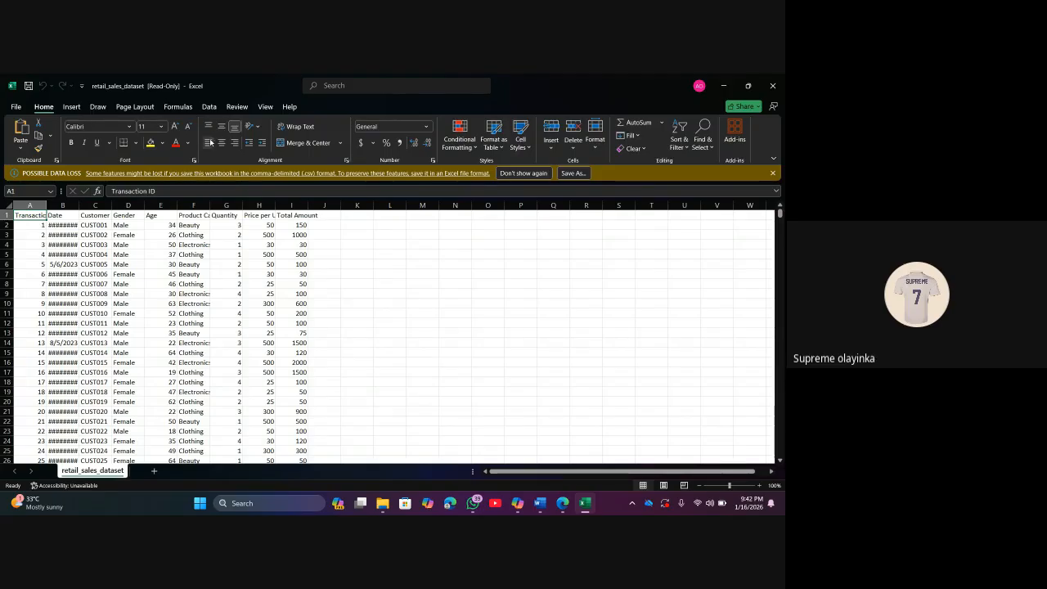
Open the archive (2) zip from Downloads in File Explorer to view its dataset file, and return to the retail_sales_dataset workbook in Excel
{"action": "key", "text": "super"}
{"action": "key", "text": "super"}
{"action": "key", "text": "super+e"}
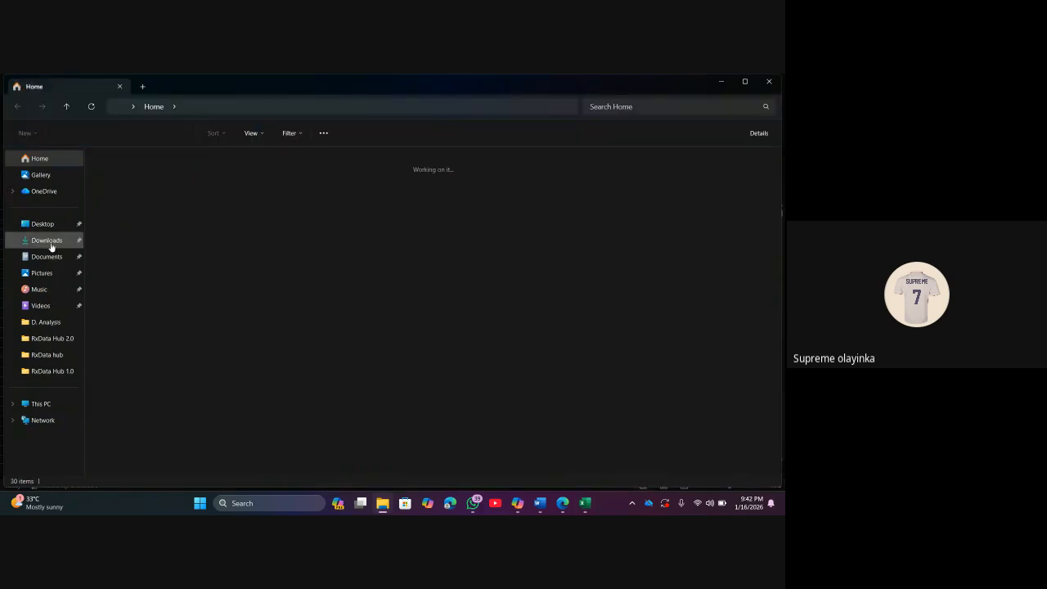
{"action": "left_click", "coordinate": [50, 240]}
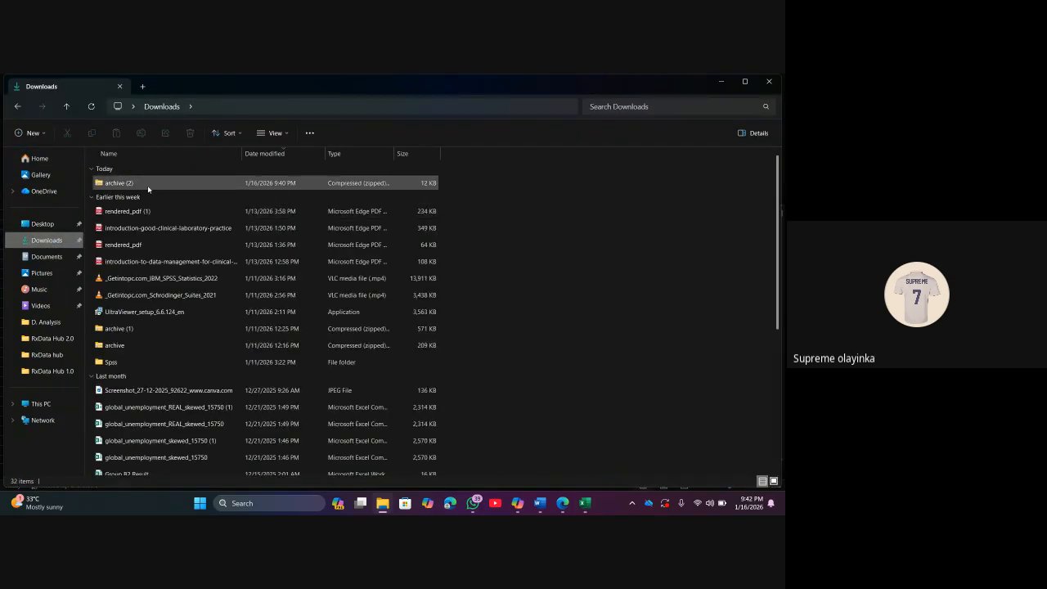
{"action": "double_click", "coordinate": [149, 183]}
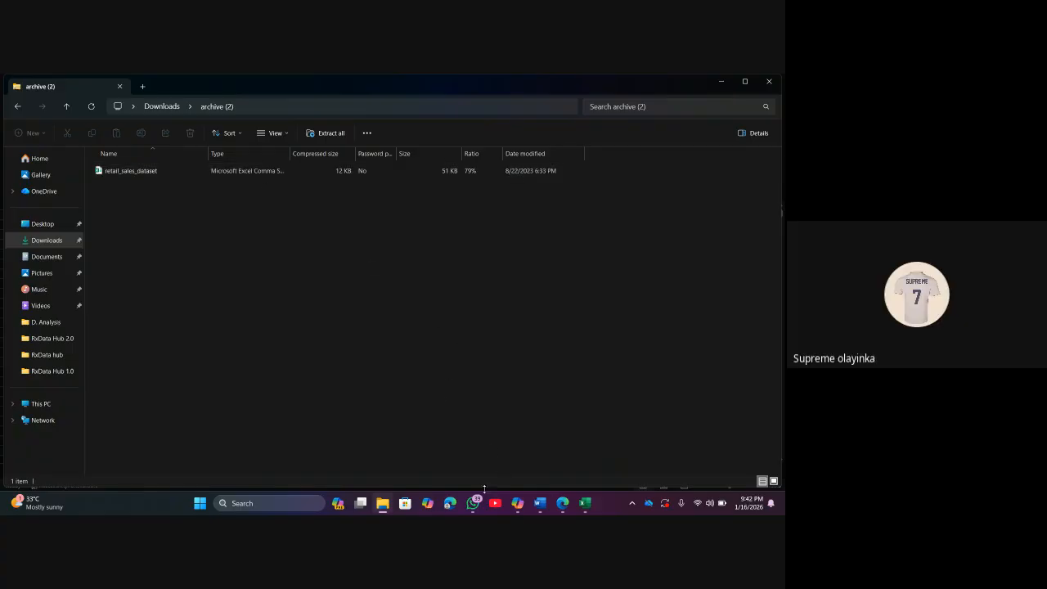
{"action": "mouse_move", "coordinate": [585, 503]}
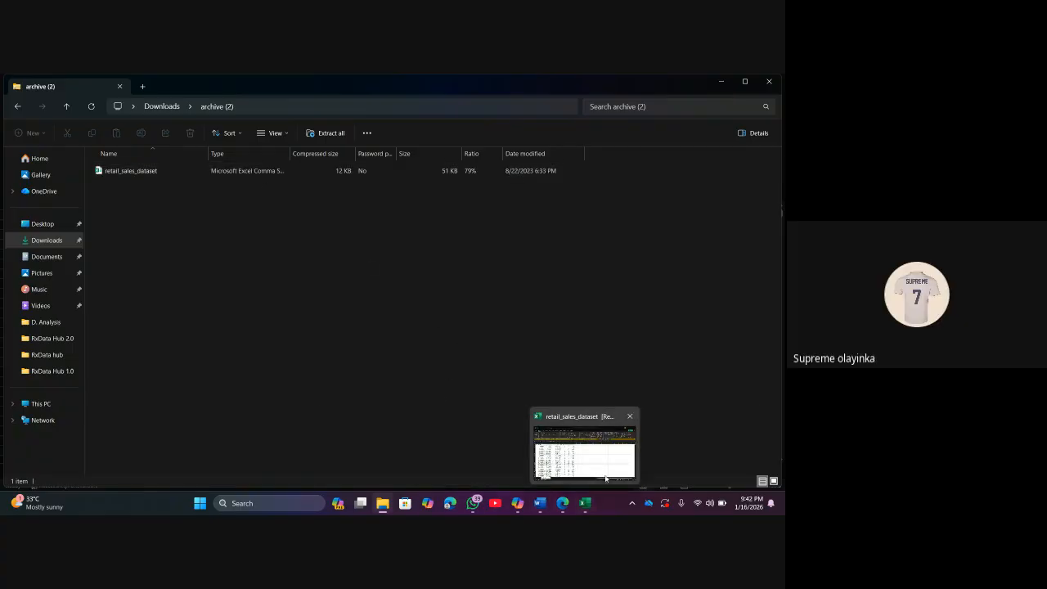
{"action": "left_click", "coordinate": [606, 478]}
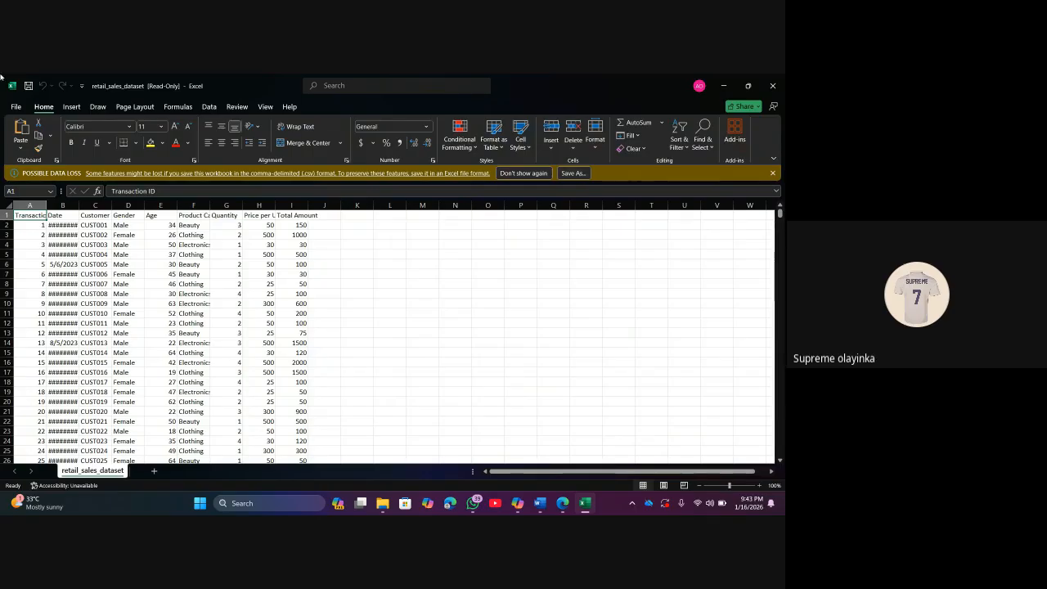
Save a copy of the CSV dataset to the Desktop as an Excel Workbook named Sales Analysis
{"action": "left_click", "coordinate": [14, 107]}
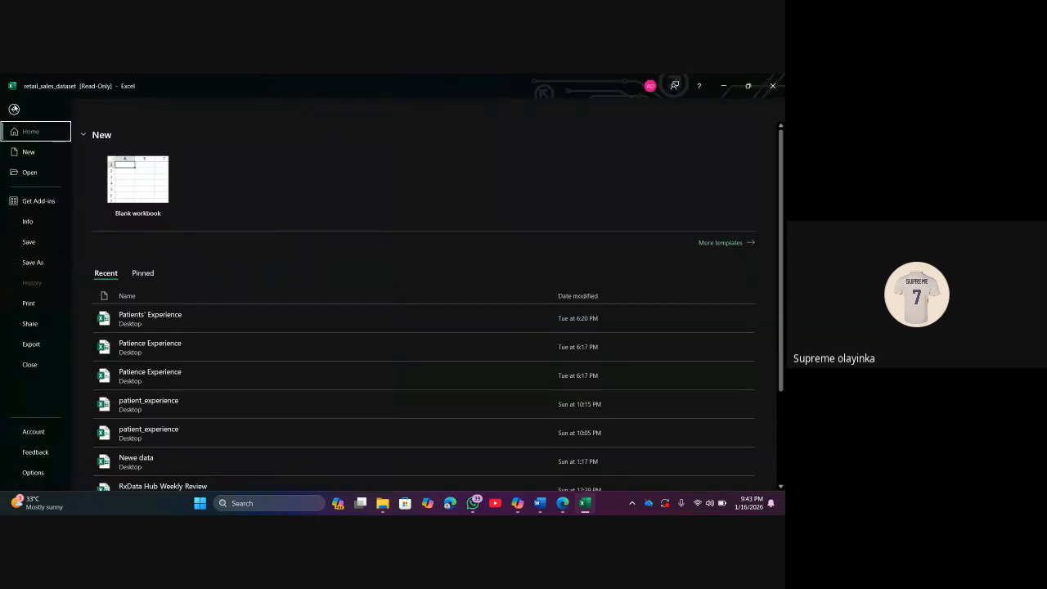
{"action": "left_click", "coordinate": [43, 271]}
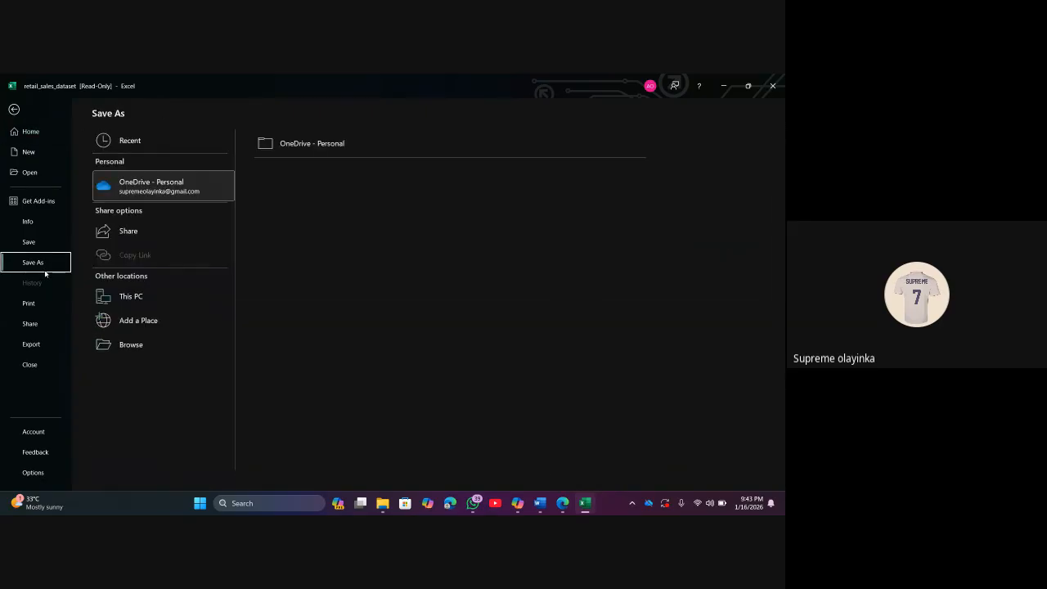
{"action": "left_click", "coordinate": [150, 301]}
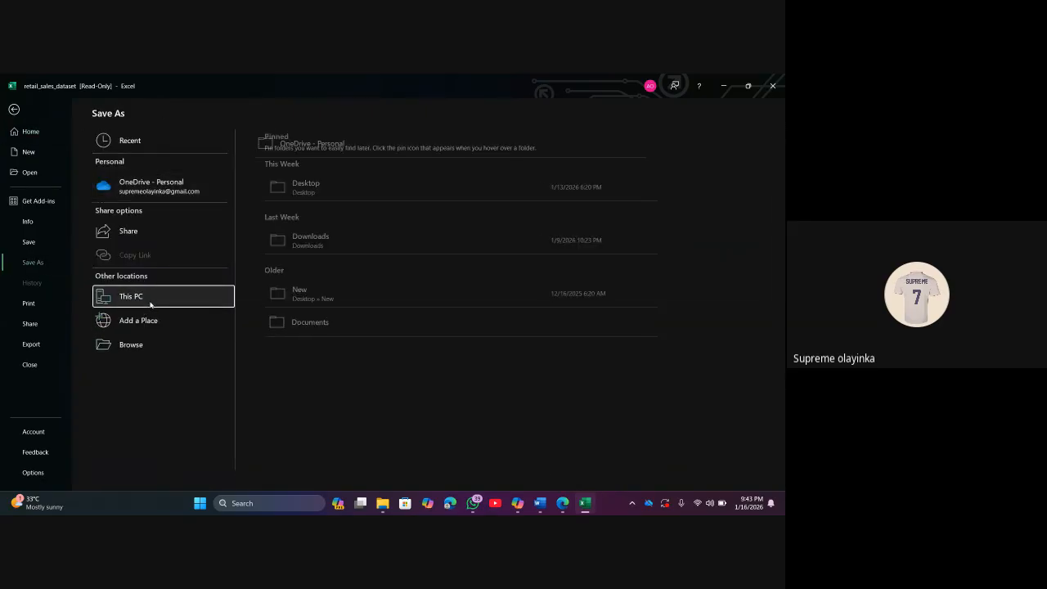
{"action": "left_click", "coordinate": [330, 190]}
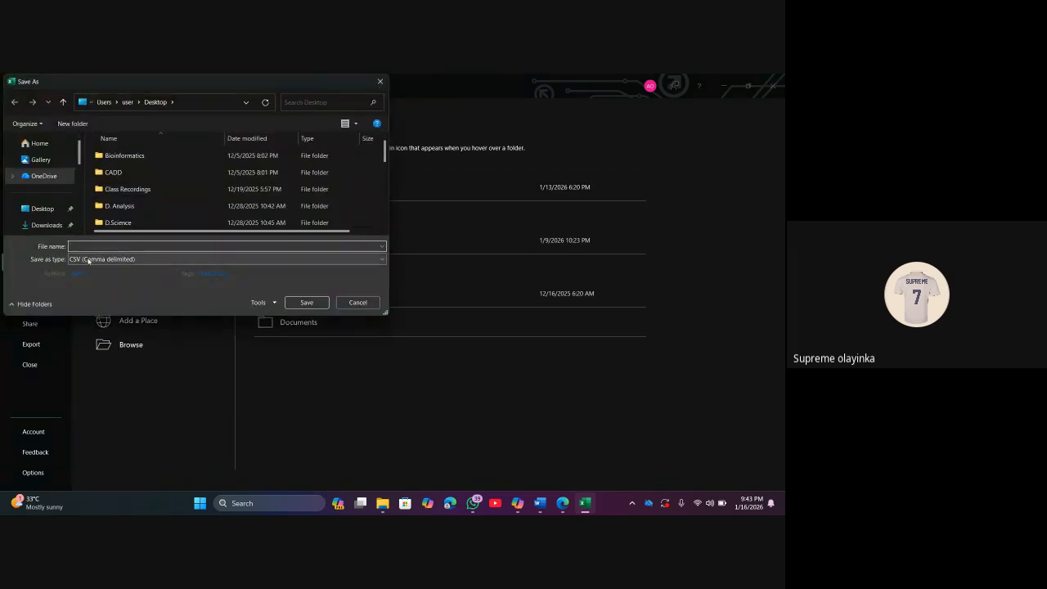
{"action": "type", "text": "Sales Analysis"}
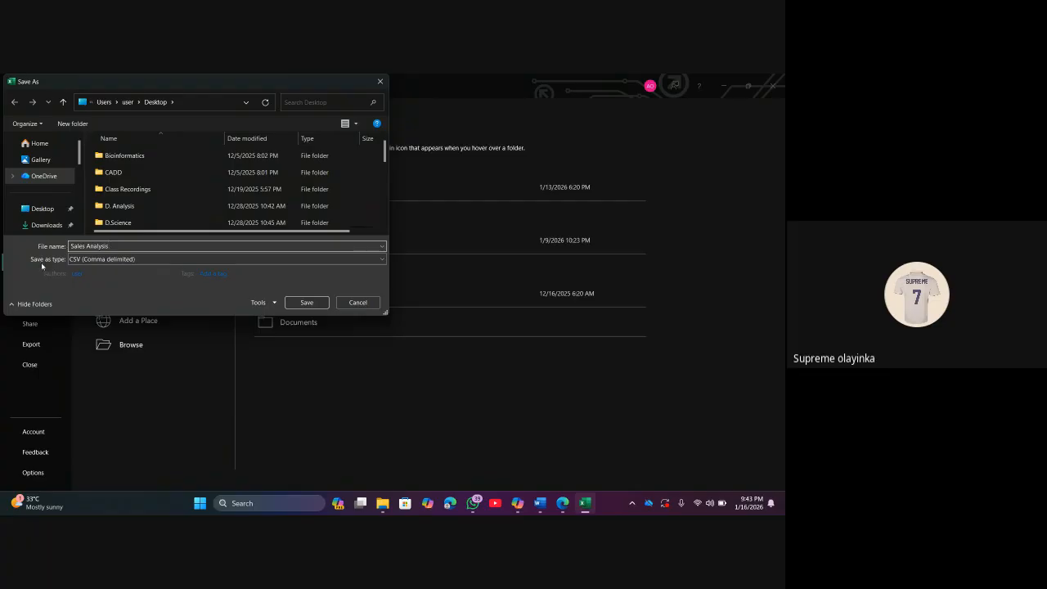
{"action": "left_click", "coordinate": [144, 259]}
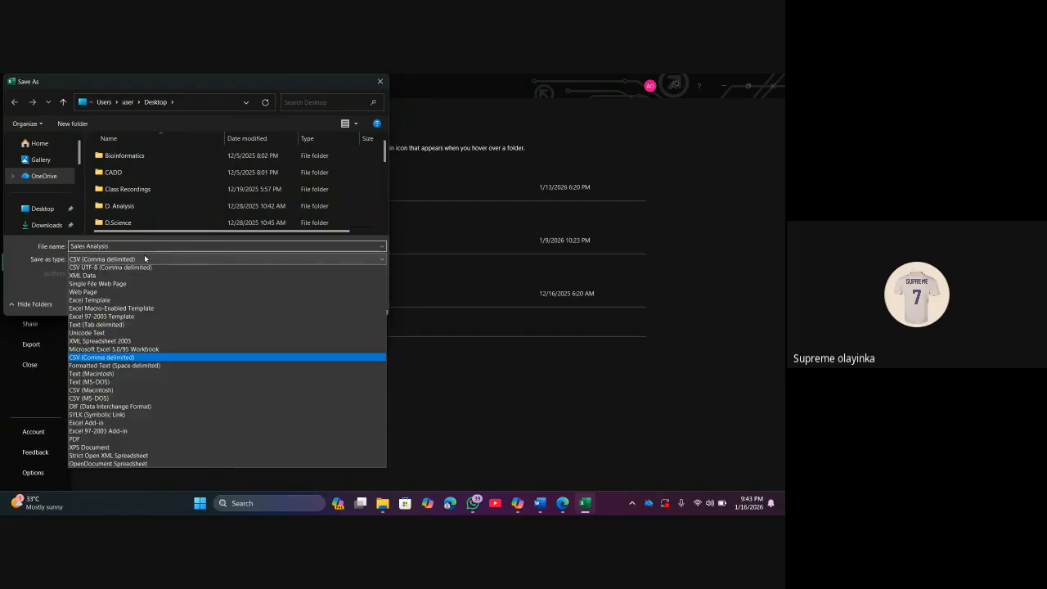
{"action": "scroll", "coordinate": [144, 254], "scroll_direction": "up", "scroll_amount": 2}
{"action": "left_click", "coordinate": [145, 268]}
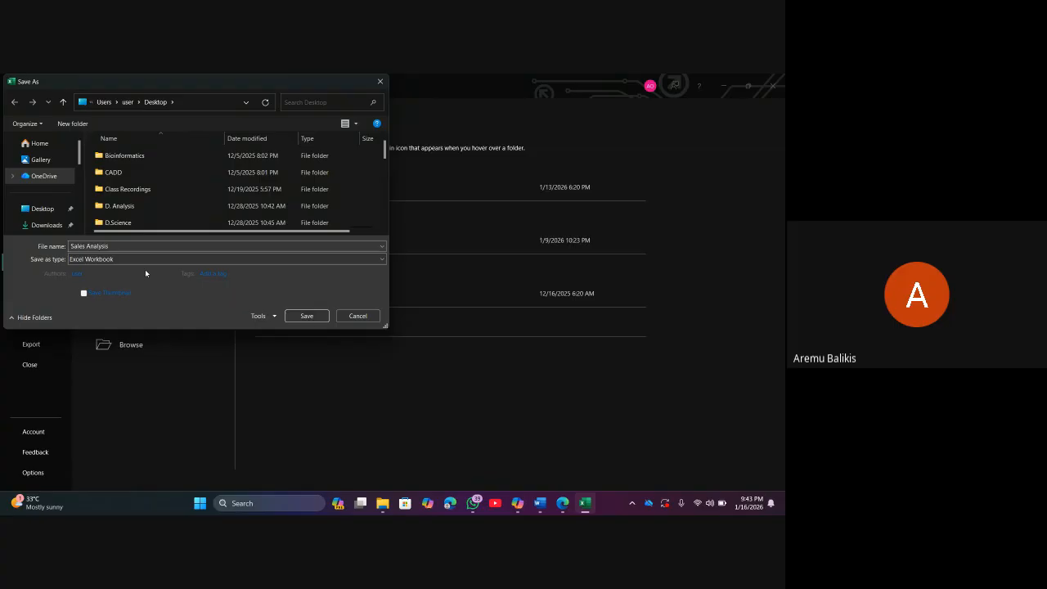
{"action": "left_click", "coordinate": [309, 316]}
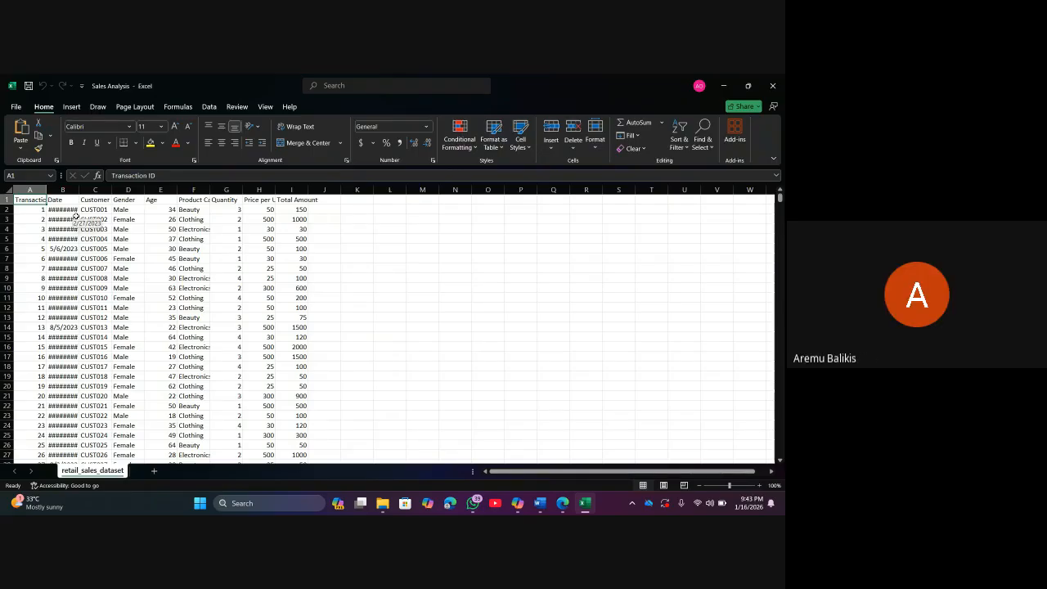
Autofit the width of all columns in the retail_sales_dataset sheet to their contents
{"action": "left_click", "coordinate": [200, 279]}
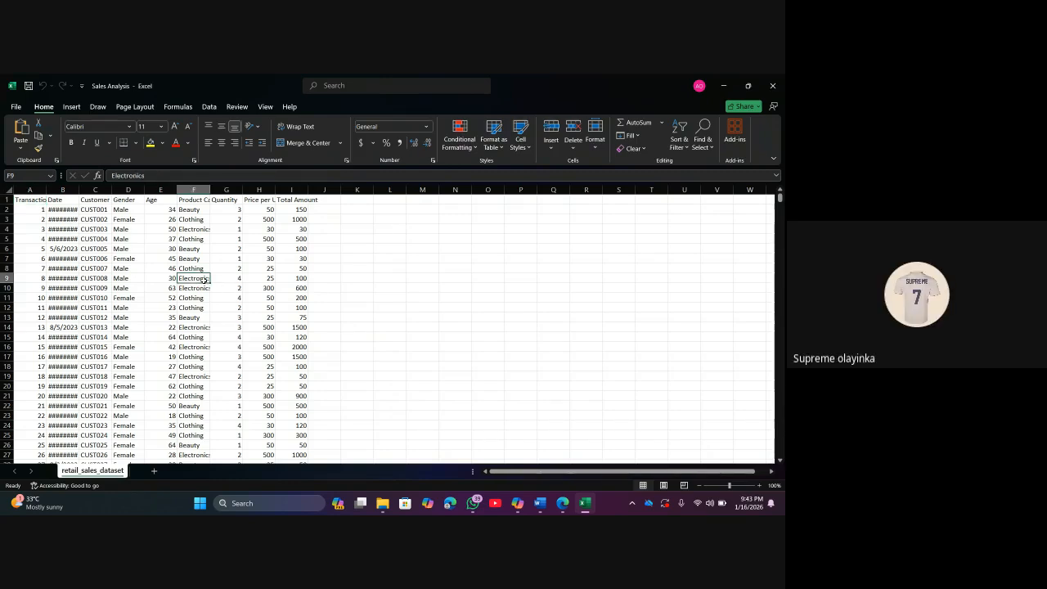
{"action": "left_click", "coordinate": [244, 308]}
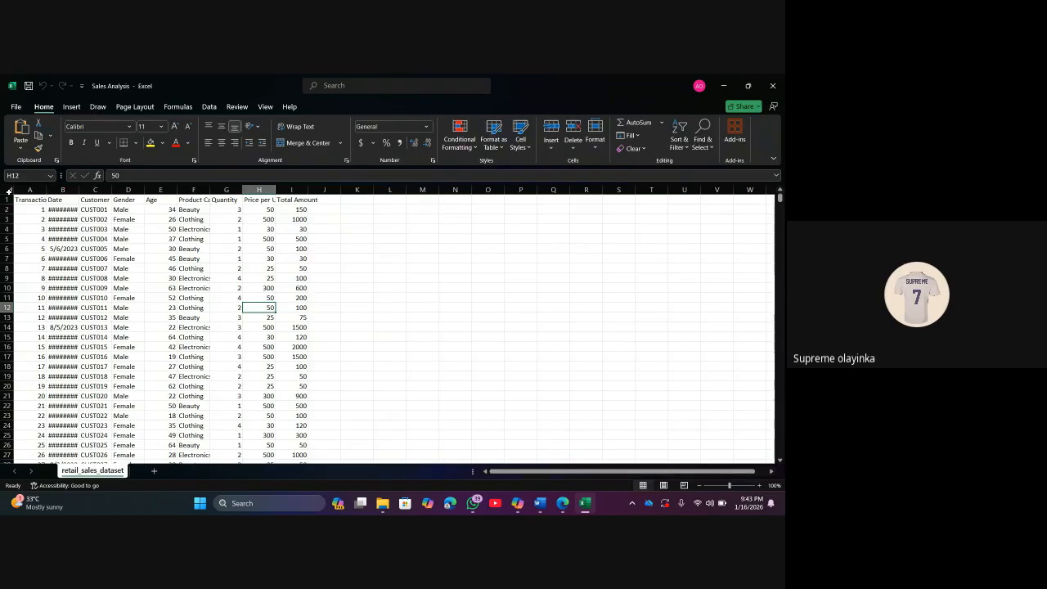
{"action": "left_click", "coordinate": [9, 191]}
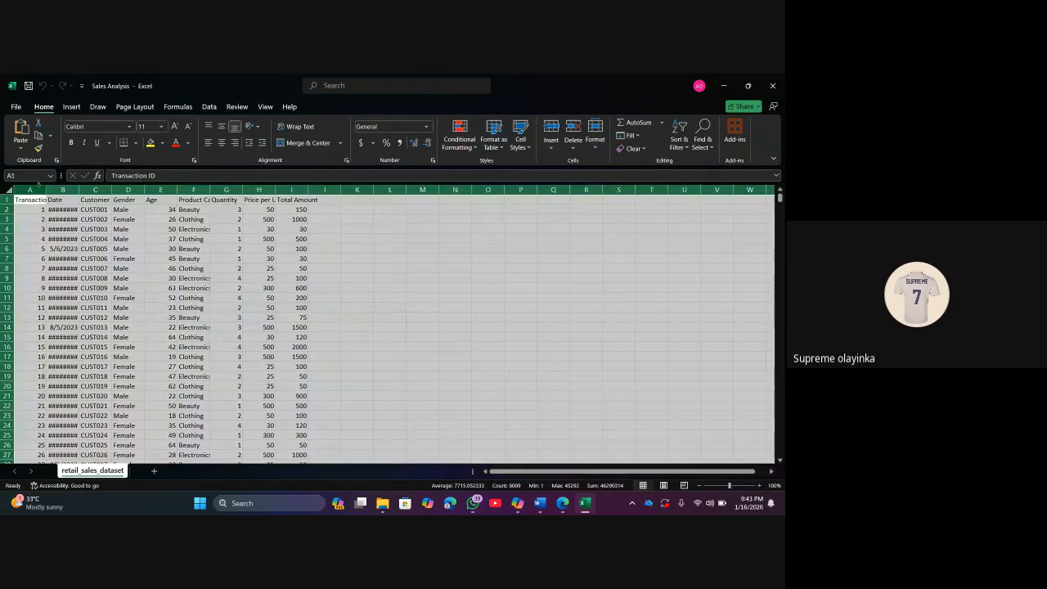
{"action": "double_click", "coordinate": [46, 190]}
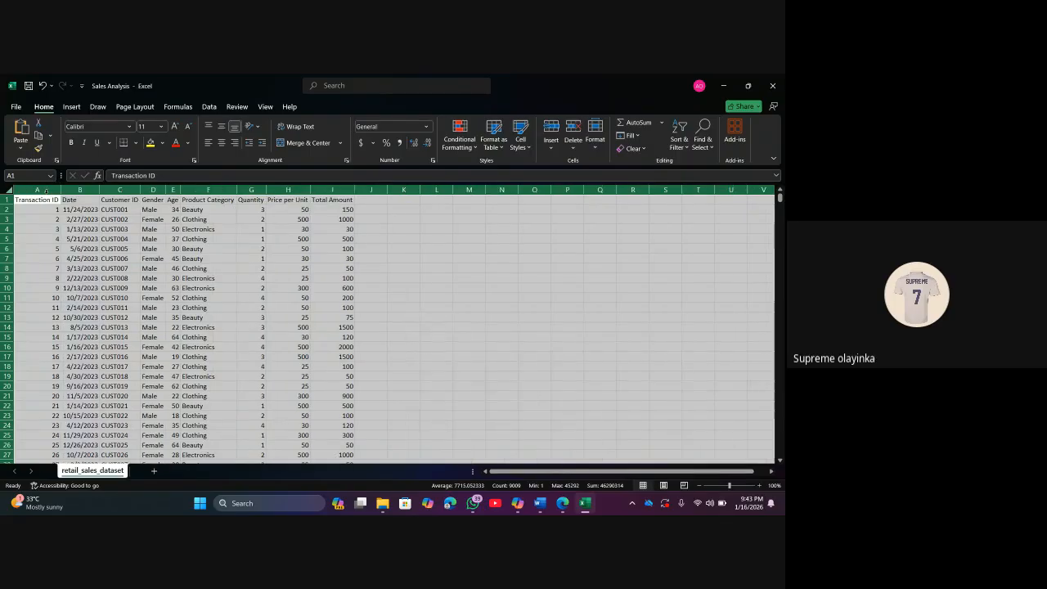
{"action": "left_click", "coordinate": [256, 269]}
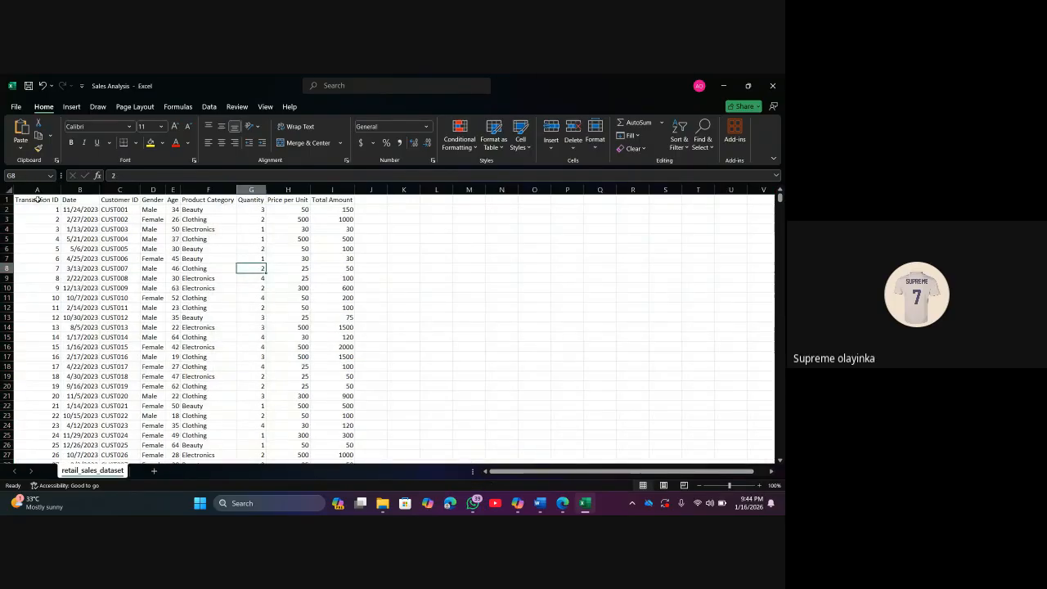
Check how far the Transaction ID column extends by going to its last record and back to the header
{"action": "left_click", "coordinate": [37, 200]}
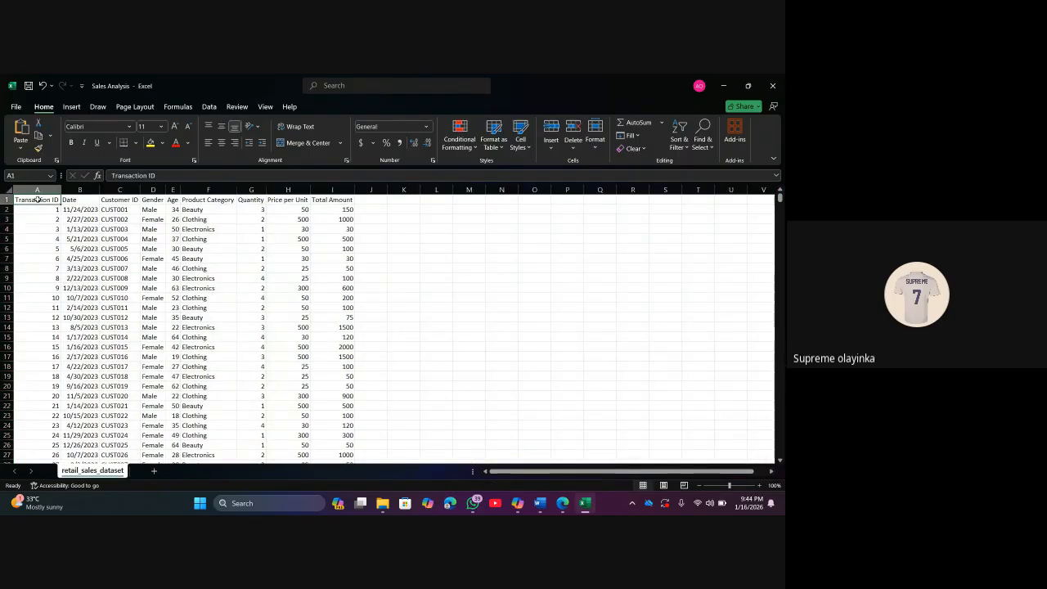
{"action": "key", "text": "ctrl+Down"}
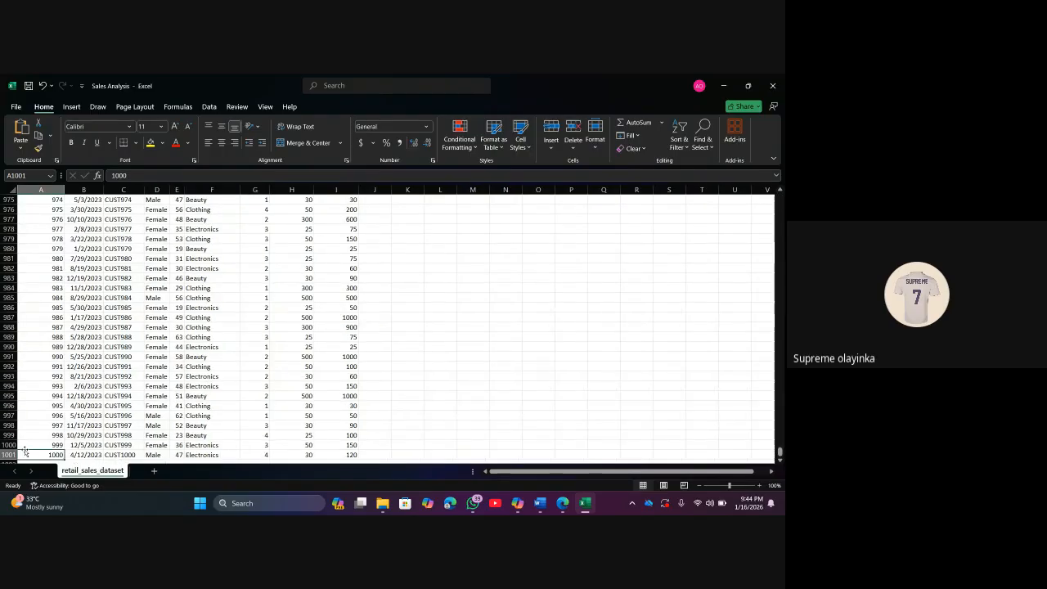
{"action": "key", "text": "ctrl+Up"}
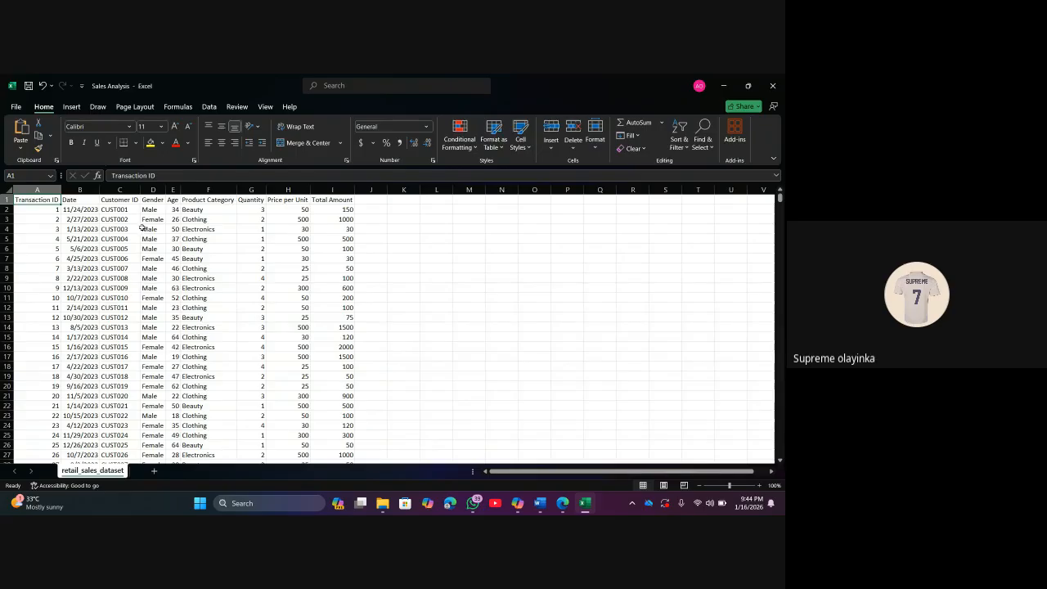
Open a new blank workbook and view the available commands for getting external data
{"action": "left_click", "coordinate": [208, 108]}
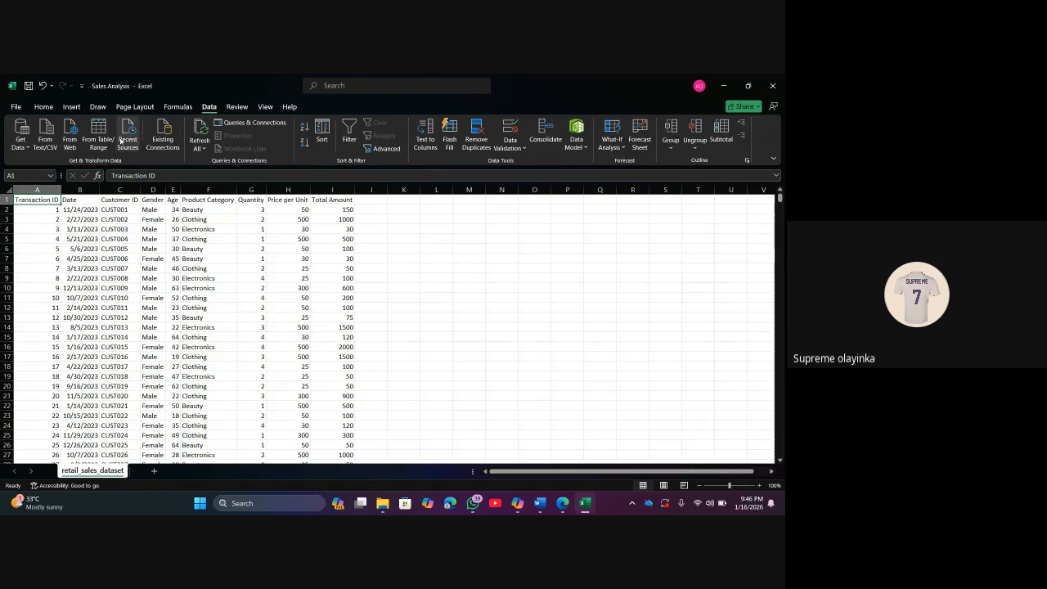
{"action": "left_click", "coordinate": [121, 140]}
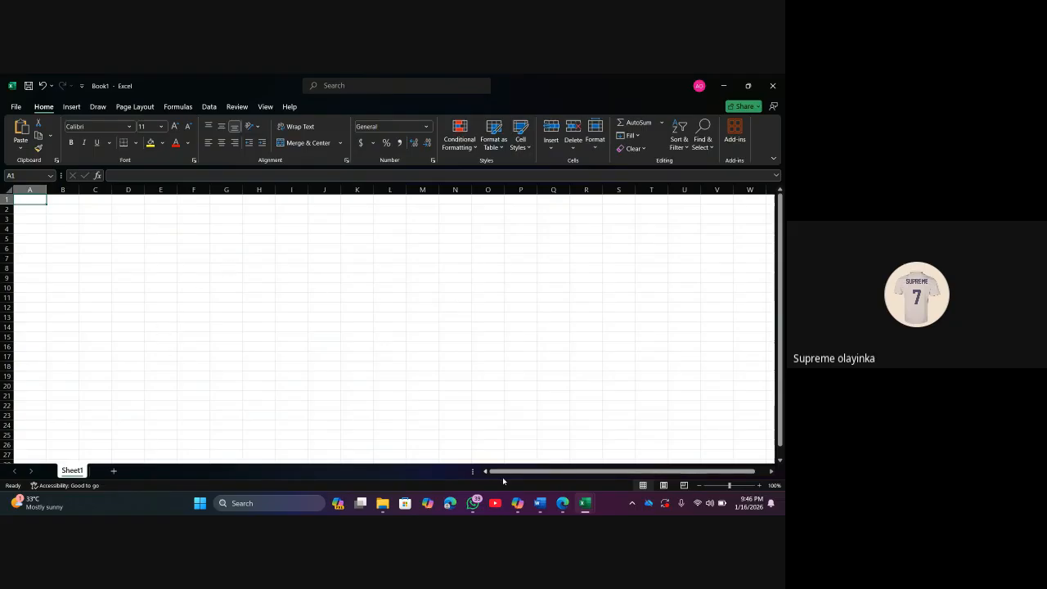
{"action": "mouse_move", "coordinate": [585, 503]}
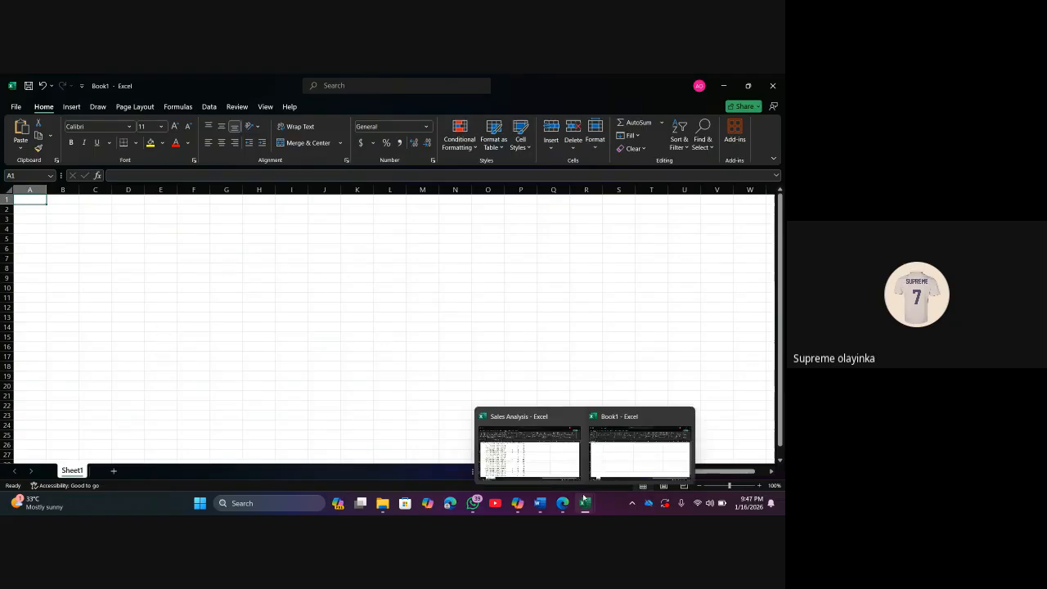
{"action": "mouse_move", "coordinate": [552, 467]}
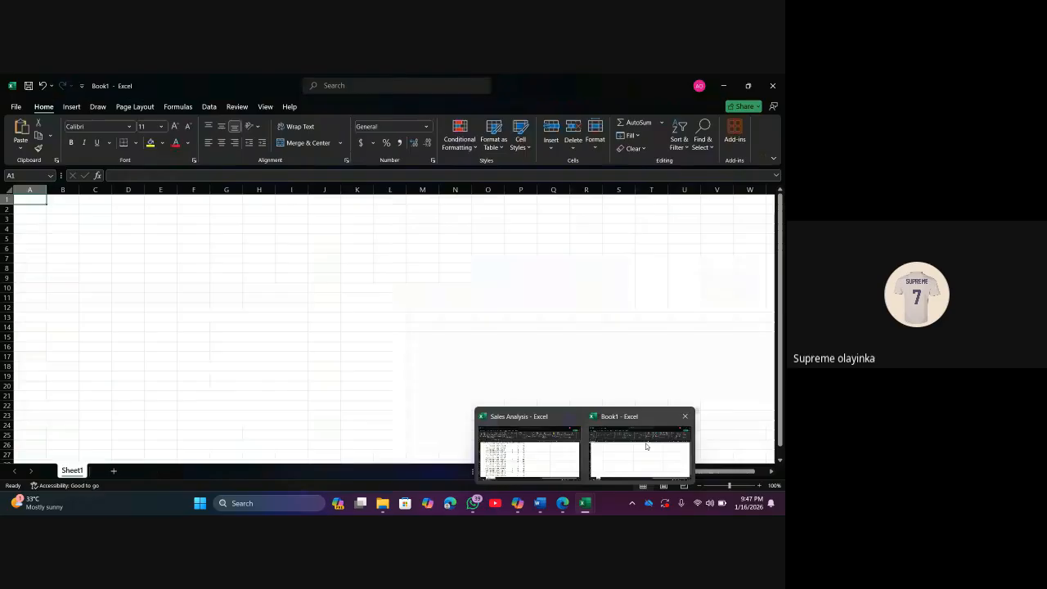
{"action": "left_click", "coordinate": [645, 444]}
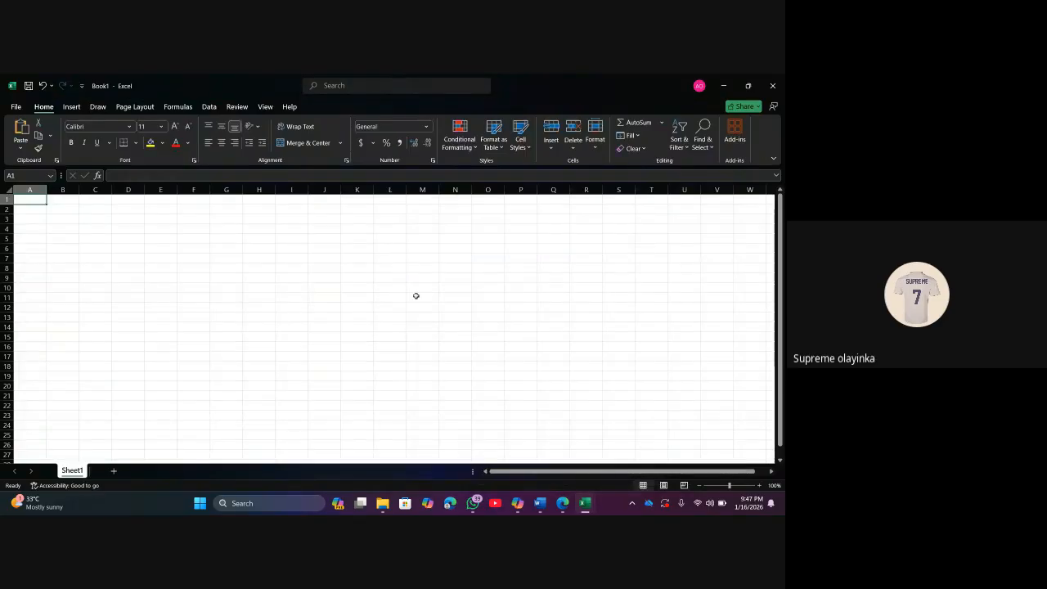
{"action": "left_click", "coordinate": [209, 108]}
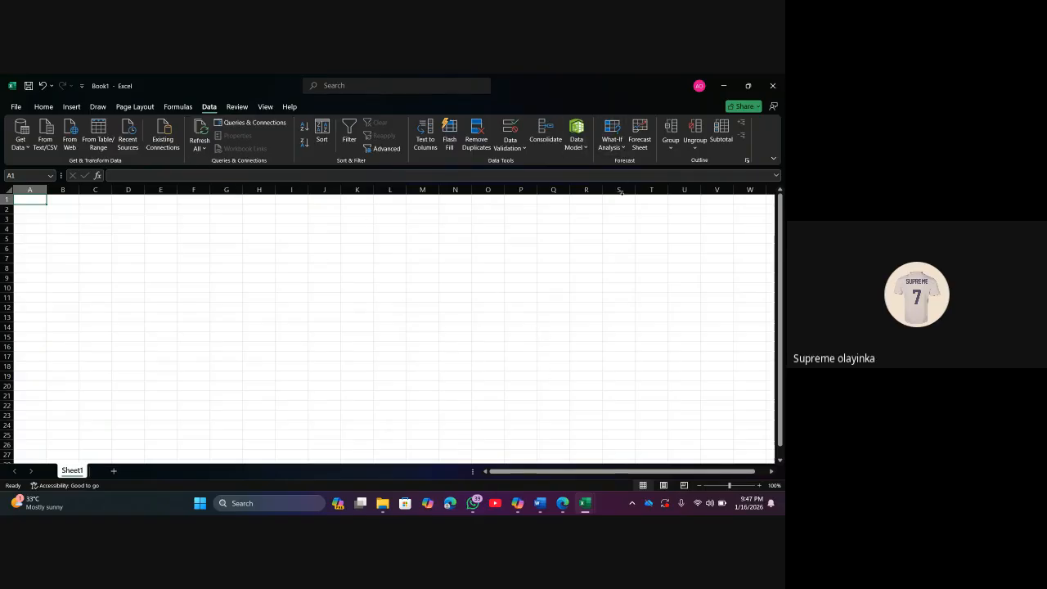
{"action": "mouse_move", "coordinate": [585, 503]}
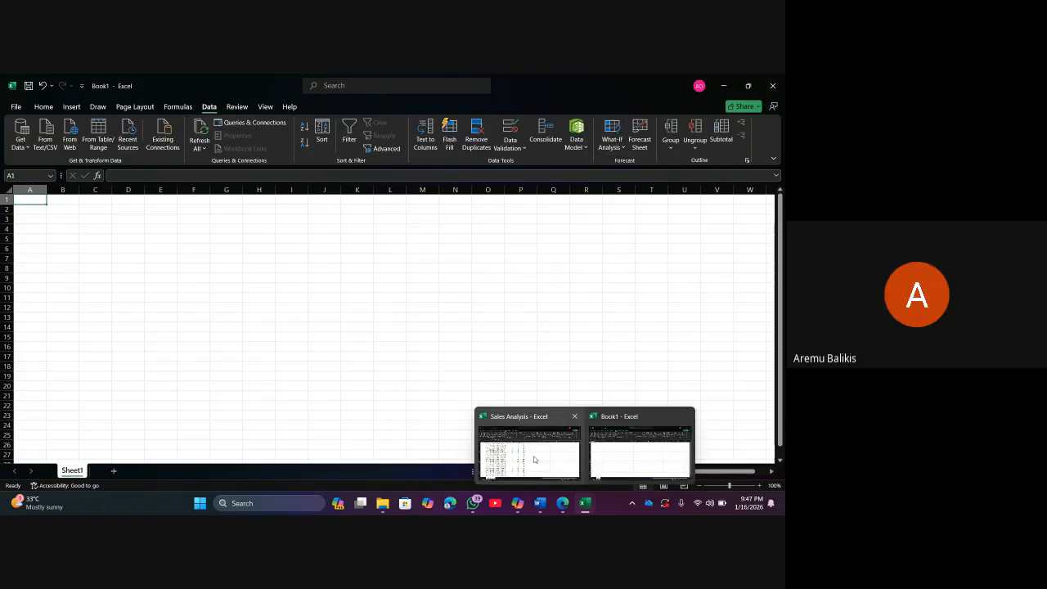
{"action": "mouse_move", "coordinate": [532, 460]}
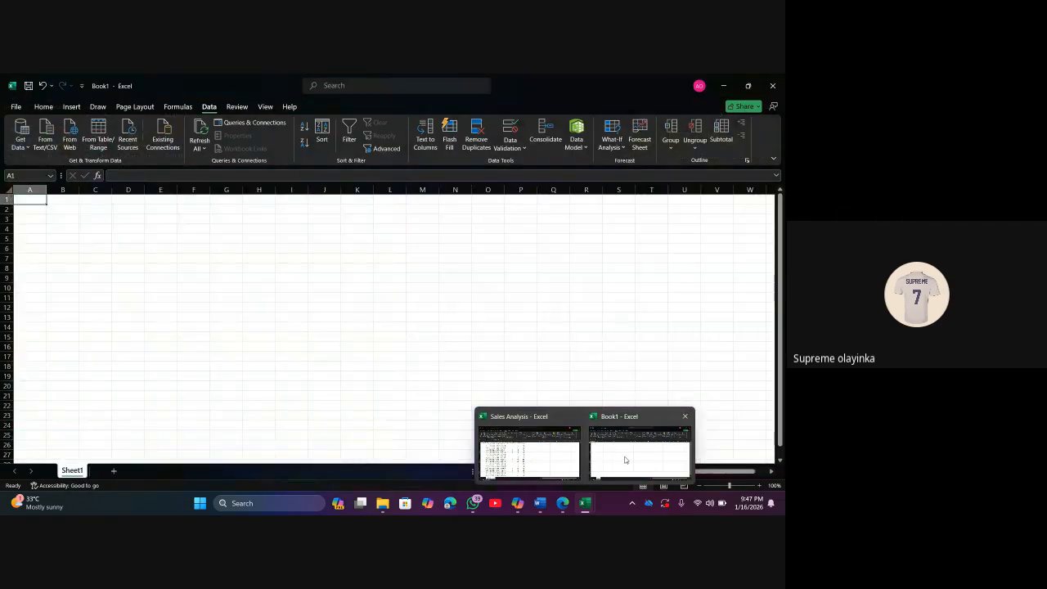
{"action": "left_click", "coordinate": [625, 460]}
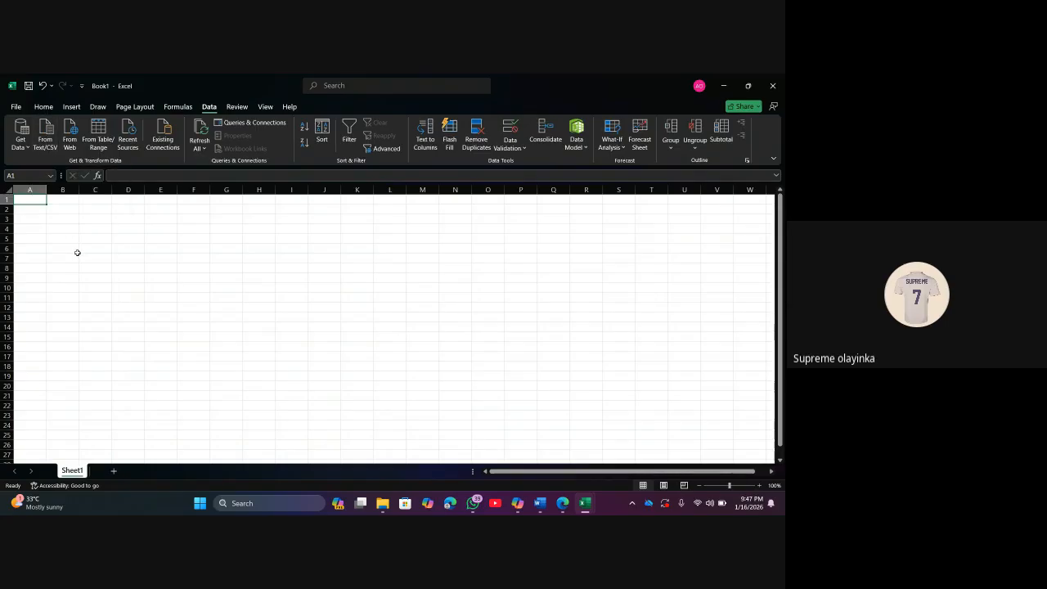
Return to the Sales Analysis workbook and convert the dataset range A1:I1001 into a table with headers
{"action": "mouse_move", "coordinate": [587, 509]}
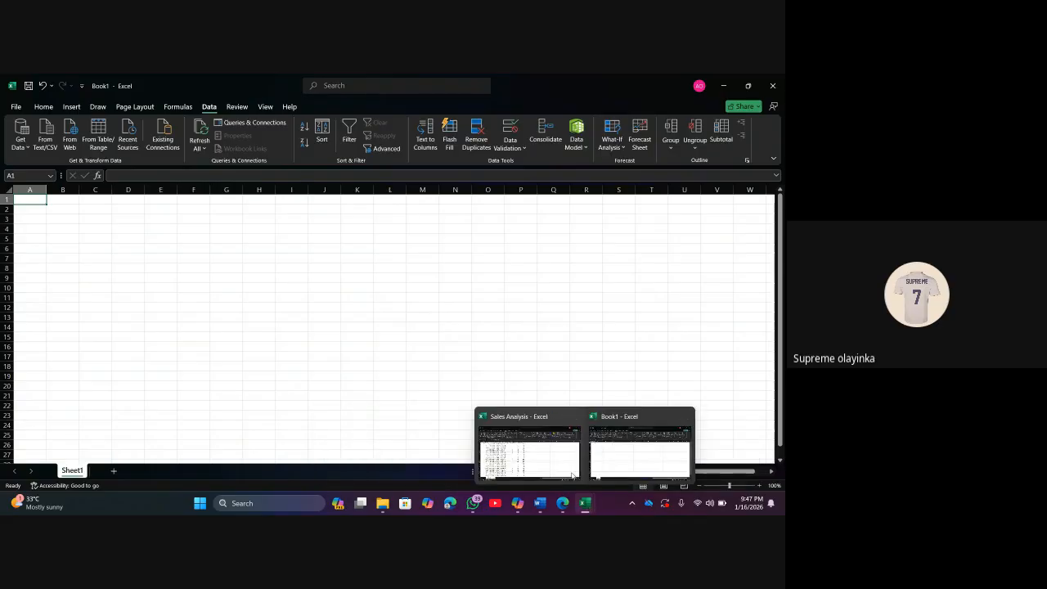
{"action": "left_click", "coordinate": [534, 455]}
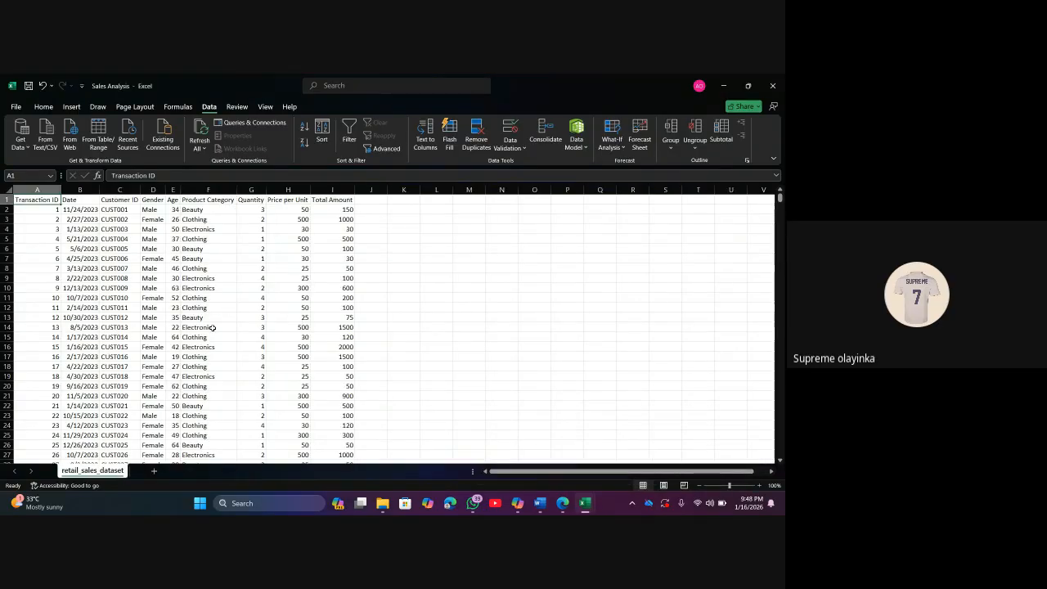
{"action": "left_click", "coordinate": [126, 261]}
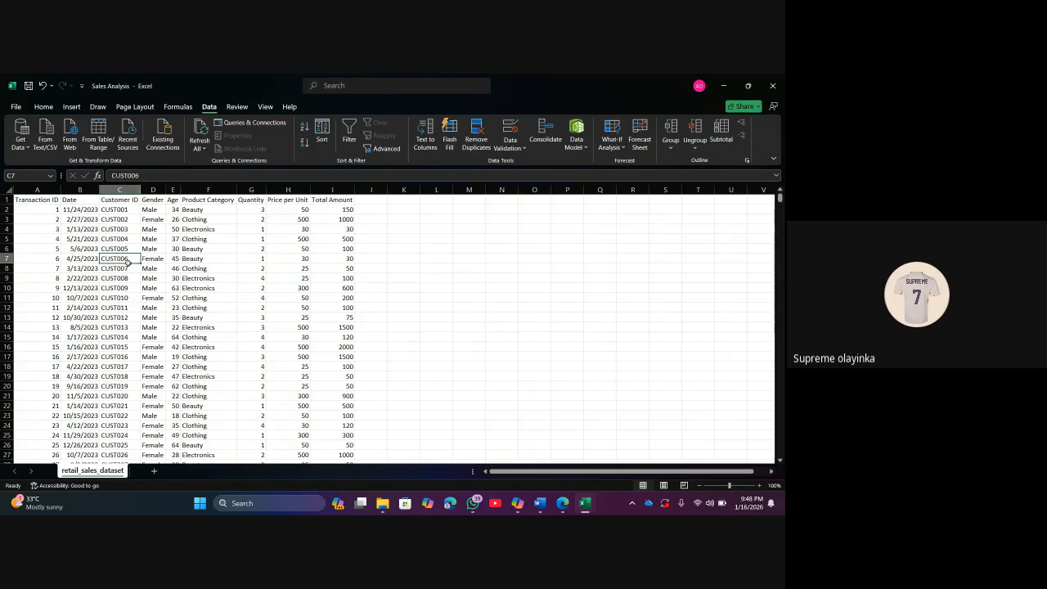
{"action": "key", "text": "ctrl+t"}
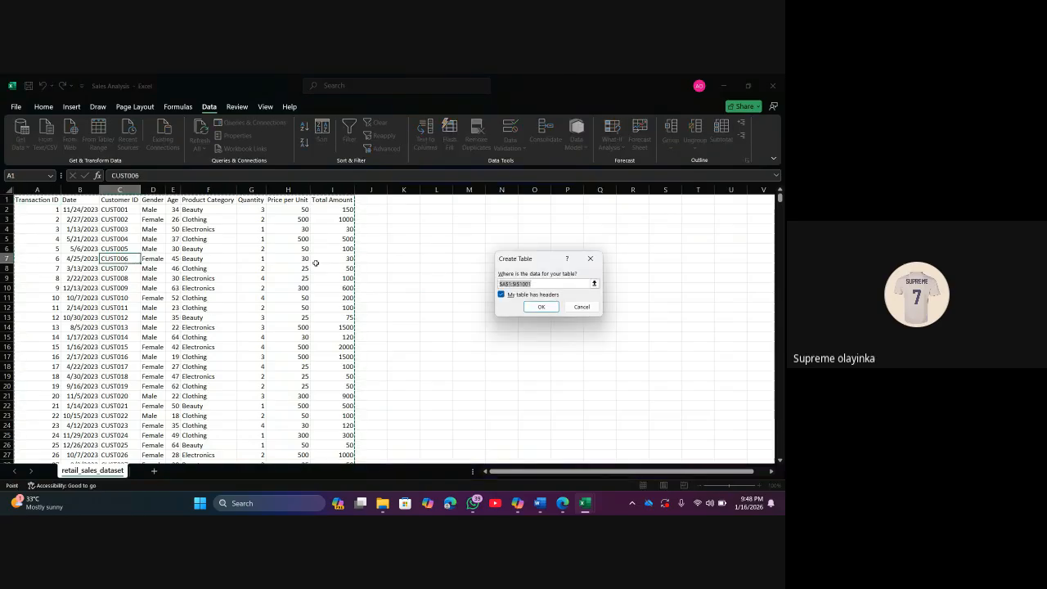
{"action": "left_click", "coordinate": [541, 306]}
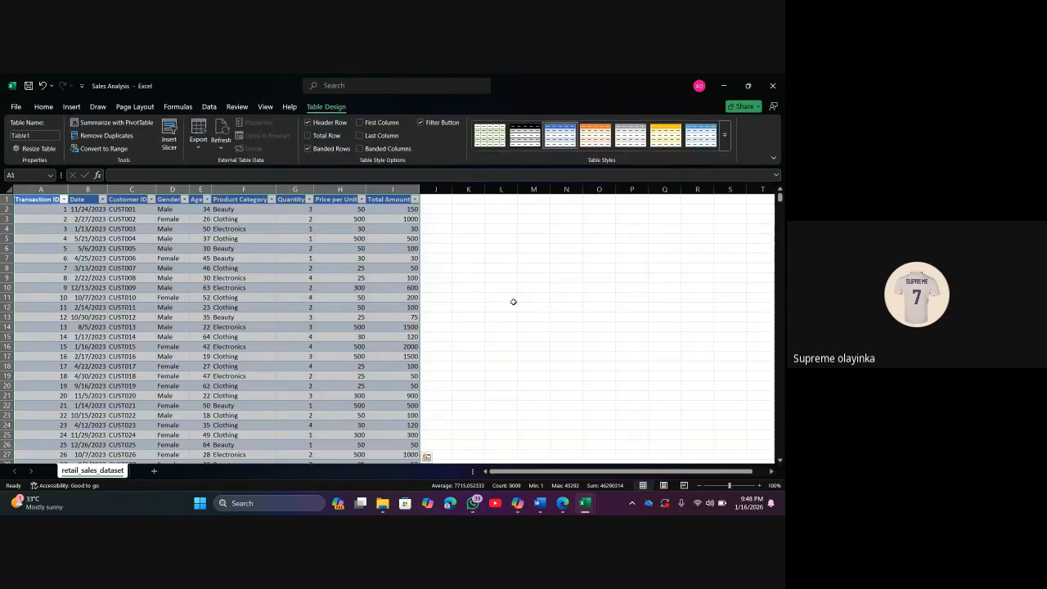
Review the external data sources available for import in the Sales Analysis workbook, including files, databases, Azure and other sources
{"action": "left_click", "coordinate": [208, 107]}
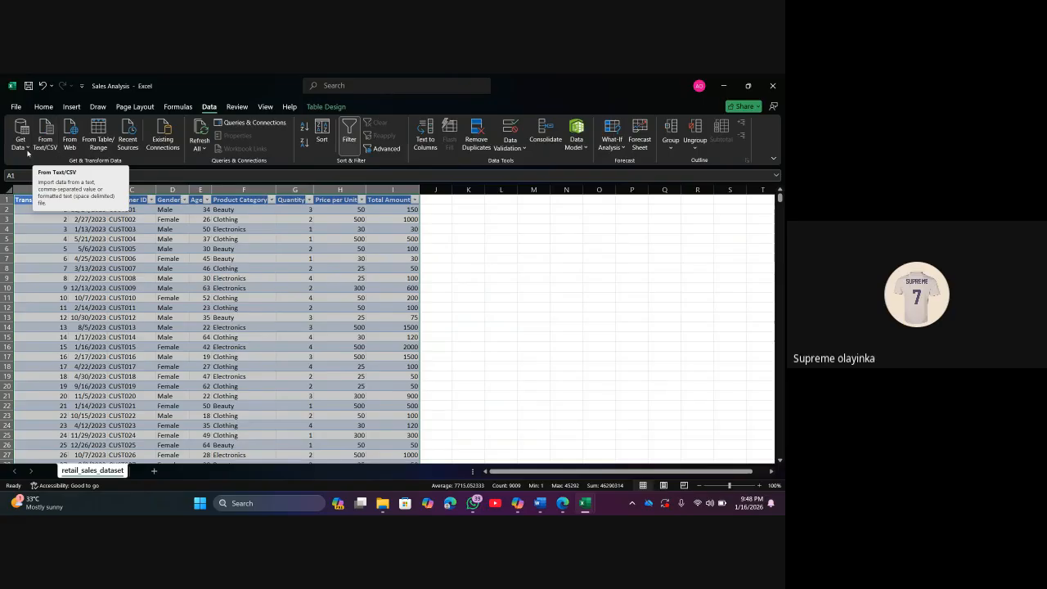
{"action": "left_click", "coordinate": [25, 150]}
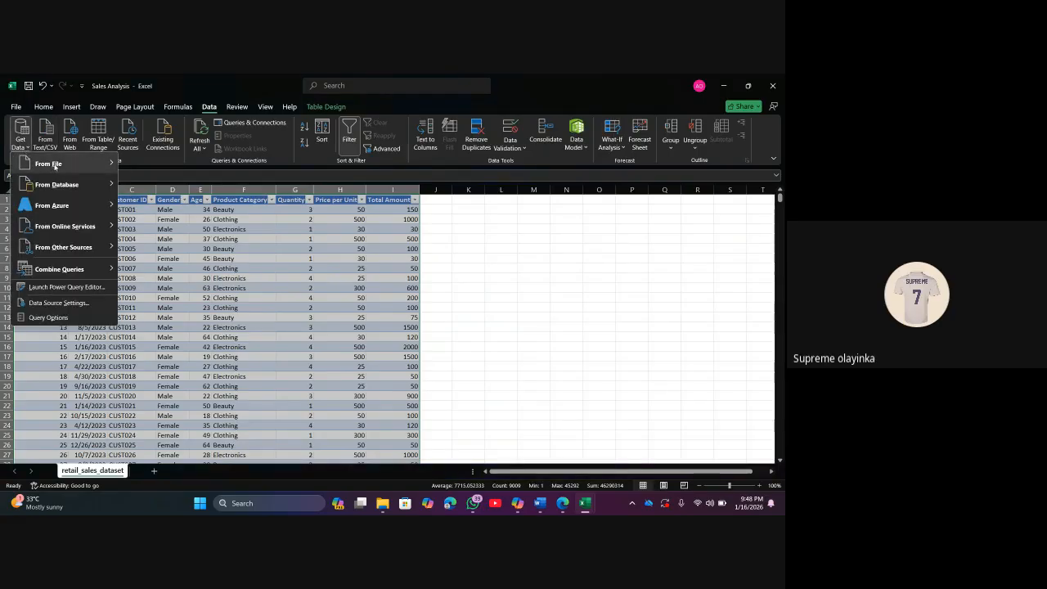
{"action": "mouse_move", "coordinate": [54, 167]}
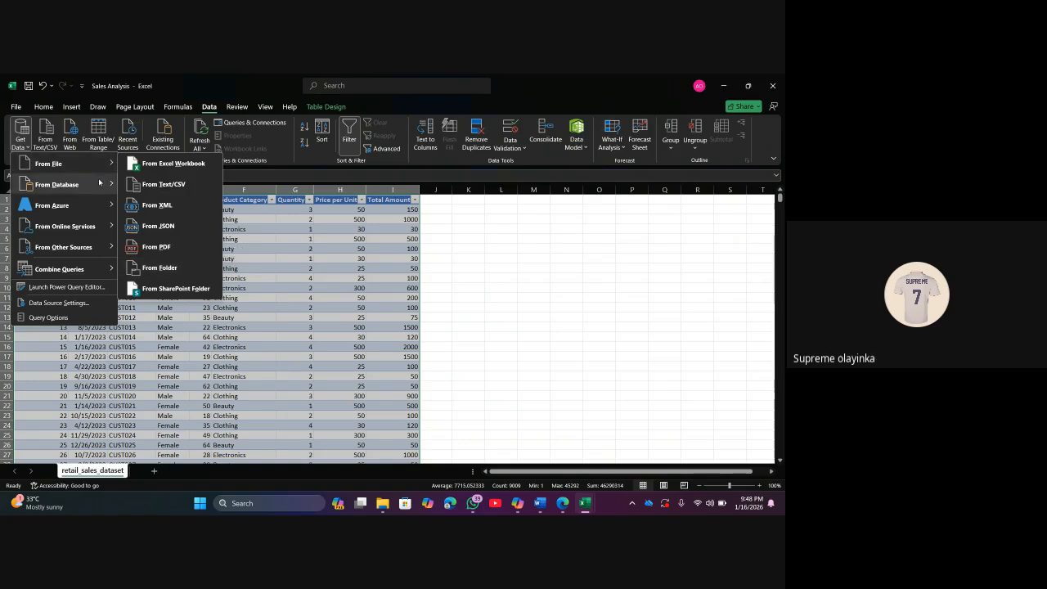
{"action": "mouse_move", "coordinate": [102, 184]}
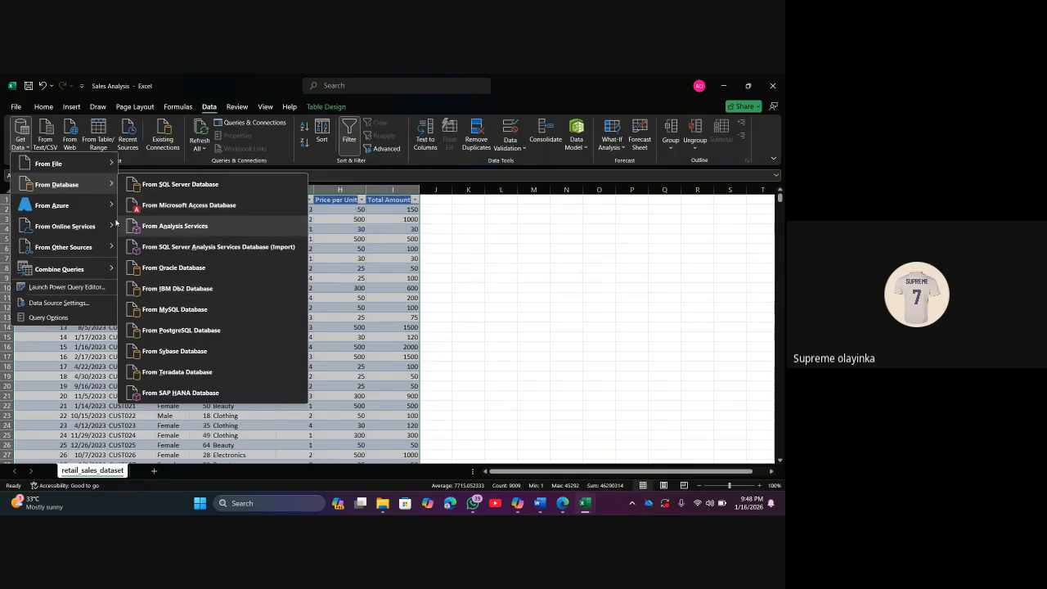
{"action": "mouse_move", "coordinate": [113, 206]}
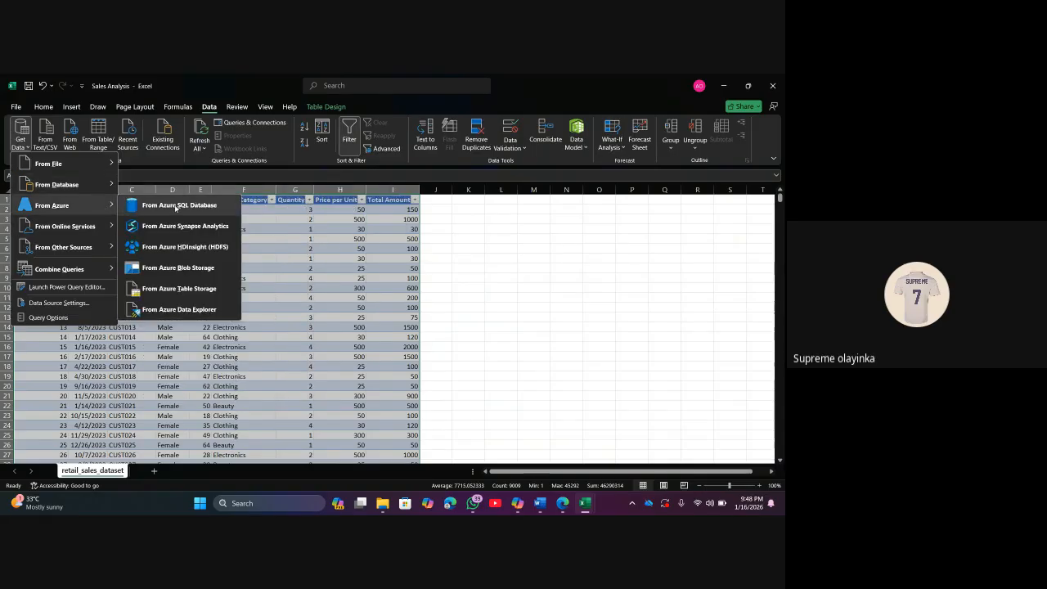
{"action": "mouse_move", "coordinate": [97, 225]}
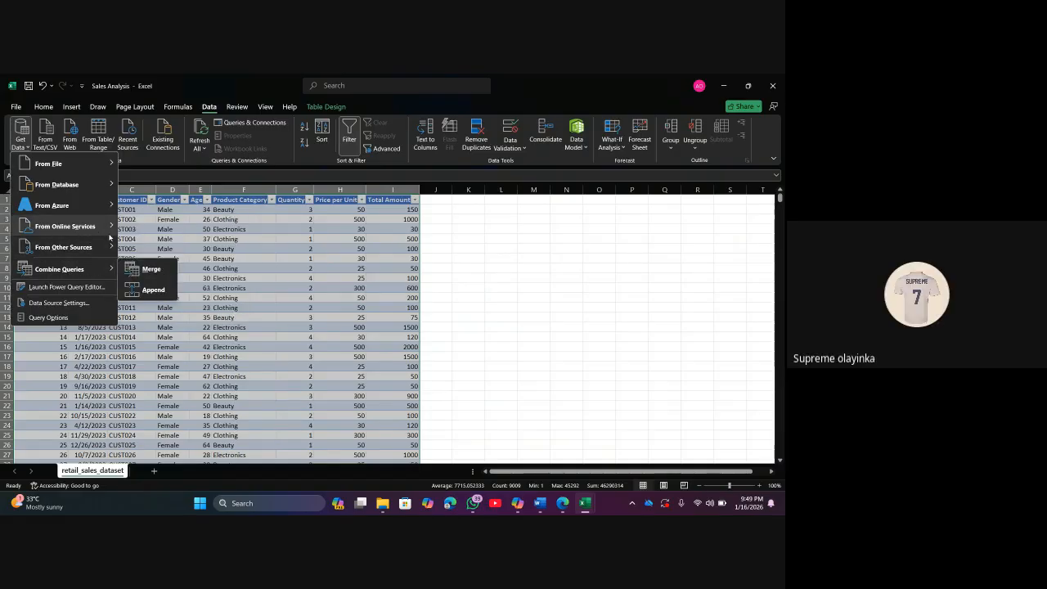
{"action": "mouse_move", "coordinate": [108, 246]}
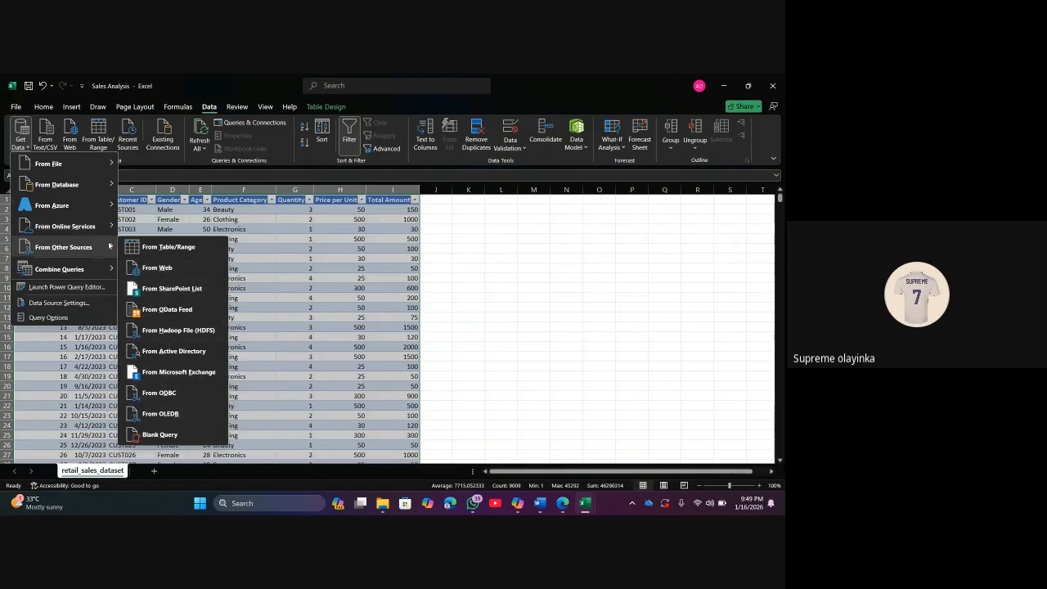
{"action": "left_click", "coordinate": [185, 220]}
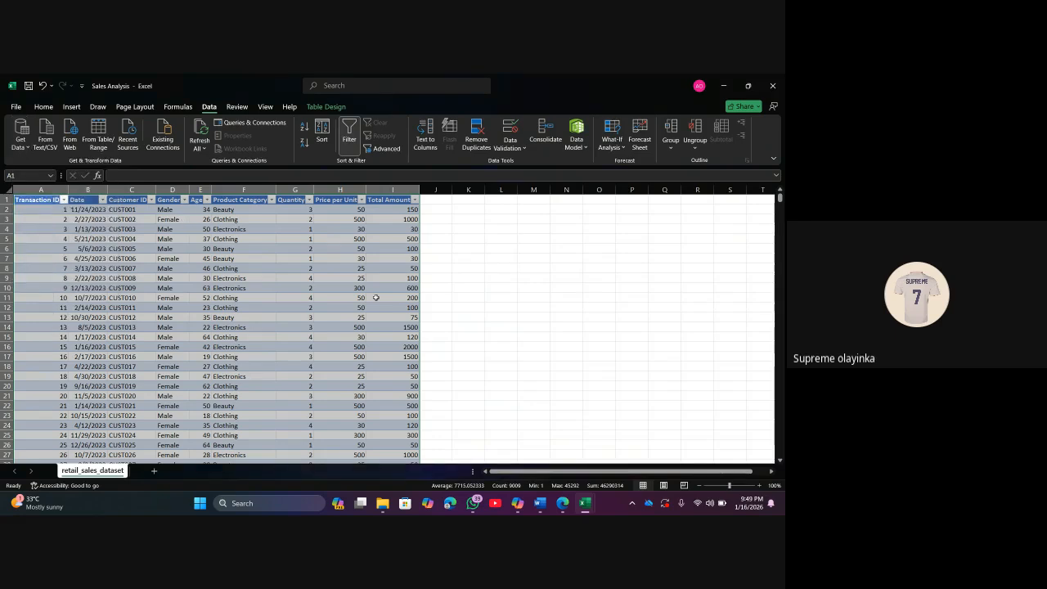
Switch to the blank Book1 workbook
{"action": "mouse_move", "coordinate": [585, 503]}
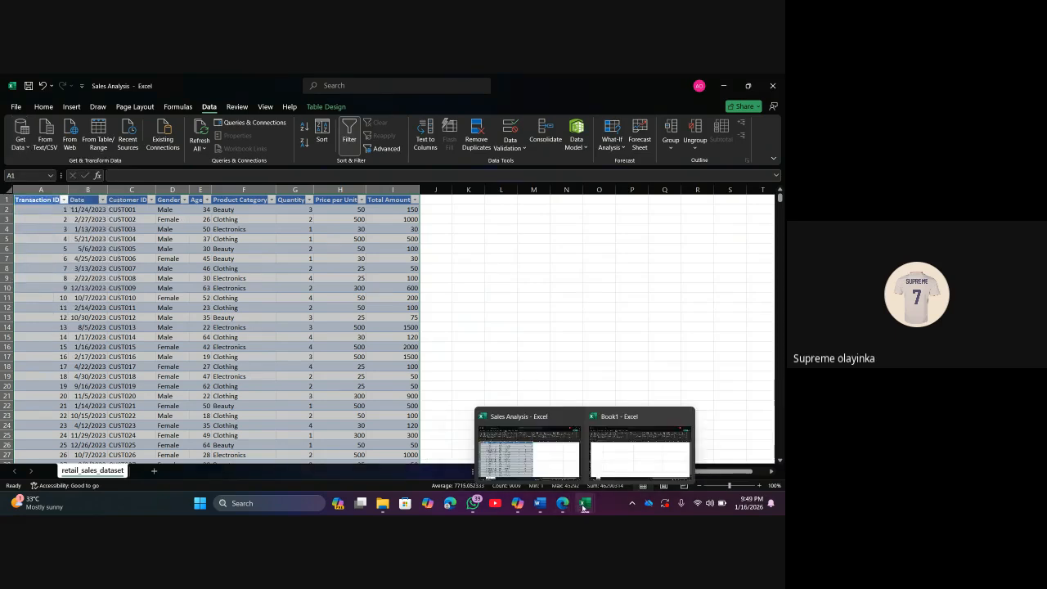
{"action": "left_click", "coordinate": [635, 456]}
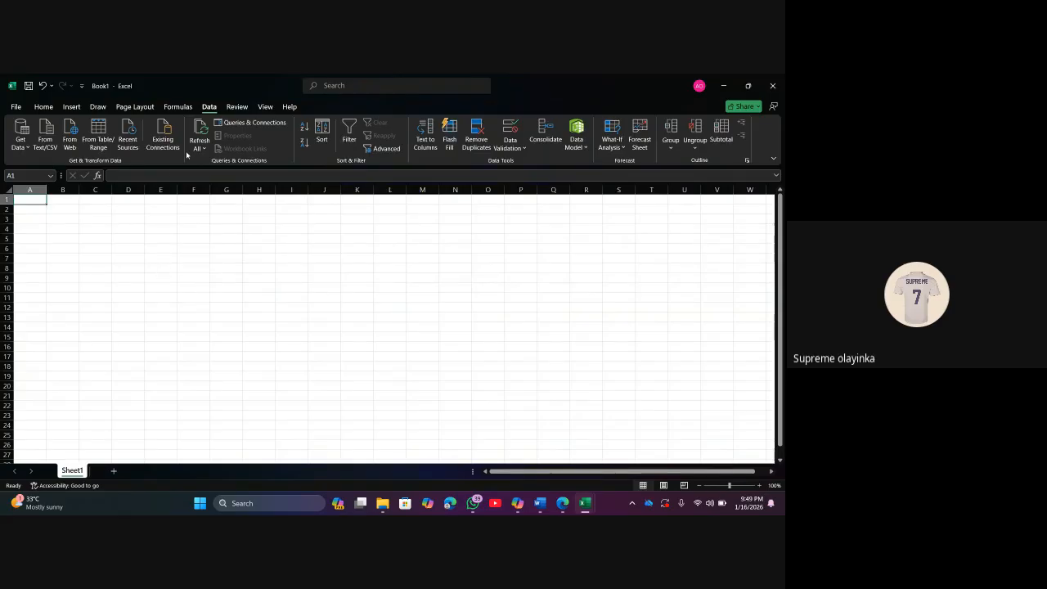
{"action": "left_click", "coordinate": [45, 135]}
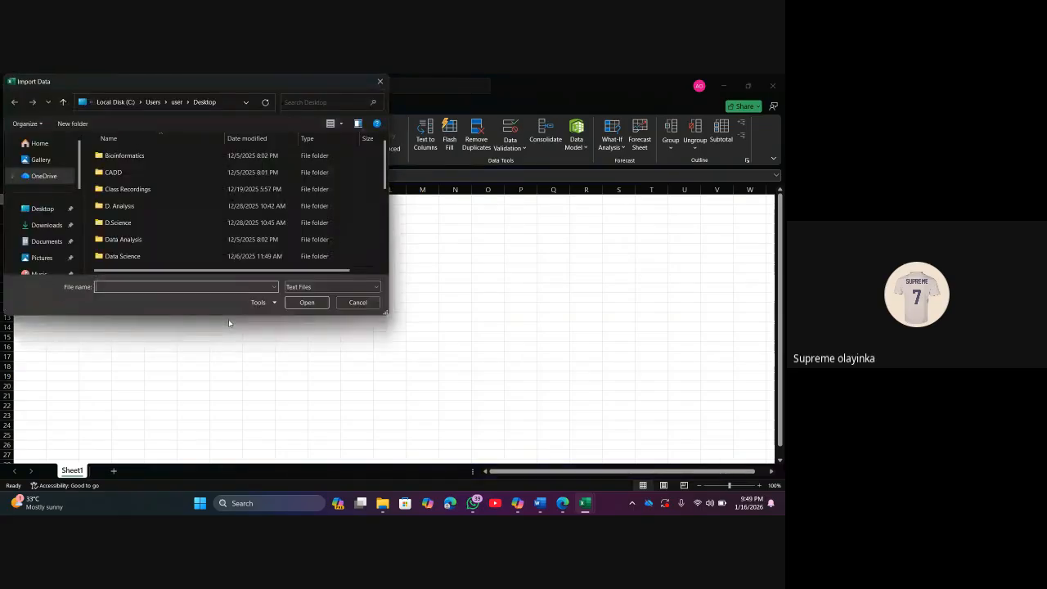
{"action": "left_click", "coordinate": [47, 223]}
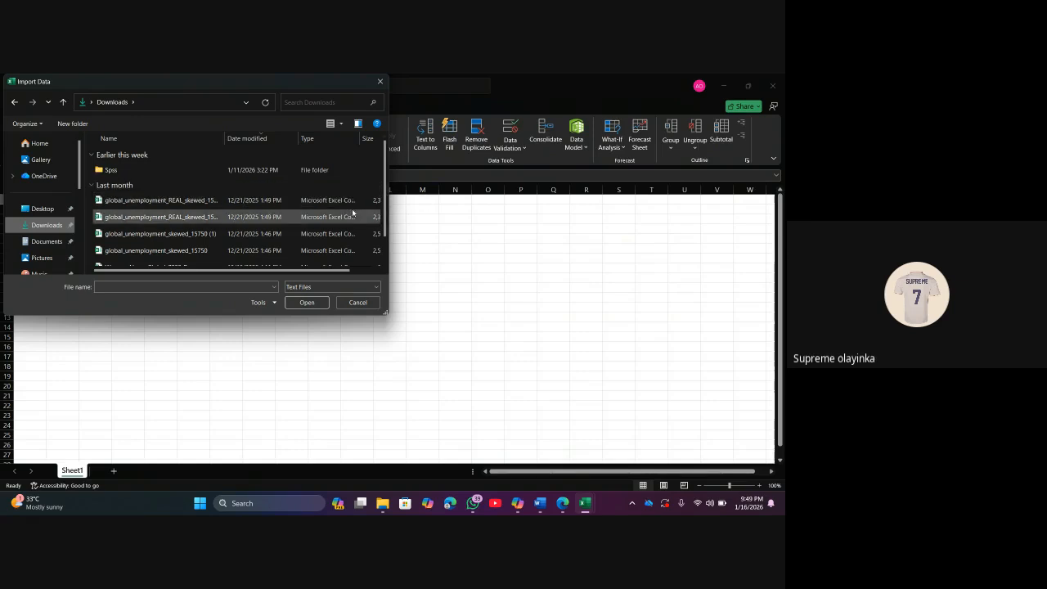
{"action": "scroll", "coordinate": [346, 220], "scroll_direction": "down", "scroll_amount": 1}
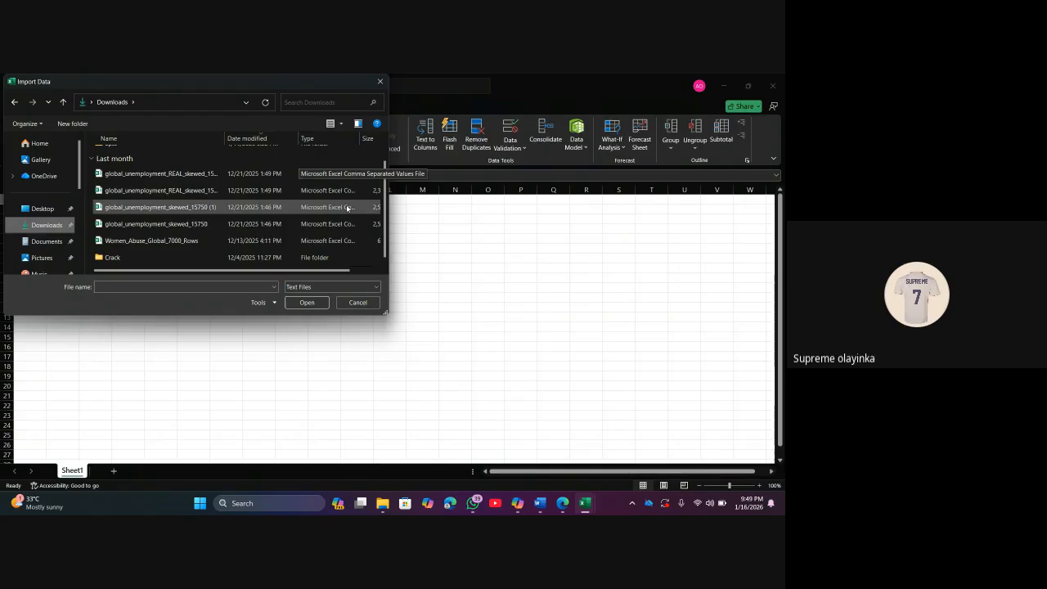
{"action": "scroll", "coordinate": [346, 207], "scroll_direction": "up", "scroll_amount": 1}
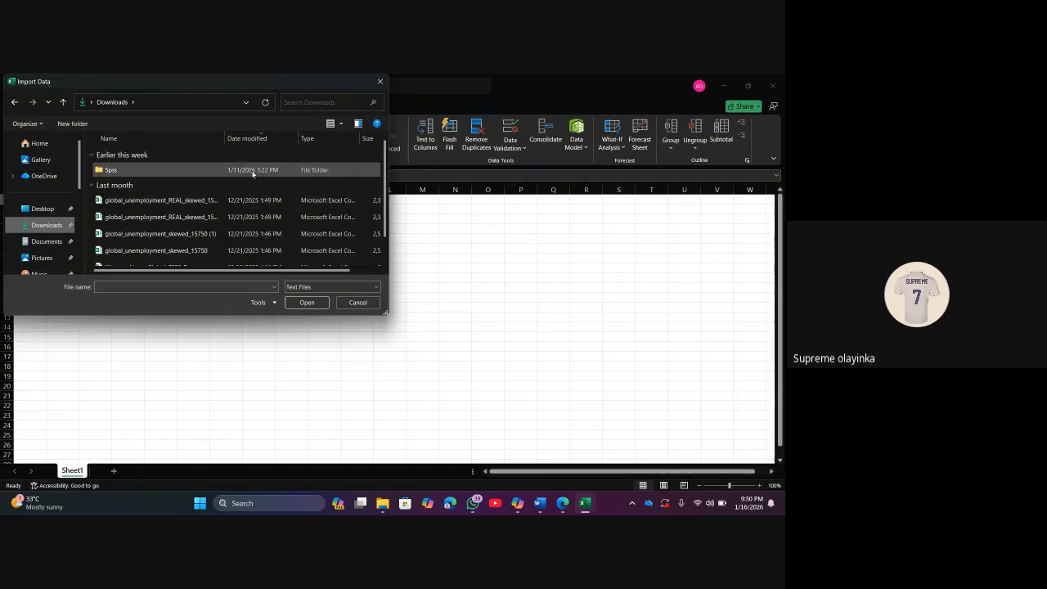
{"action": "left_click", "coordinate": [381, 83]}
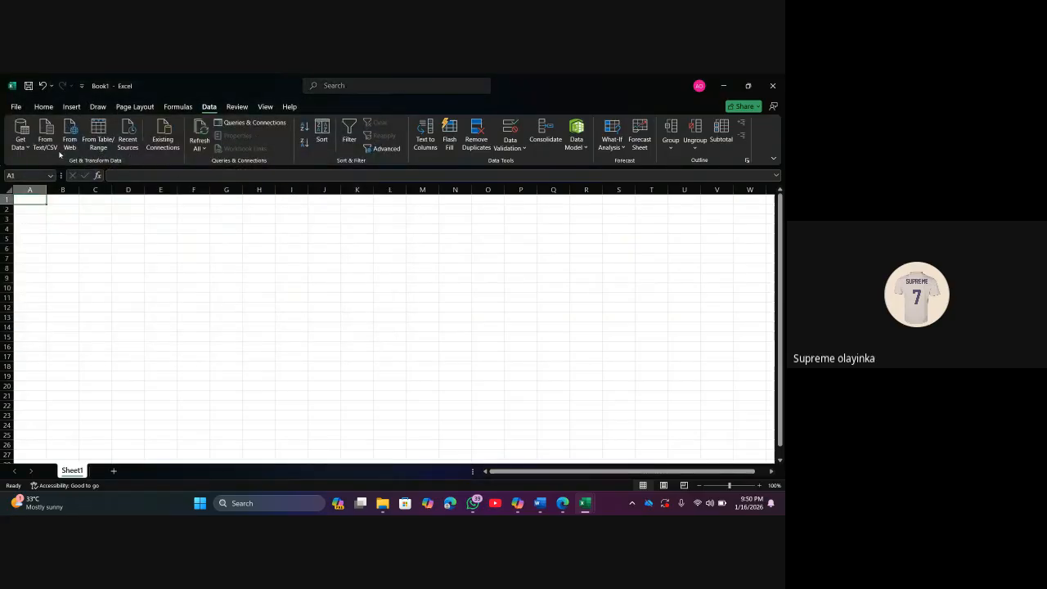
{"action": "left_click", "coordinate": [23, 145]}
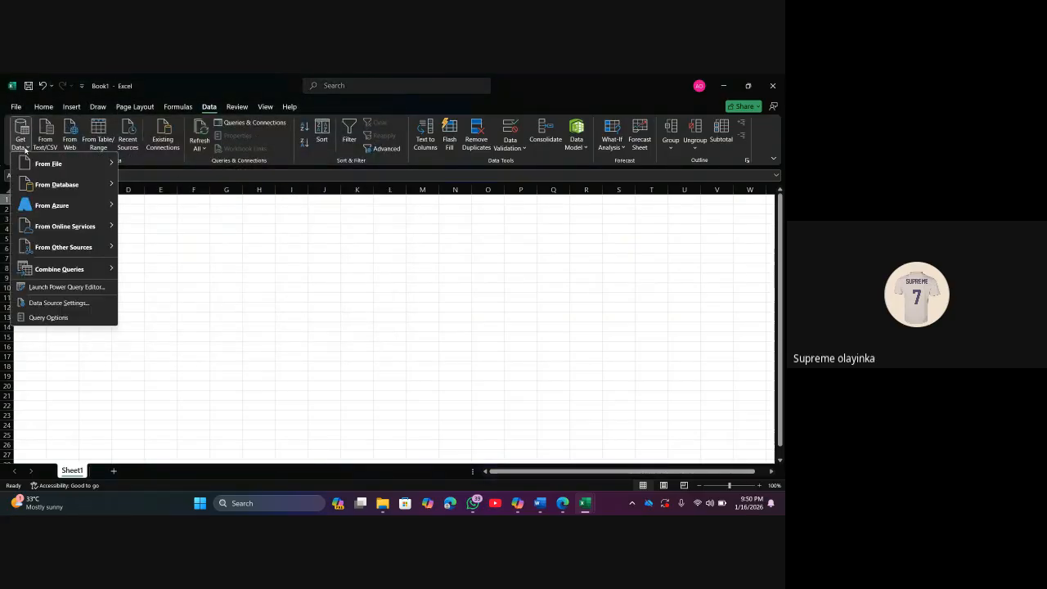
{"action": "left_click", "coordinate": [317, 293]}
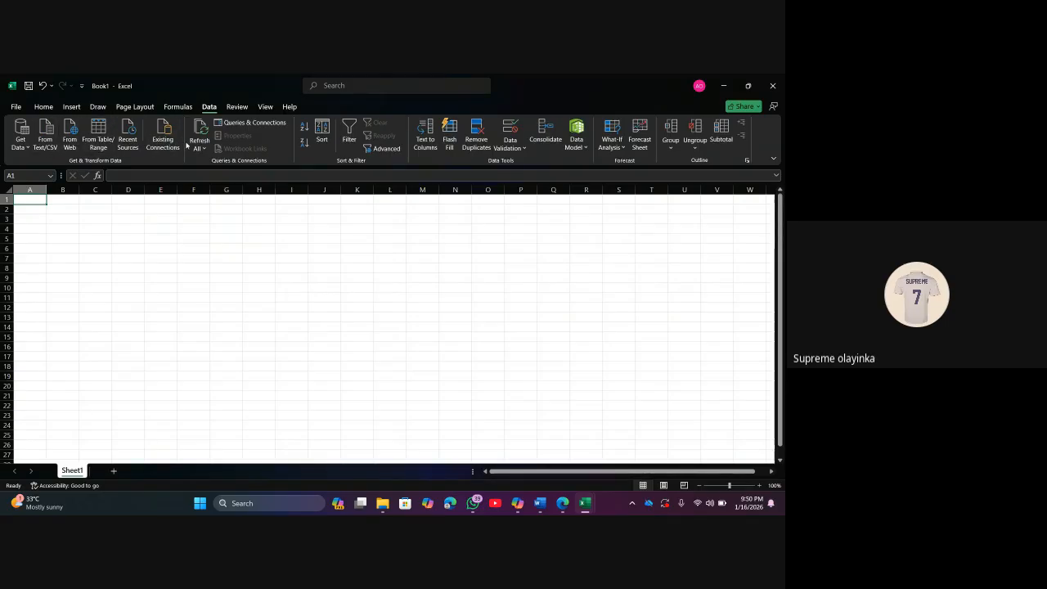
Import data from the Sales Analysis Excel workbook stored on the Desktop into Book1
{"action": "left_click", "coordinate": [21, 137]}
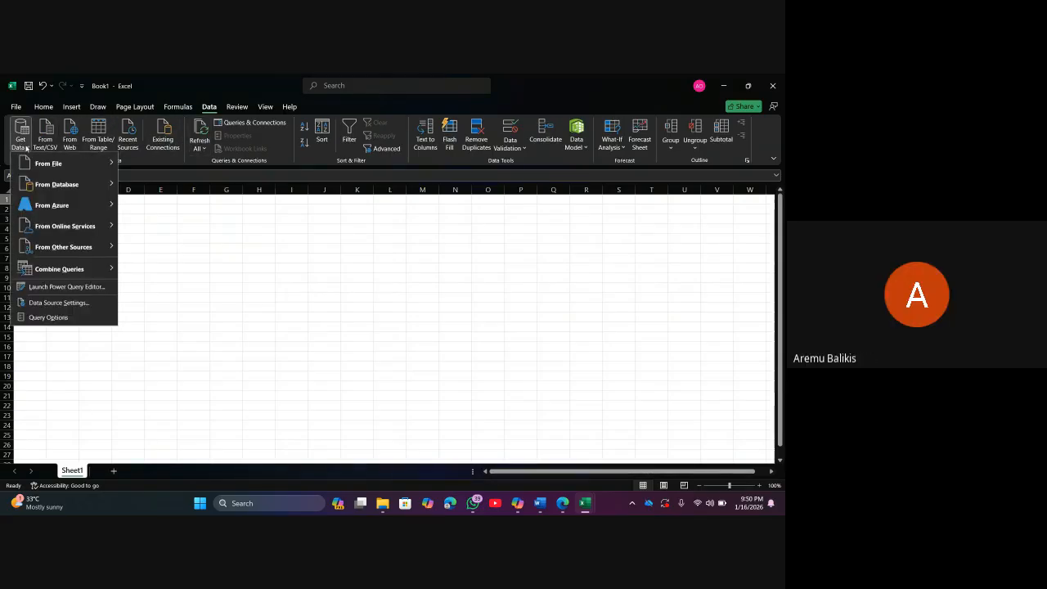
{"action": "mouse_move", "coordinate": [41, 163]}
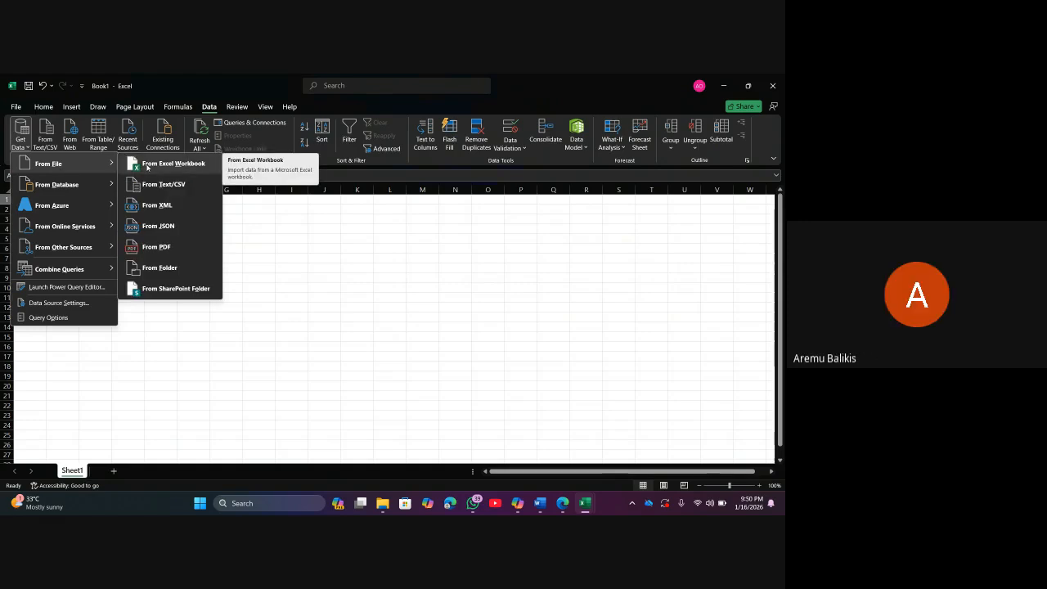
{"action": "left_click", "coordinate": [148, 166]}
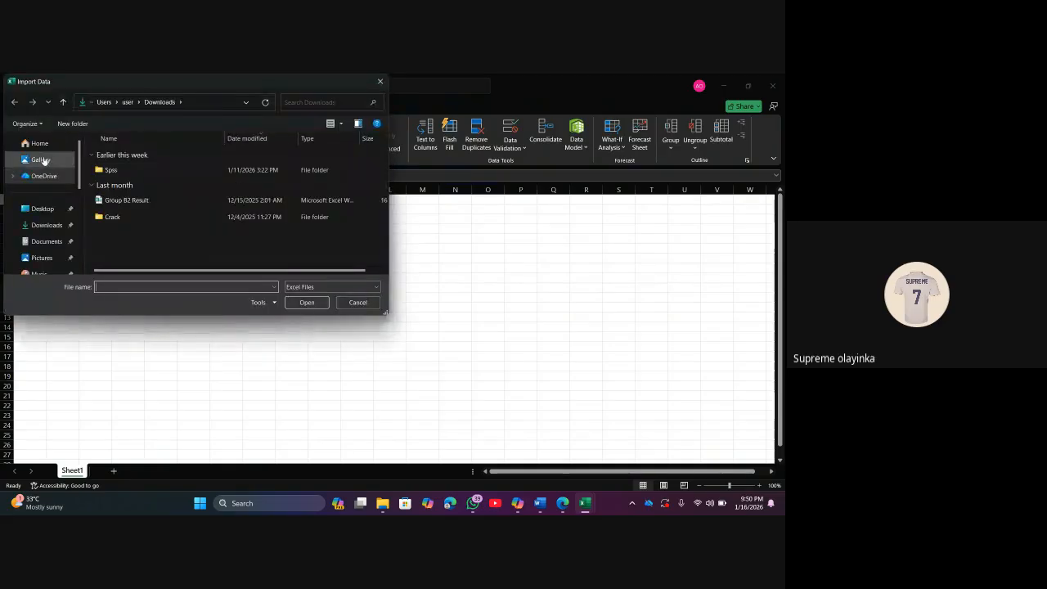
{"action": "left_click", "coordinate": [40, 225]}
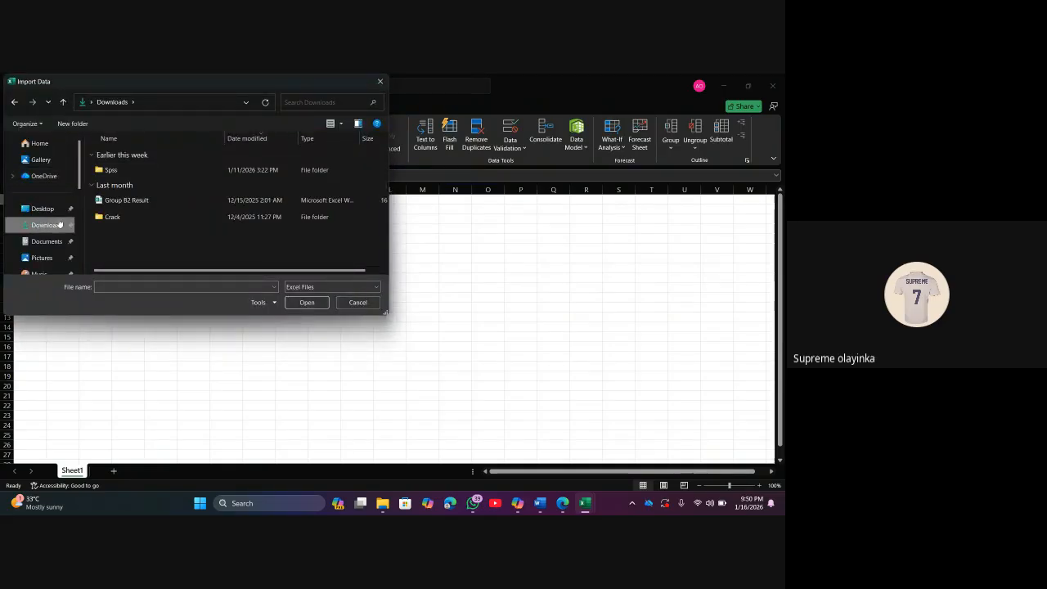
{"action": "left_click", "coordinate": [50, 211]}
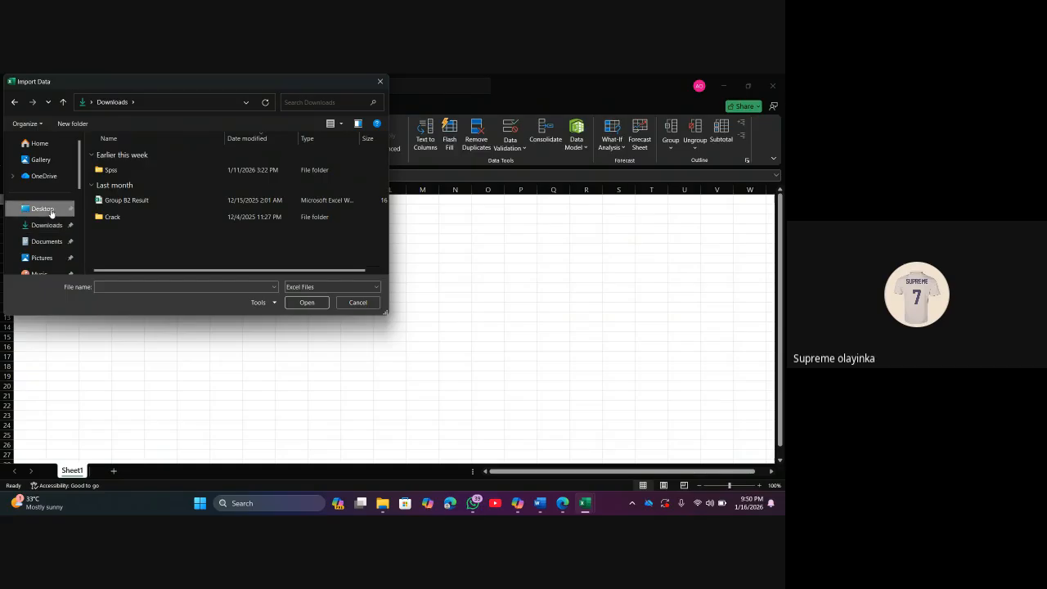
{"action": "scroll", "coordinate": [217, 225], "scroll_direction": "down", "scroll_amount": 5}
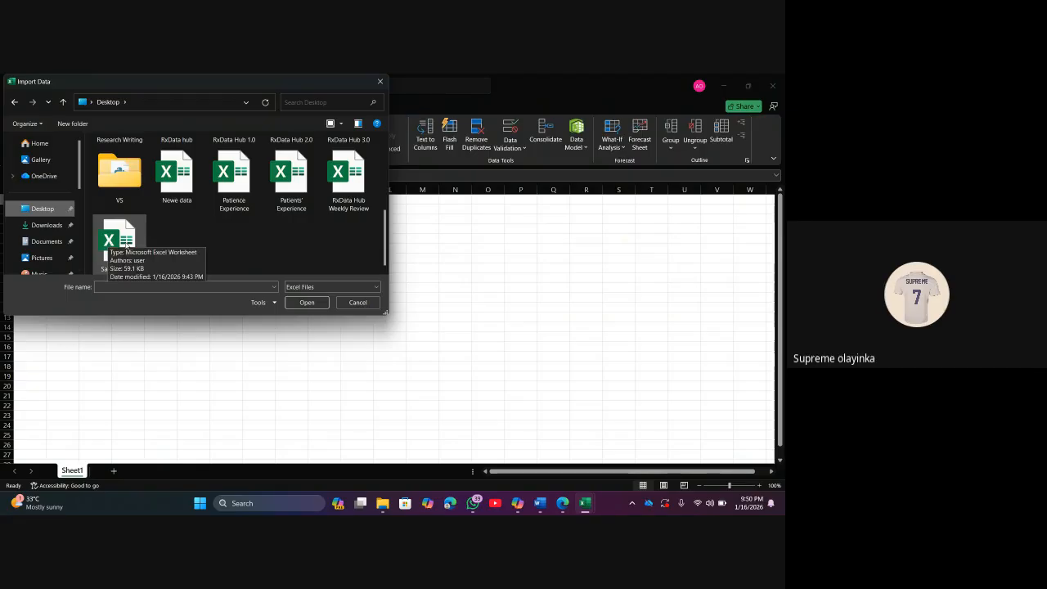
{"action": "key", "text": "Escape"}
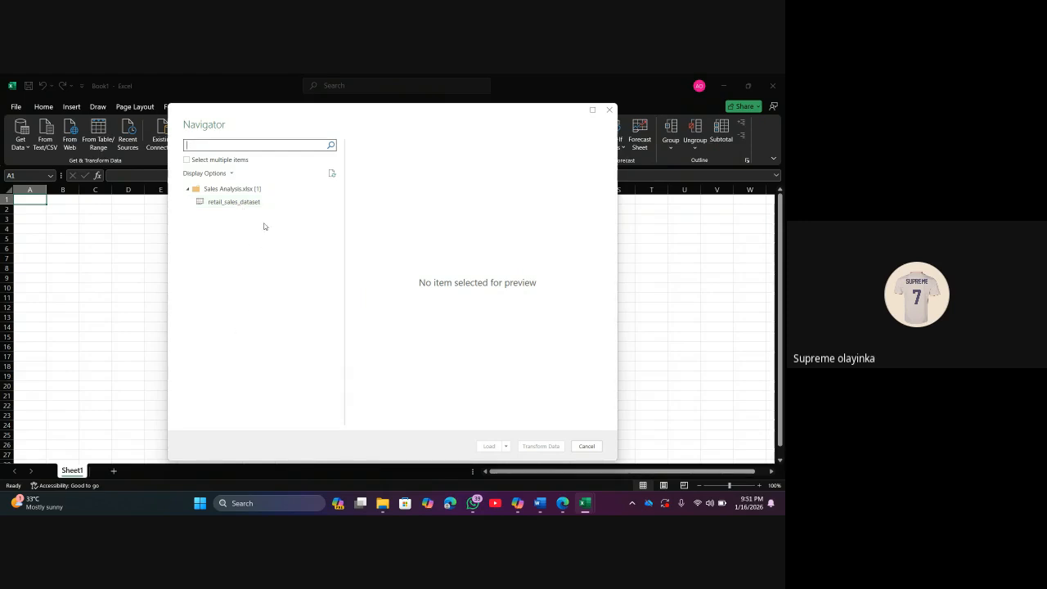
Choose the retail_sales_dataset sheet for import, look through its preview rows and columns, and open it in the Power Query Editor
{"action": "left_click", "coordinate": [224, 205]}
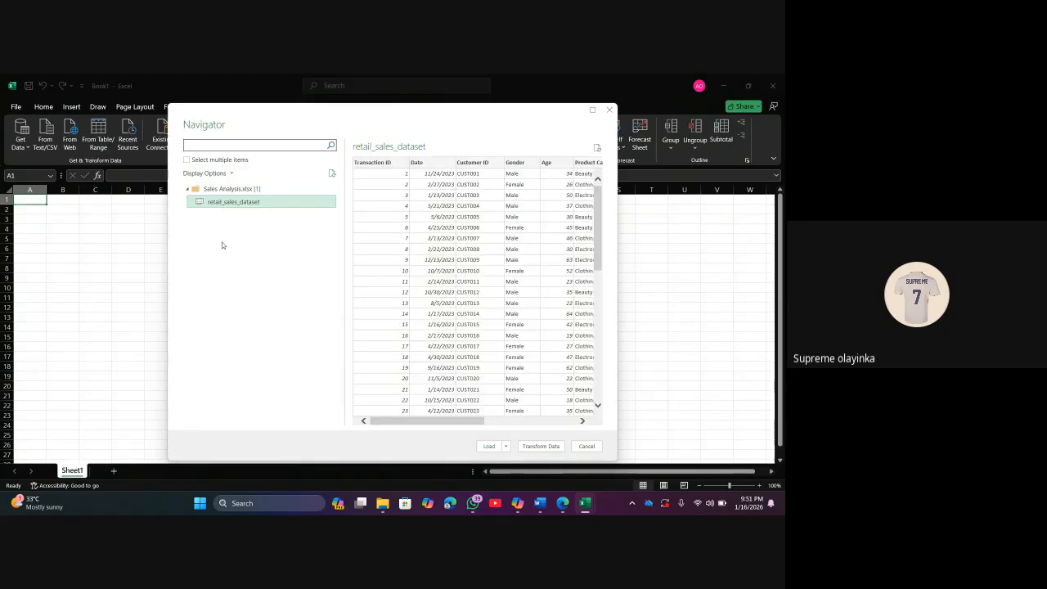
{"action": "left_click", "coordinate": [225, 191]}
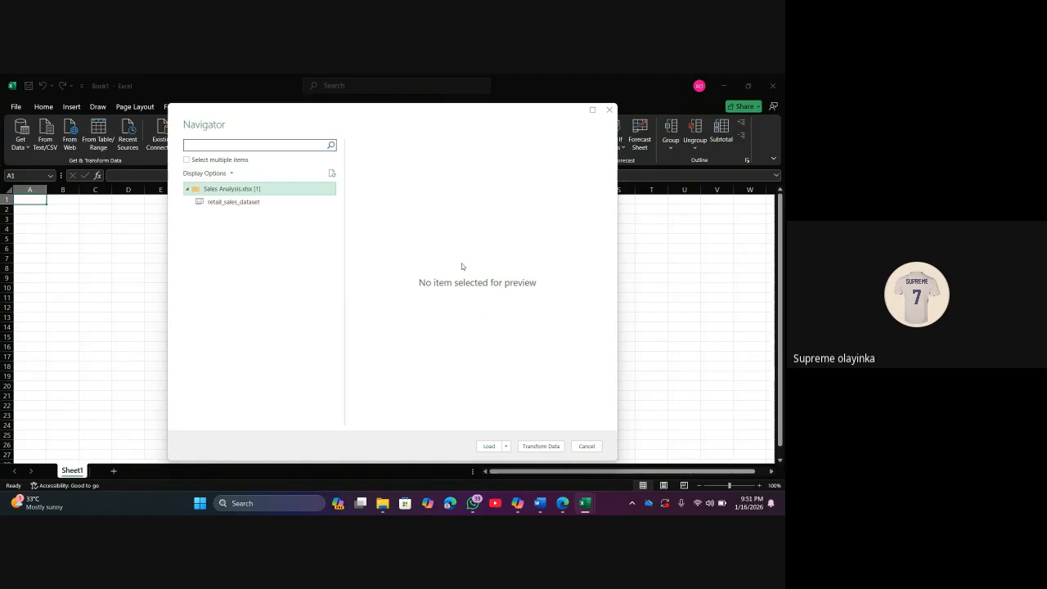
{"action": "left_click", "coordinate": [218, 206]}
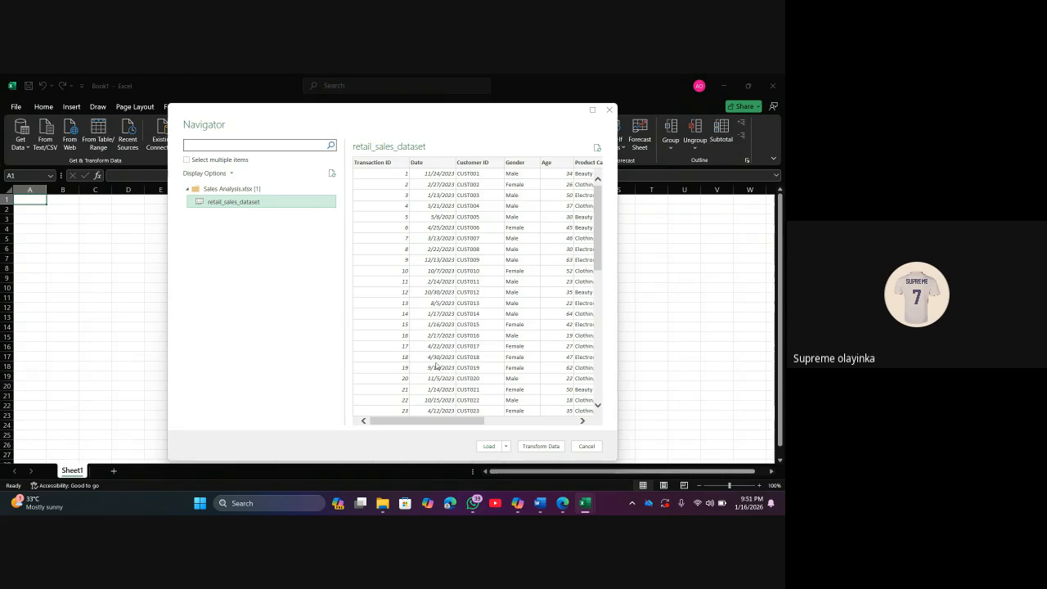
{"action": "left_click_drag", "start_coordinate": [428, 422], "coordinate": [394, 409]}
{"action": "left_click_drag", "start_coordinate": [600, 249], "coordinate": [602, 376]}
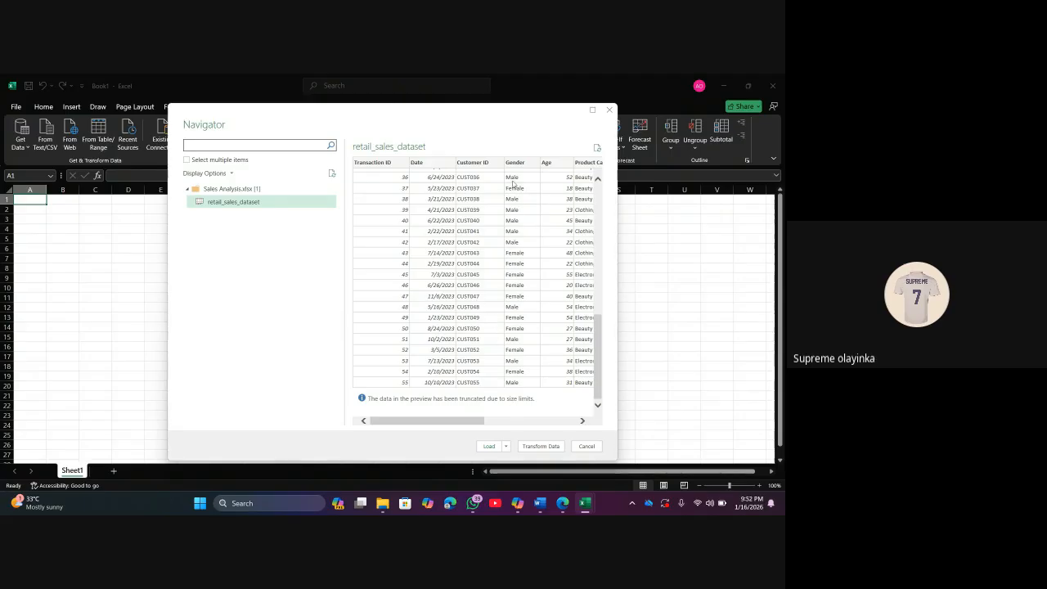
{"action": "scroll", "coordinate": [507, 261], "scroll_direction": "right", "scroll_amount": 3}
{"action": "scroll", "coordinate": [509, 253], "scroll_direction": "right", "scroll_amount": 2}
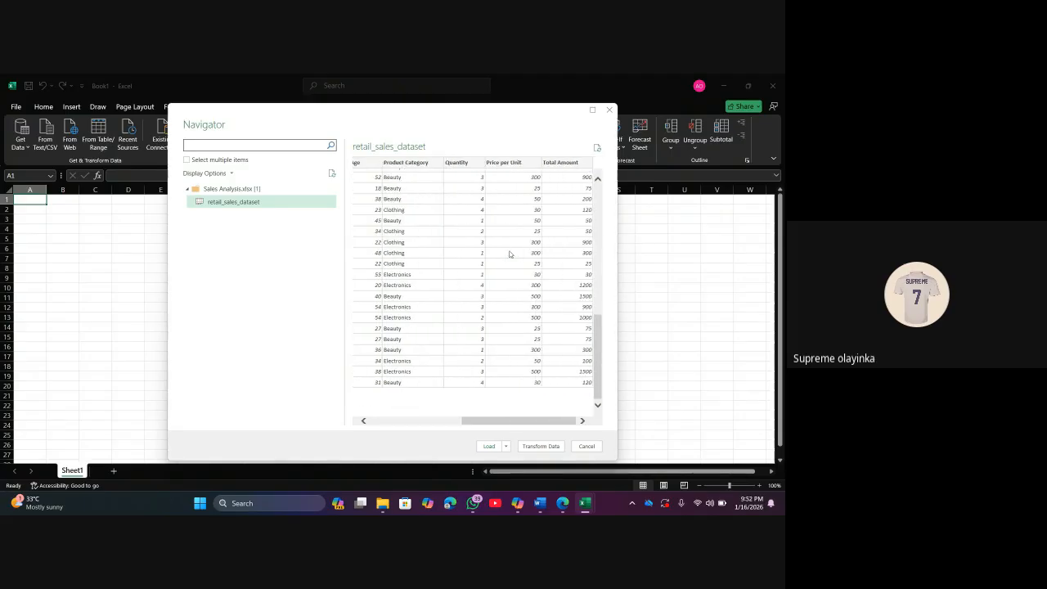
{"action": "scroll", "coordinate": [509, 254], "scroll_direction": "left", "scroll_amount": 1}
{"action": "scroll", "coordinate": [509, 253], "scroll_direction": "left", "scroll_amount": 3}
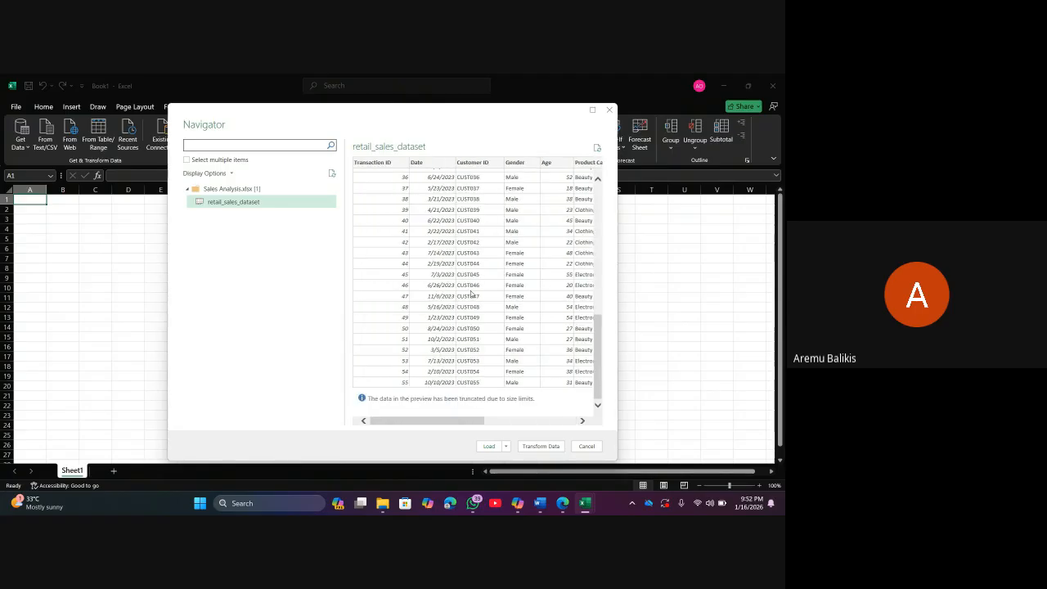
{"action": "left_click", "coordinate": [540, 446]}
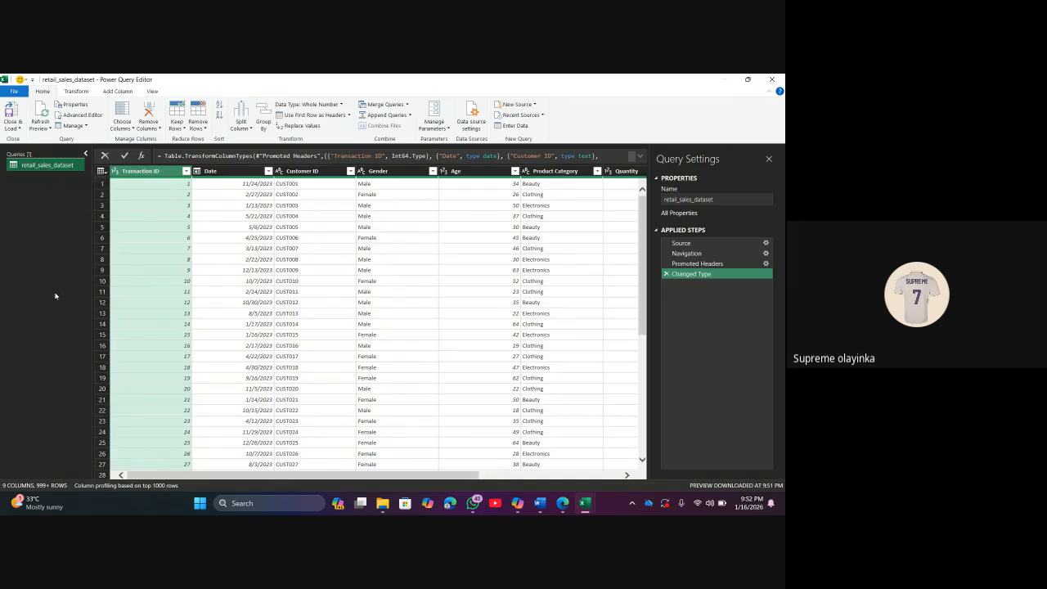
Rename the retail_sales_dataset query as Sales Analysis
{"action": "right_click", "coordinate": [72, 171]}
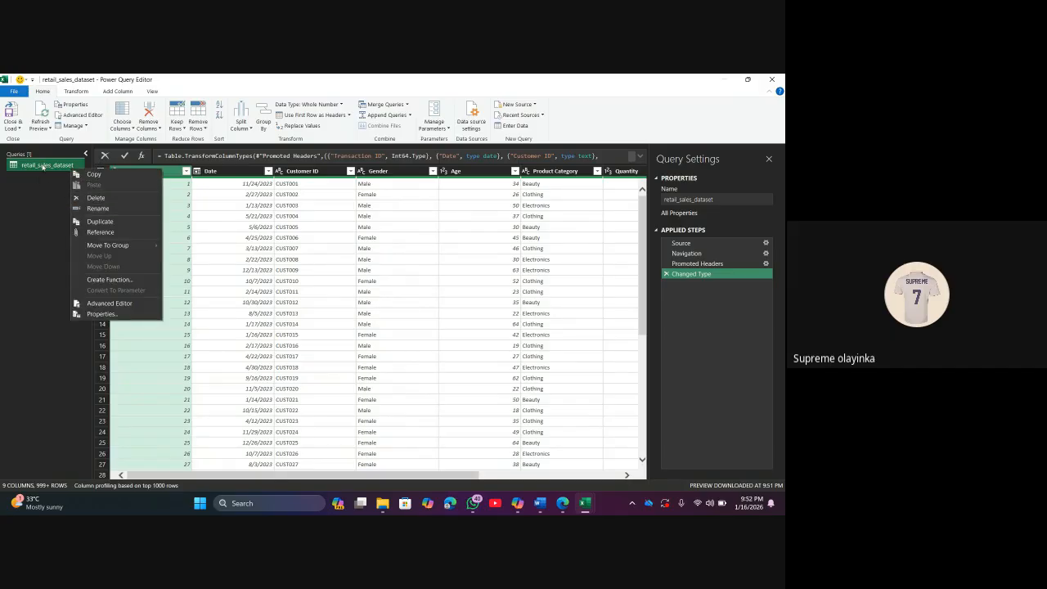
{"action": "double_click", "coordinate": [44, 166]}
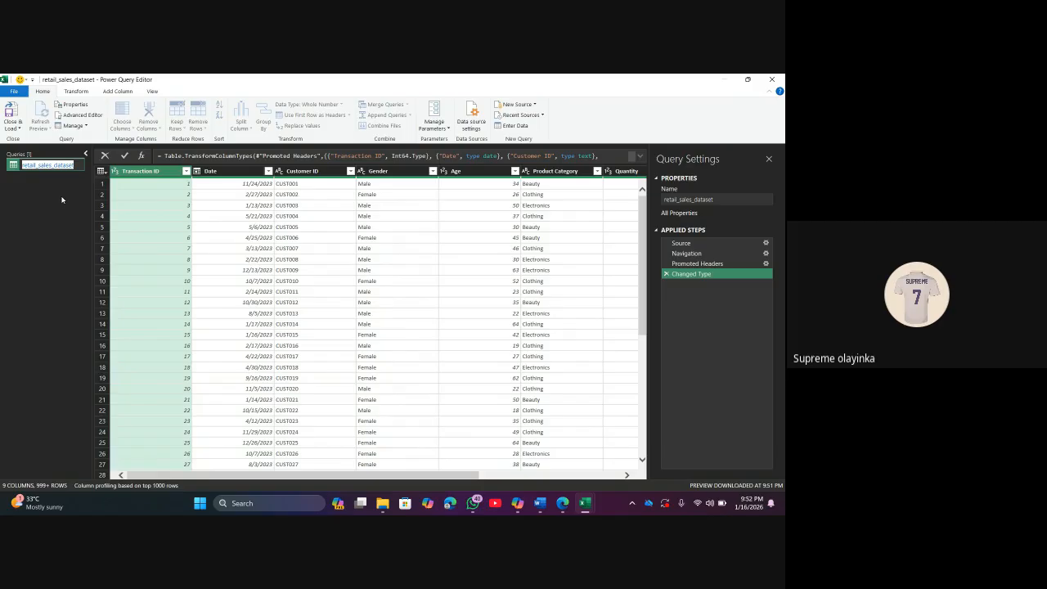
{"action": "type", "text": "Sales Analysis"}
{"action": "key", "text": "Return"}
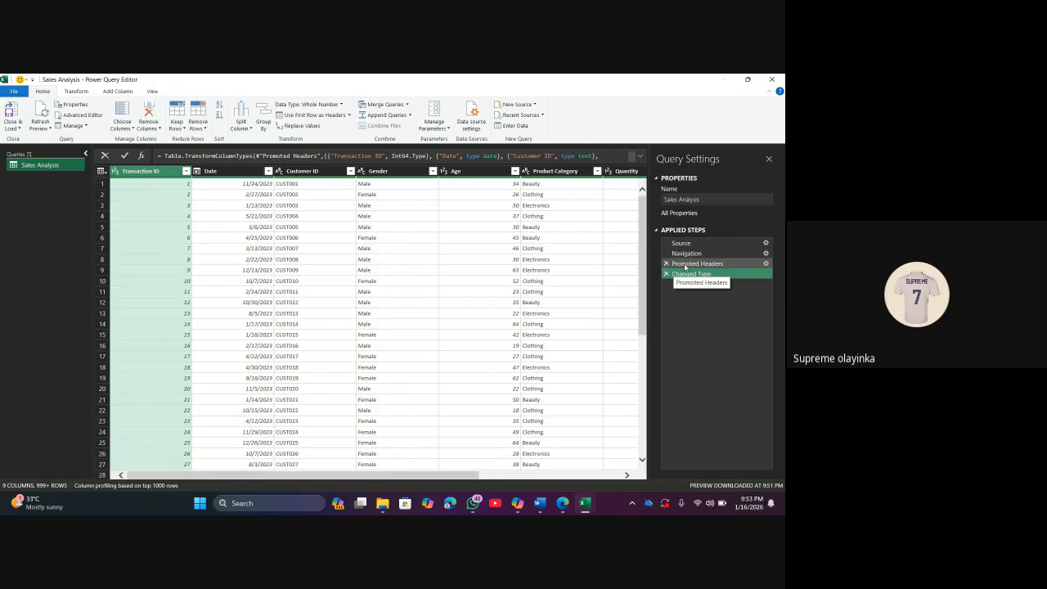
Compare the source table in the Sales Analysis workbook with the imported query in the Power Query Editor
{"action": "mouse_move", "coordinate": [585, 503]}
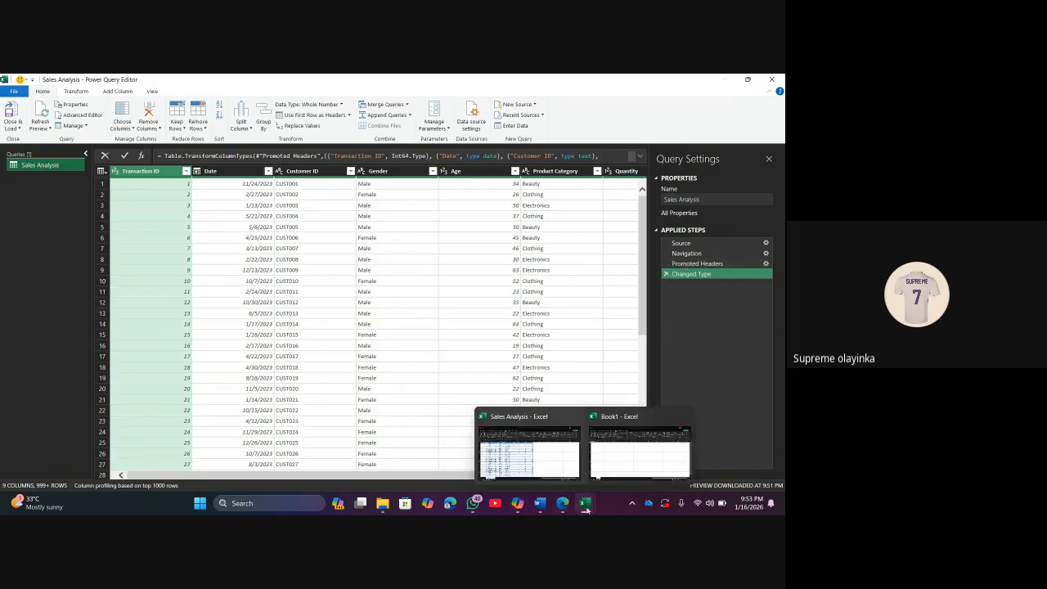
{"action": "left_click", "coordinate": [548, 461]}
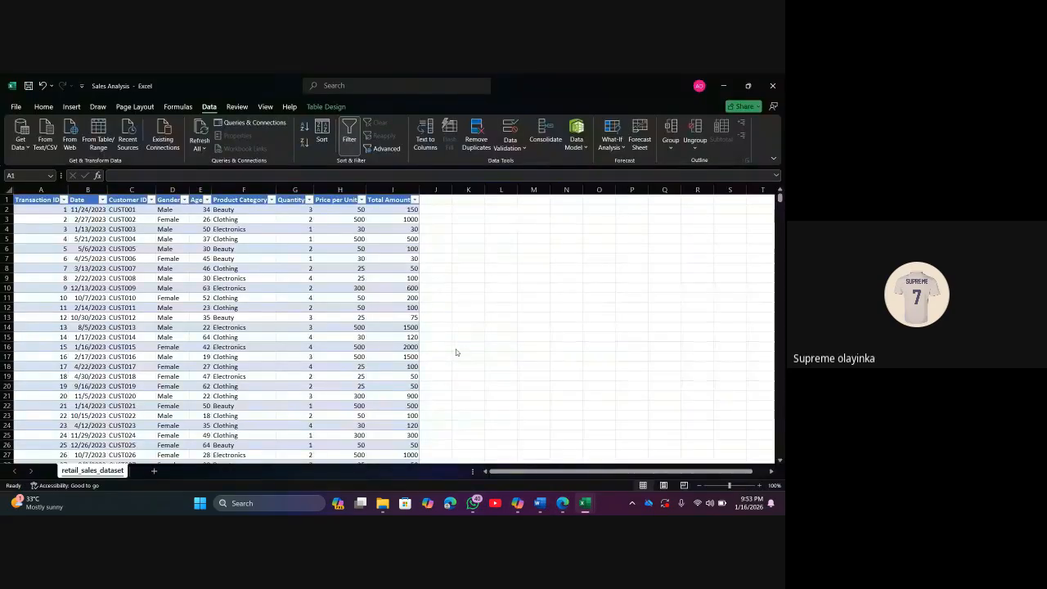
{"action": "mouse_move", "coordinate": [585, 503]}
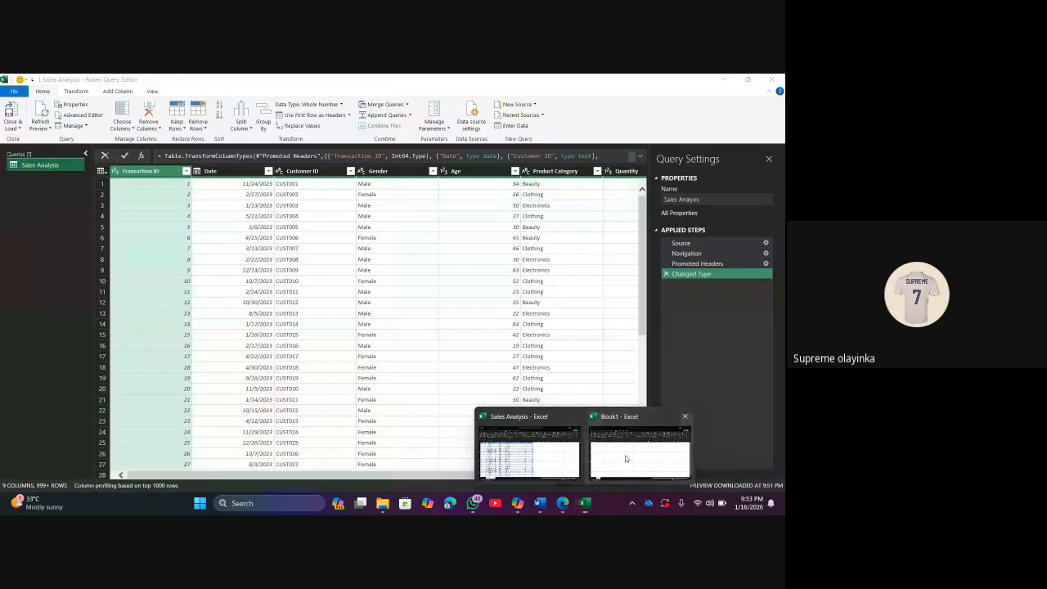
{"action": "left_click", "coordinate": [627, 458]}
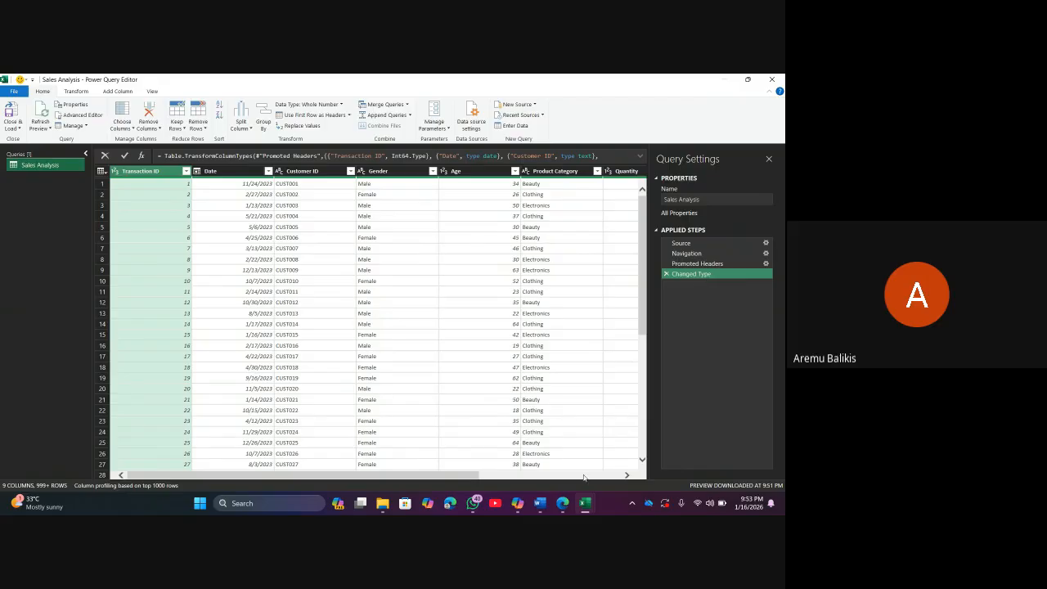
{"action": "mouse_move", "coordinate": [579, 504]}
{"action": "left_click", "coordinate": [564, 442]}
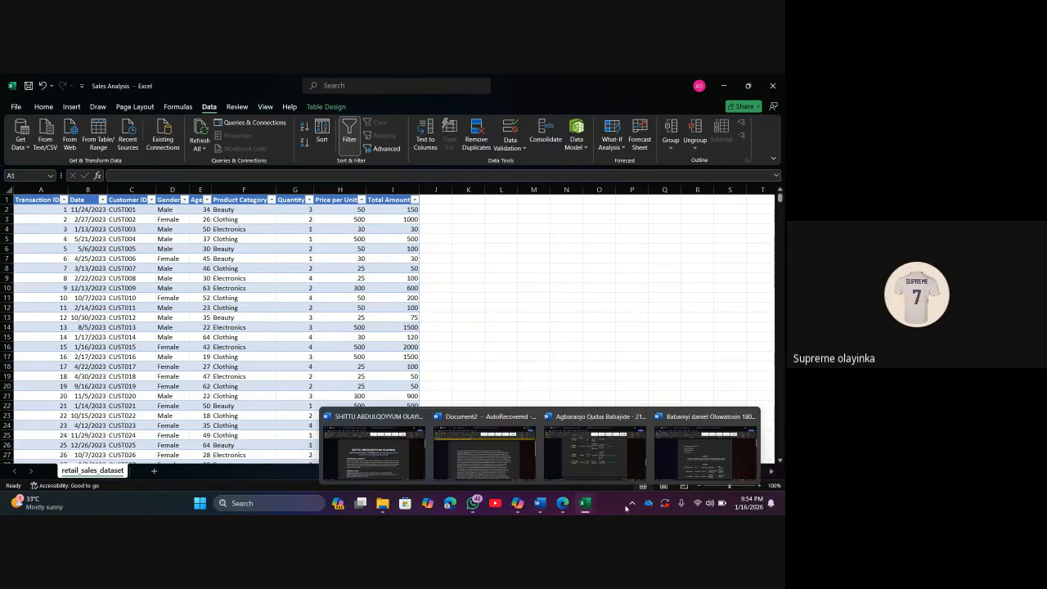
{"action": "mouse_move", "coordinate": [585, 507]}
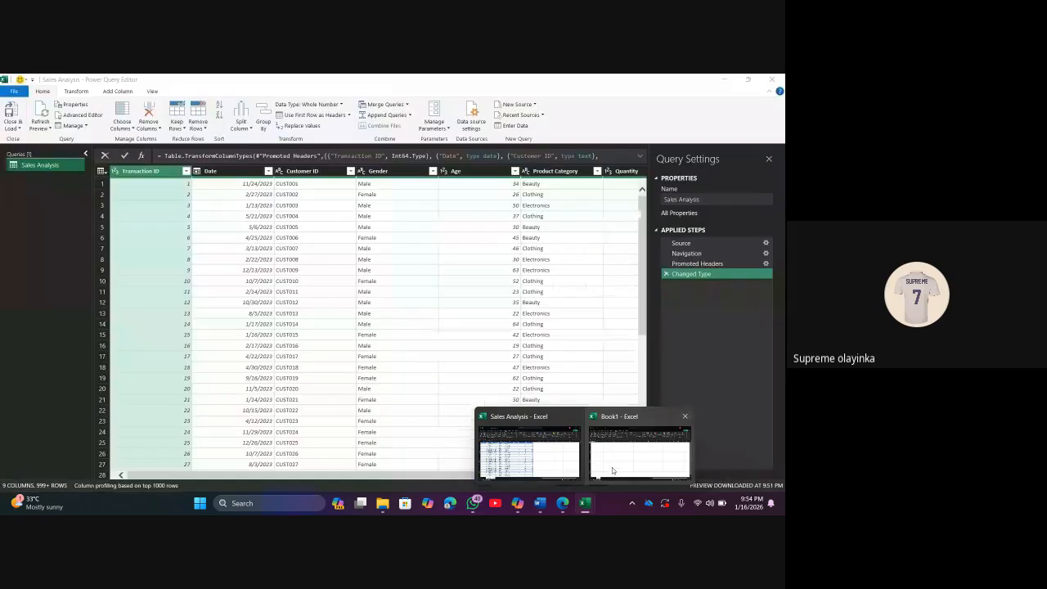
{"action": "left_click", "coordinate": [612, 471]}
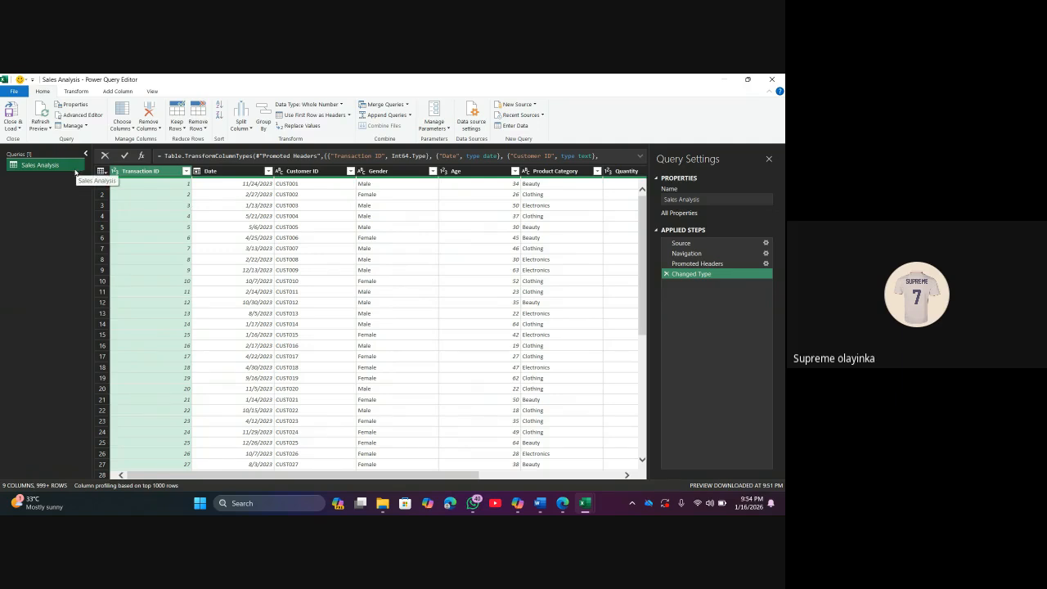
Change the Transaction ID column's data type to Decimal Number, replacing the current type conversion
{"action": "left_click", "coordinate": [116, 171]}
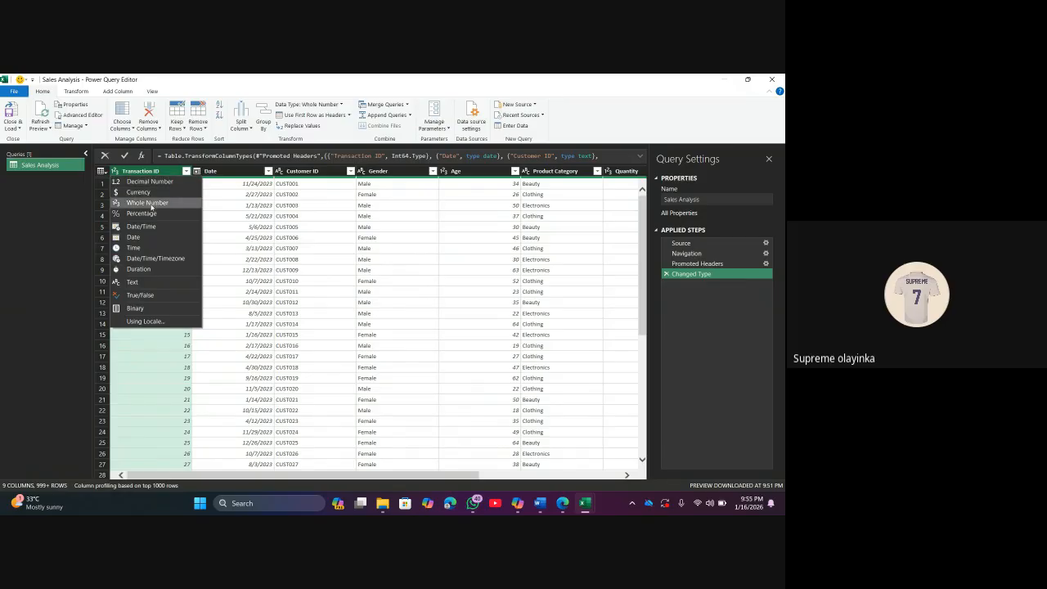
{"action": "left_click", "coordinate": [226, 314]}
{"action": "left_click", "coordinate": [227, 313]}
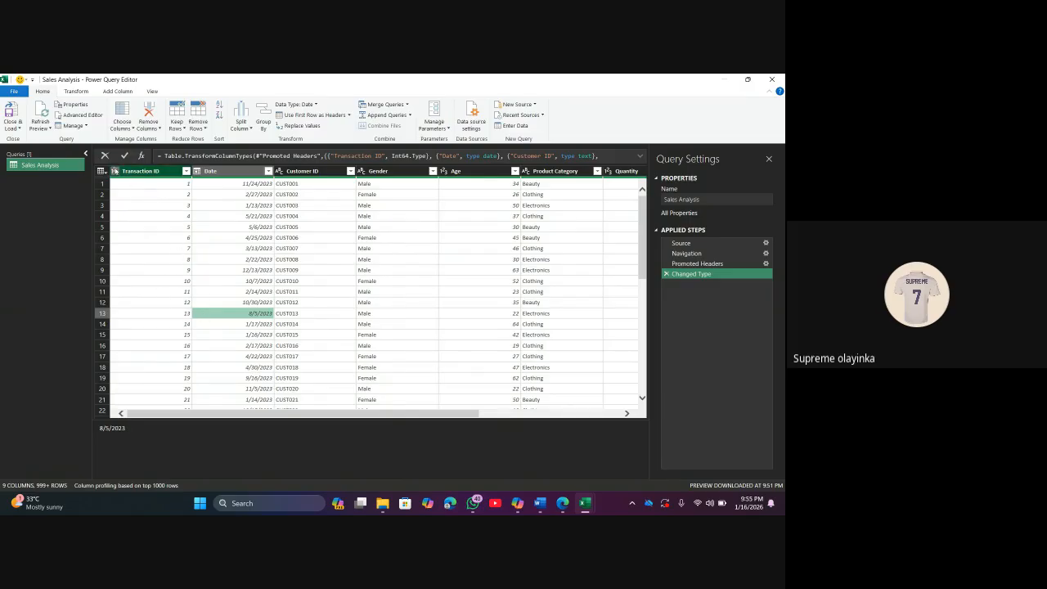
{"action": "left_click", "coordinate": [115, 171]}
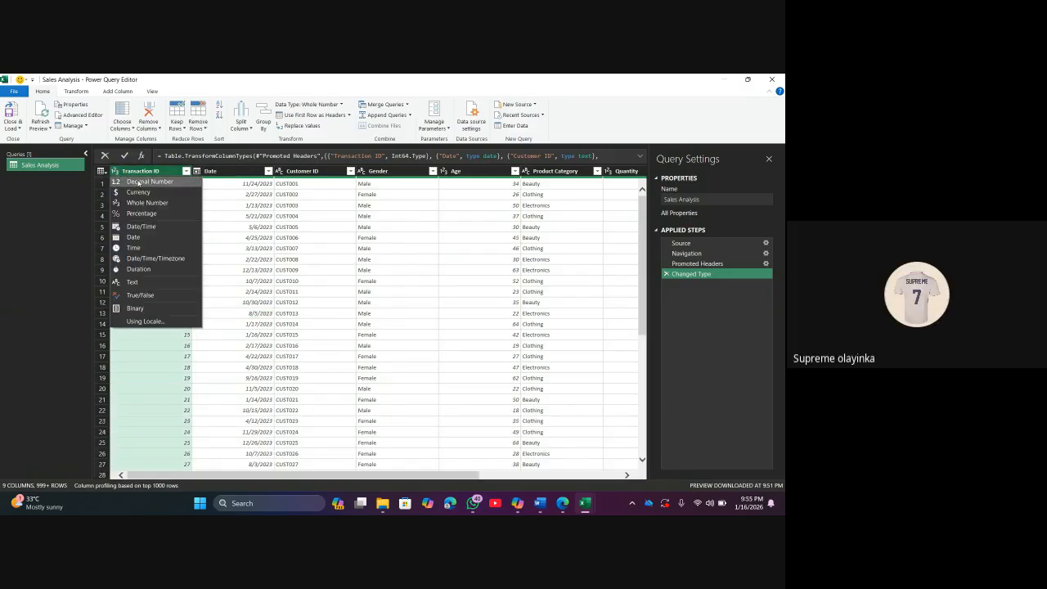
{"action": "left_click", "coordinate": [141, 182]}
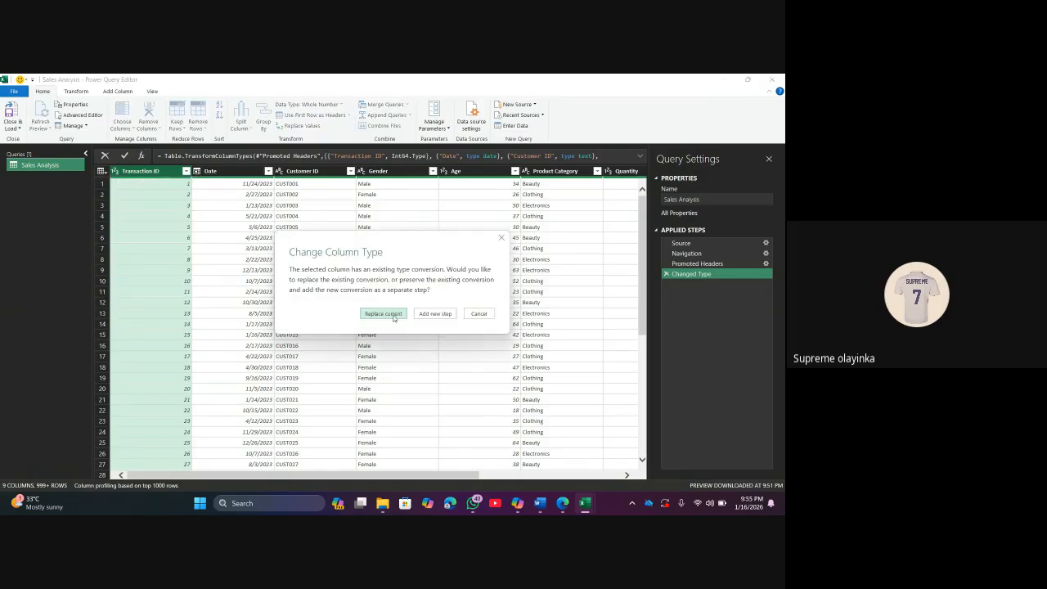
{"action": "left_click", "coordinate": [394, 316]}
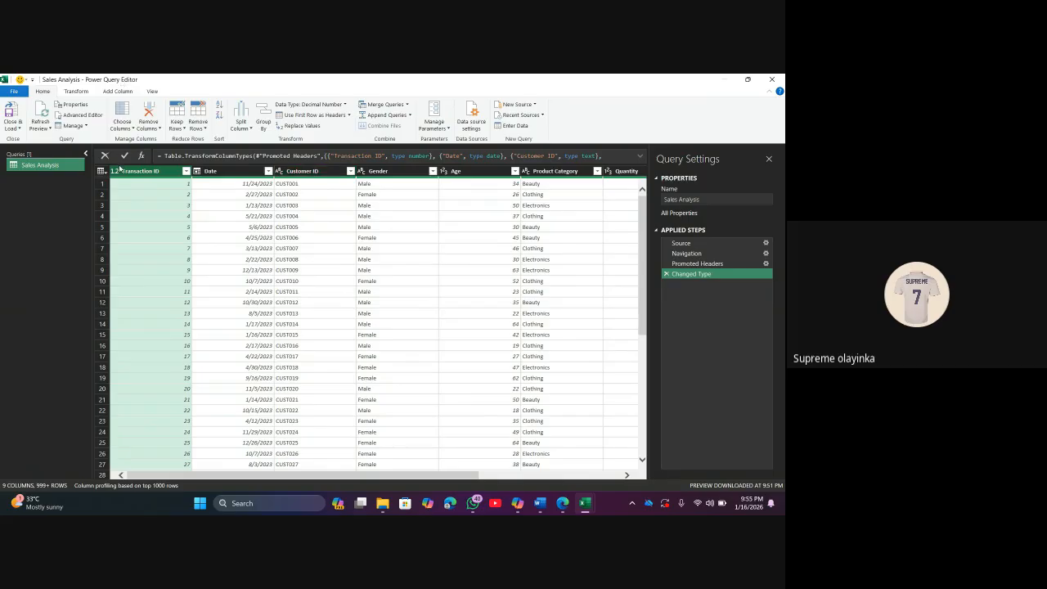
Set the Transaction ID column's data type back to Whole Number, replacing the current conversion
{"action": "left_click", "coordinate": [115, 171]}
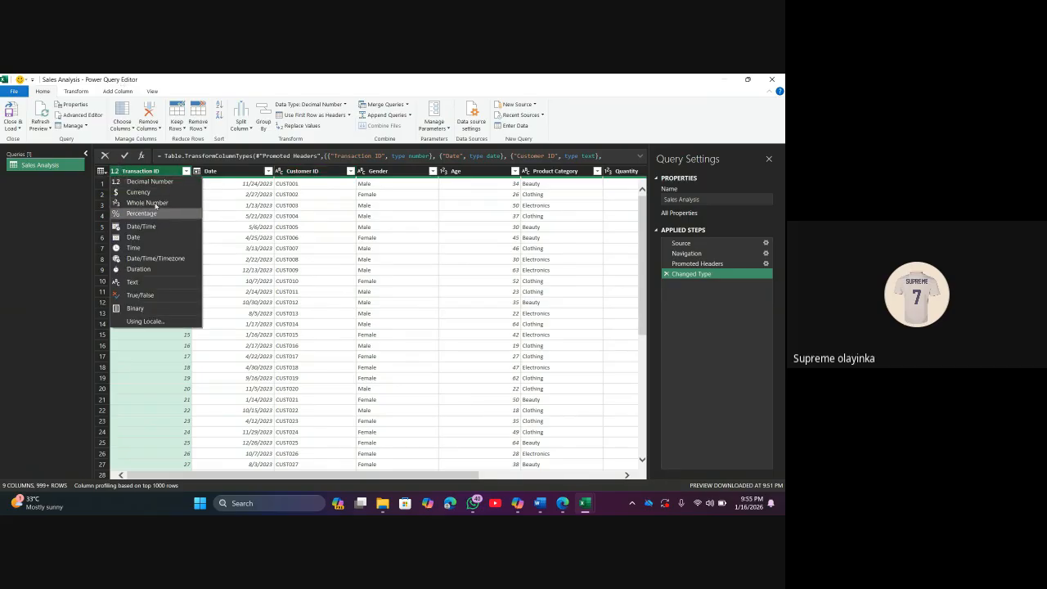
{"action": "left_click", "coordinate": [158, 201]}
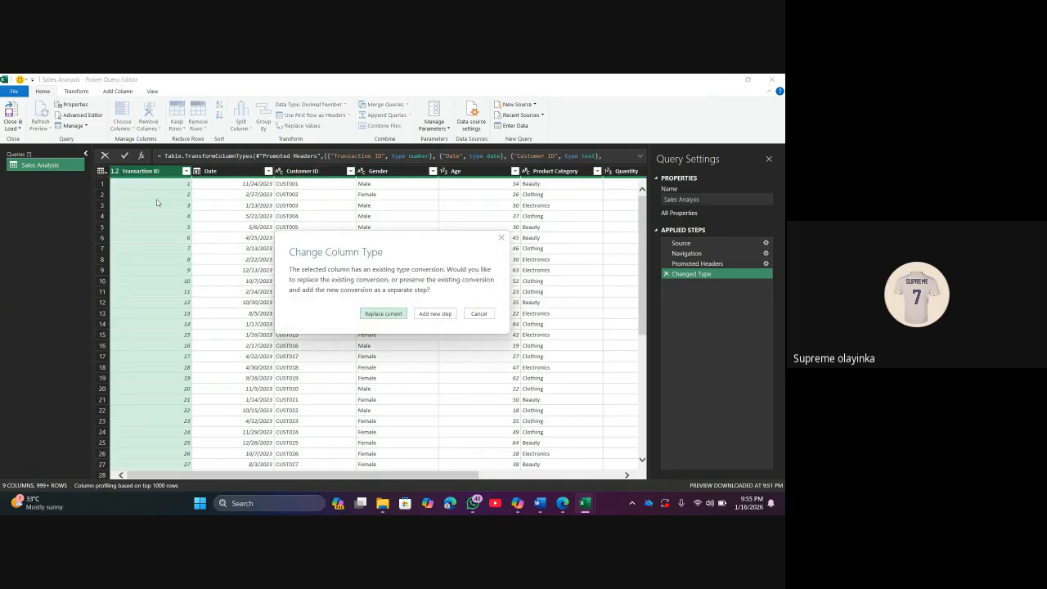
{"action": "left_click", "coordinate": [383, 314]}
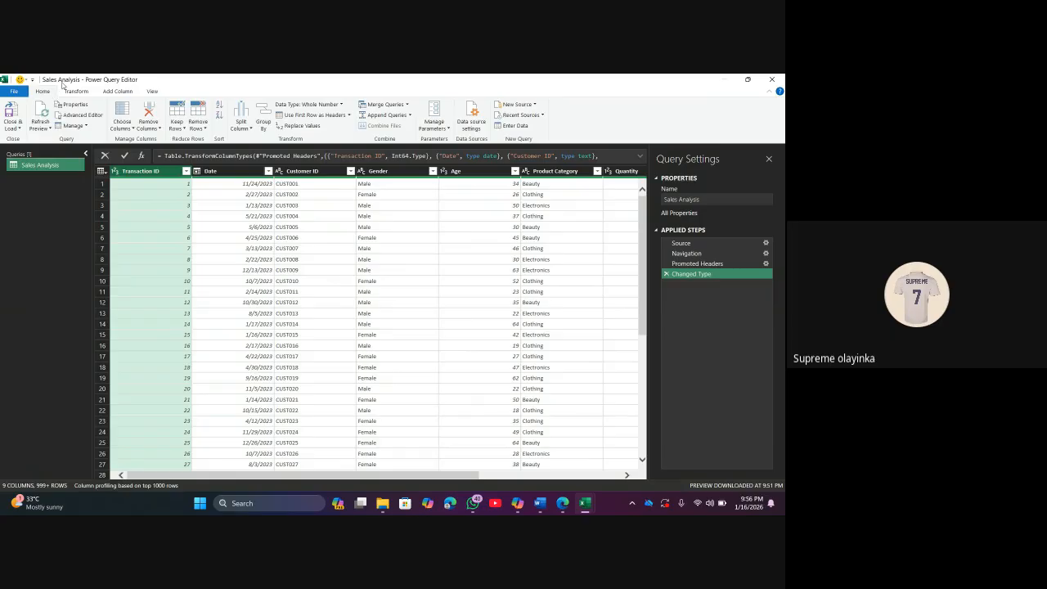
Examine the transformation and column-adding commands available in the Power Query Editor, comparing those offered for the Age and Gender columns
{"action": "left_click", "coordinate": [74, 90]}
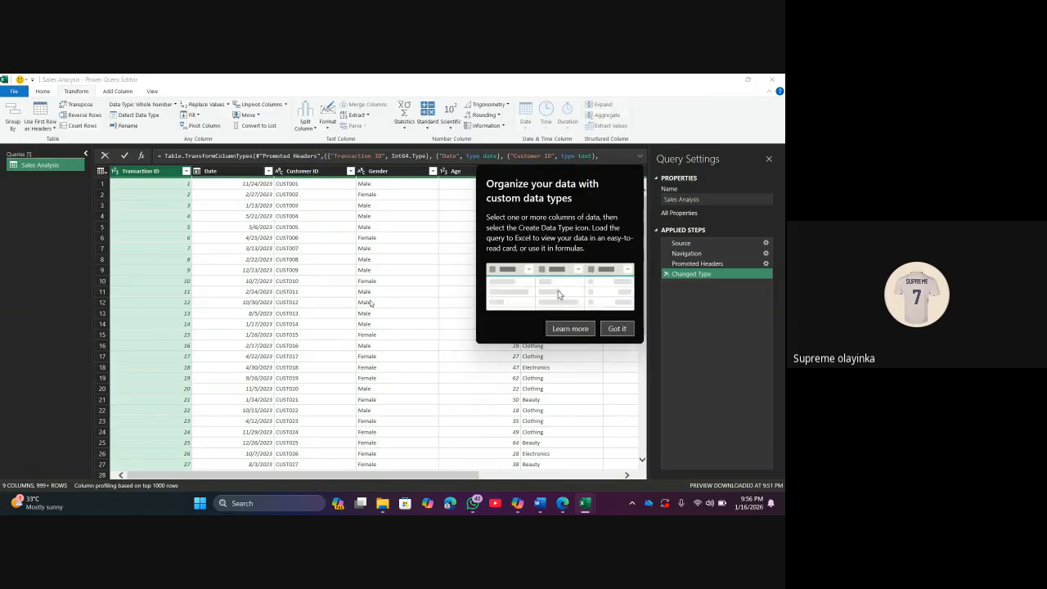
{"action": "left_click", "coordinate": [620, 330]}
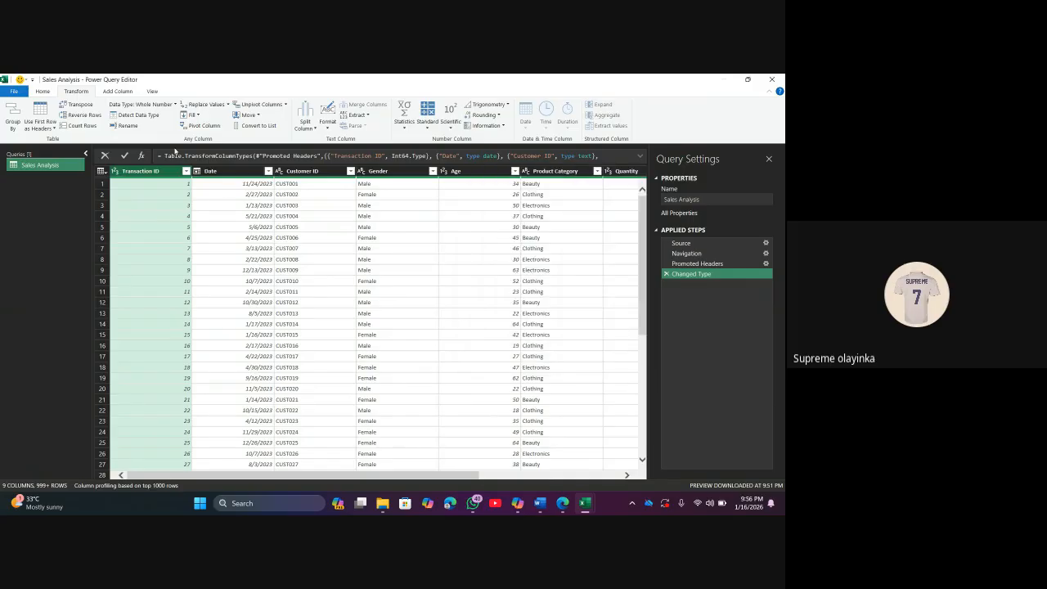
{"action": "left_click", "coordinate": [49, 90]}
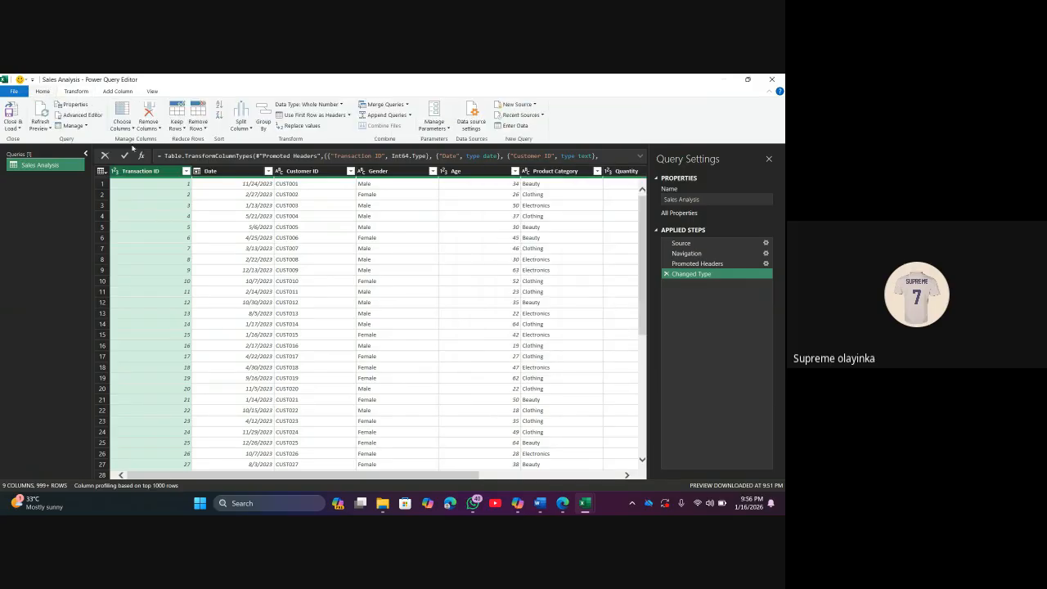
{"action": "left_click", "coordinate": [75, 93]}
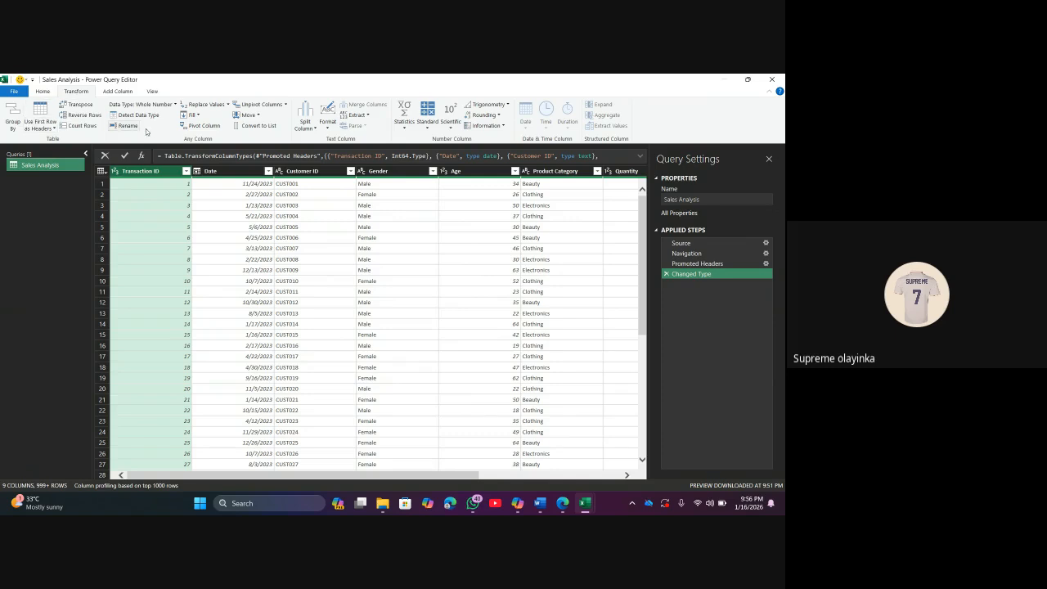
{"action": "left_click", "coordinate": [115, 94]}
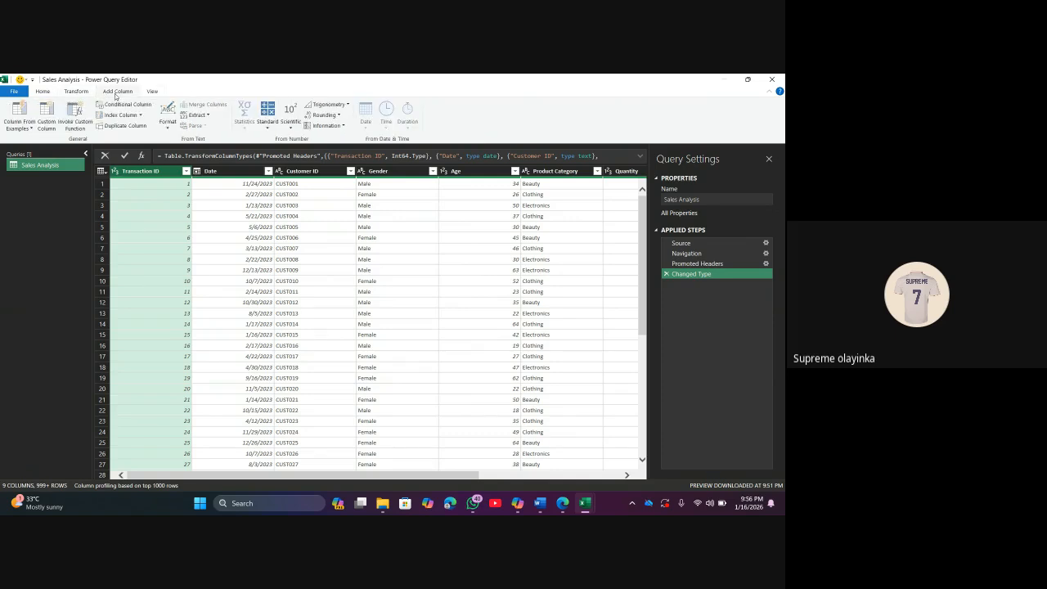
{"action": "left_click", "coordinate": [91, 93]}
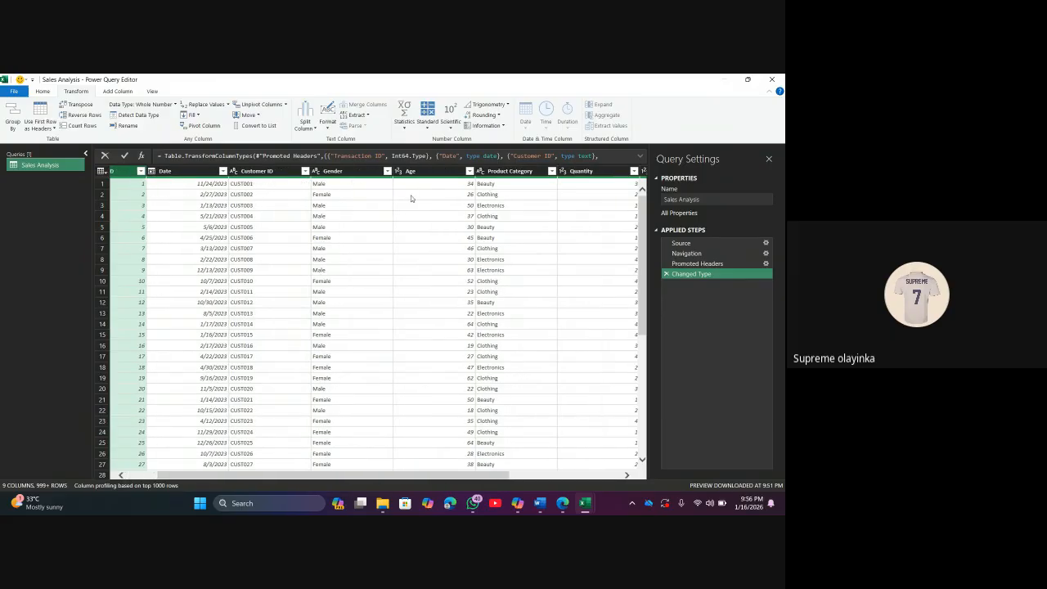
{"action": "left_click", "coordinate": [430, 172]}
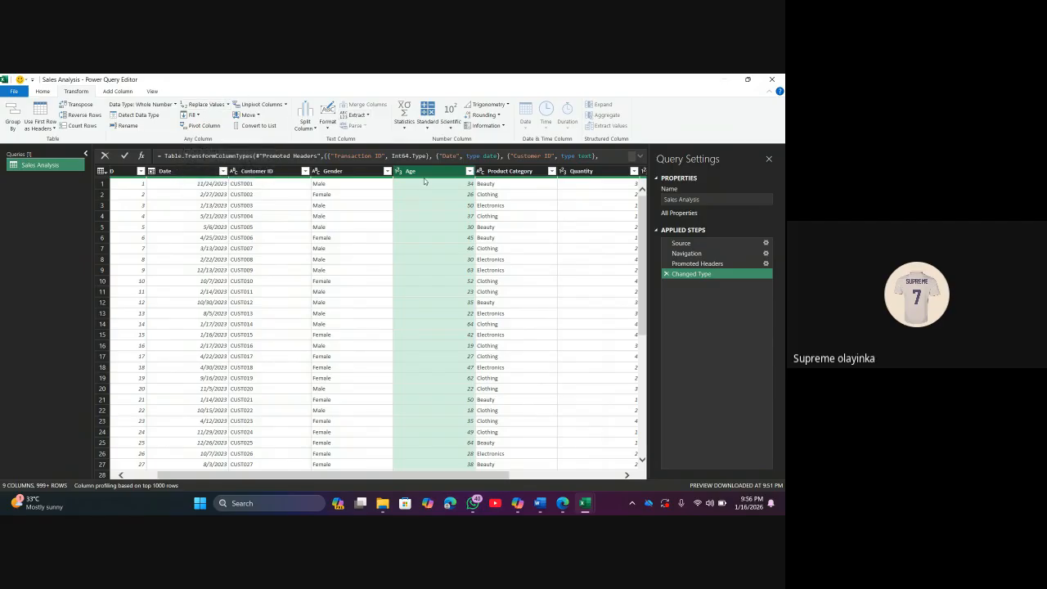
{"action": "left_click", "coordinate": [331, 171]}
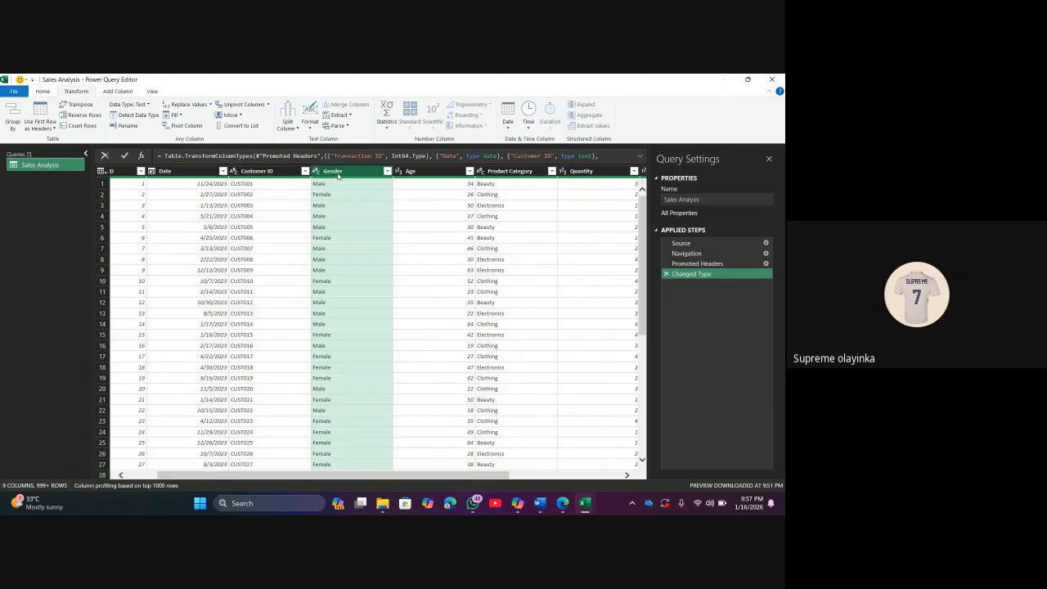
{"action": "left_click", "coordinate": [121, 93]}
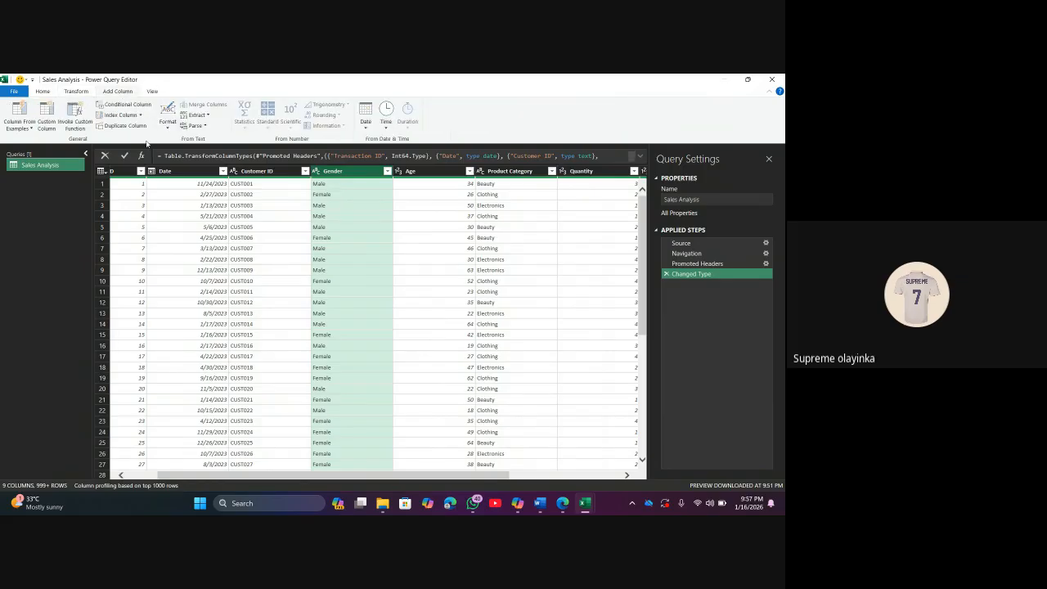
{"action": "left_click", "coordinate": [422, 170]}
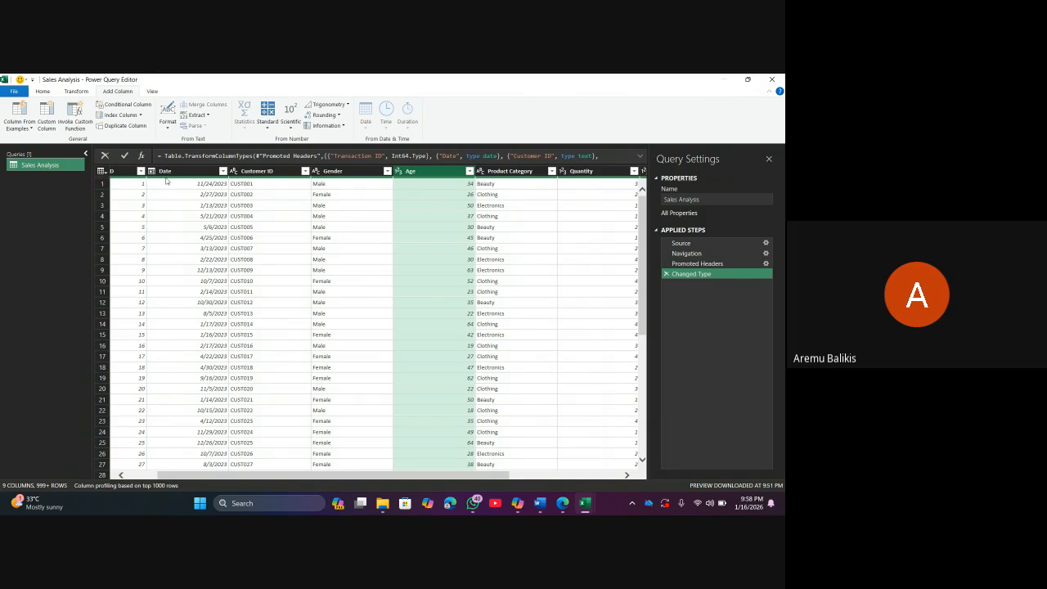
{"action": "mouse_move", "coordinate": [166, 180]}
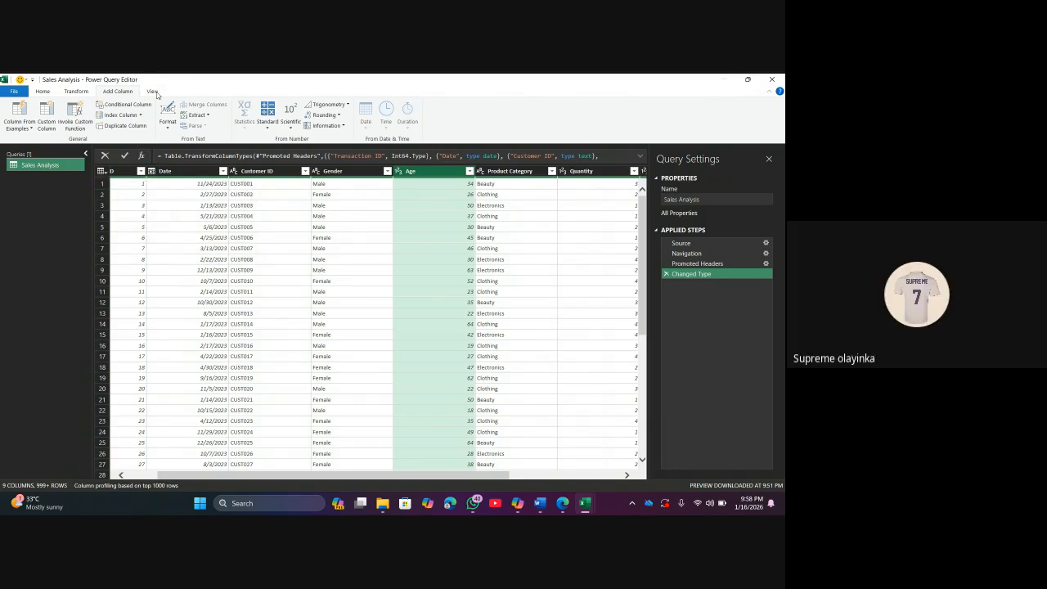
Review the Transaction ID column's filter values through to 1000 and apply the filter with all values selected
{"action": "left_click", "coordinate": [42, 93]}
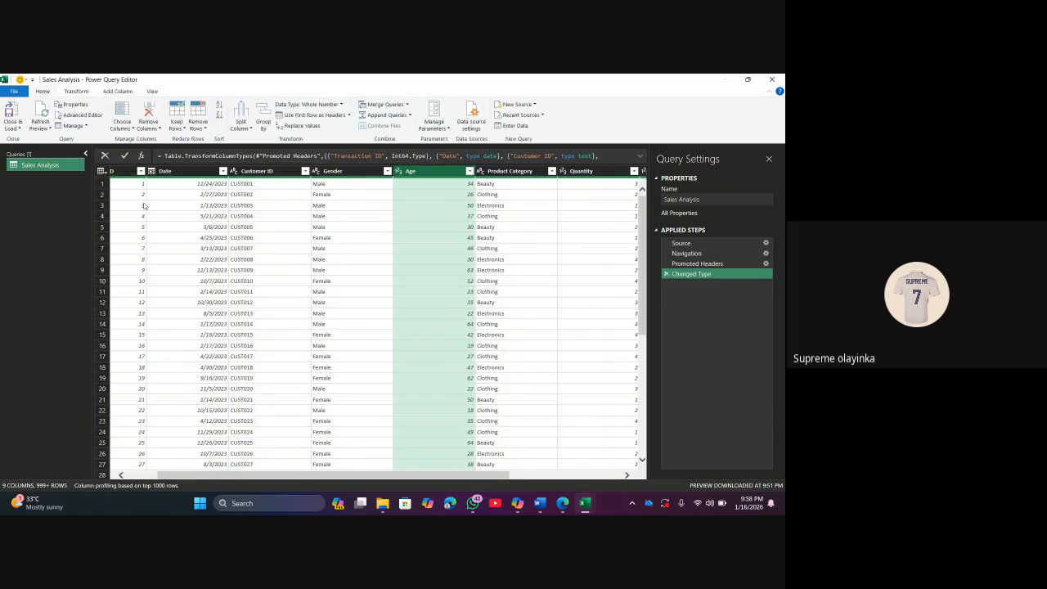
{"action": "scroll", "coordinate": [144, 206], "scroll_direction": "left", "scroll_amount": 1}
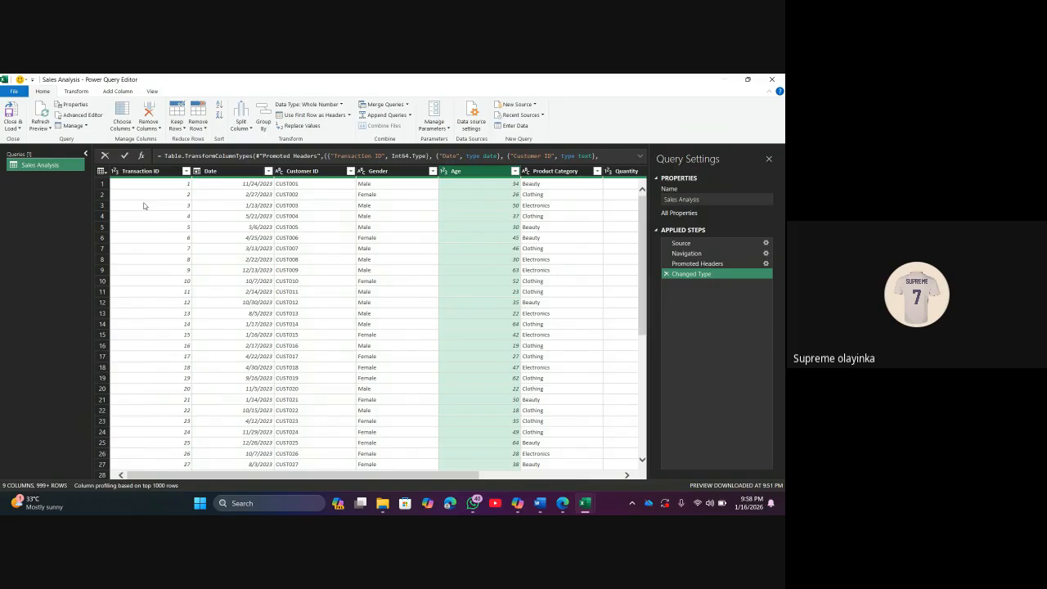
{"action": "left_click", "coordinate": [186, 171]}
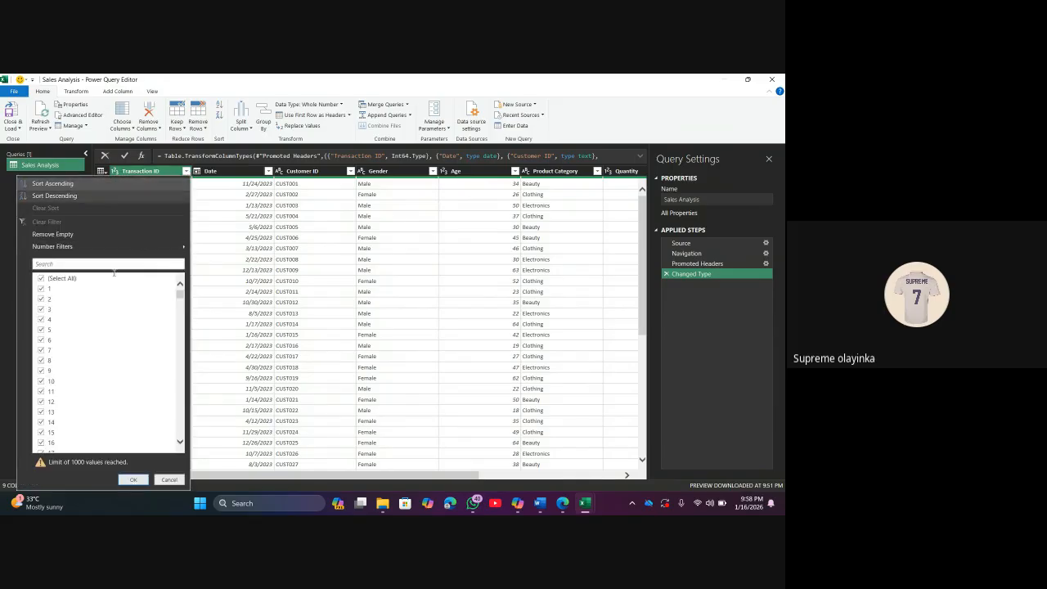
{"action": "left_click_drag", "start_coordinate": [180, 293], "coordinate": [178, 437]}
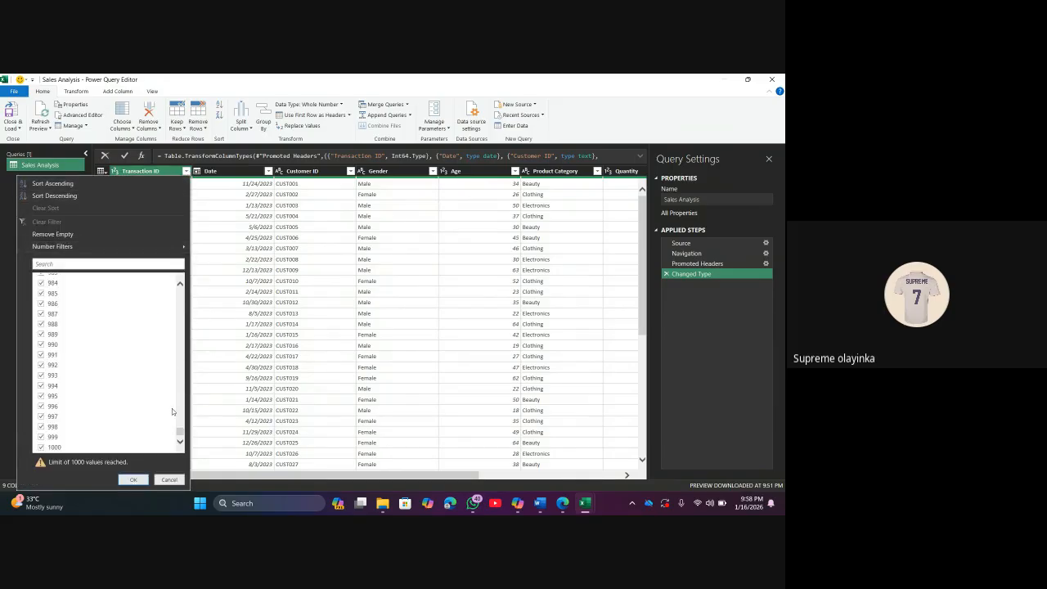
{"action": "left_click", "coordinate": [135, 479]}
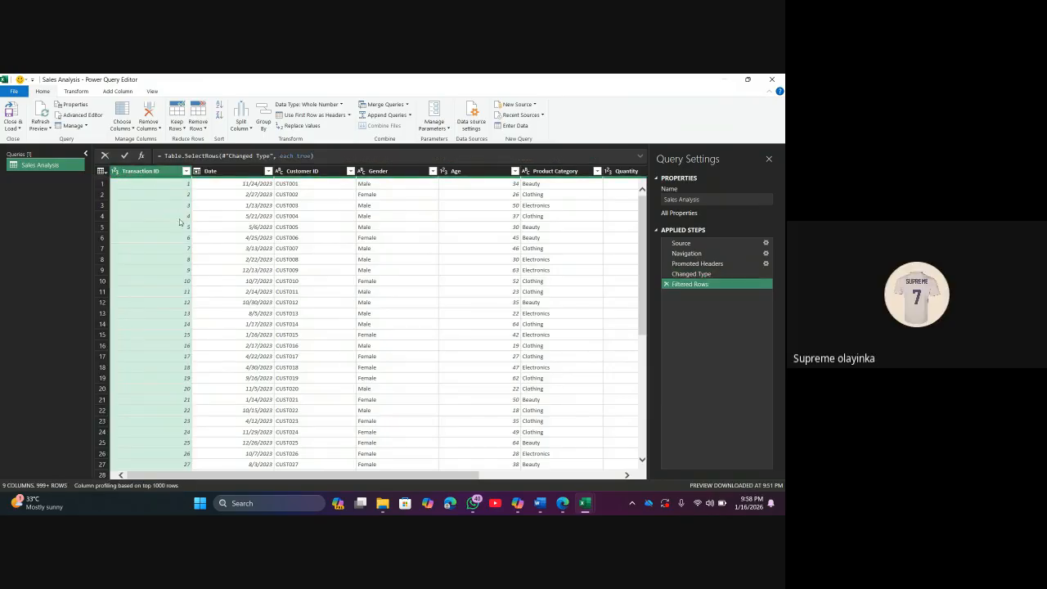
Review the Date column's filter values through to 1/1/2024 and accept the filter with all dates selected
{"action": "left_click", "coordinate": [242, 172]}
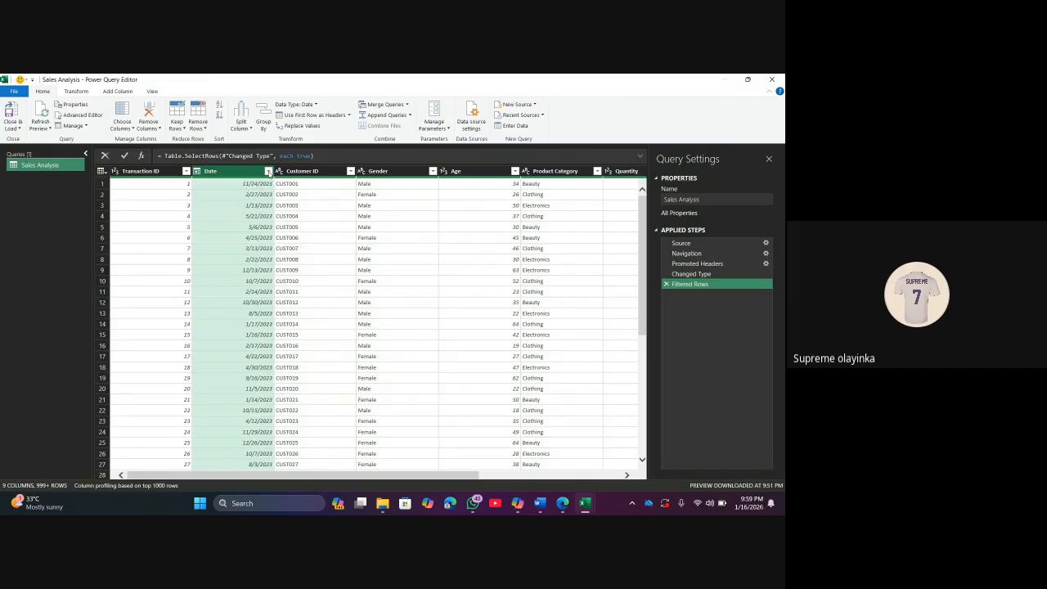
{"action": "left_click", "coordinate": [268, 171]}
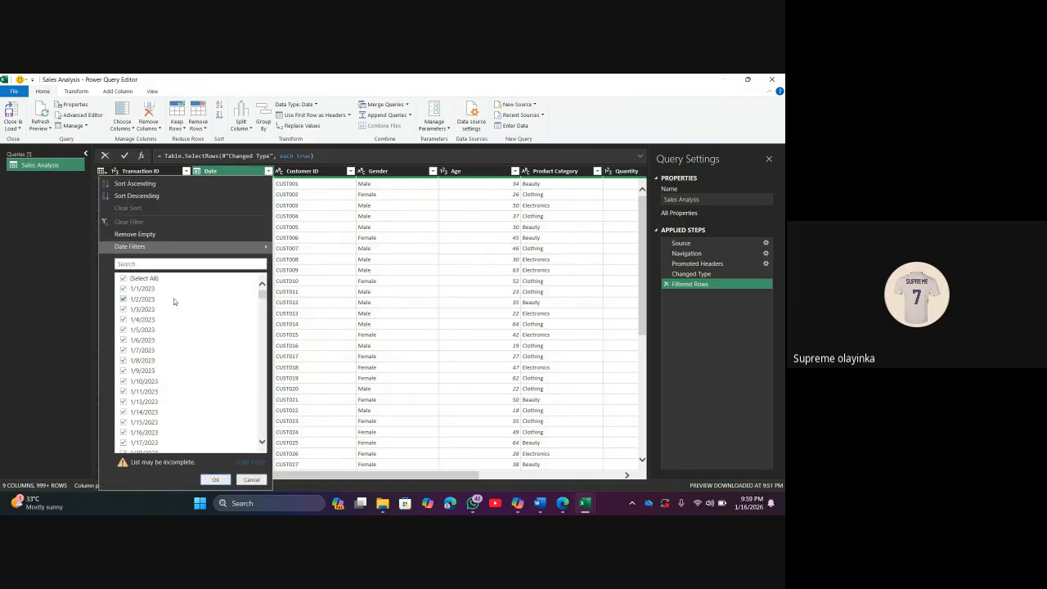
{"action": "left_click", "coordinate": [261, 355]}
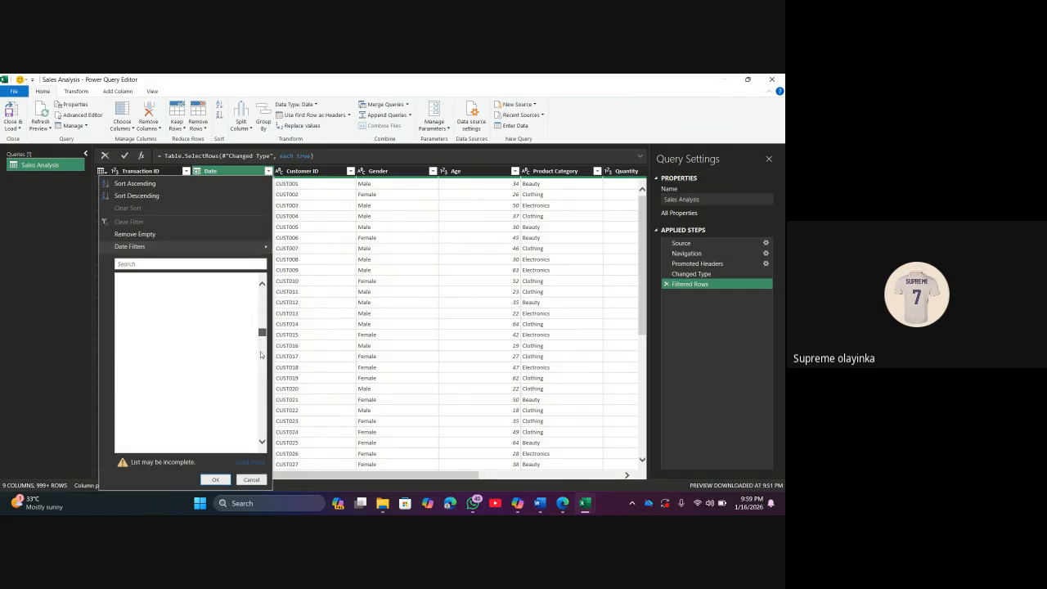
{"action": "left_click_drag", "start_coordinate": [262, 356], "coordinate": [256, 442]}
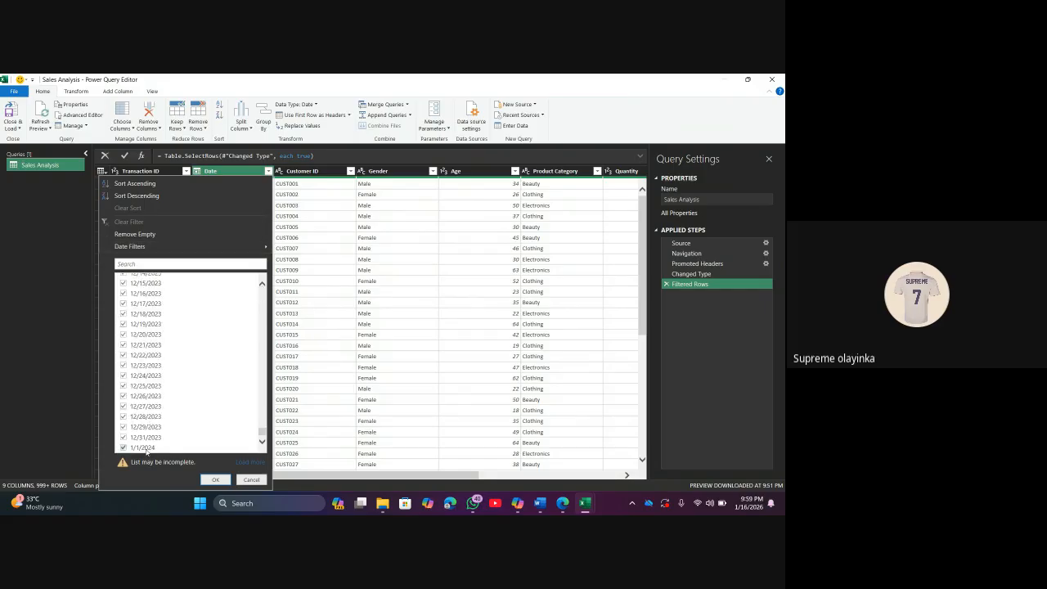
{"action": "left_click", "coordinate": [216, 480]}
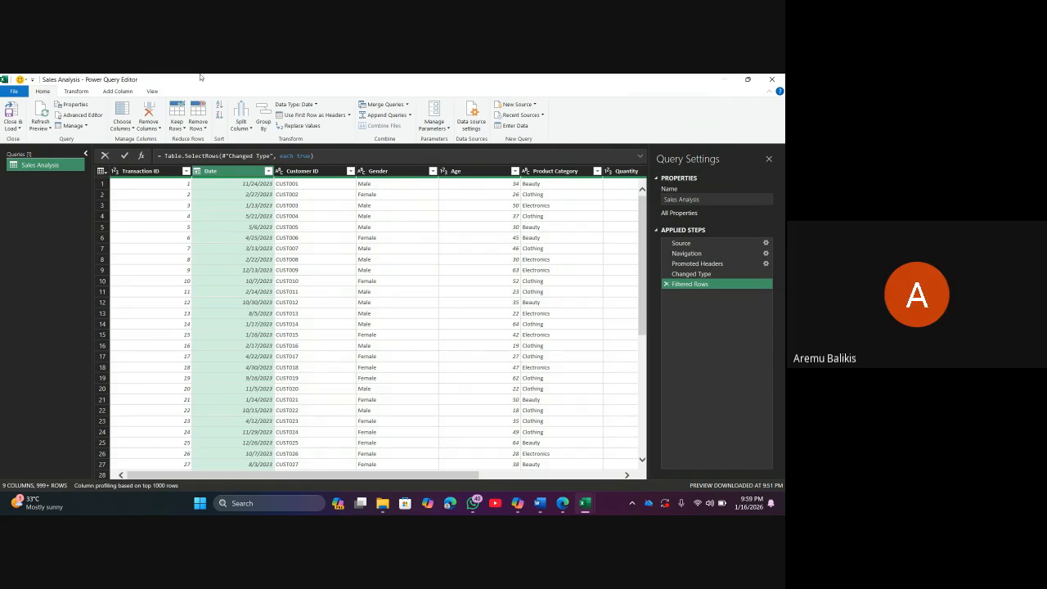
Add a column that extracts the last 4 characters of the Date column to obtain the year
{"action": "left_click", "coordinate": [117, 92]}
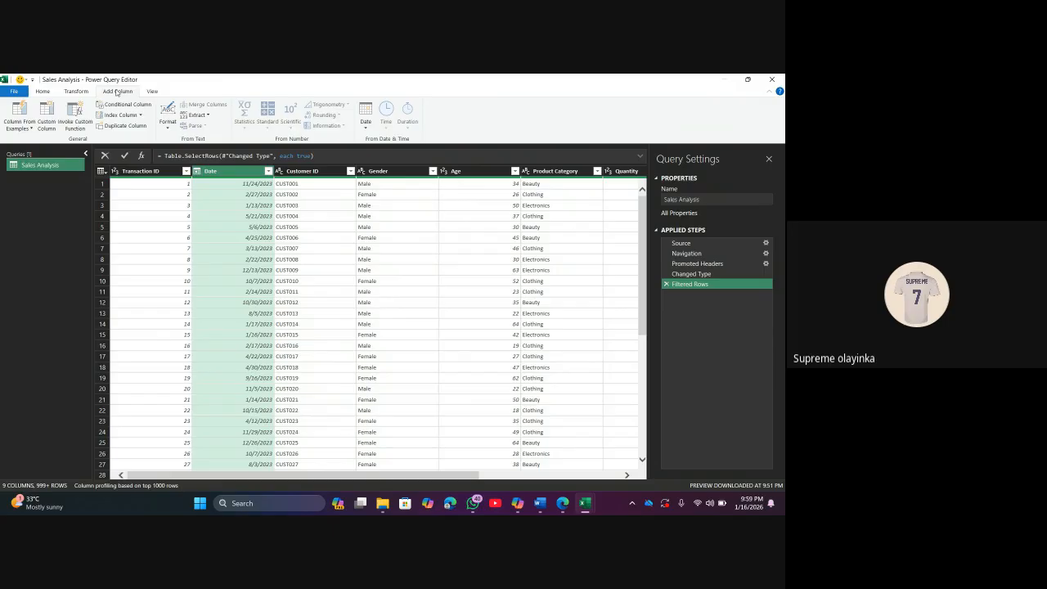
{"action": "left_click", "coordinate": [239, 196]}
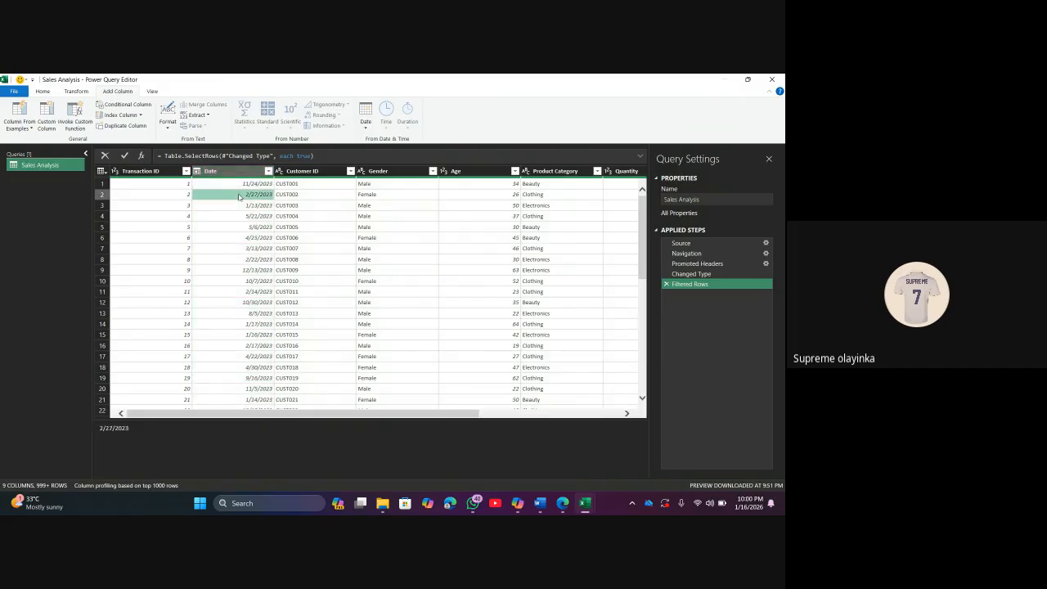
{"action": "left_click", "coordinate": [241, 172]}
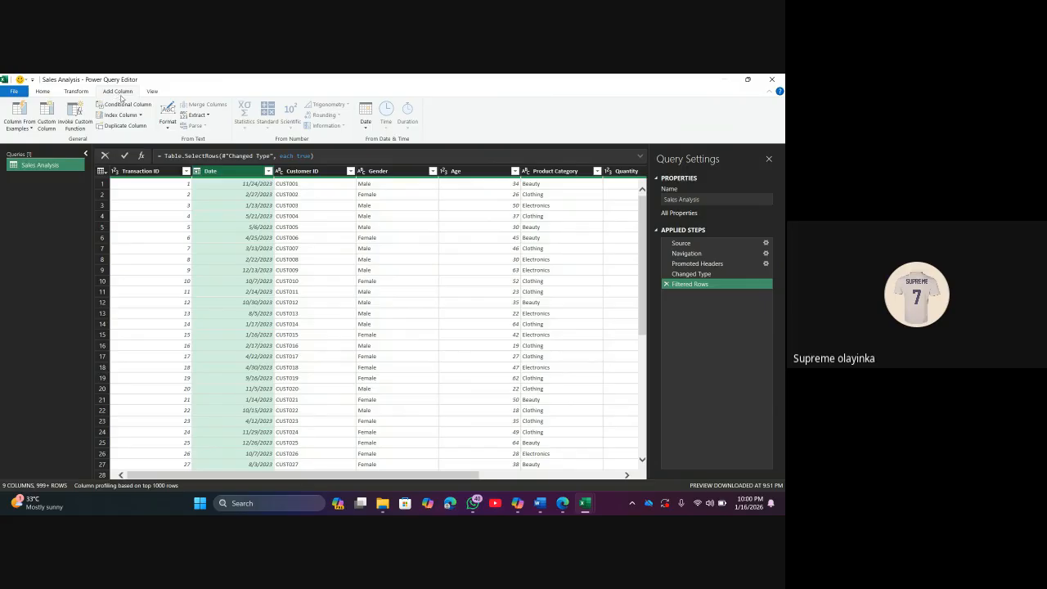
{"action": "left_click", "coordinate": [203, 119]}
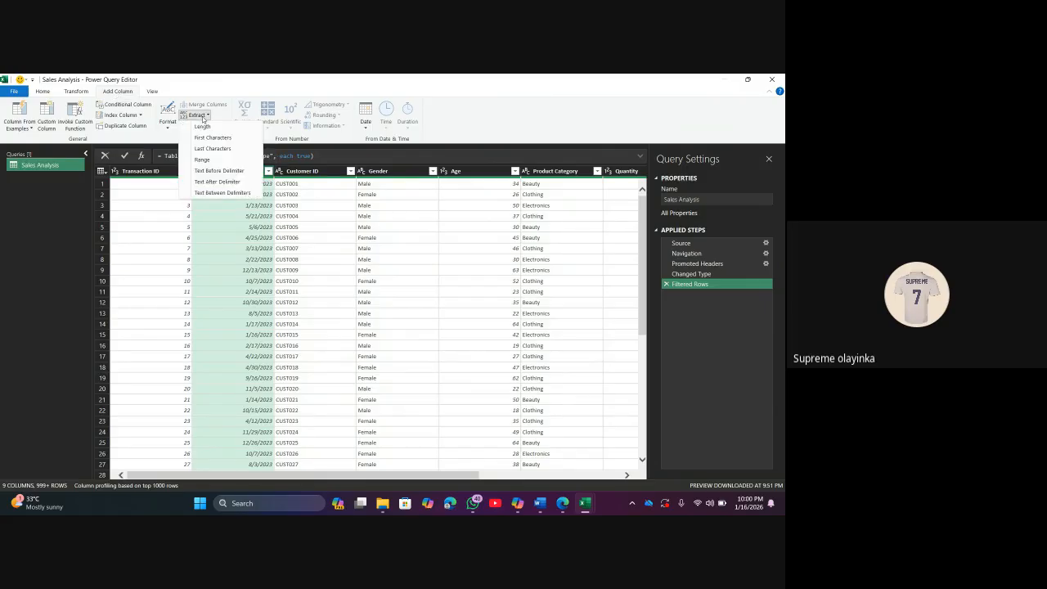
{"action": "left_click", "coordinate": [232, 150]}
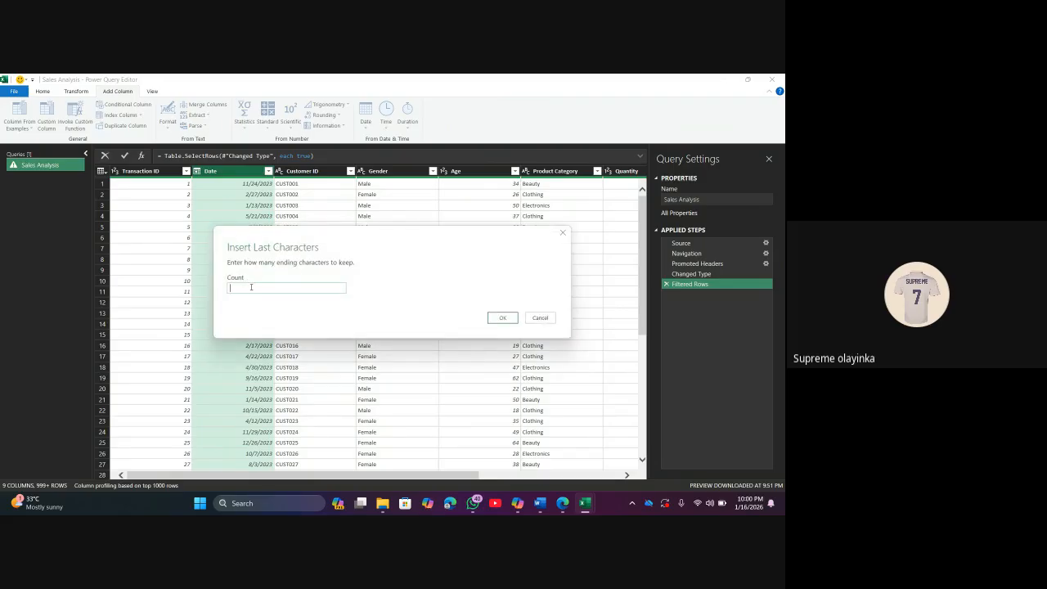
{"action": "type", "text": "4"}
{"action": "left_click", "coordinate": [502, 317]}
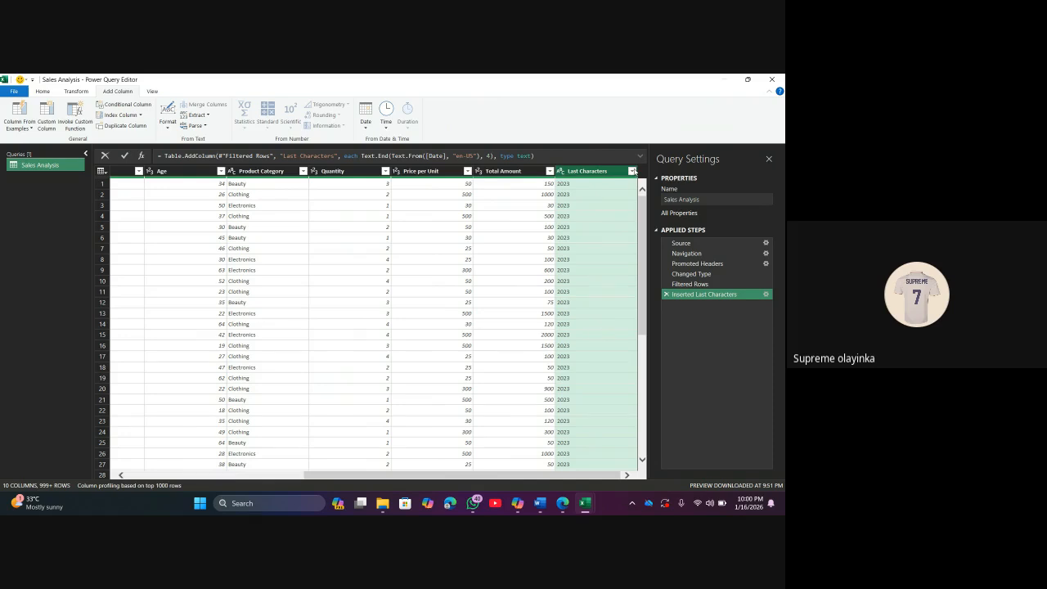
Check the distinct years in the Last Characters column and apply its filter with all values selected
{"action": "left_click", "coordinate": [633, 171]}
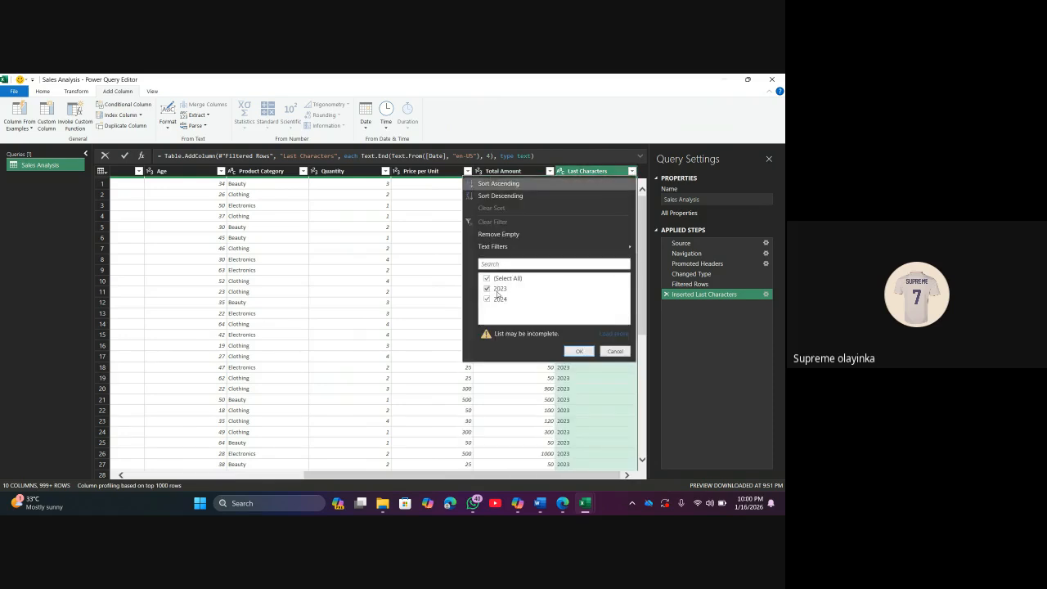
{"action": "left_click", "coordinate": [579, 351]}
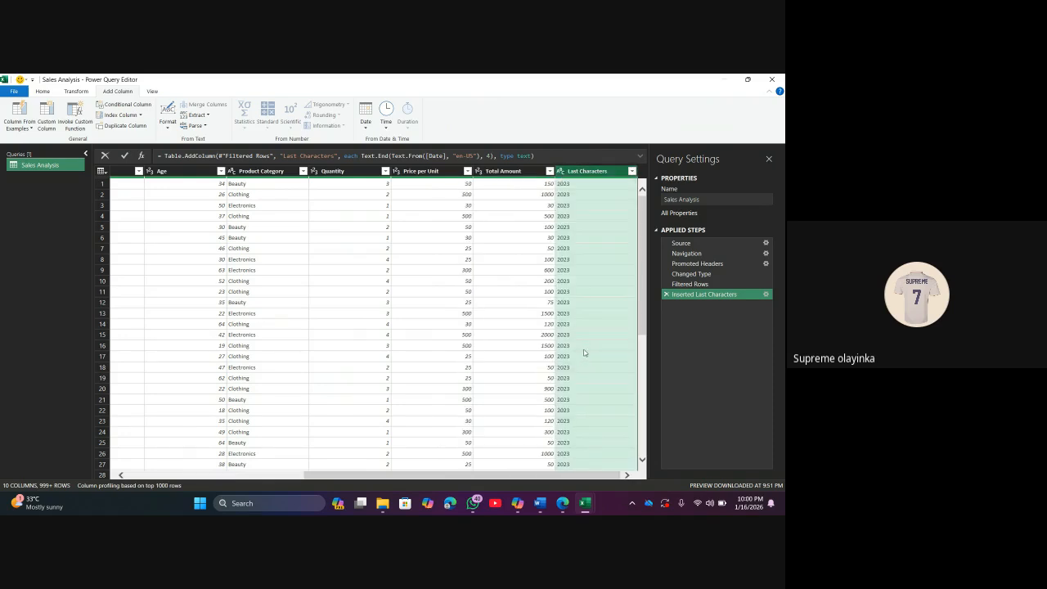
{"action": "left_click_drag", "start_coordinate": [379, 475], "coordinate": [209, 475]}
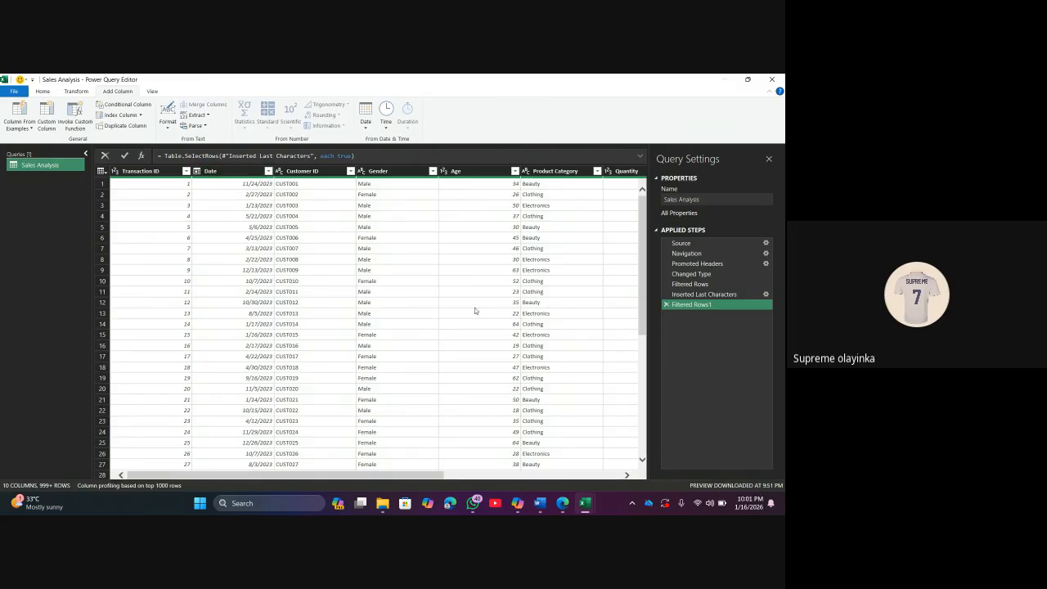
Add a column with the name of the month taken from the Date column
{"action": "left_click", "coordinate": [234, 171]}
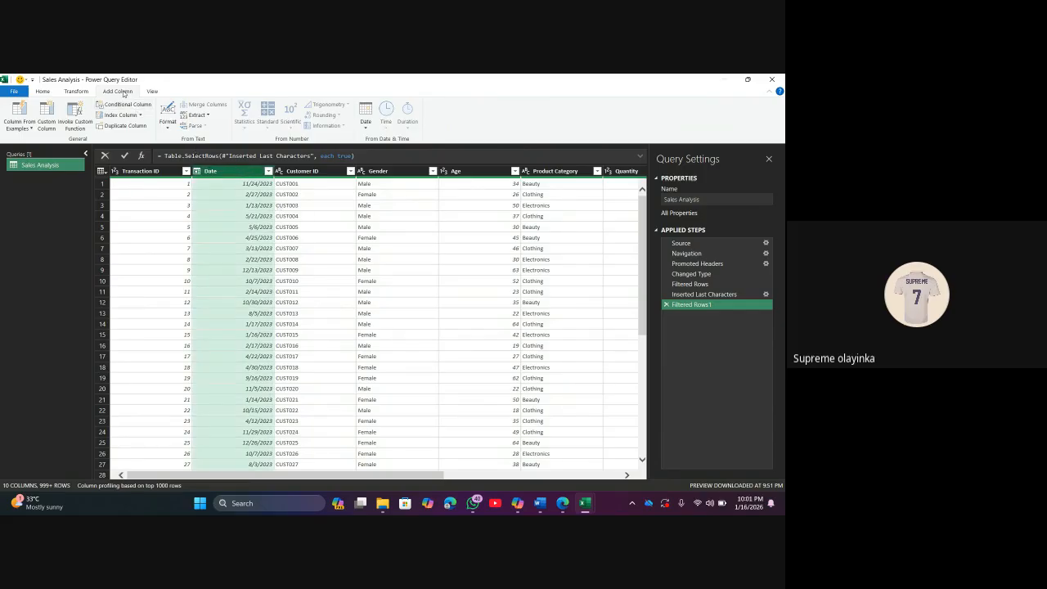
{"action": "left_click", "coordinate": [365, 128]}
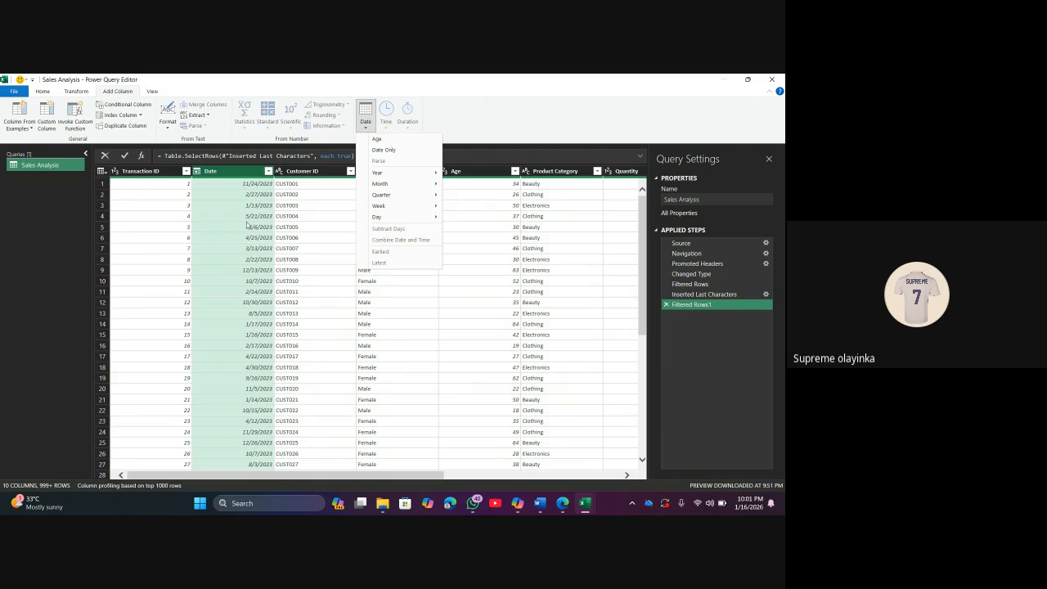
{"action": "mouse_move", "coordinate": [422, 189]}
{"action": "left_click", "coordinate": [578, 91]}
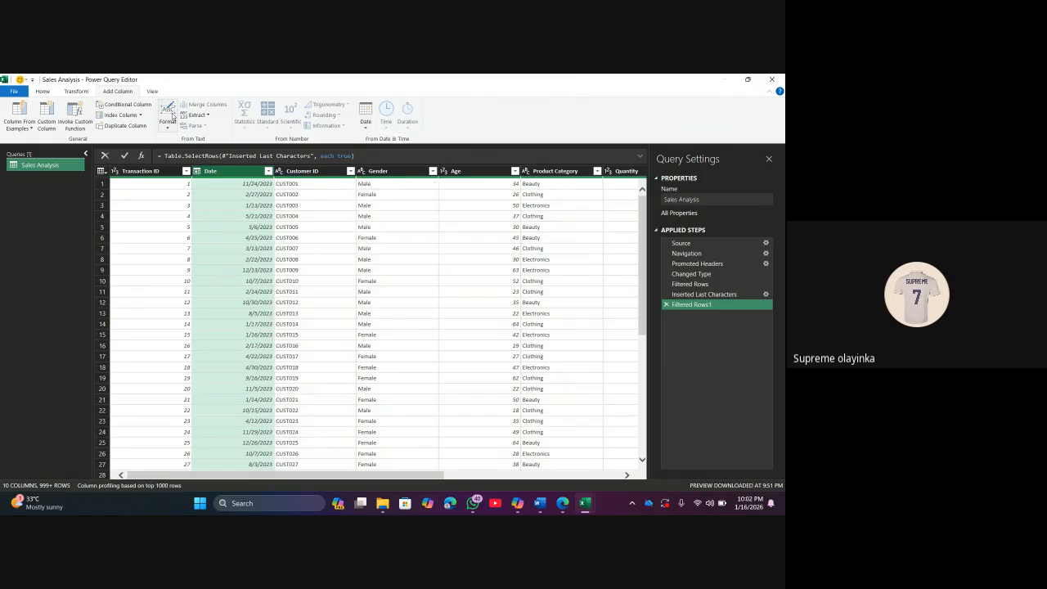
{"action": "left_click", "coordinate": [362, 123]}
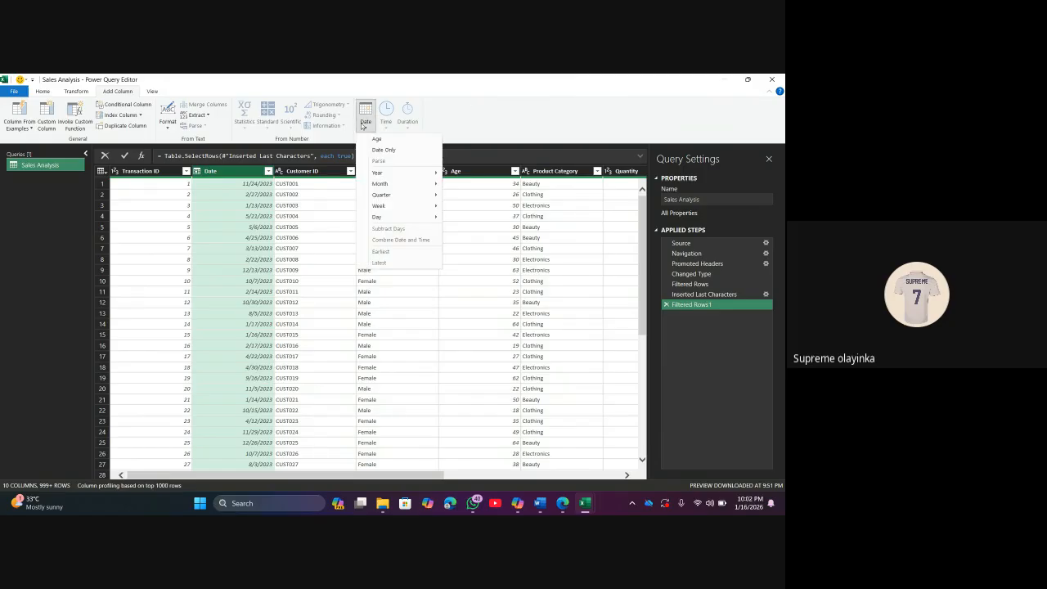
{"action": "mouse_move", "coordinate": [385, 187]}
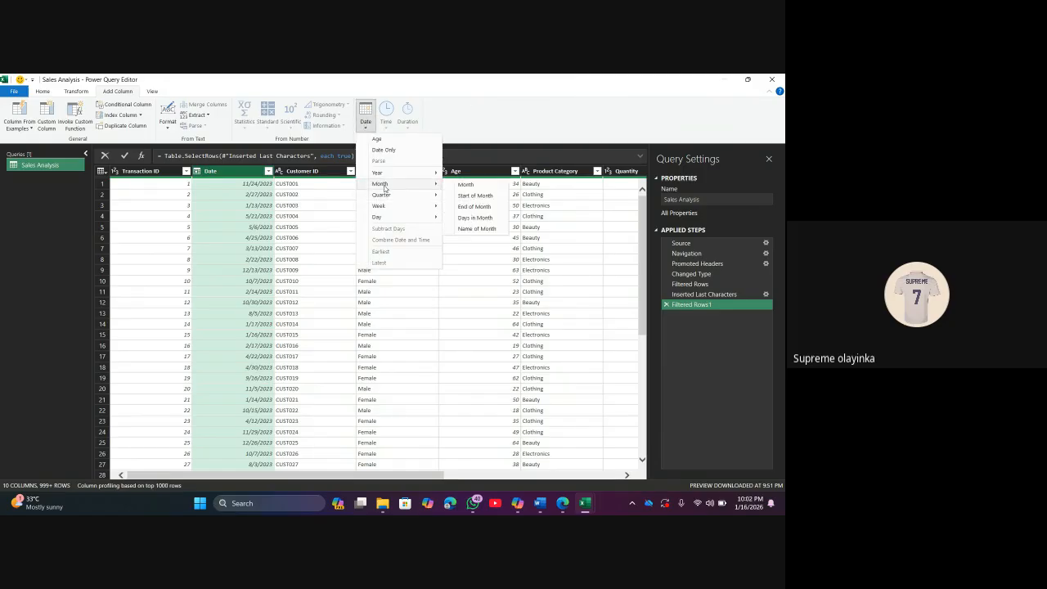
{"action": "left_click", "coordinate": [483, 229]}
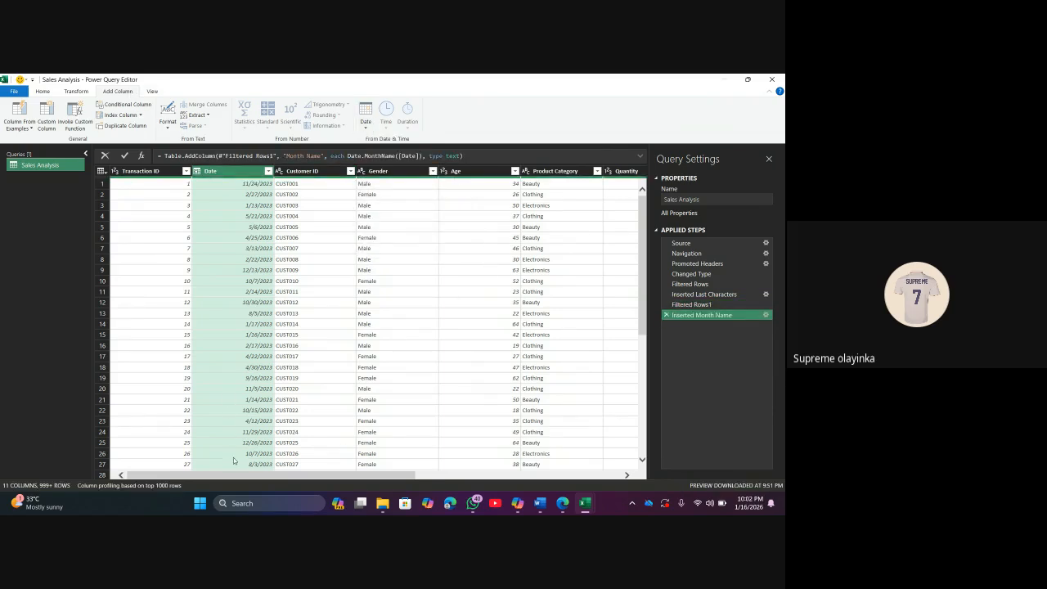
{"action": "left_click_drag", "start_coordinate": [239, 478], "coordinate": [525, 487]}
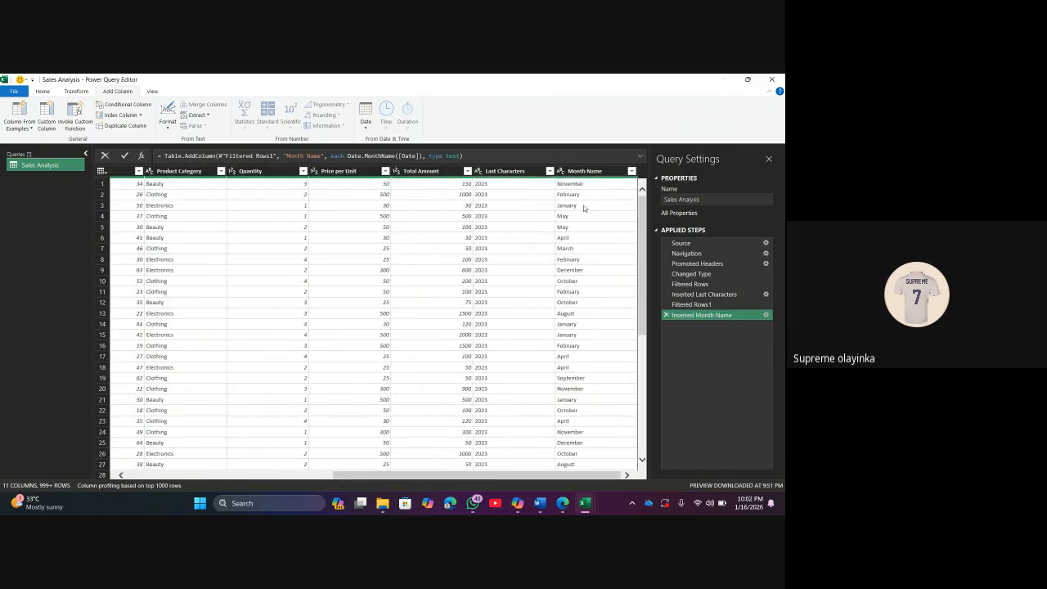
{"action": "left_click_drag", "start_coordinate": [413, 482], "coordinate": [204, 481]}
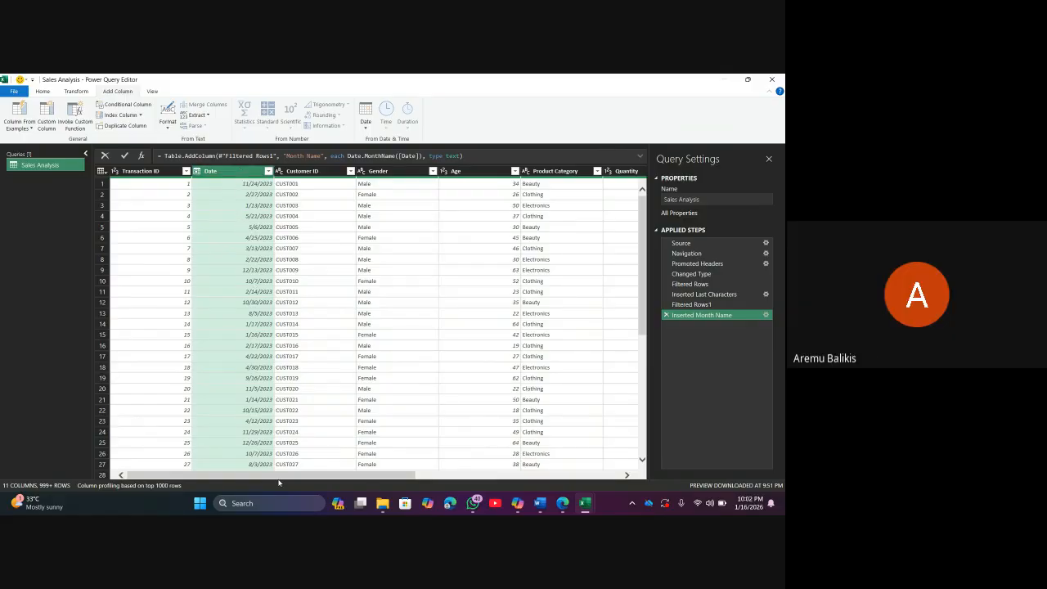
Move the Month Name column so that it sits directly between Date and Customer ID
{"action": "left_click_drag", "start_coordinate": [280, 475], "coordinate": [602, 479]}
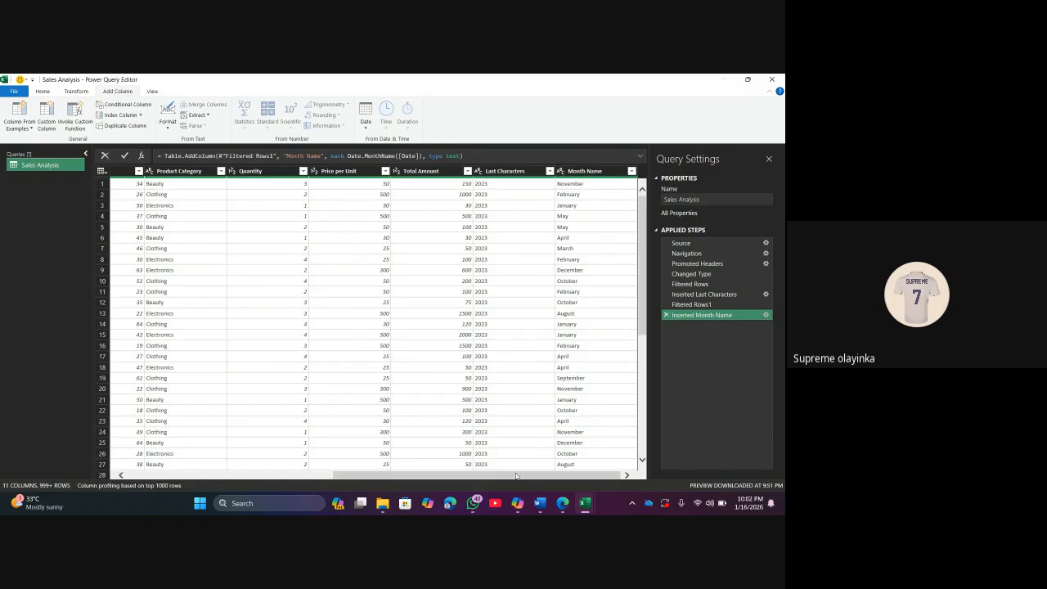
{"action": "scroll", "coordinate": [515, 473], "scroll_direction": "left", "scroll_amount": 5}
{"action": "scroll", "coordinate": [478, 463], "scroll_direction": "right", "scroll_amount": 5}
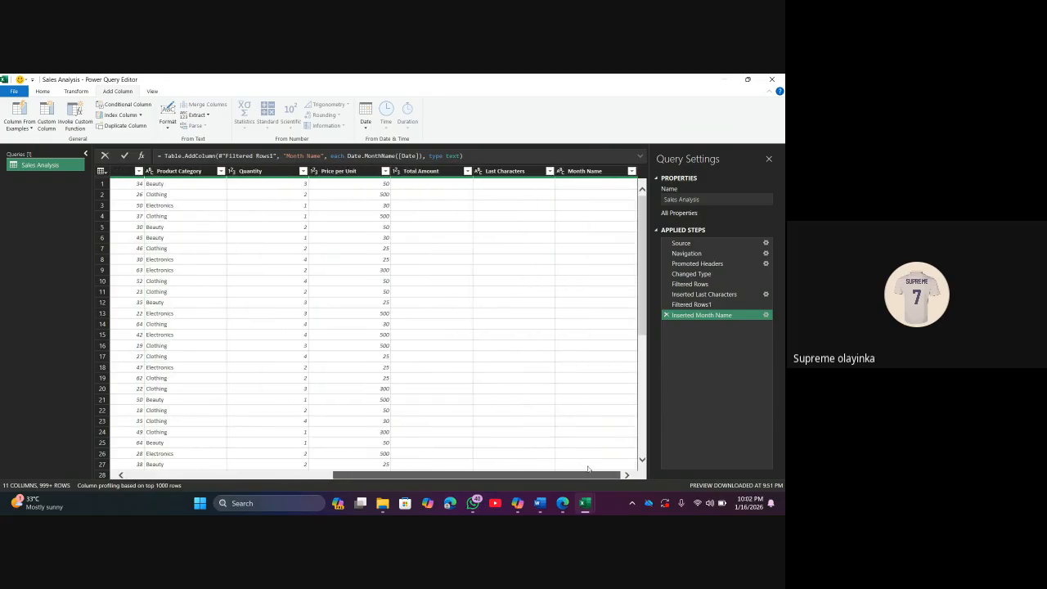
{"action": "left_click", "coordinate": [586, 172]}
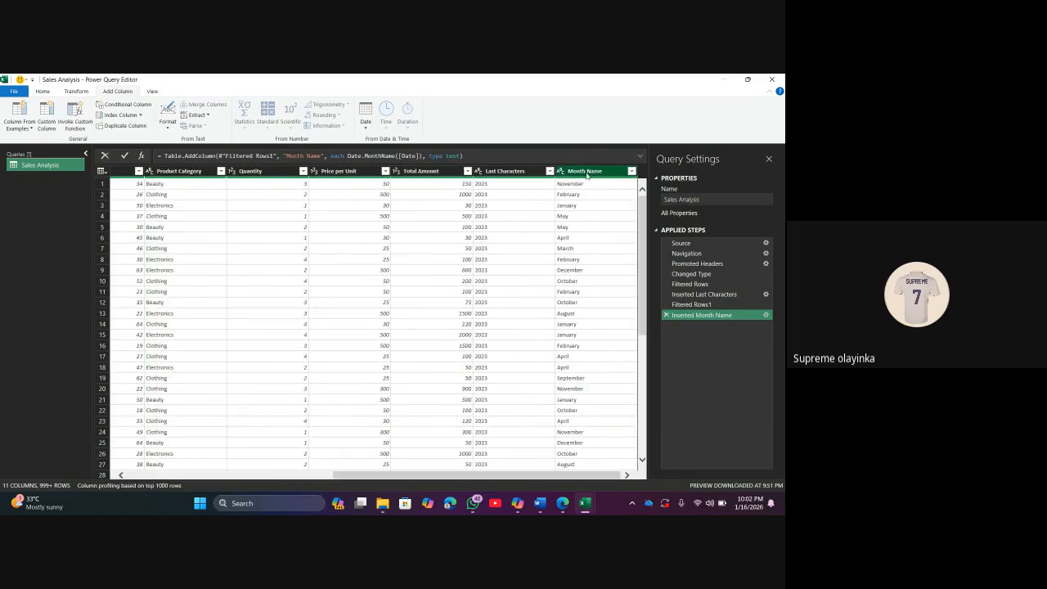
{"action": "left_click_drag", "start_coordinate": [586, 174], "coordinate": [105, 171]}
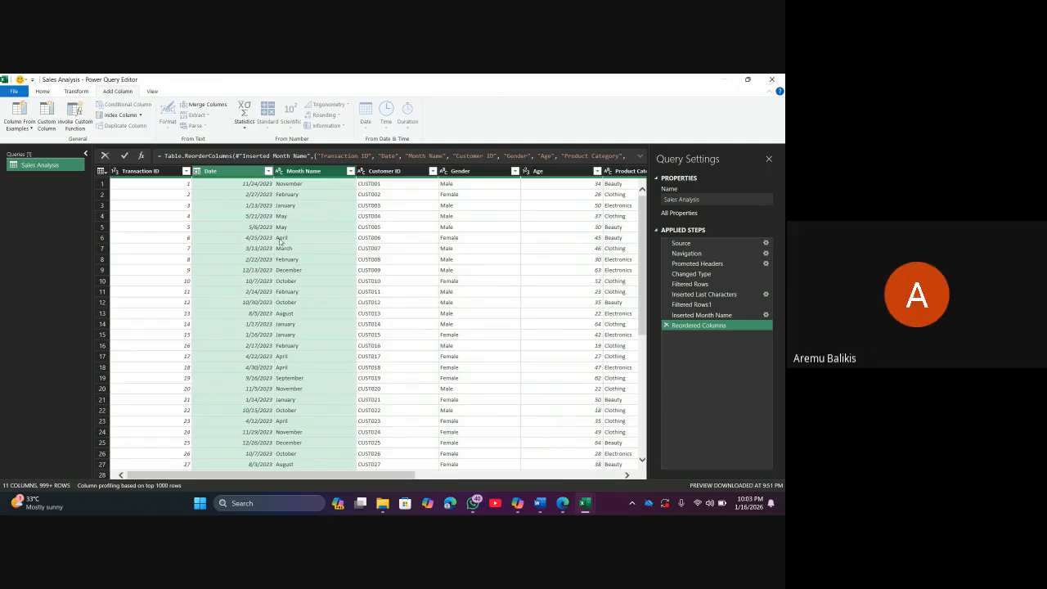
{"action": "scroll", "coordinate": [280, 240], "scroll_direction": "right", "scroll_amount": 5}
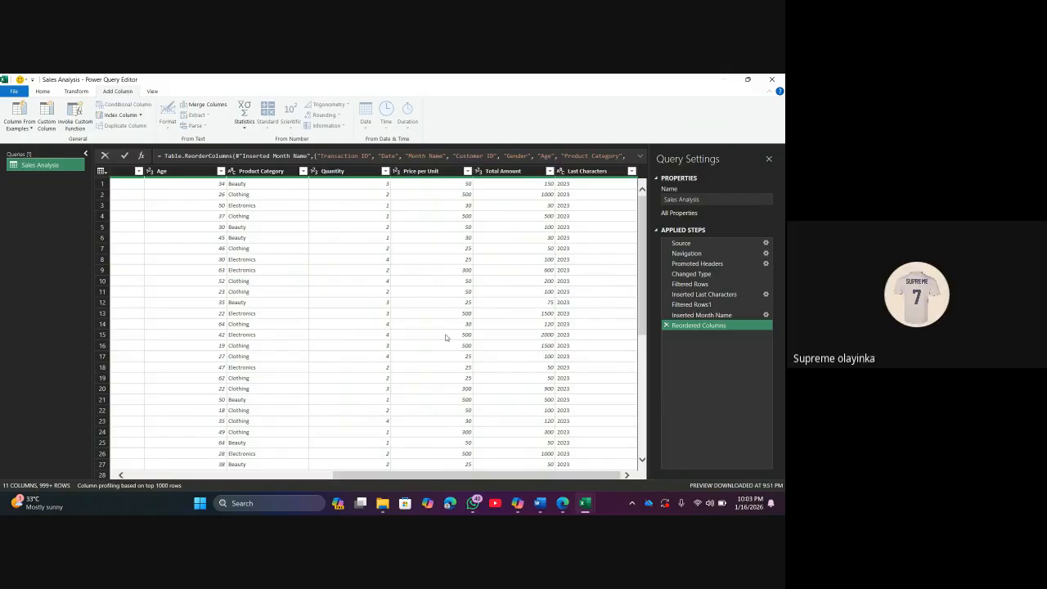
{"action": "scroll", "coordinate": [446, 337], "scroll_direction": "left", "scroll_amount": 1}
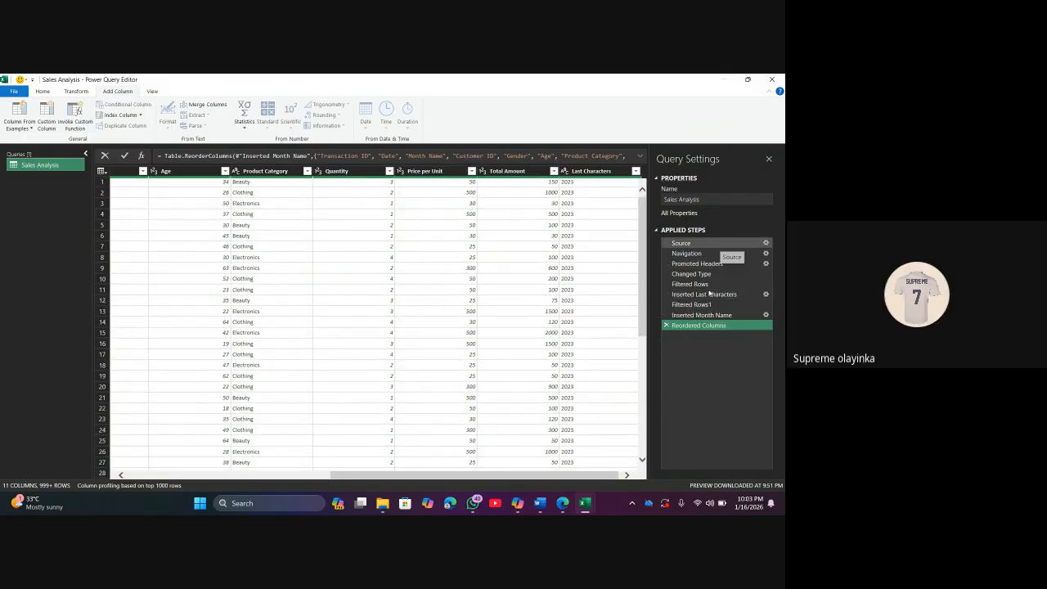
{"action": "scroll", "coordinate": [491, 287], "scroll_direction": "left", "scroll_amount": 5}
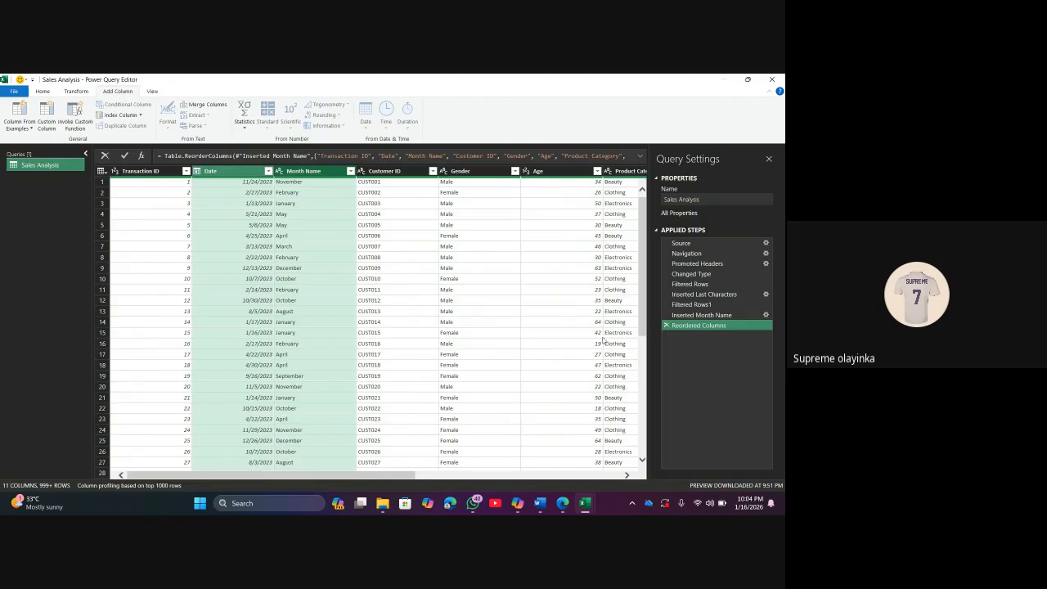
Delete the Reordered Columns step from the query's applied steps
{"action": "left_click", "coordinate": [666, 326]}
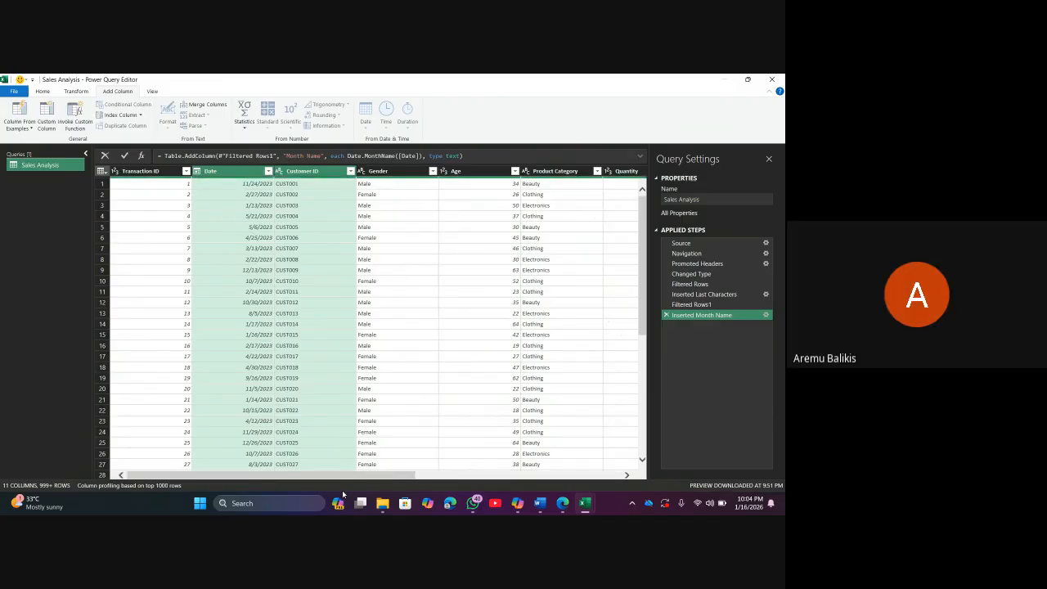
{"action": "left_click_drag", "start_coordinate": [341, 477], "coordinate": [550, 477]}
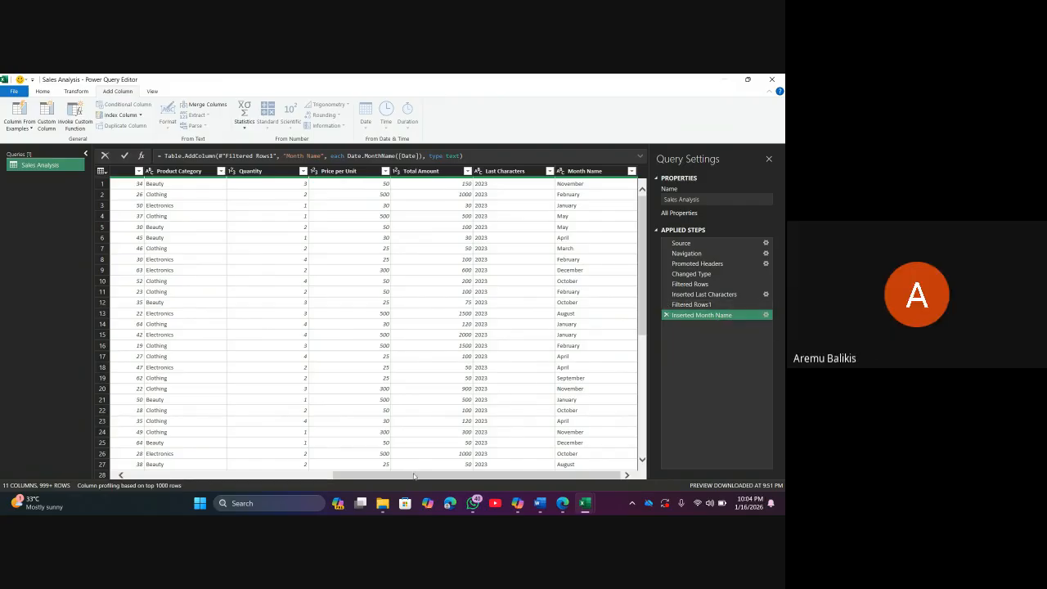
{"action": "left_click_drag", "start_coordinate": [412, 476], "coordinate": [199, 481]}
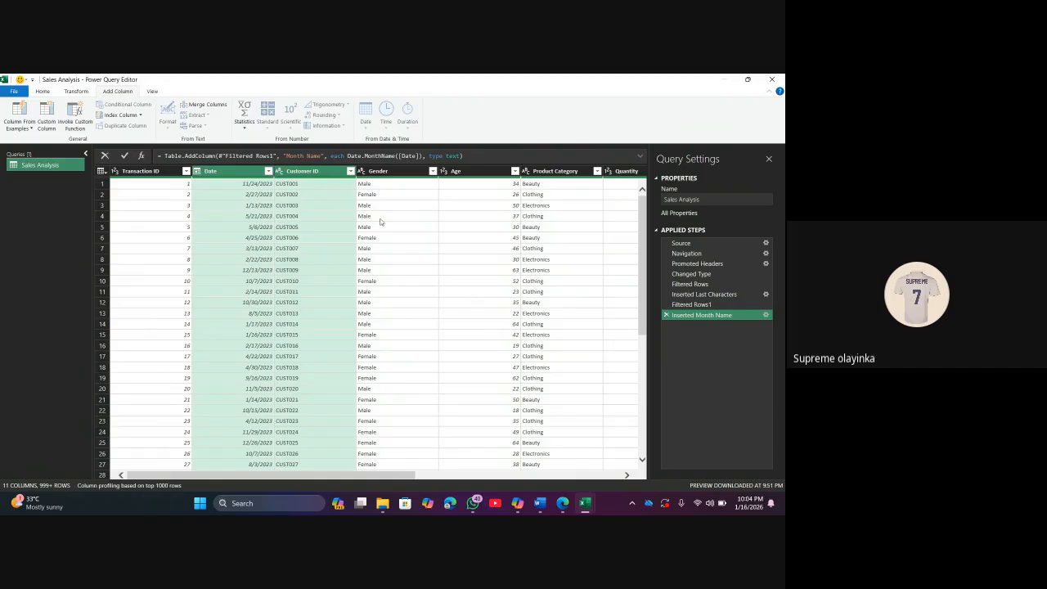
Check the distinct values in the Gender column and apply its filter with all values selected
{"action": "scroll", "coordinate": [380, 222], "scroll_direction": "right", "scroll_amount": 1}
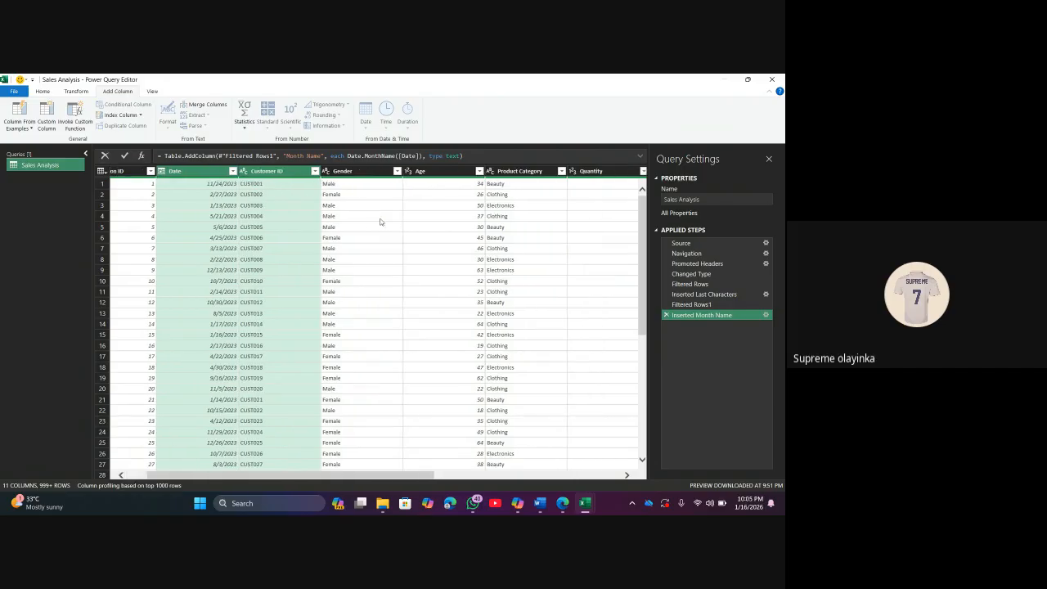
{"action": "left_click", "coordinate": [394, 171]}
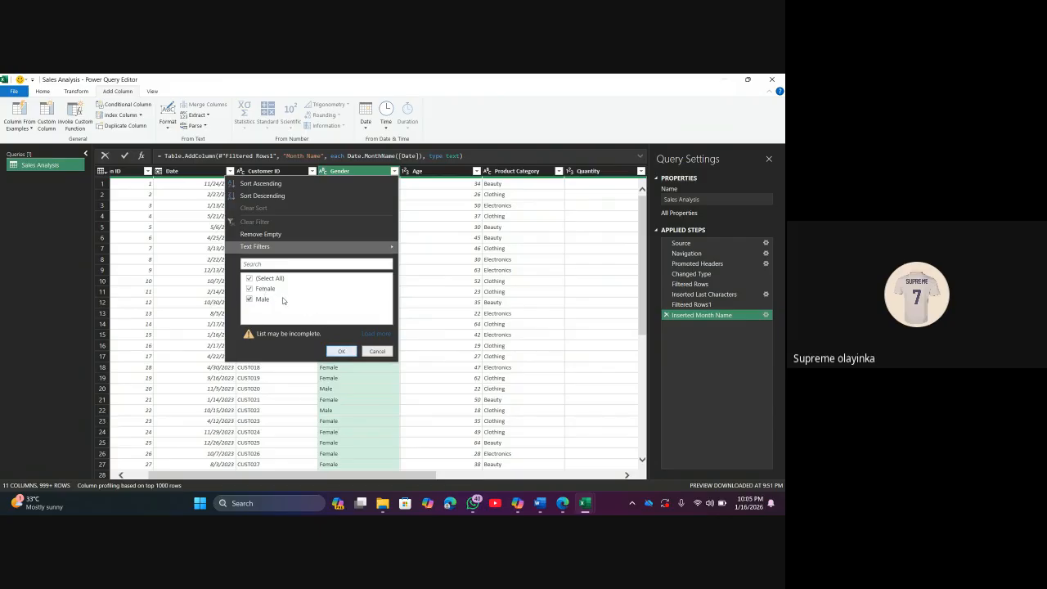
{"action": "left_click", "coordinate": [341, 352]}
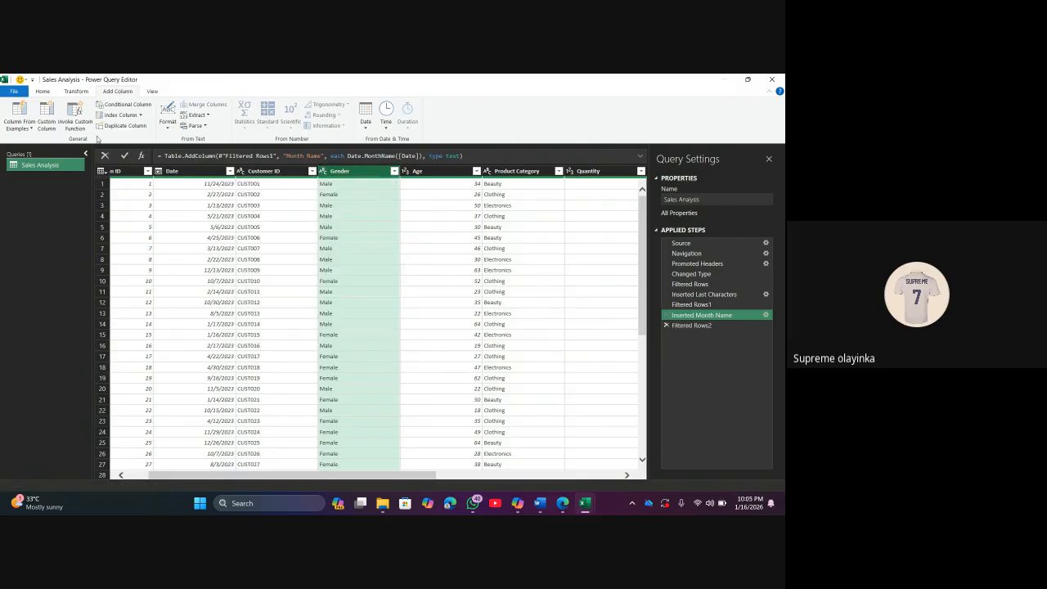
Replace Male with M in the Gender column without matching entire cell contents, and delete that replacement from the applied steps
{"action": "left_click", "coordinate": [76, 91]}
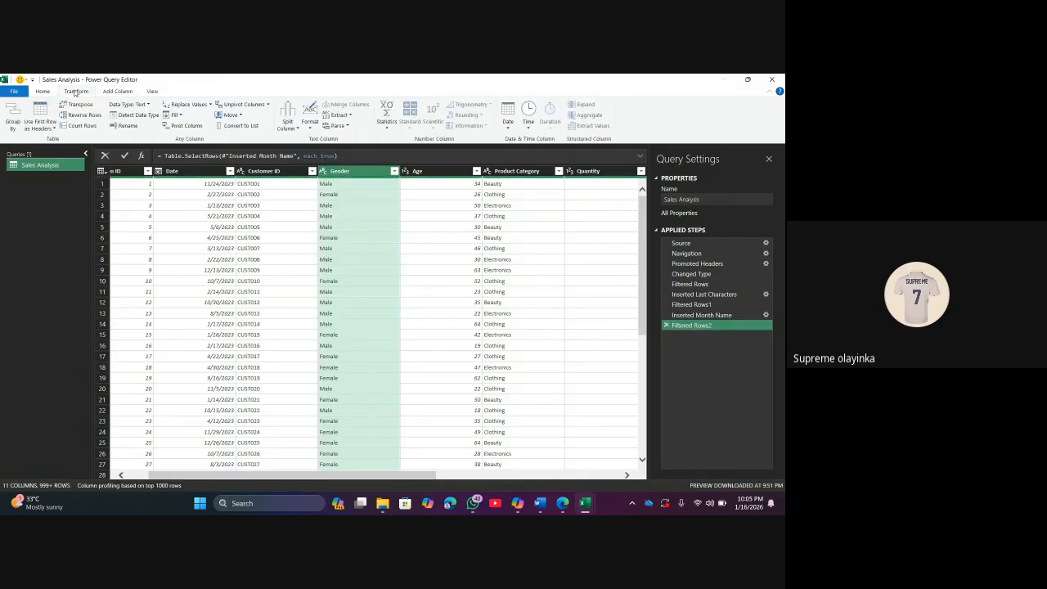
{"action": "left_click", "coordinate": [189, 107]}
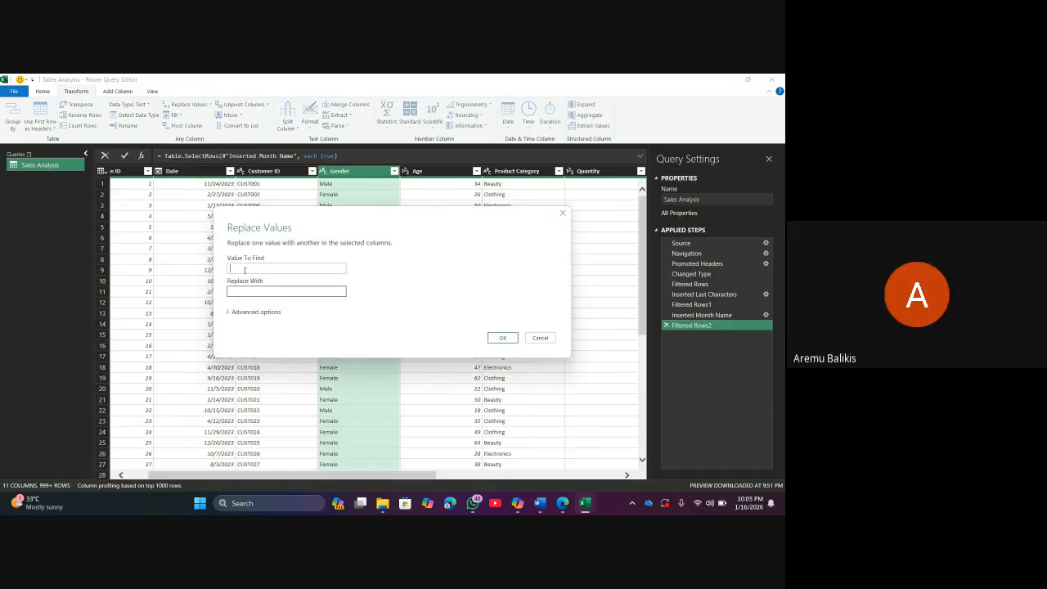
{"action": "left_click", "coordinate": [243, 269]}
{"action": "type", "text": "Male"}
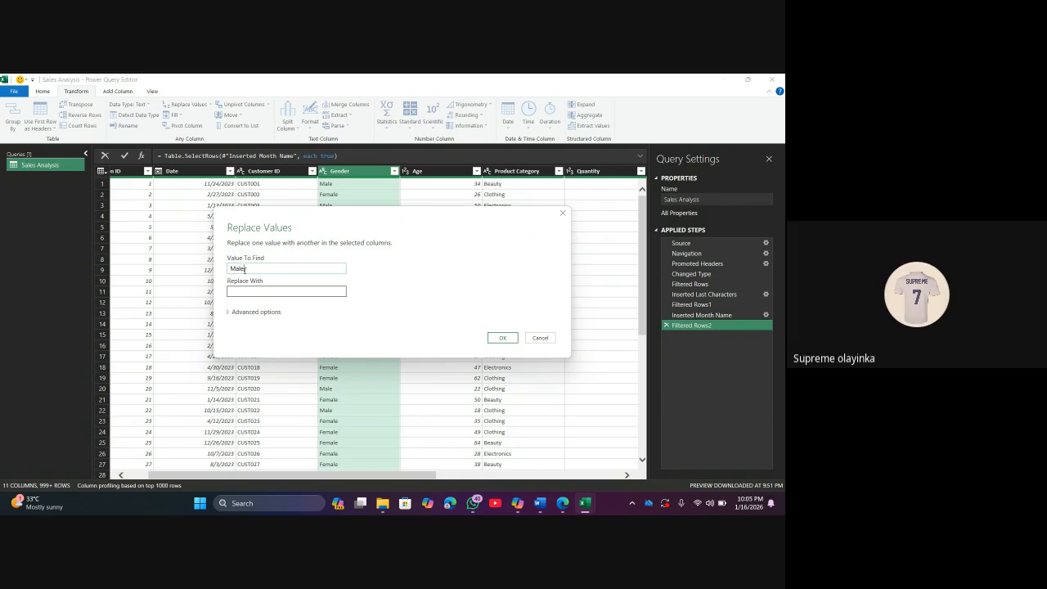
{"action": "left_click", "coordinate": [251, 293]}
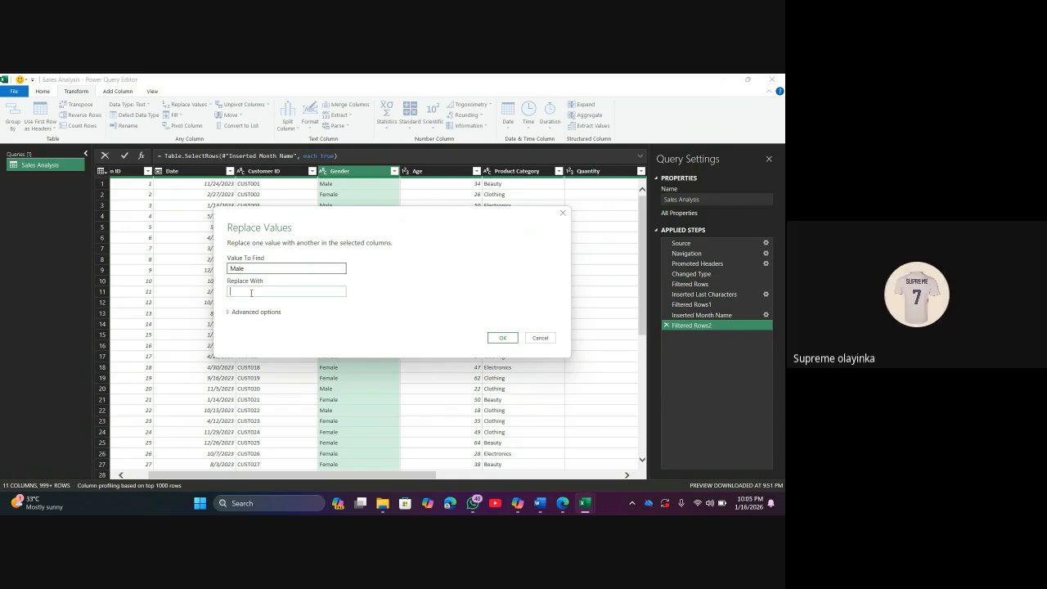
{"action": "type", "text": "Fe"}
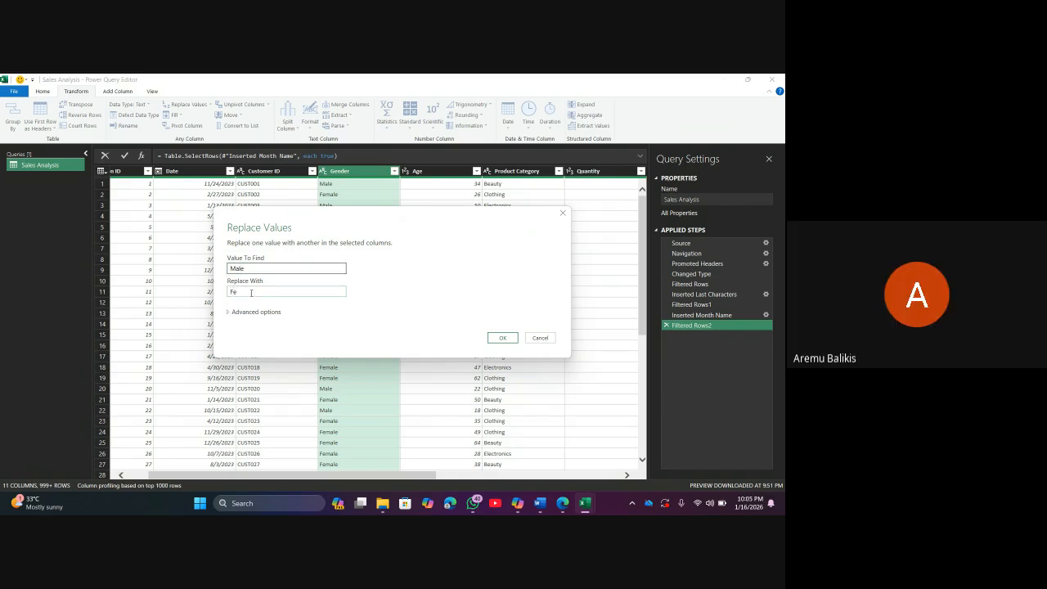
{"action": "type", "text": "mal"}
{"action": "key", "text": "BackSpace"}
{"action": "key", "text": "BackSpace"}
{"action": "key", "text": "BackSpace"}
{"action": "key", "text": "BackSpace"}
{"action": "key", "text": "BackSpace"}
{"action": "type", "text": "M"}
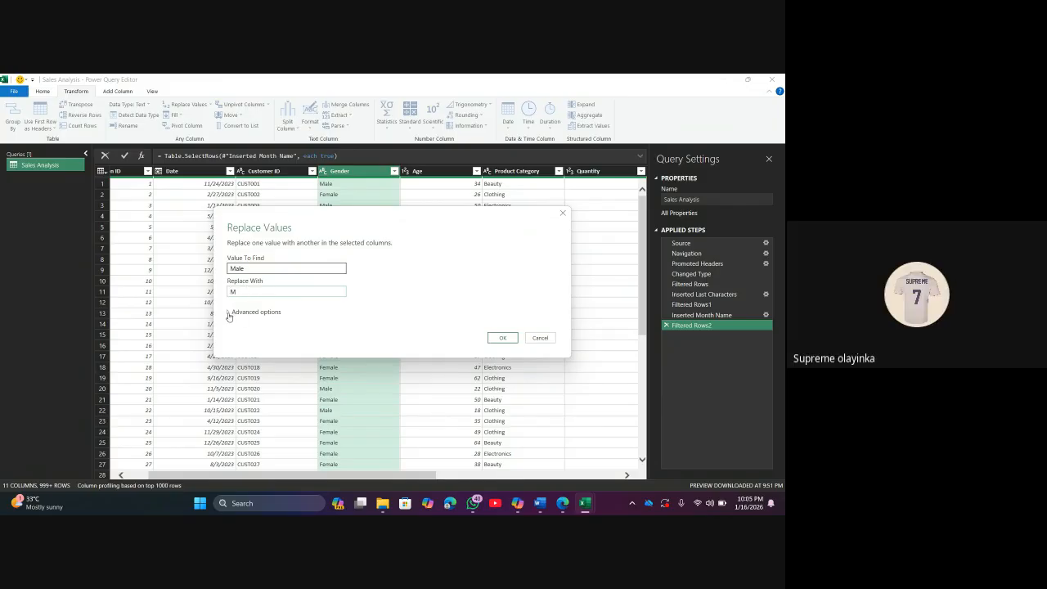
{"action": "left_click", "coordinate": [230, 313]}
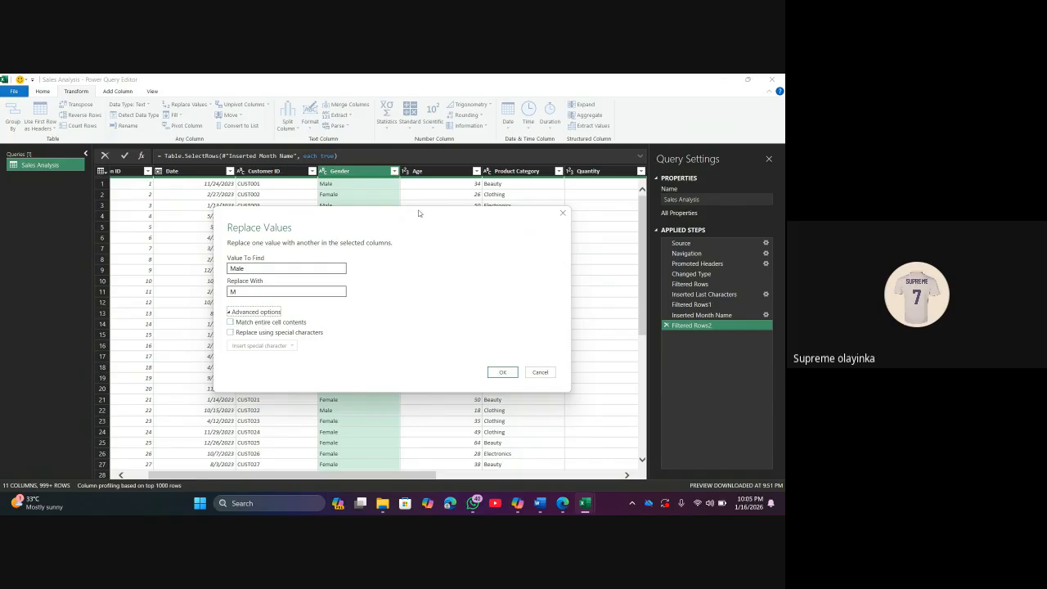
{"action": "left_click_drag", "start_coordinate": [423, 219], "coordinate": [634, 205]}
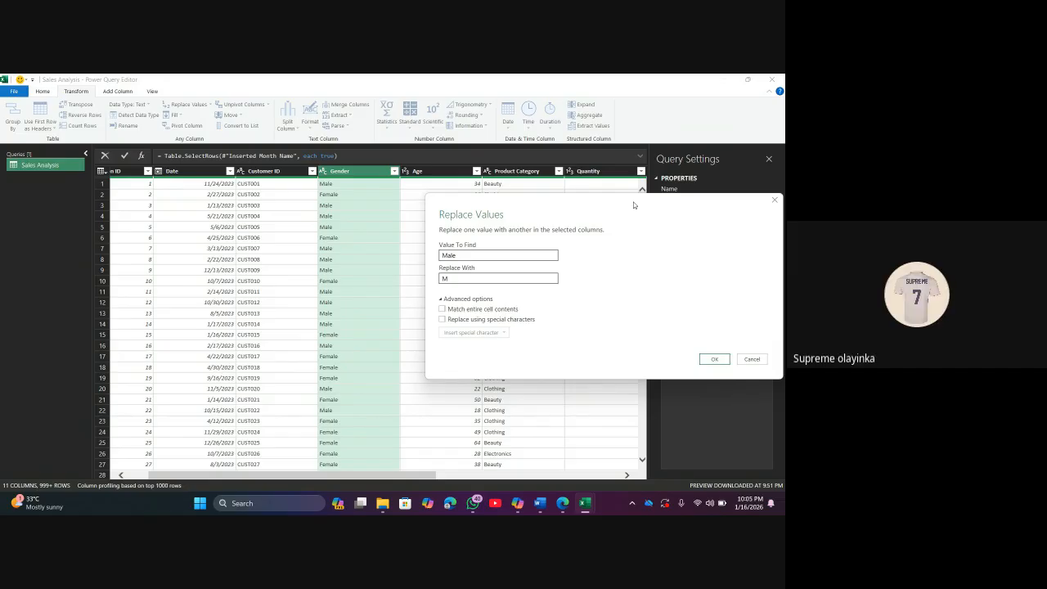
{"action": "left_click", "coordinate": [714, 360]}
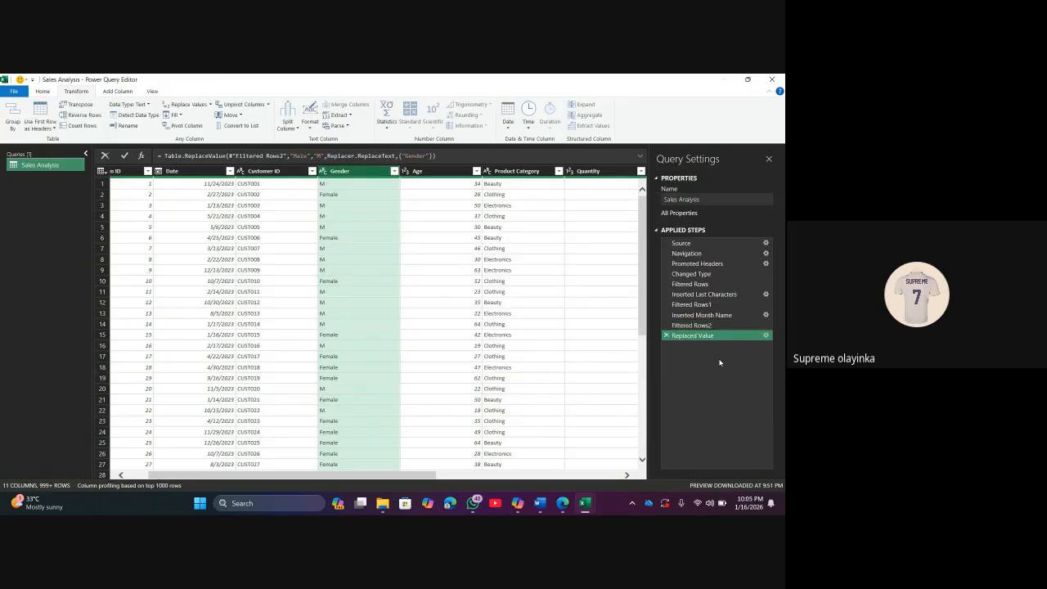
{"action": "left_click", "coordinate": [666, 336]}
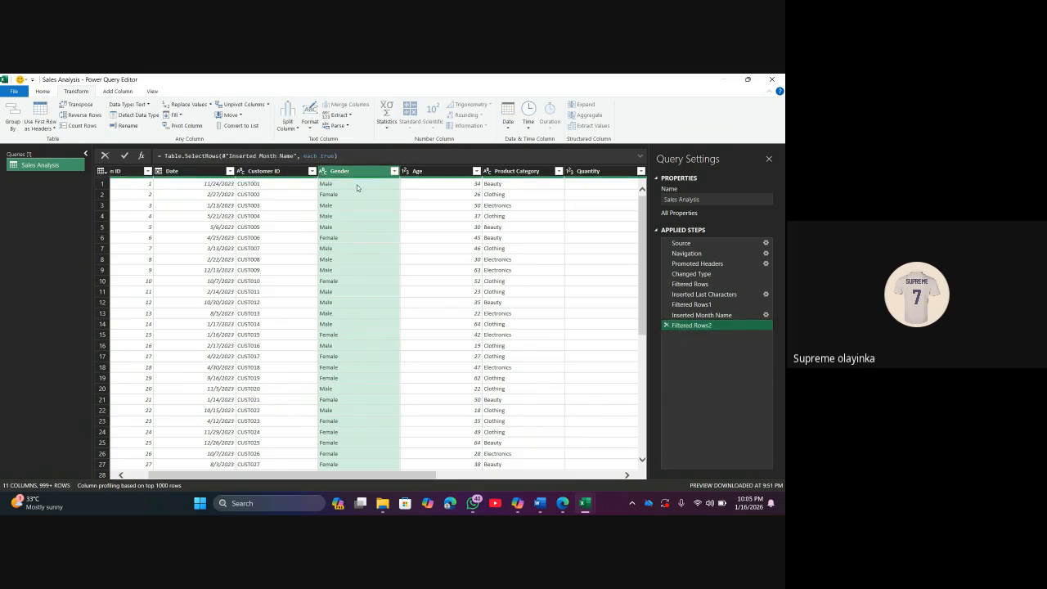
Try replacing lowercase male with M in the Gender column, and delete that replacement from the applied steps
{"action": "left_click", "coordinate": [182, 107]}
{"action": "type", "text": "m"}
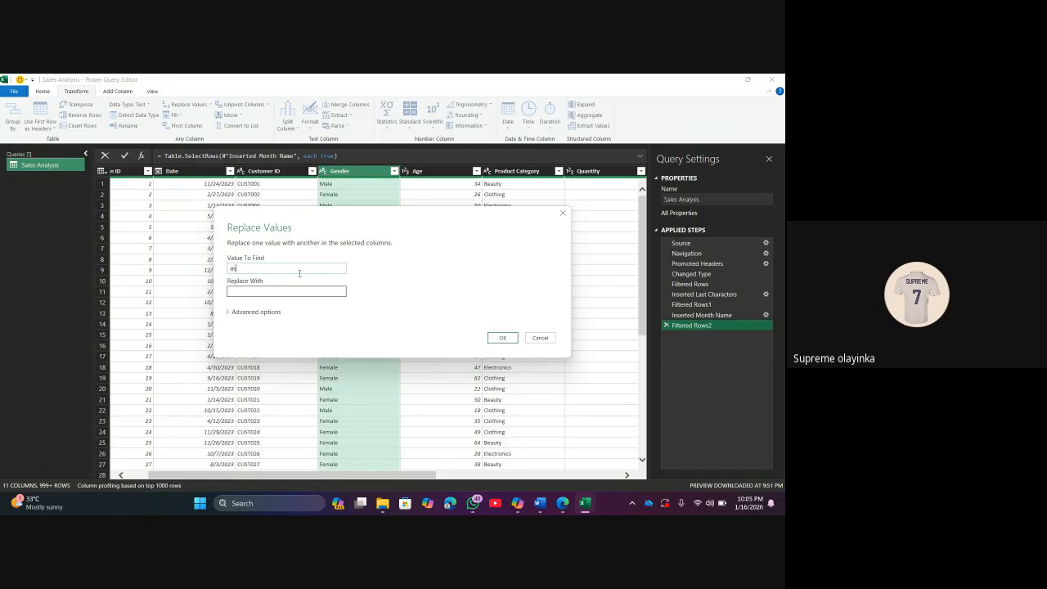
{"action": "type", "text": "ale"}
{"action": "left_click", "coordinate": [293, 290]}
{"action": "type", "text": "M"}
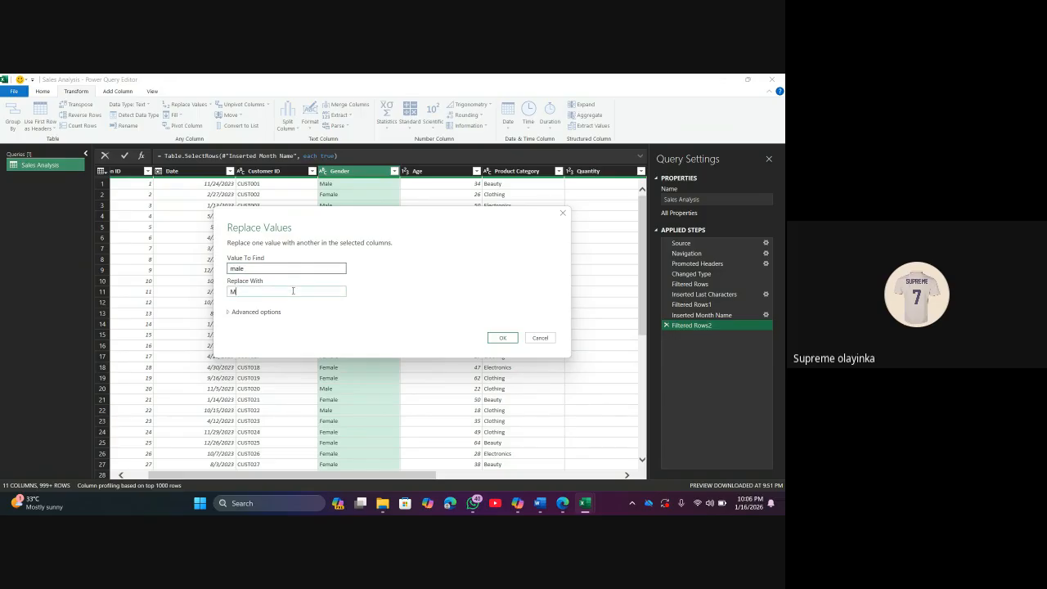
{"action": "left_click", "coordinate": [502, 338]}
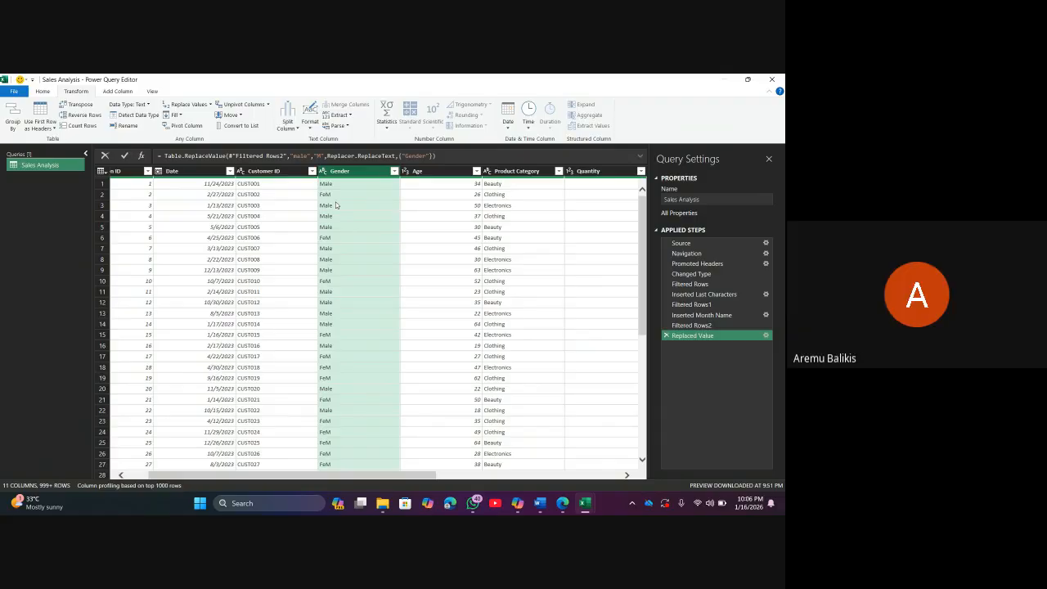
{"action": "left_click", "coordinate": [667, 336]}
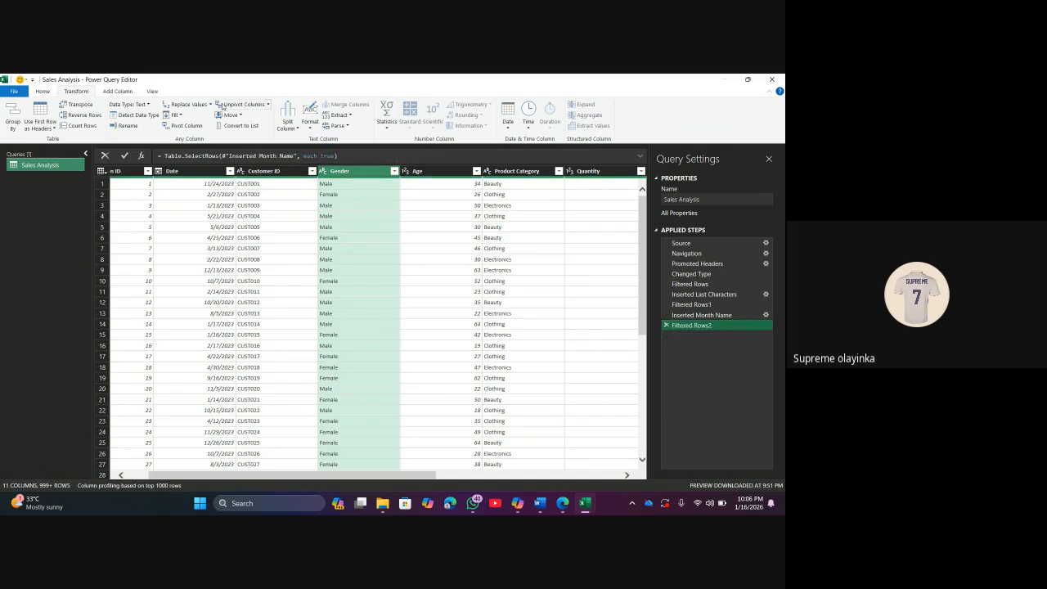
Replace Male with M in the Gender column, matching entire cell contents
{"action": "left_click", "coordinate": [188, 105]}
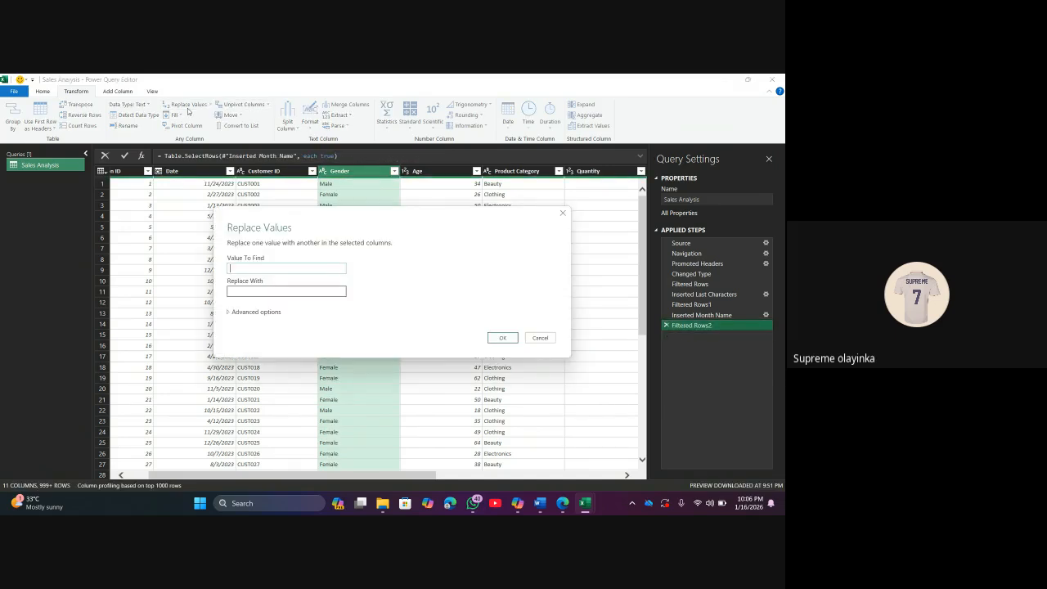
{"action": "type", "text": "Fe"}
{"action": "key", "text": "BackSpace"}
{"action": "type", "text": "Male"}
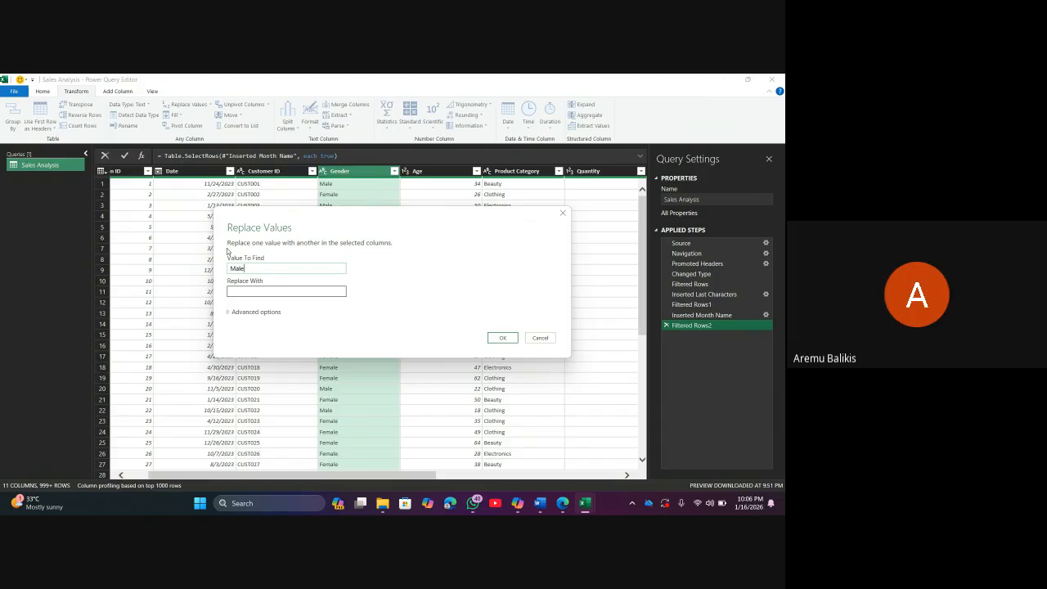
{"action": "left_click", "coordinate": [249, 292]}
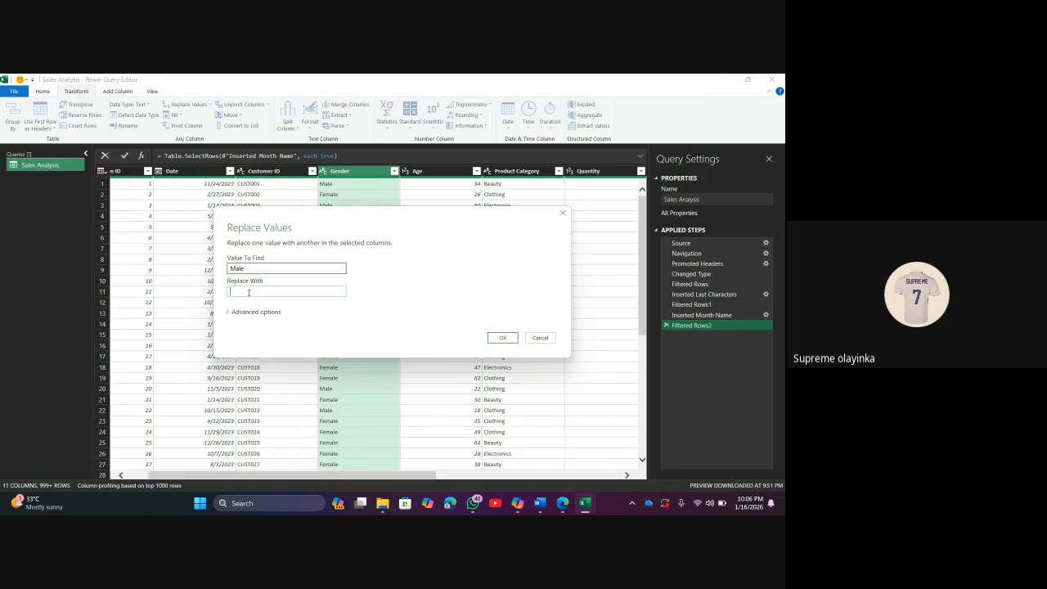
{"action": "type", "text": "M"}
{"action": "left_click", "coordinate": [229, 312]}
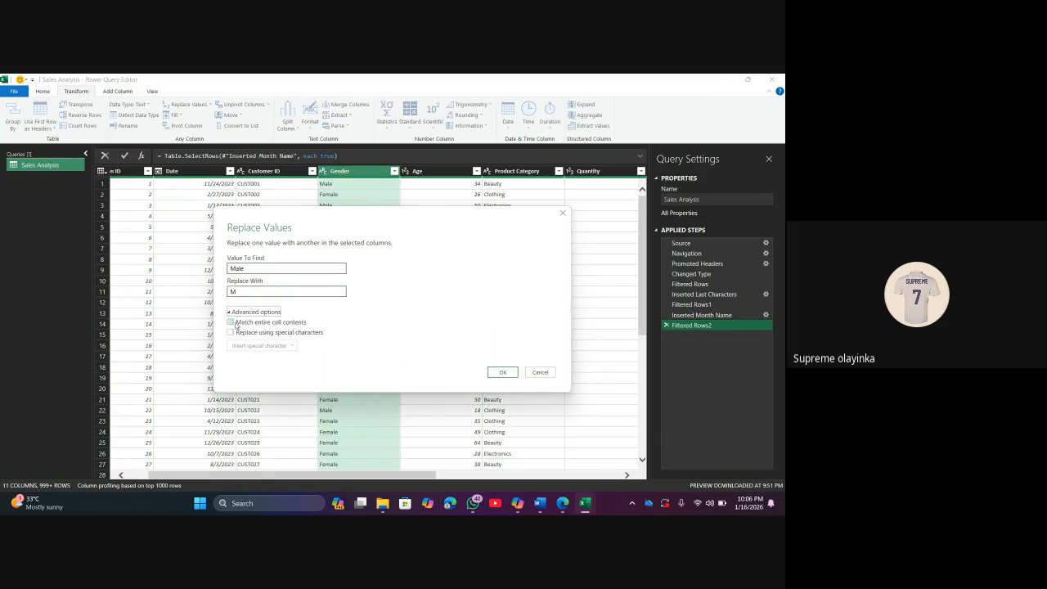
{"action": "left_click", "coordinate": [235, 323]}
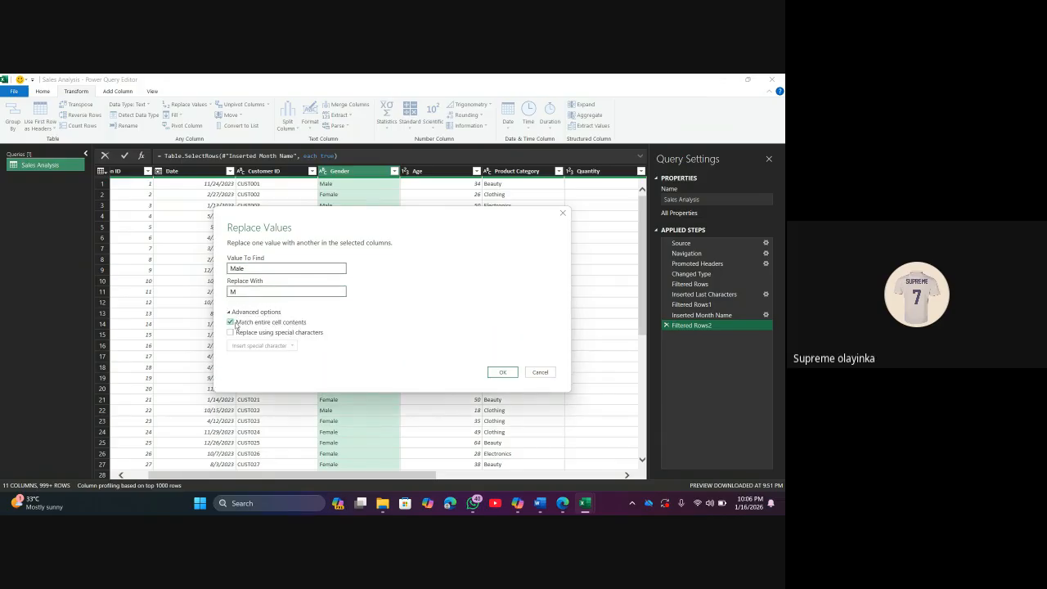
{"action": "left_click", "coordinate": [248, 268]}
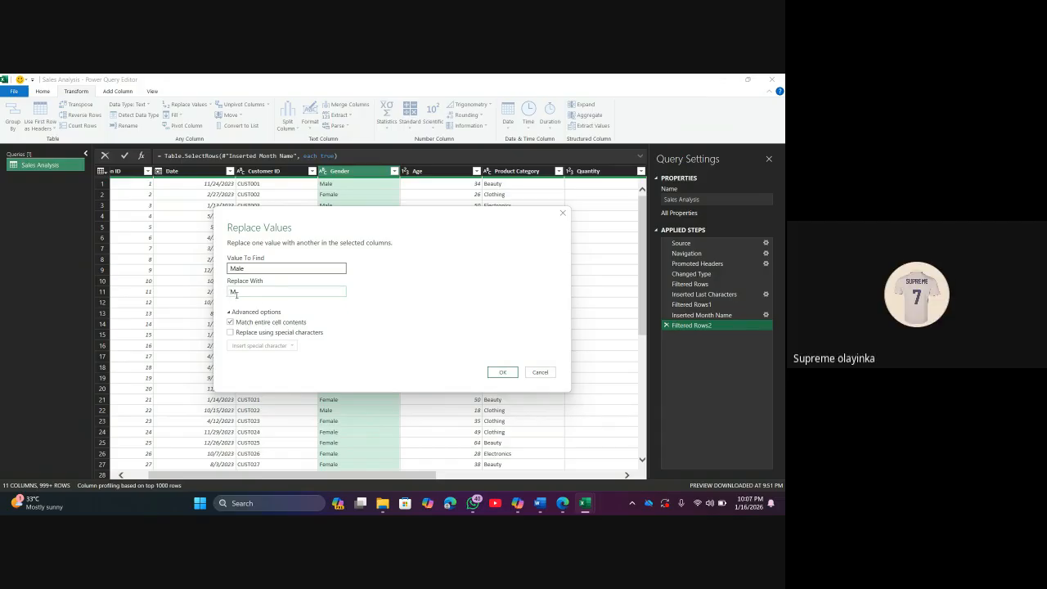
{"action": "left_click", "coordinate": [503, 373]}
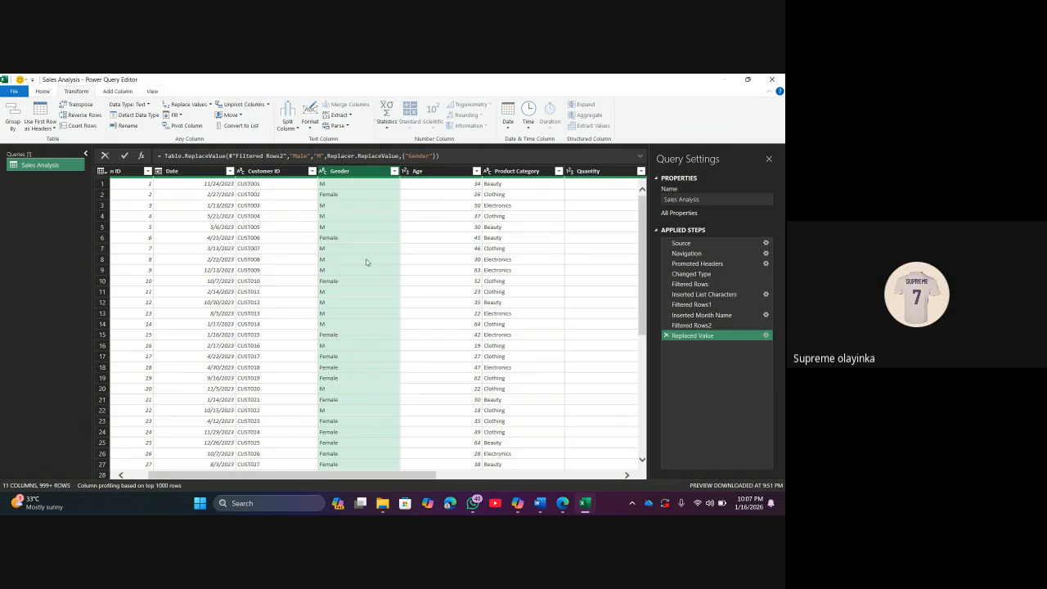
Replace M with Male in the Gender column, matching entire cell contents
{"action": "left_click", "coordinate": [452, 296]}
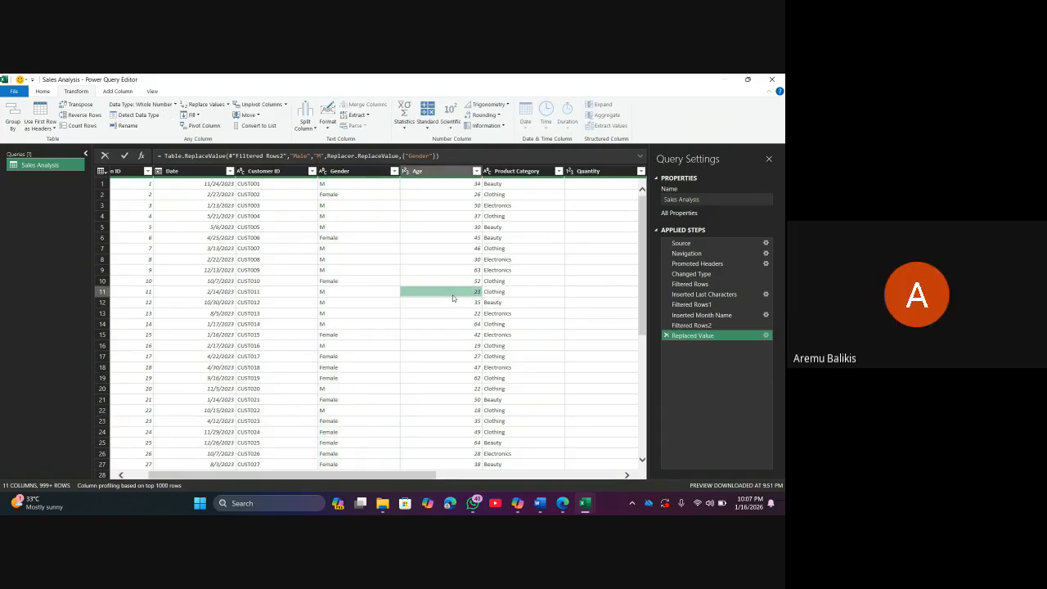
{"action": "left_click", "coordinate": [352, 171]}
{"action": "left_click", "coordinate": [129, 91]}
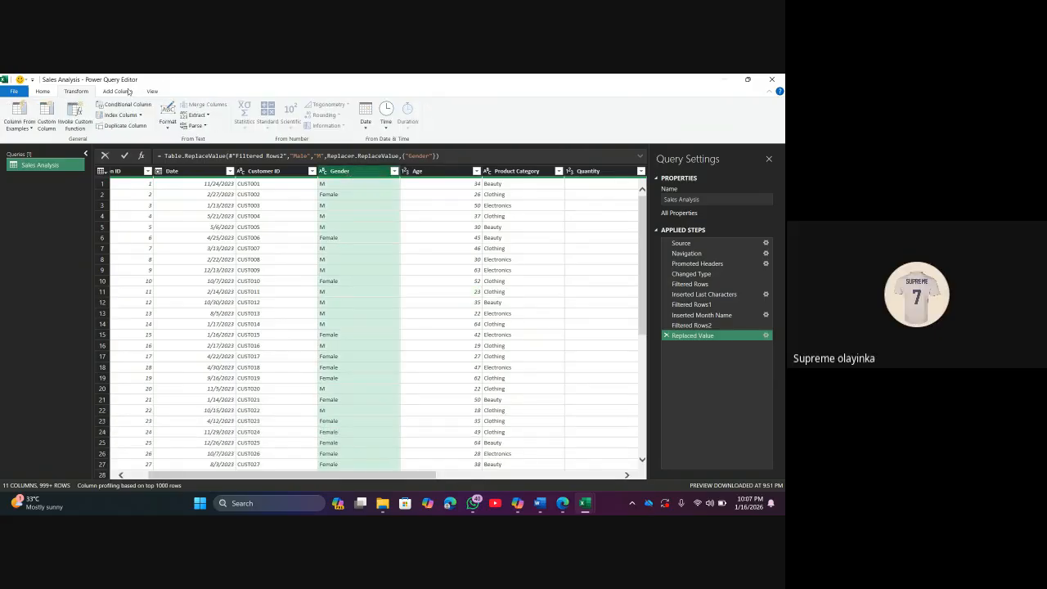
{"action": "left_click", "coordinate": [77, 93]}
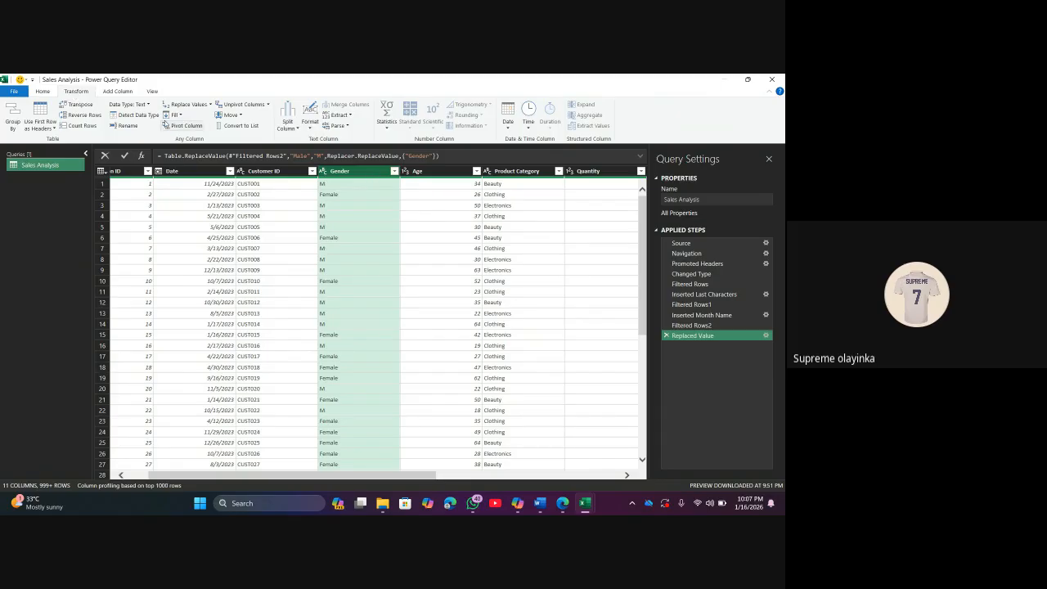
{"action": "left_click", "coordinate": [189, 105]}
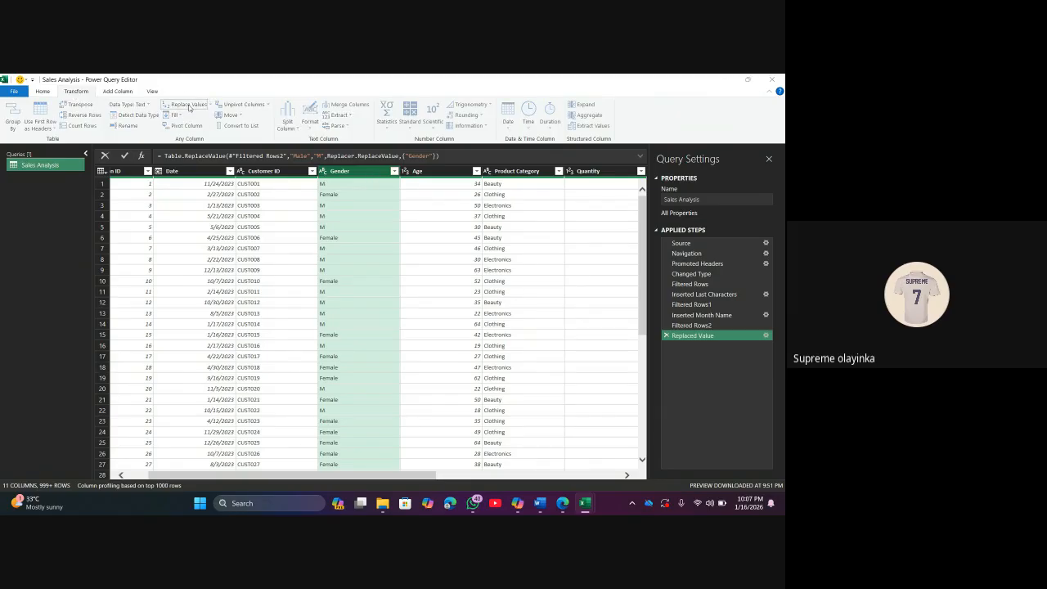
{"action": "type", "text": "M"}
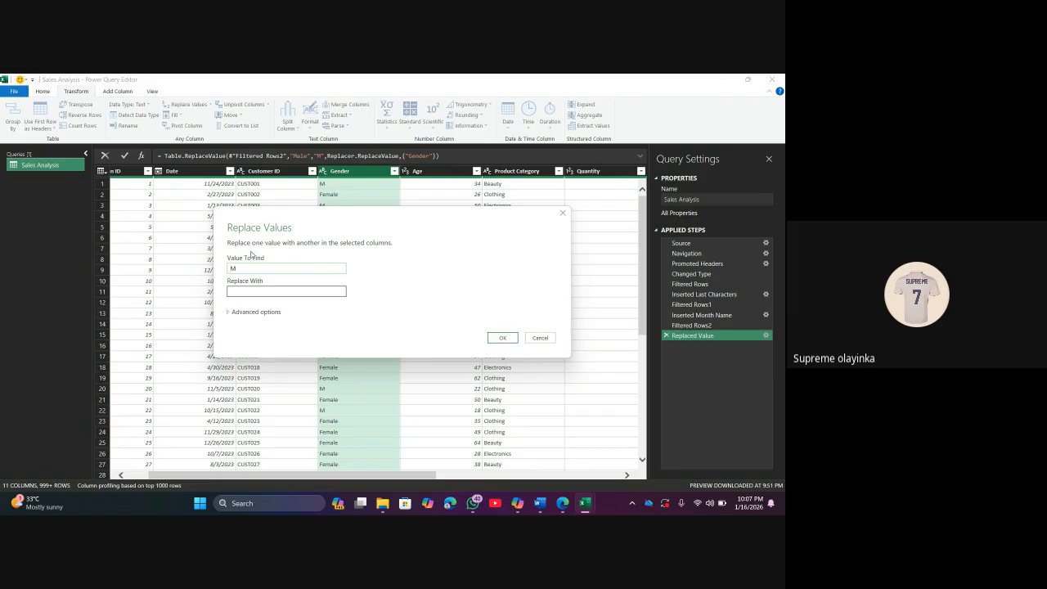
{"action": "type", "text": "ale"}
{"action": "left_click", "coordinate": [258, 288]}
{"action": "key", "text": "BackSpace"}
{"action": "key", "text": "BackSpace"}
{"action": "key", "text": "BackSpace"}
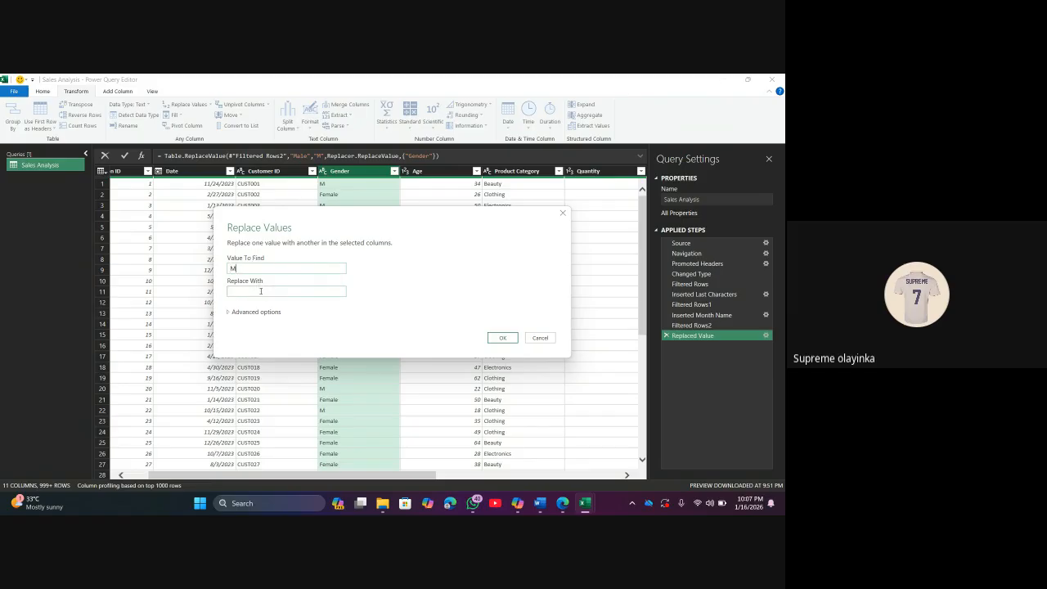
{"action": "left_click", "coordinate": [260, 291]}
{"action": "type", "text": "Male"}
{"action": "left_click", "coordinate": [229, 311]}
{"action": "left_click", "coordinate": [230, 322]}
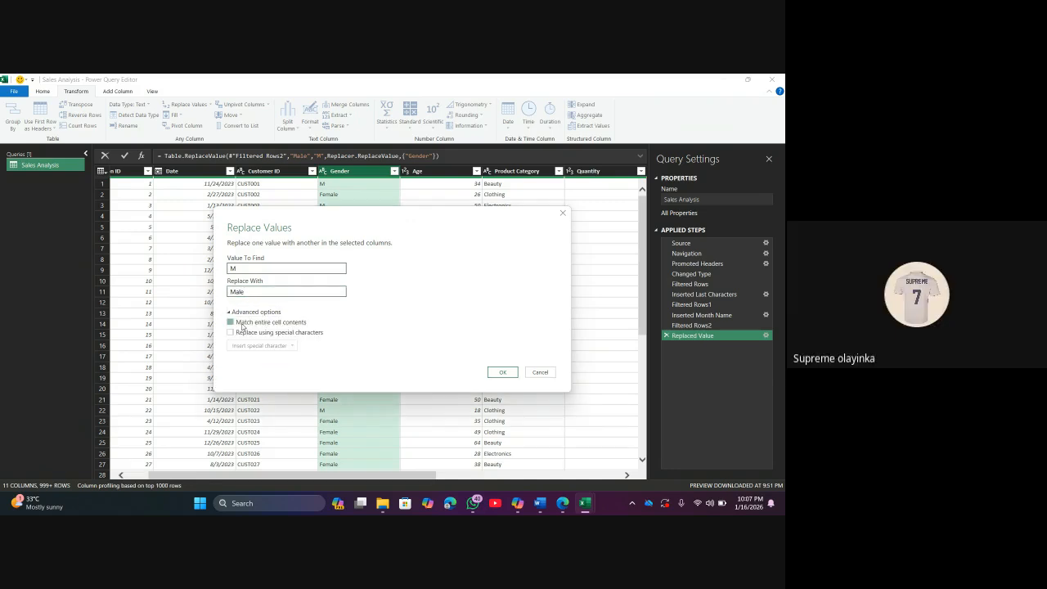
{"action": "left_click", "coordinate": [506, 376]}
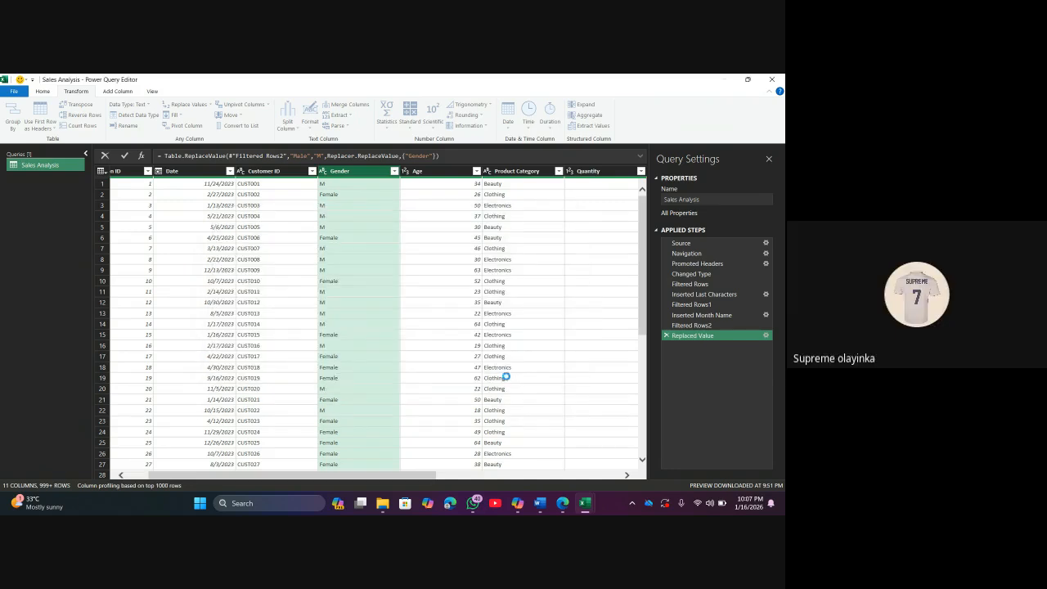
Load the complete list of values in the Age column's filter and review the age range without applying a filter
{"action": "scroll", "coordinate": [425, 270], "scroll_direction": "right", "scroll_amount": 4}
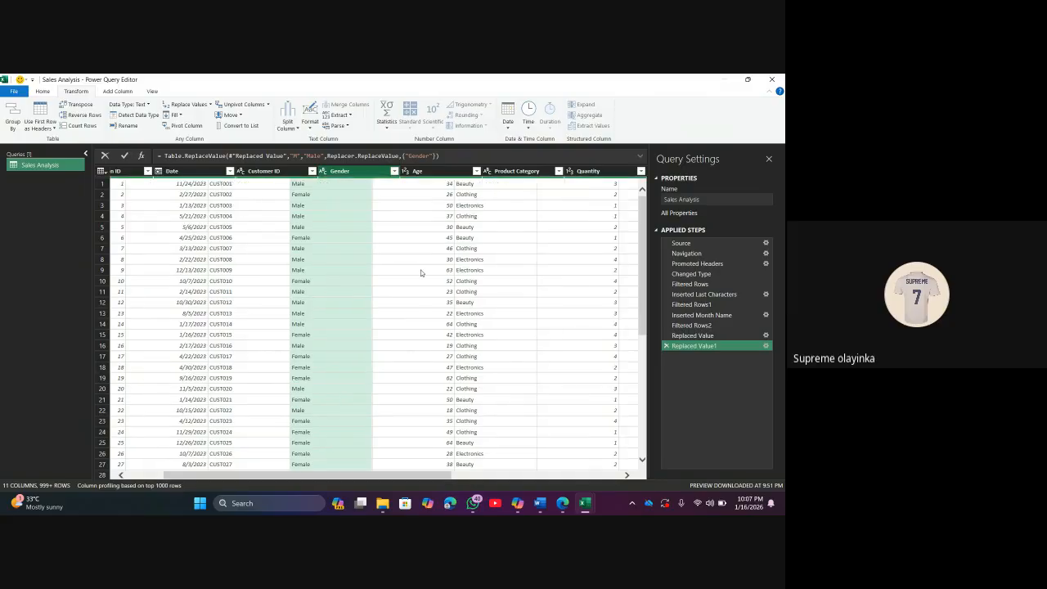
{"action": "left_click", "coordinate": [350, 171]}
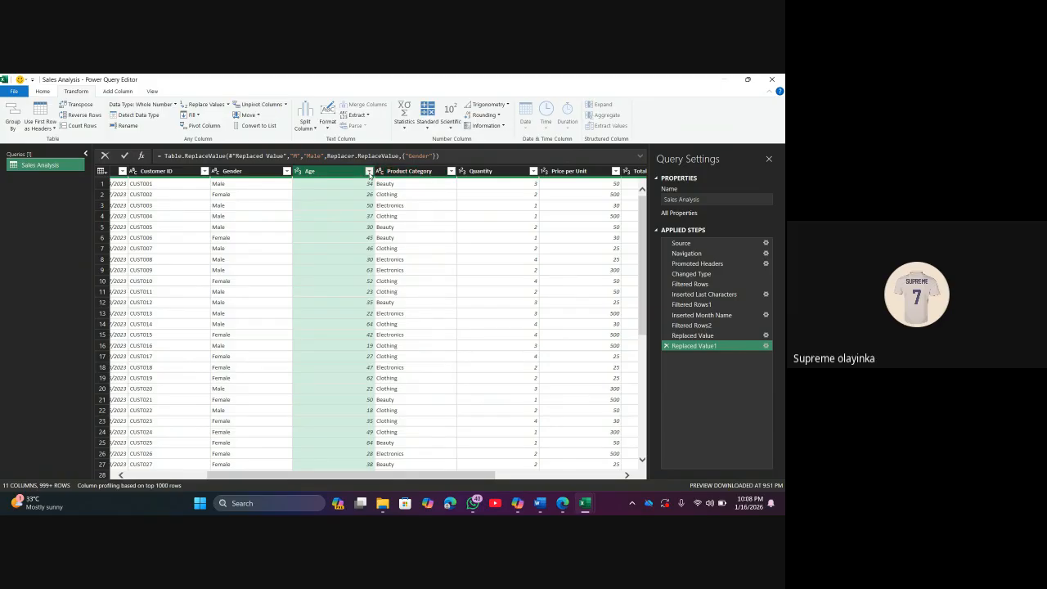
{"action": "left_click", "coordinate": [369, 171]}
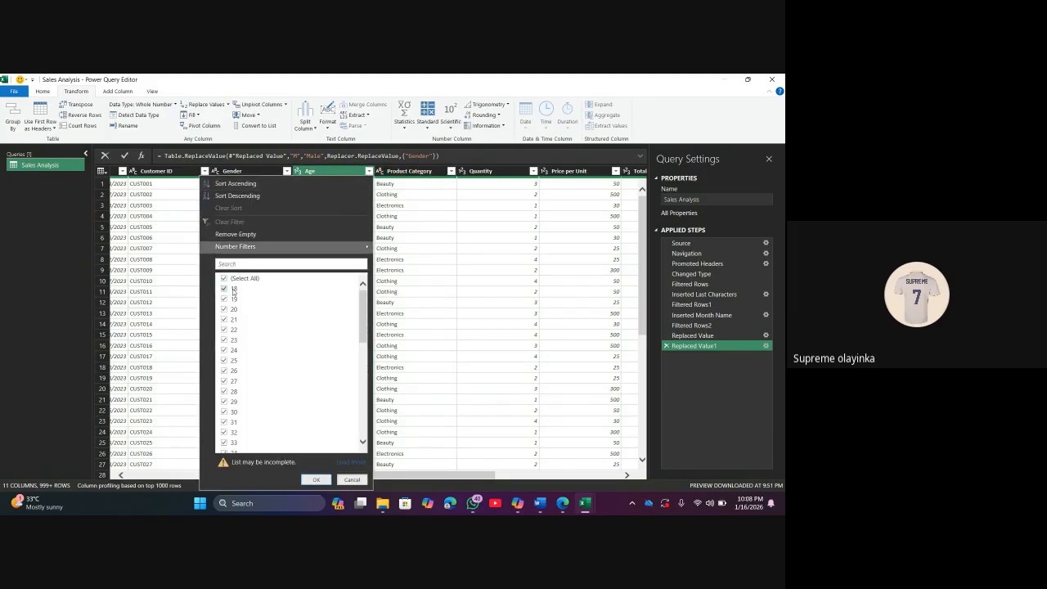
{"action": "left_click_drag", "start_coordinate": [363, 319], "coordinate": [364, 401]}
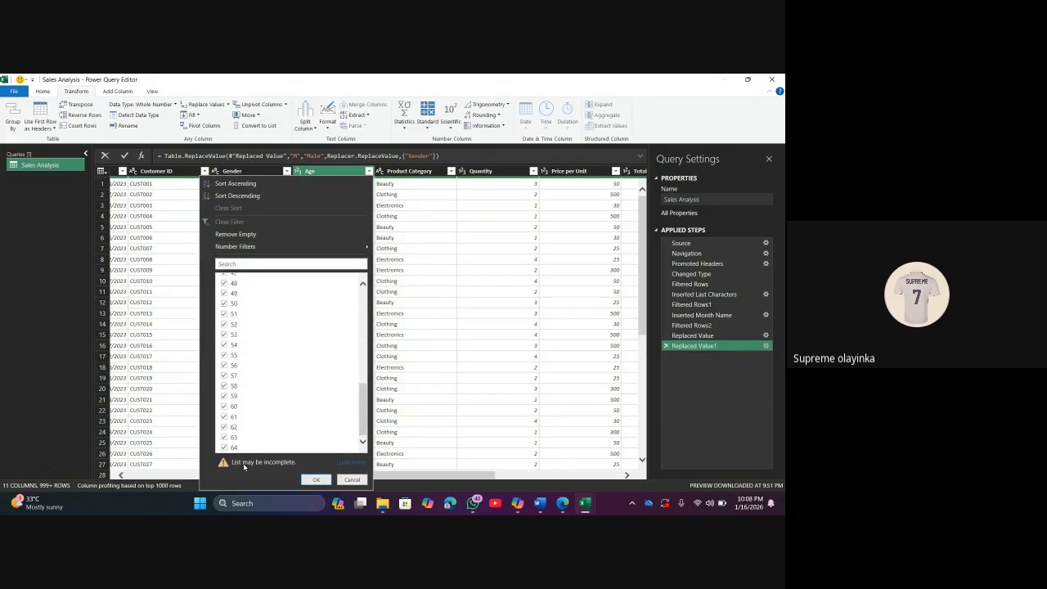
{"action": "left_click", "coordinate": [347, 468]}
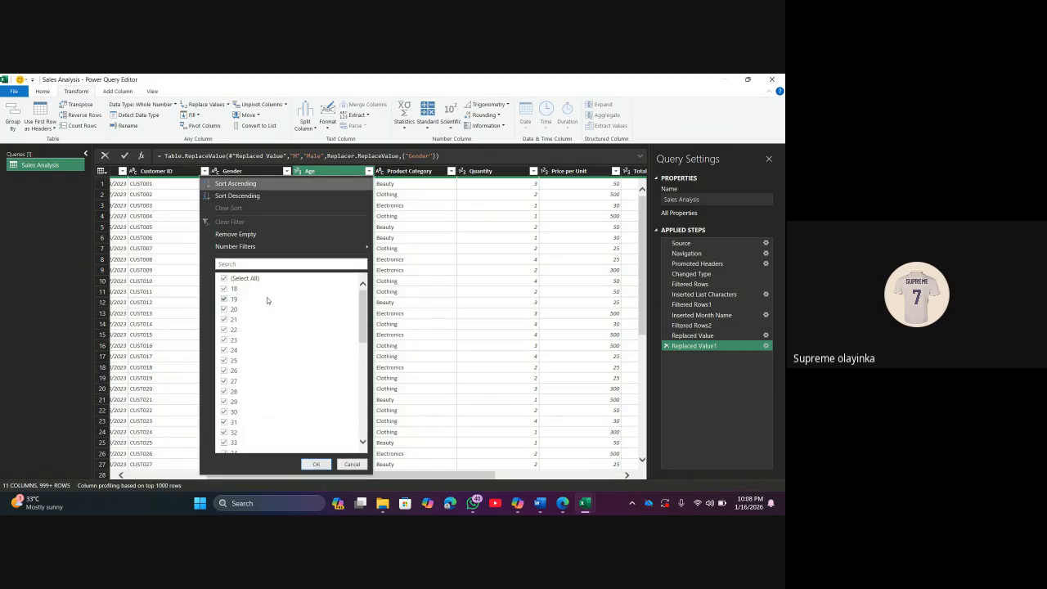
{"action": "left_click_drag", "start_coordinate": [363, 318], "coordinate": [369, 435]}
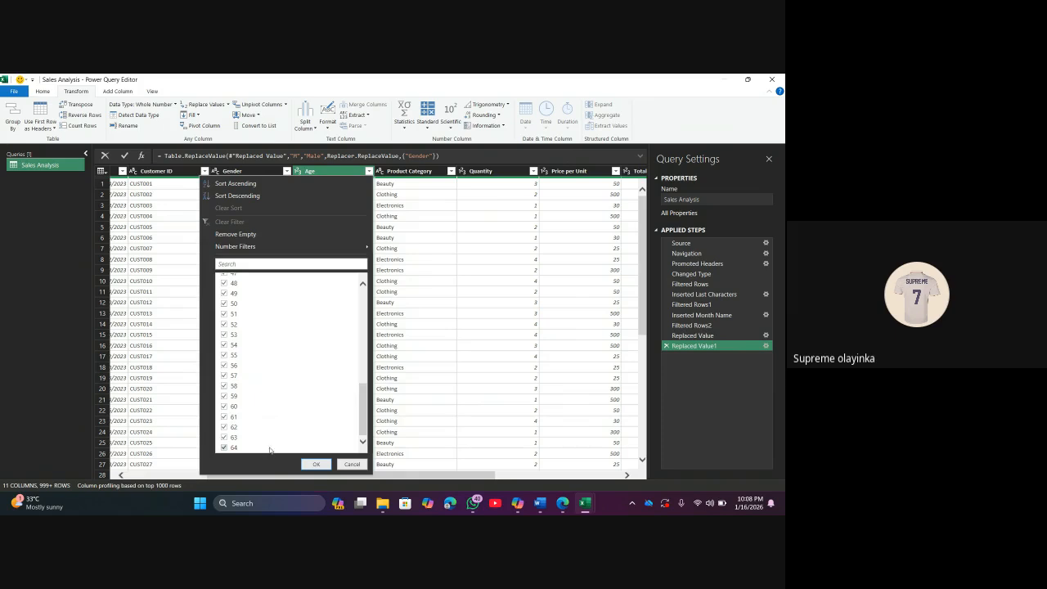
{"action": "left_click_drag", "start_coordinate": [365, 427], "coordinate": [374, 312]}
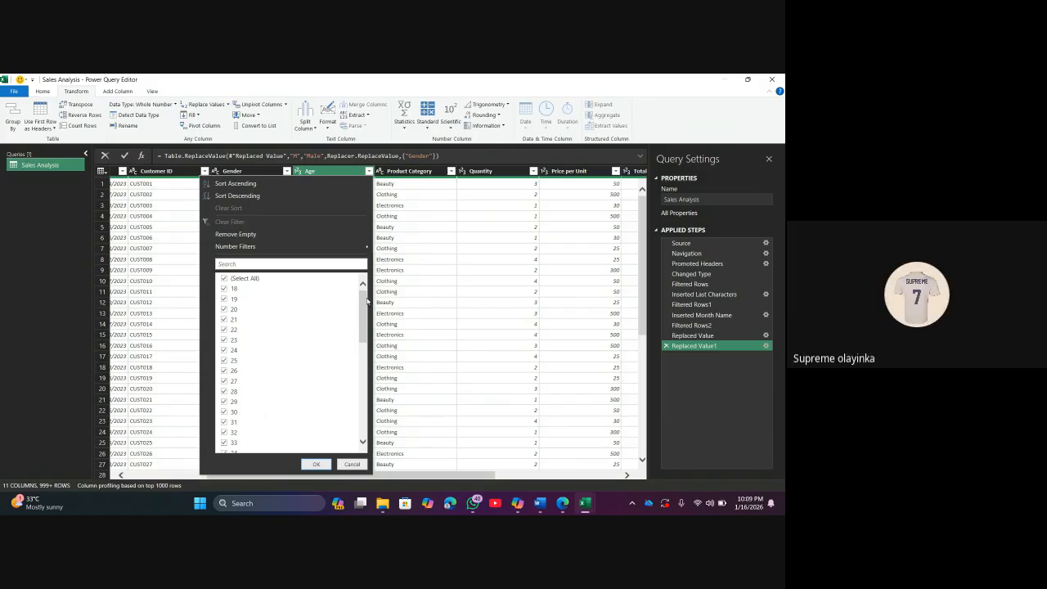
{"action": "left_click", "coordinate": [408, 216]}
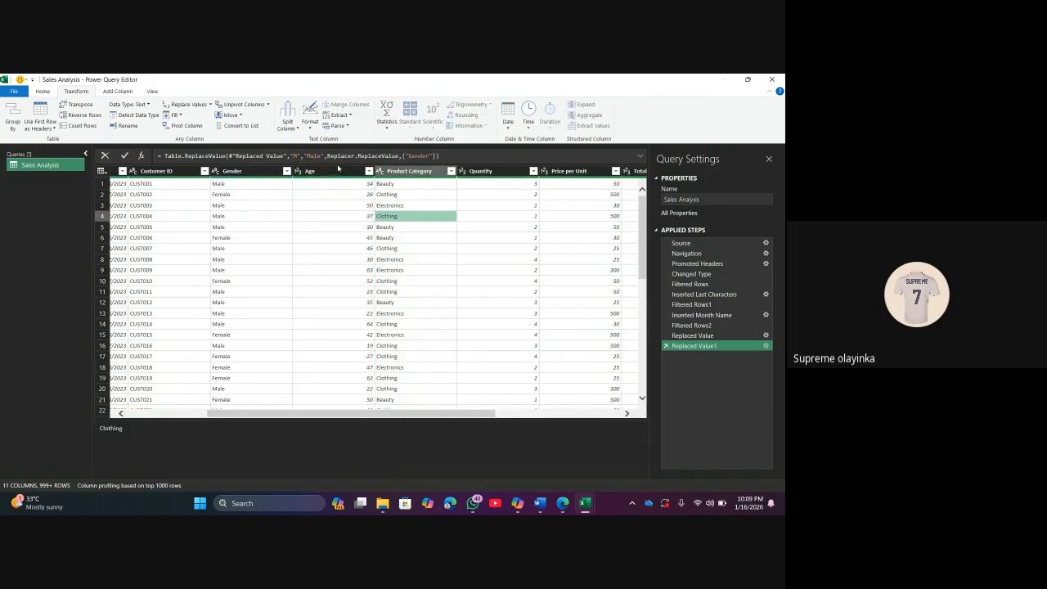
Move the Age column between the Date and Customer ID columns
{"action": "left_click_drag", "start_coordinate": [338, 172], "coordinate": [111, 171]}
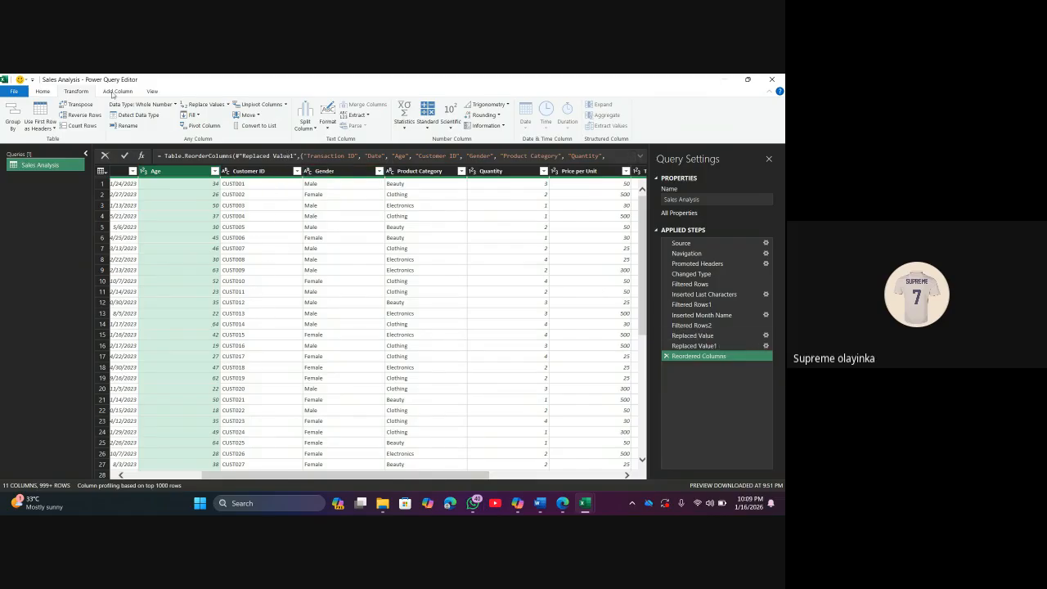
Examine the text formatting, extraction, standard arithmetic, trigonometry and rounding operations available for adding a new column
{"action": "left_click", "coordinate": [115, 92]}
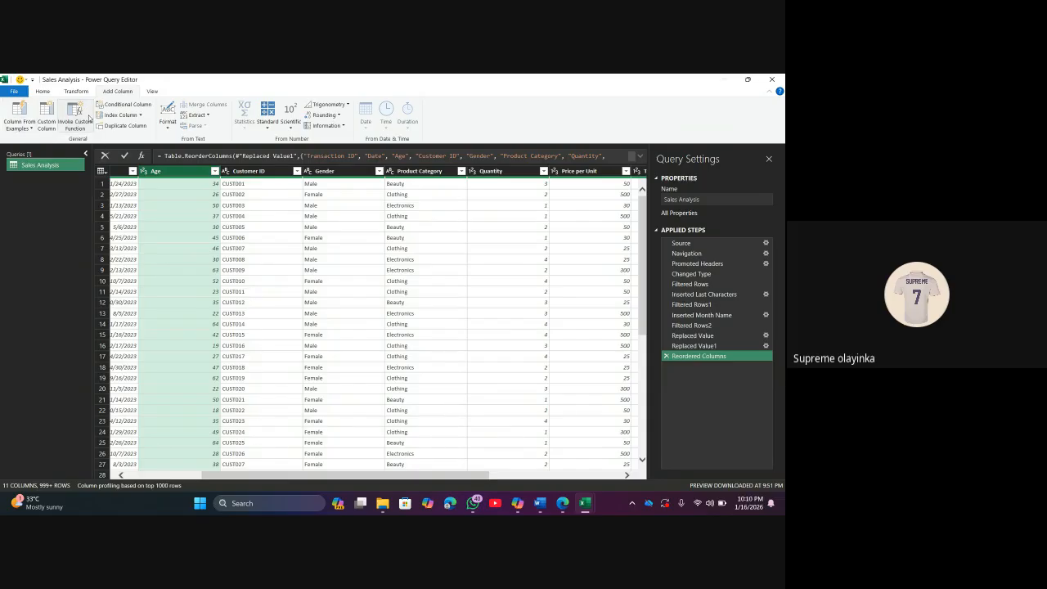
{"action": "left_click", "coordinate": [171, 128]}
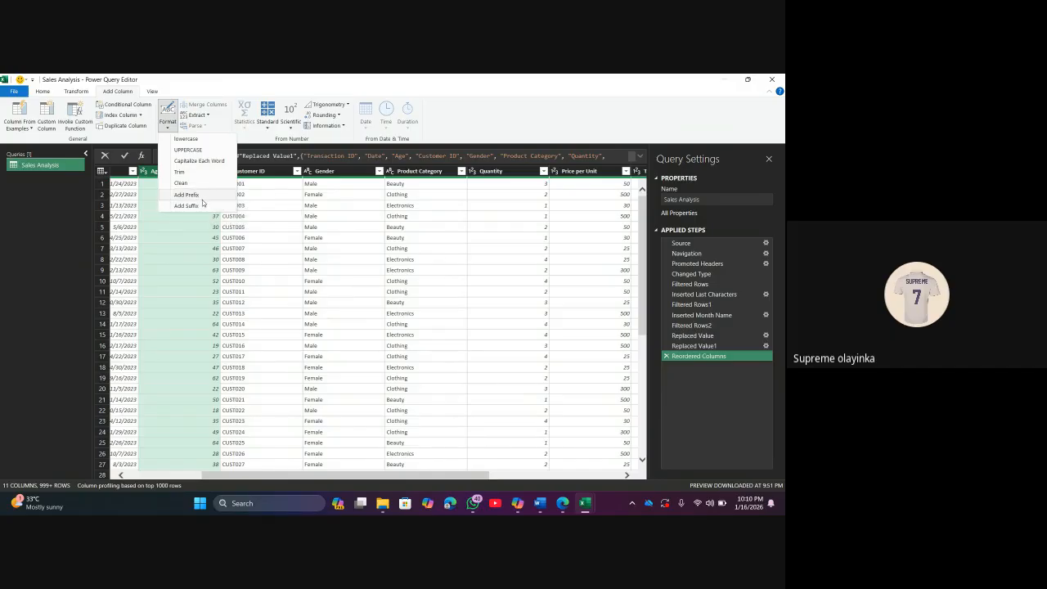
{"action": "left_click", "coordinate": [205, 116]}
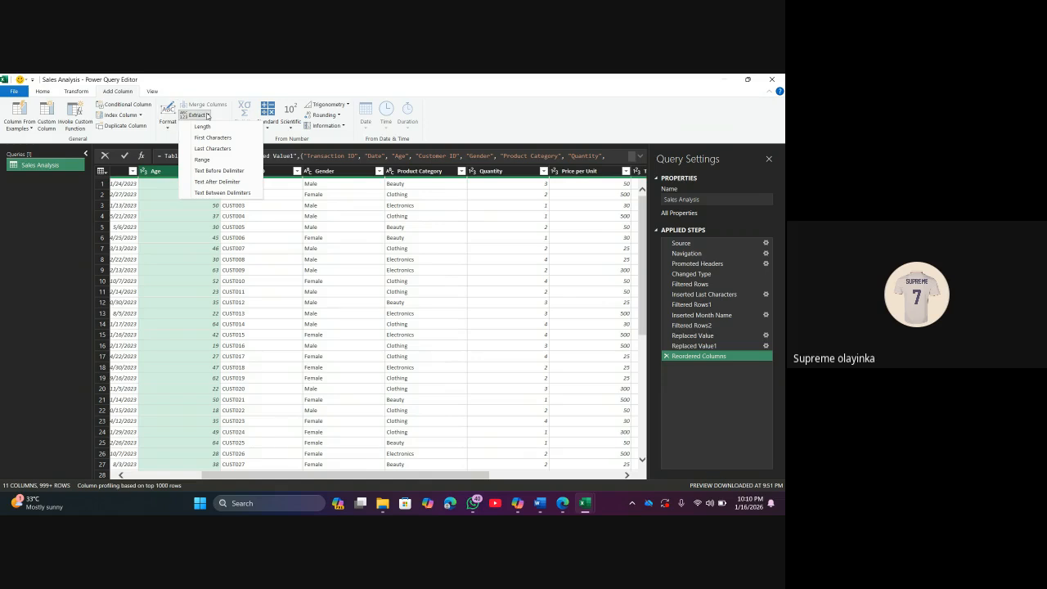
{"action": "left_click", "coordinate": [266, 127]}
{"action": "left_click", "coordinate": [266, 126]}
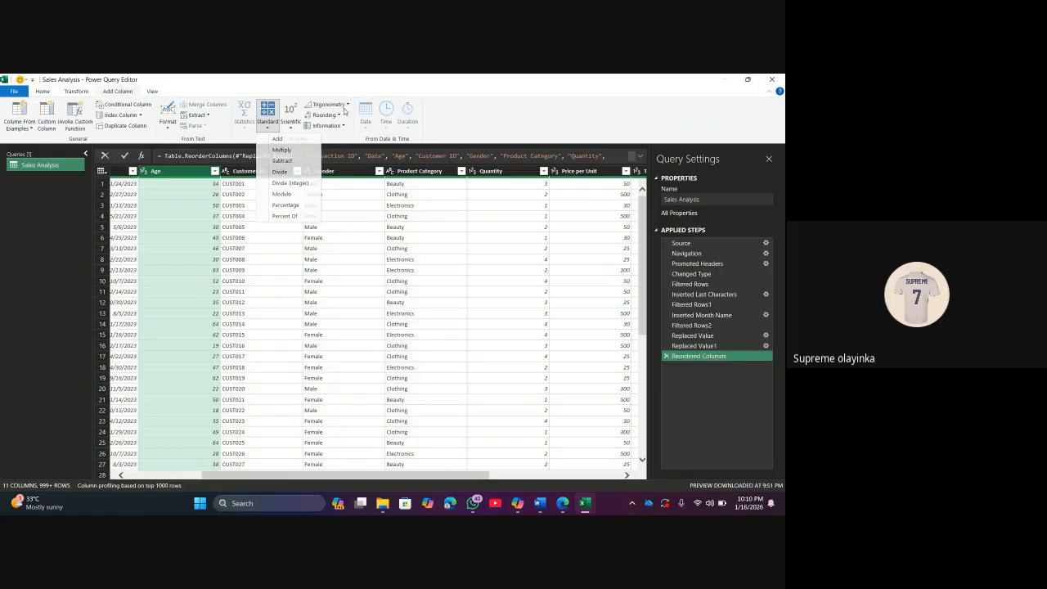
{"action": "left_click", "coordinate": [347, 105]}
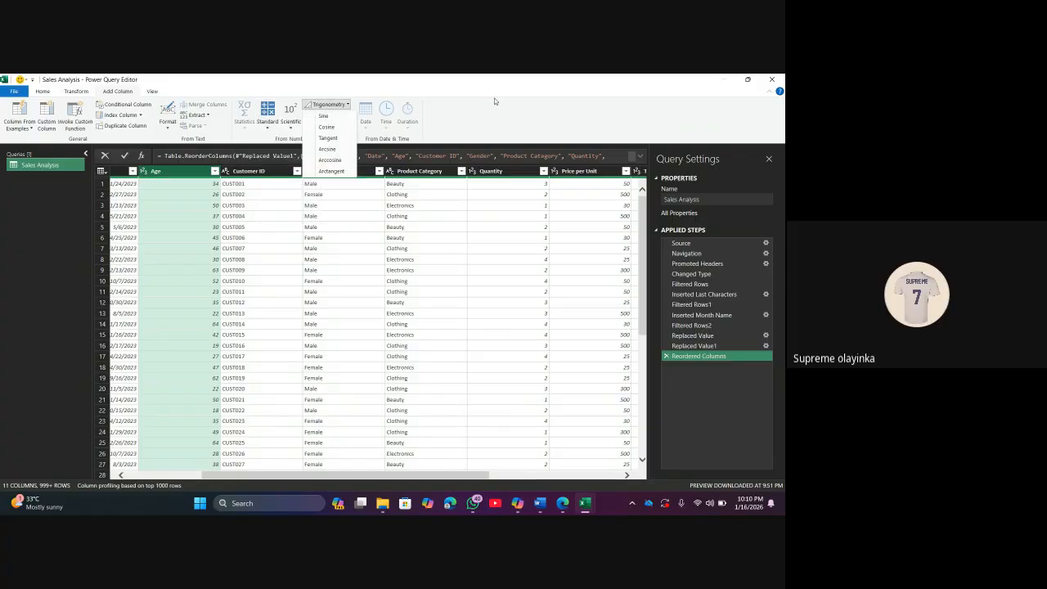
{"action": "left_click", "coordinate": [336, 104]}
{"action": "left_click", "coordinate": [336, 115]}
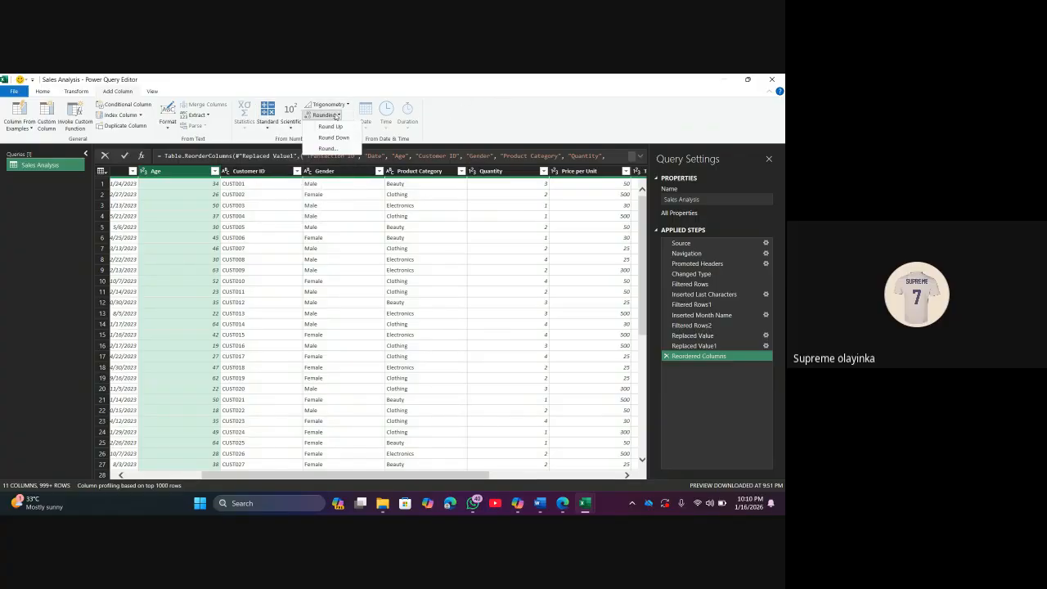
{"action": "left_click", "coordinate": [343, 120]}
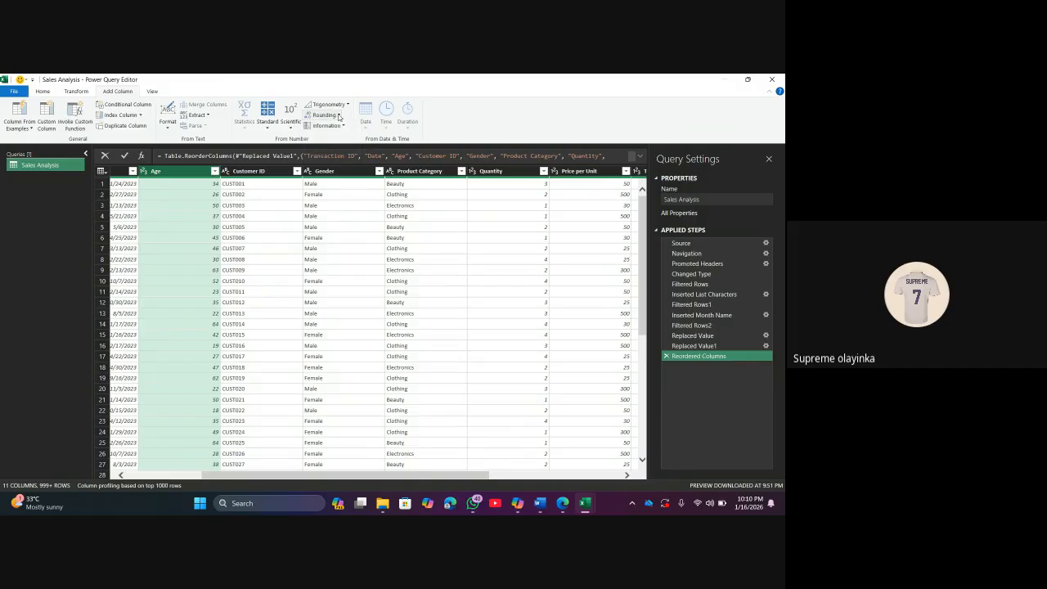
{"action": "left_click", "coordinate": [339, 116]}
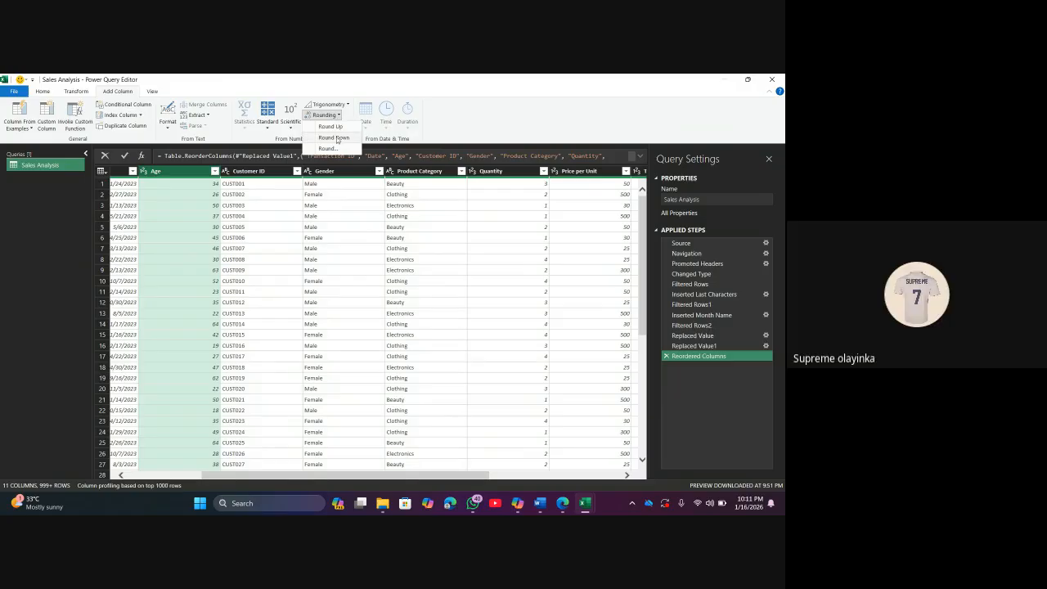
{"action": "left_click", "coordinate": [471, 100]}
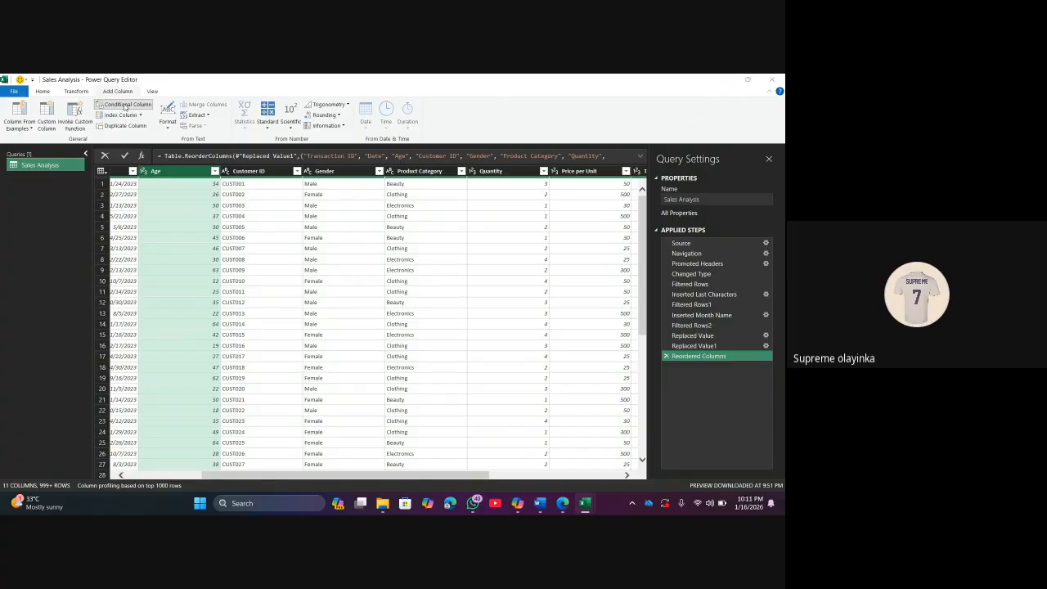
Start a new conditional column and name it Age Group
{"action": "left_click", "coordinate": [125, 105]}
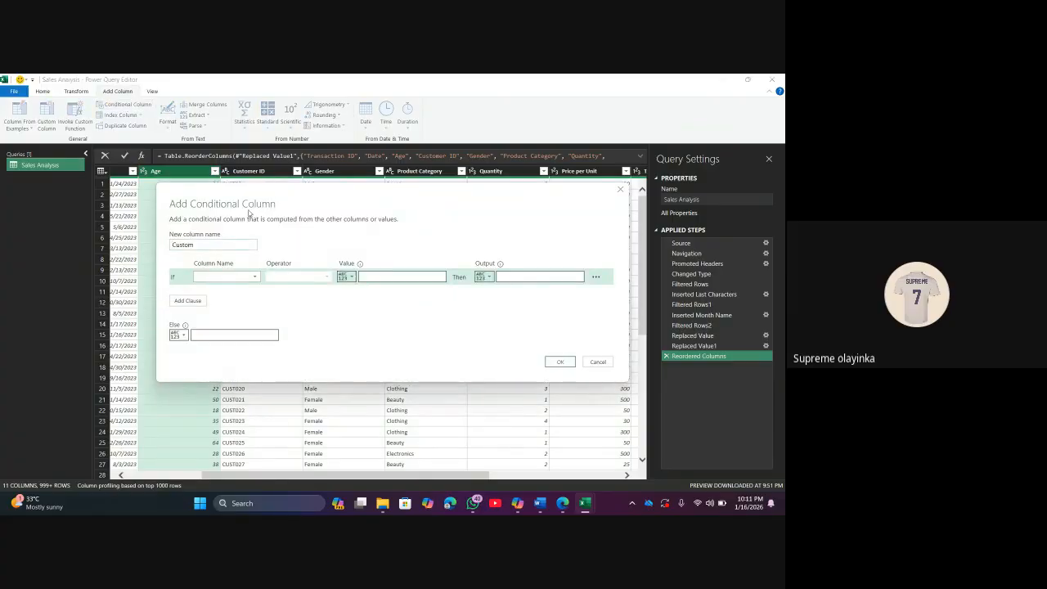
{"action": "left_click_drag", "start_coordinate": [190, 244], "coordinate": [154, 246]}
{"action": "type", "text": "Age"}
{"action": "type", "text": " Ra"}
{"action": "type", "text": "n"}
{"action": "key", "text": "BackSpace"}
{"action": "key", "text": "BackSpace"}
{"action": "key", "text": "BackSpace"}
{"action": "type", "text": "Gr"}
Define the condition so that Age less than or equal to 30 outputs Gen Z
{"action": "left_click", "coordinate": [224, 281]}
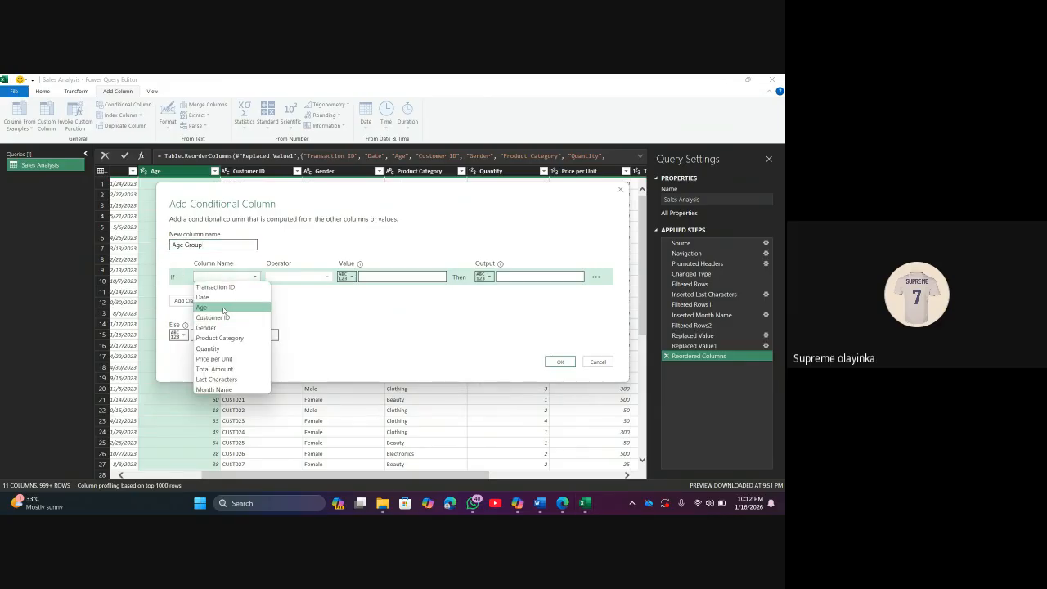
{"action": "left_click", "coordinate": [224, 310]}
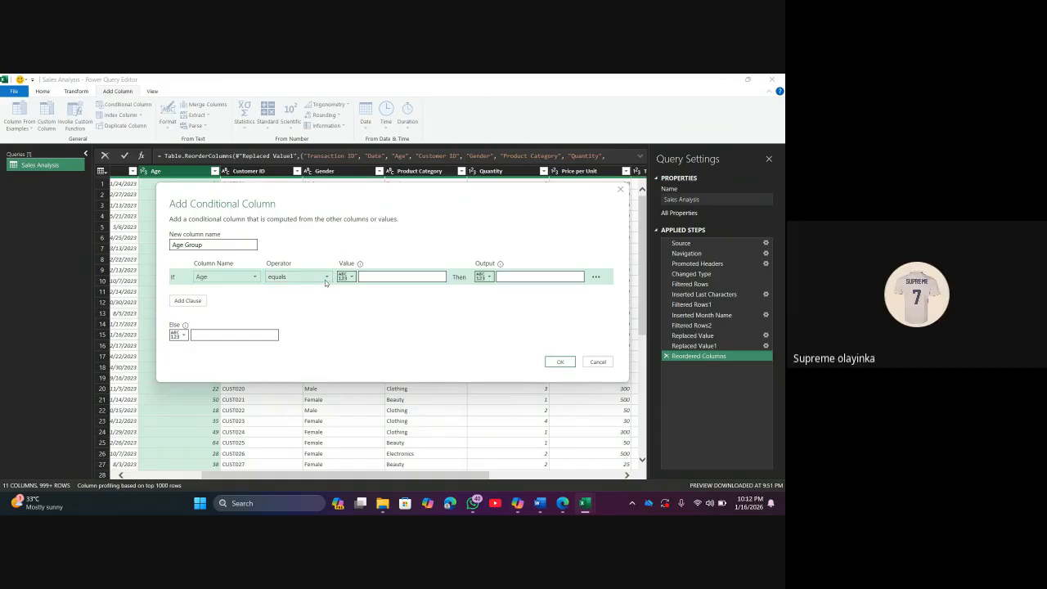
{"action": "left_click", "coordinate": [325, 280]}
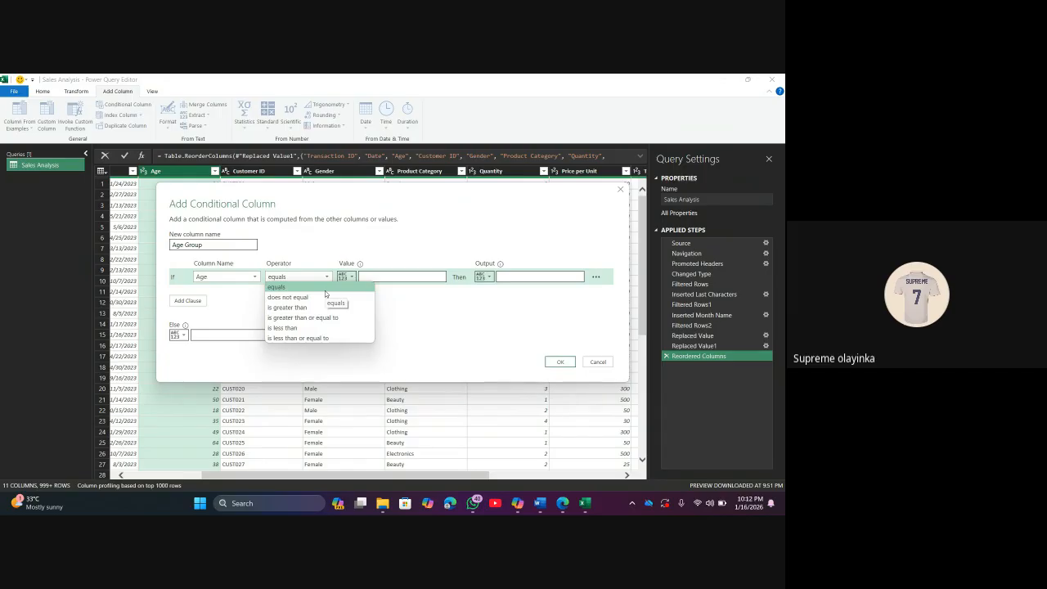
{"action": "left_click", "coordinate": [313, 339]}
{"action": "left_click", "coordinate": [380, 277]}
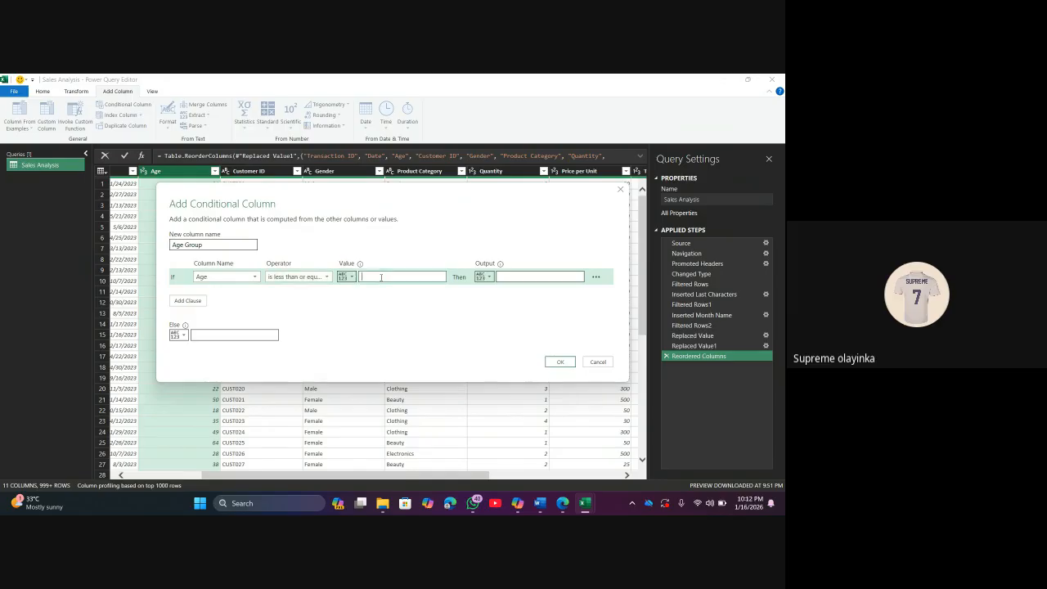
{"action": "type", "text": "30"}
{"action": "left_click", "coordinate": [507, 274]}
{"action": "type", "text": "Gen Z"}
Set the Else output to Millenial and create the conditional column
{"action": "left_click", "coordinate": [240, 334]}
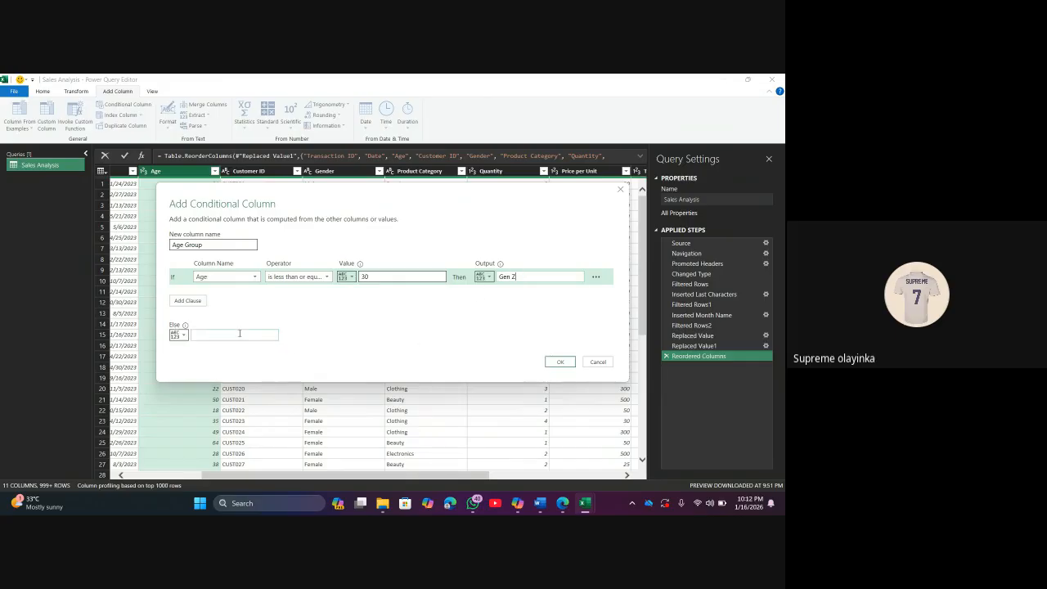
{"action": "type", "text": "Millenial"}
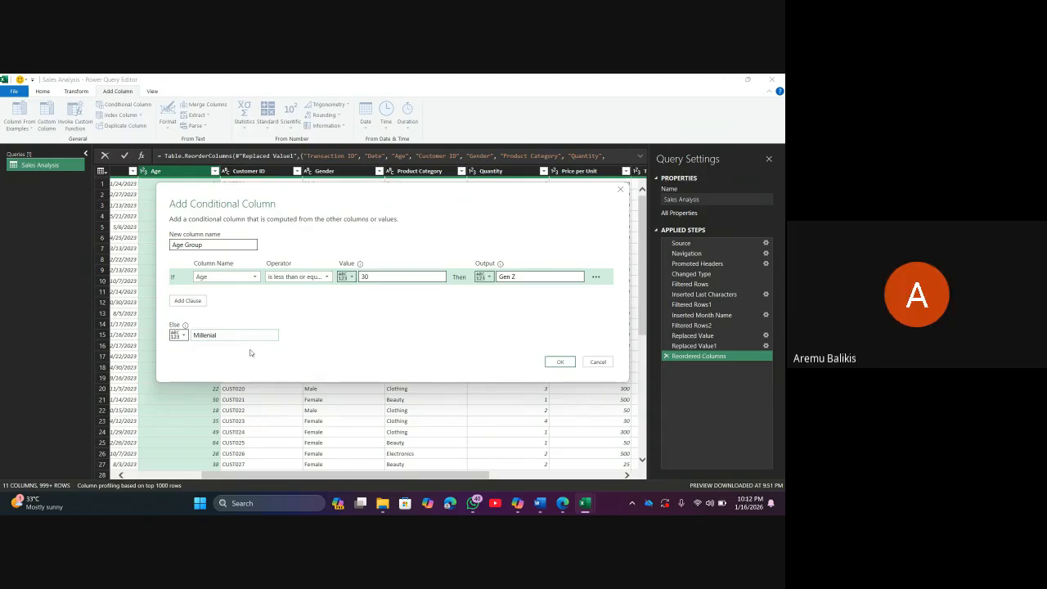
{"action": "left_click", "coordinate": [560, 362]}
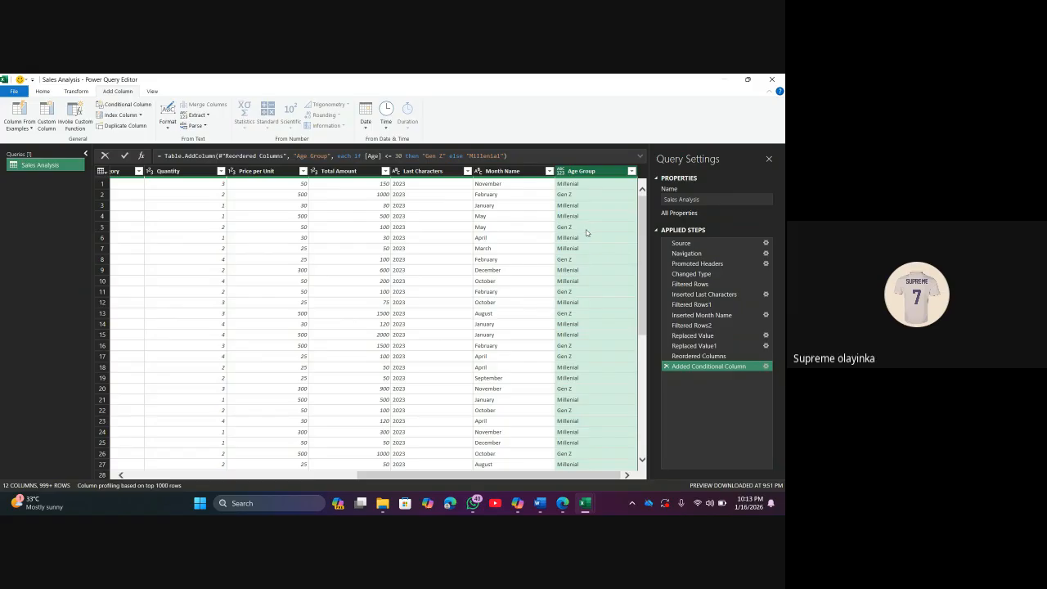
Set the data type of the Age Group column to Text
{"action": "left_click", "coordinate": [562, 171]}
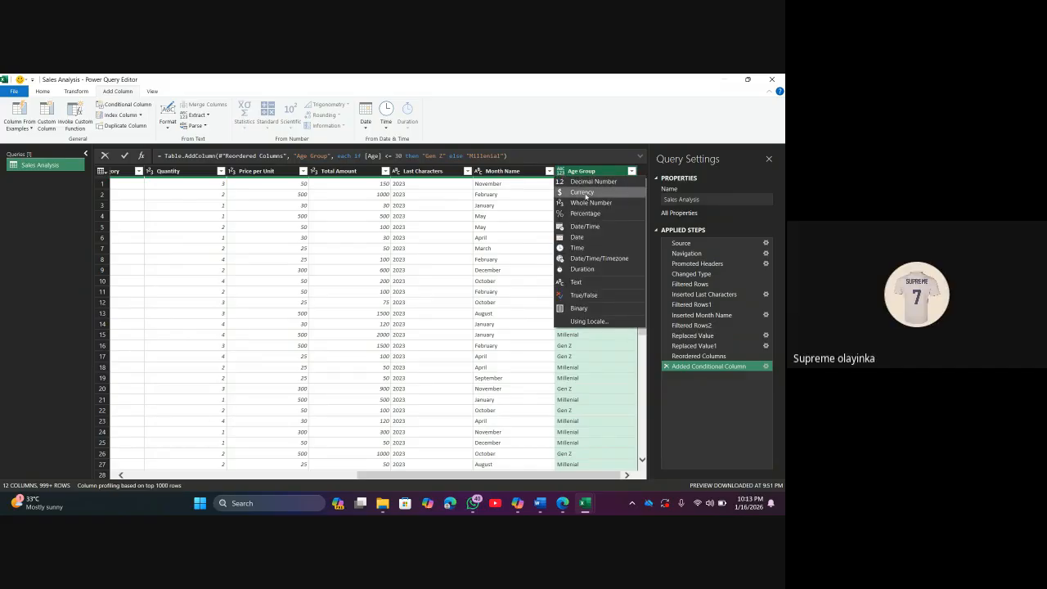
{"action": "left_click", "coordinate": [591, 280]}
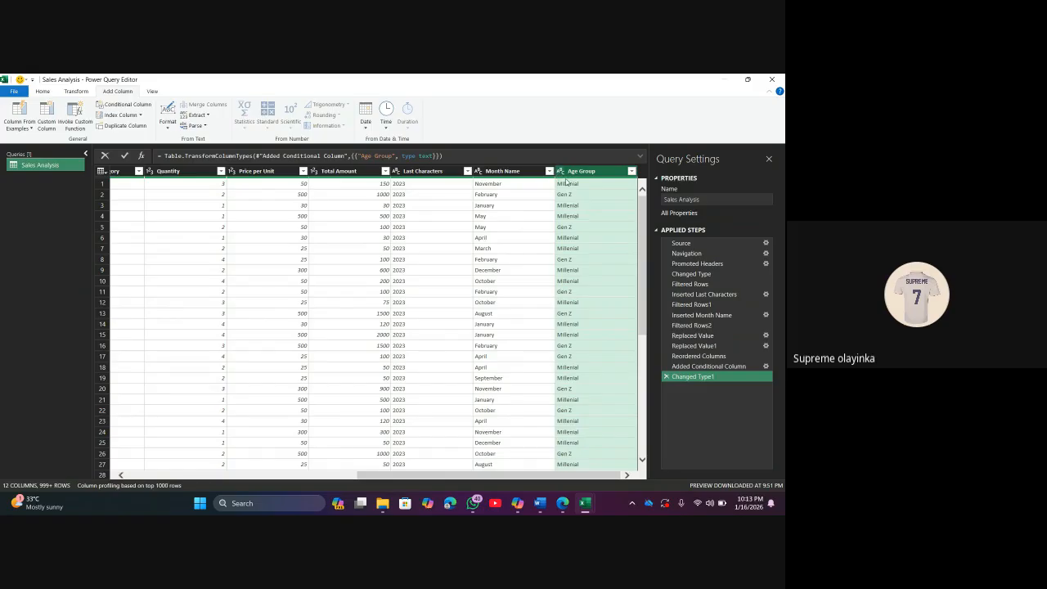
Load the complete value list in the Product Category filter and apply it with all categories kept selected
{"action": "scroll", "coordinate": [475, 251], "scroll_direction": "left", "scroll_amount": 10}
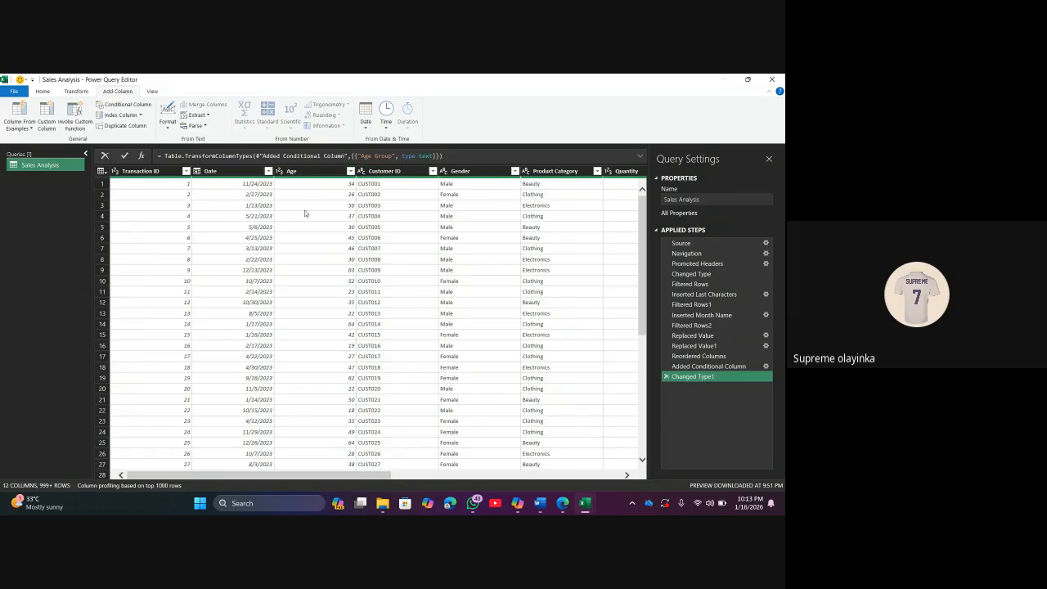
{"action": "scroll", "coordinate": [410, 234], "scroll_direction": "right", "scroll_amount": 3}
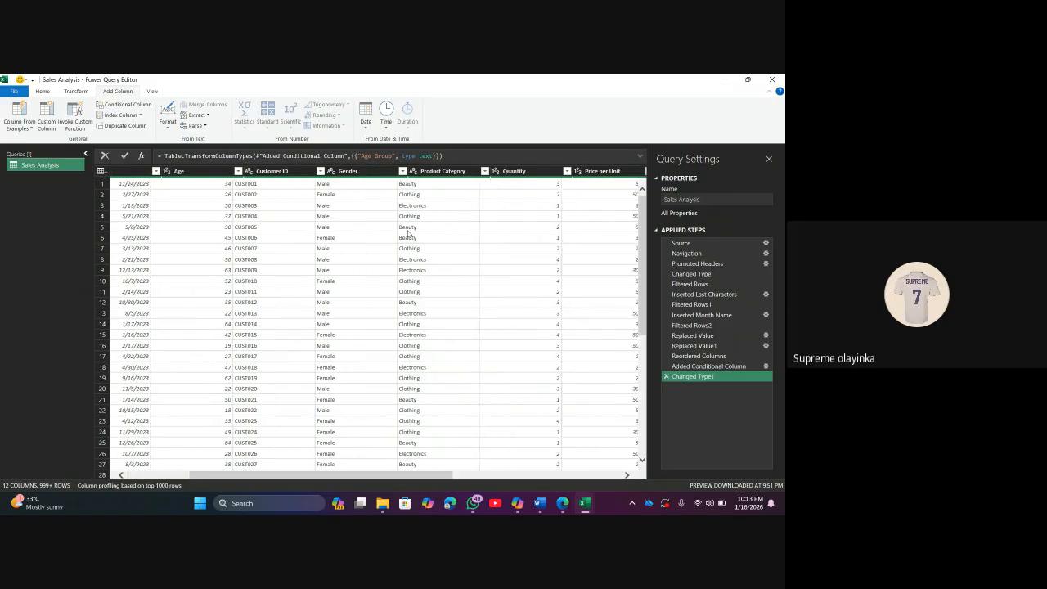
{"action": "scroll", "coordinate": [407, 234], "scroll_direction": "right", "scroll_amount": 1}
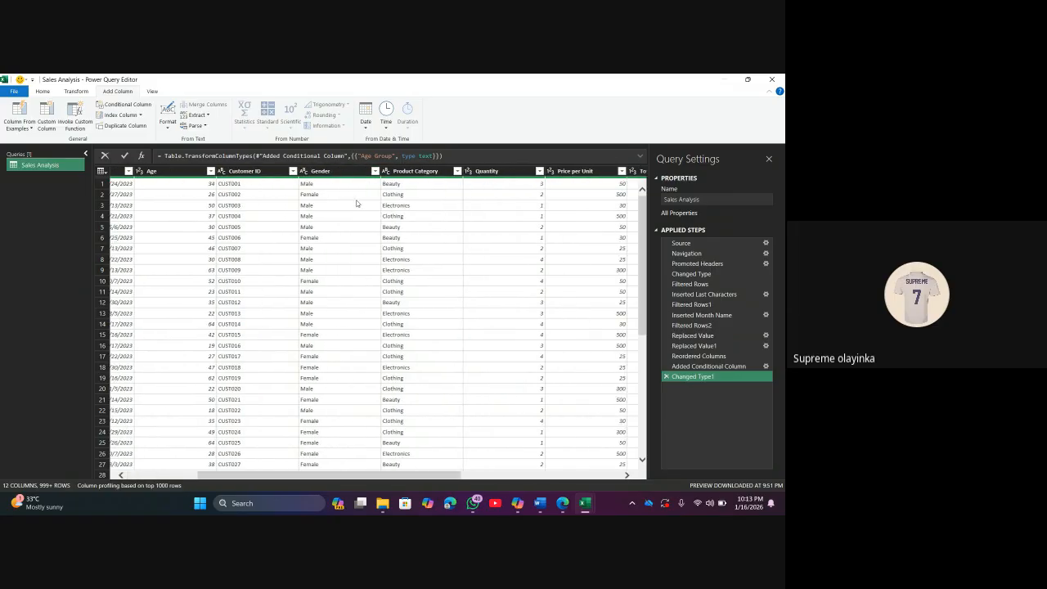
{"action": "left_click", "coordinate": [457, 171]}
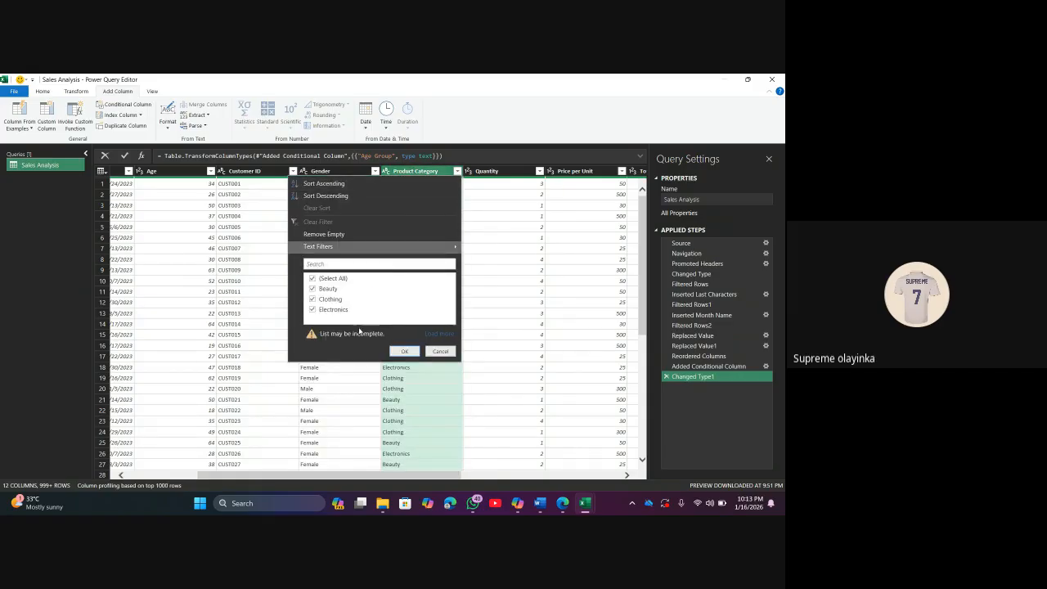
{"action": "left_click", "coordinate": [435, 334]}
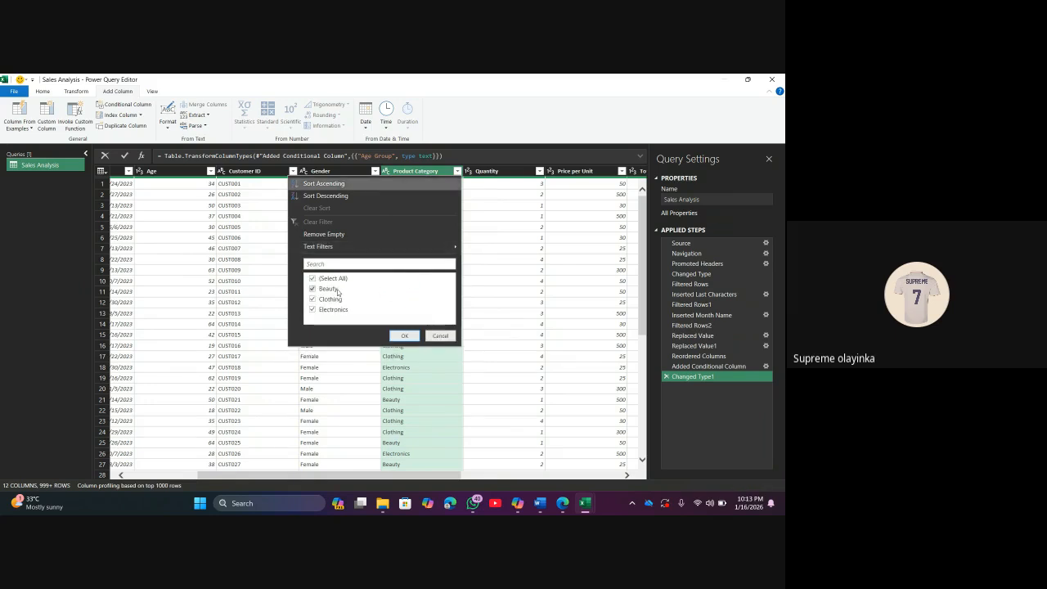
{"action": "left_click", "coordinate": [405, 335]}
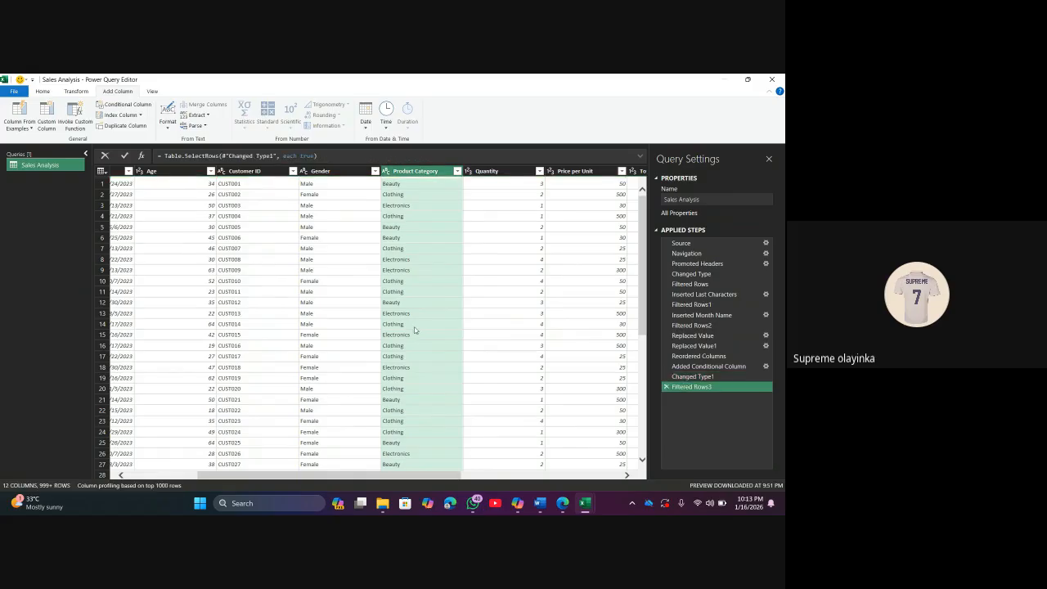
{"action": "scroll", "coordinate": [415, 330], "scroll_direction": "right", "scroll_amount": 5}
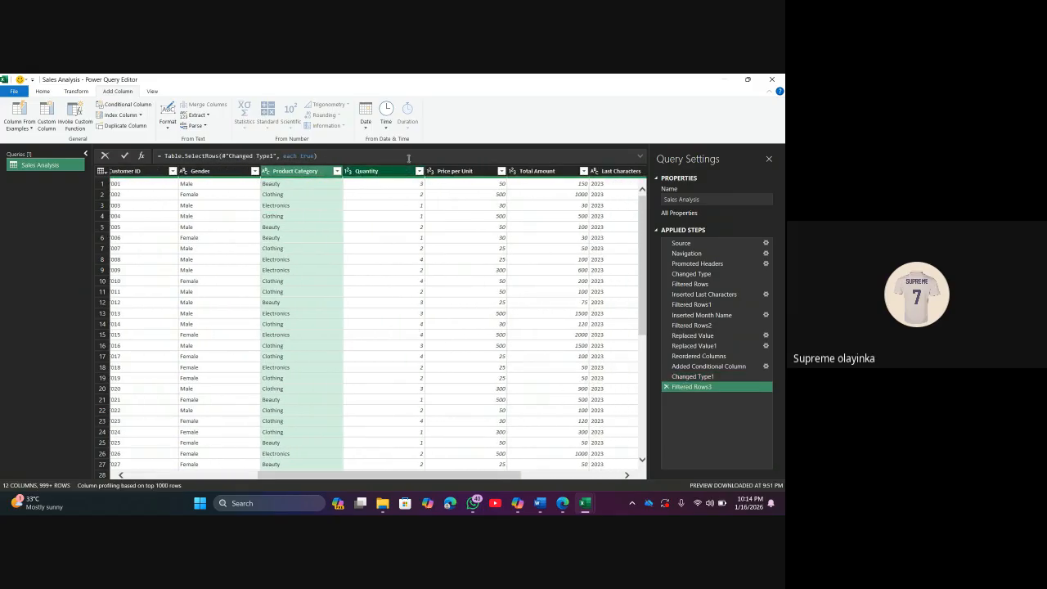
Check the values listed in the Quantity and Price per Unit column filters without applying a filter
{"action": "left_click", "coordinate": [419, 171]}
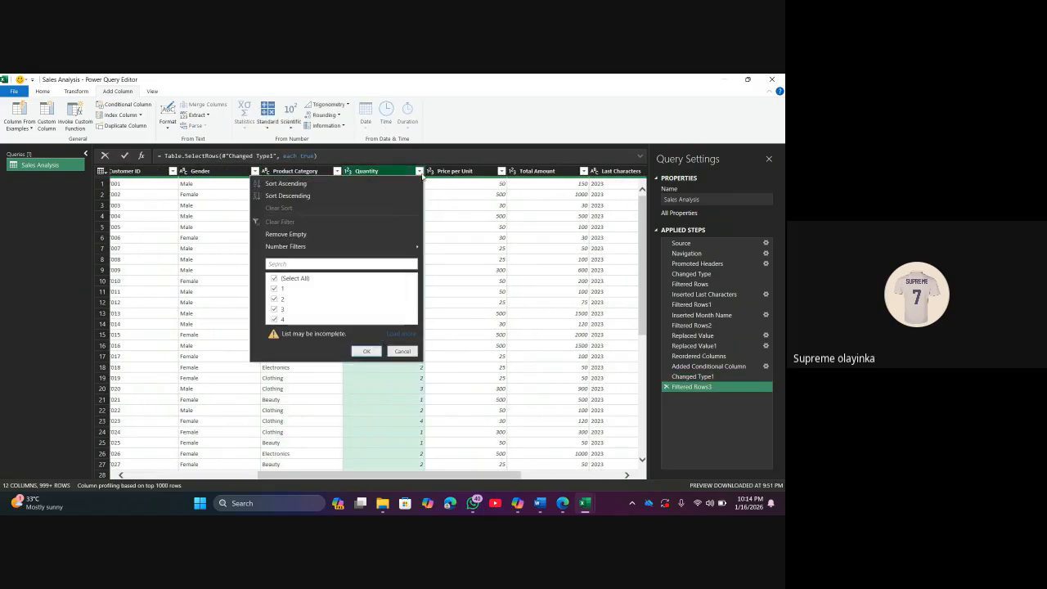
{"action": "left_click", "coordinate": [502, 172]}
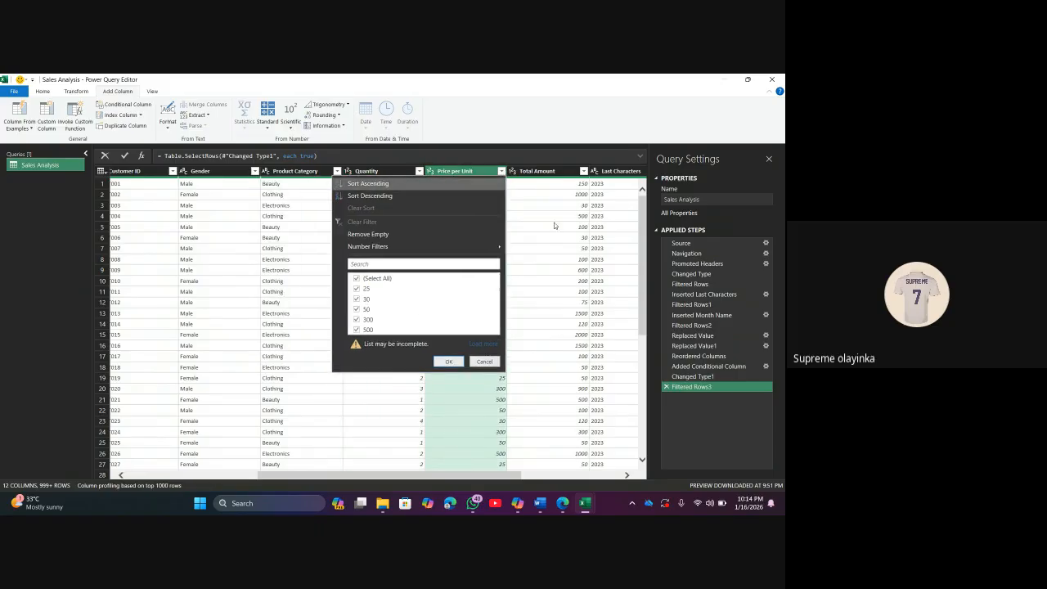
{"action": "left_click", "coordinate": [568, 238]}
{"action": "scroll", "coordinate": [568, 239], "scroll_direction": "right", "scroll_amount": 4}
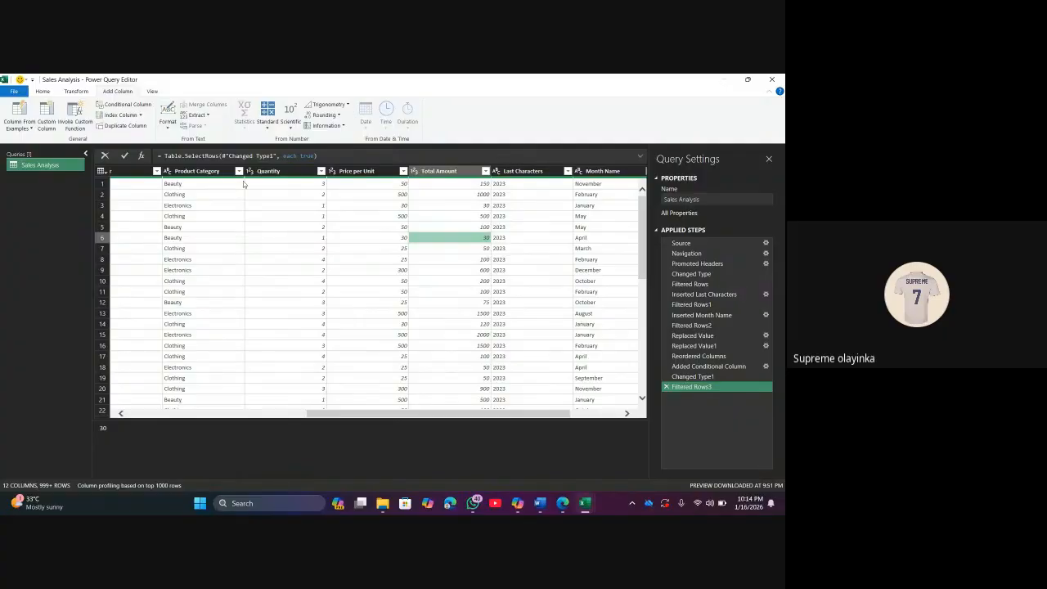
Add a column that multiplies Quantity by Price per Unit and place it directly after Total Amount
{"action": "left_click", "coordinate": [271, 172]}
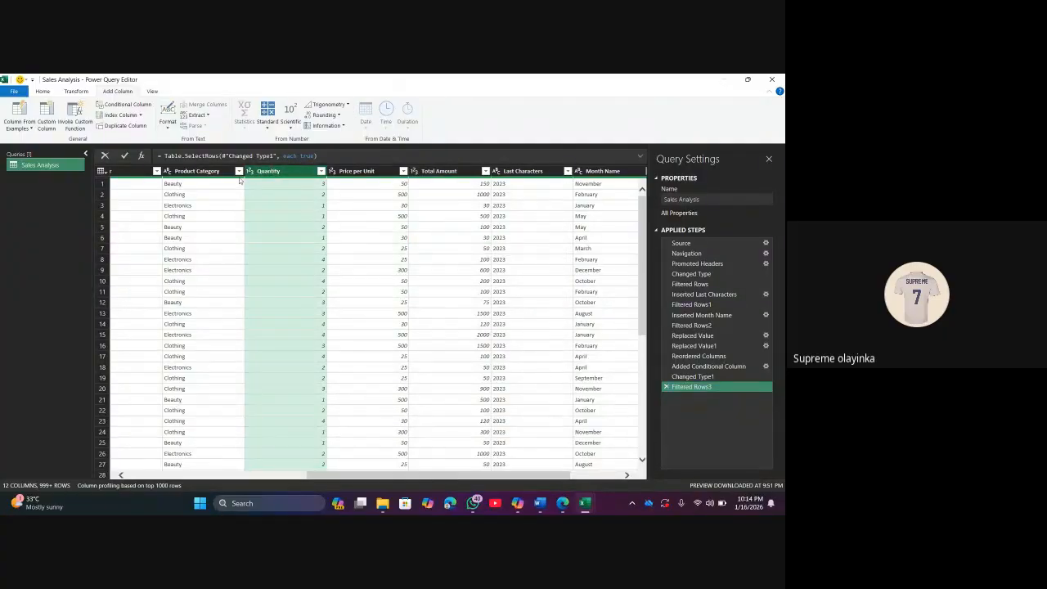
{"action": "left_click", "coordinate": [300, 184]}
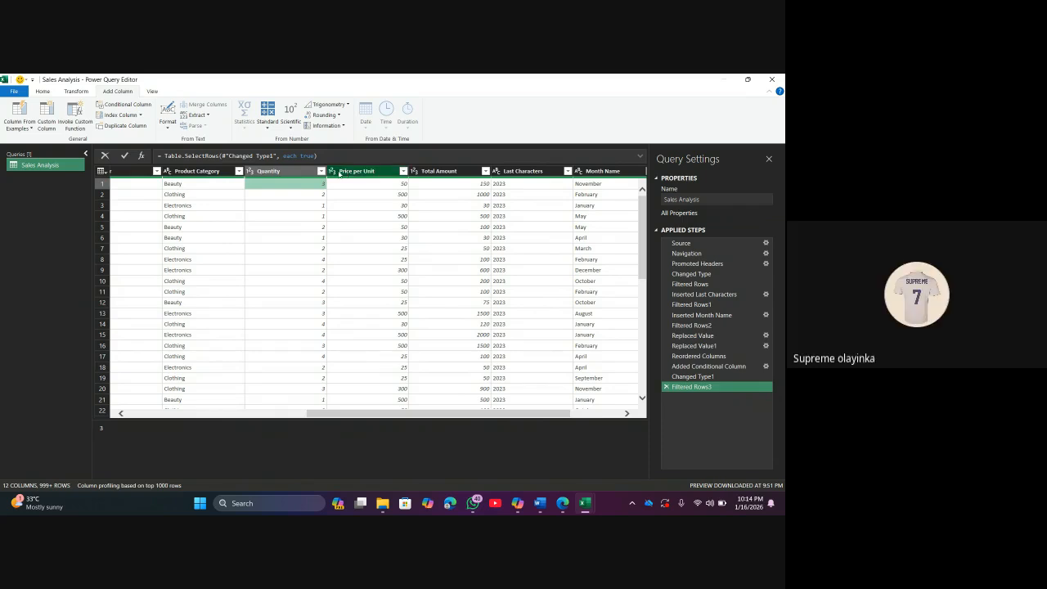
{"action": "left_click", "coordinate": [286, 171]}
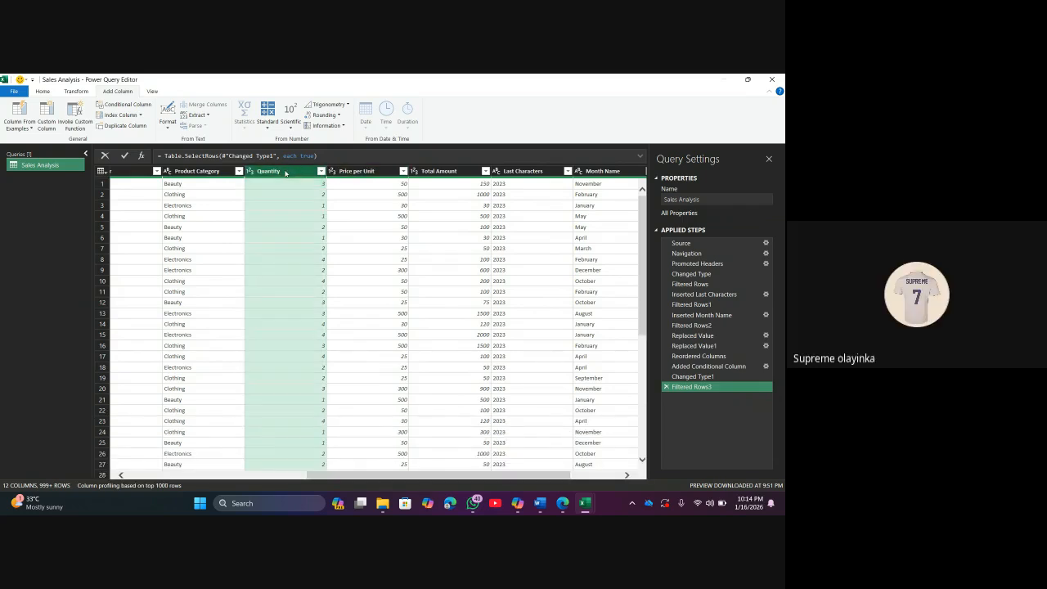
{"action": "left_click", "coordinate": [350, 172], "text": "ctrl"}
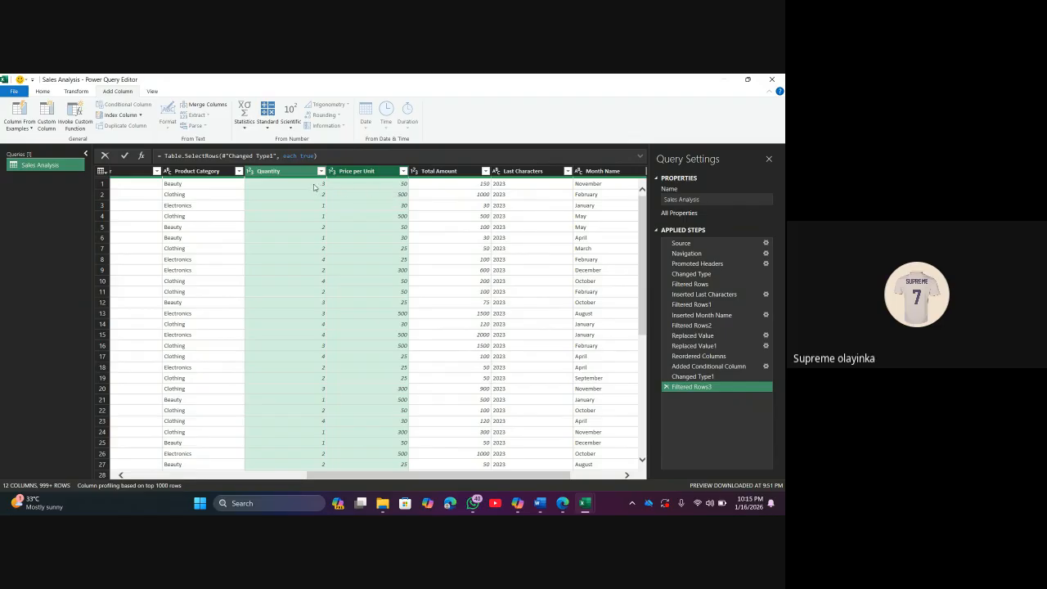
{"action": "left_click", "coordinate": [73, 93]}
{"action": "left_click", "coordinate": [45, 92]}
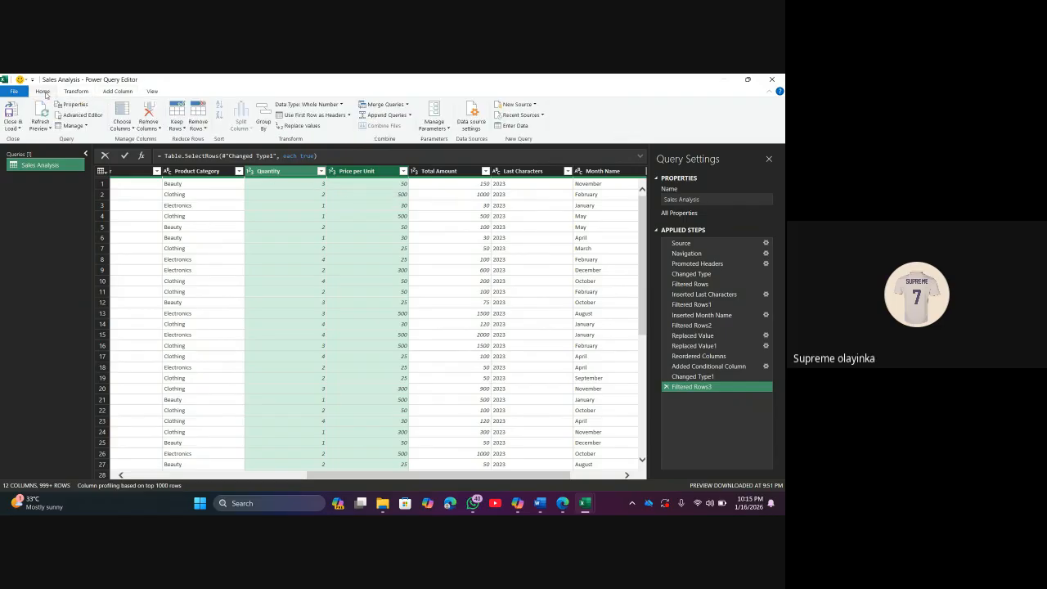
{"action": "left_click", "coordinate": [121, 92]}
{"action": "left_click", "coordinate": [76, 91]}
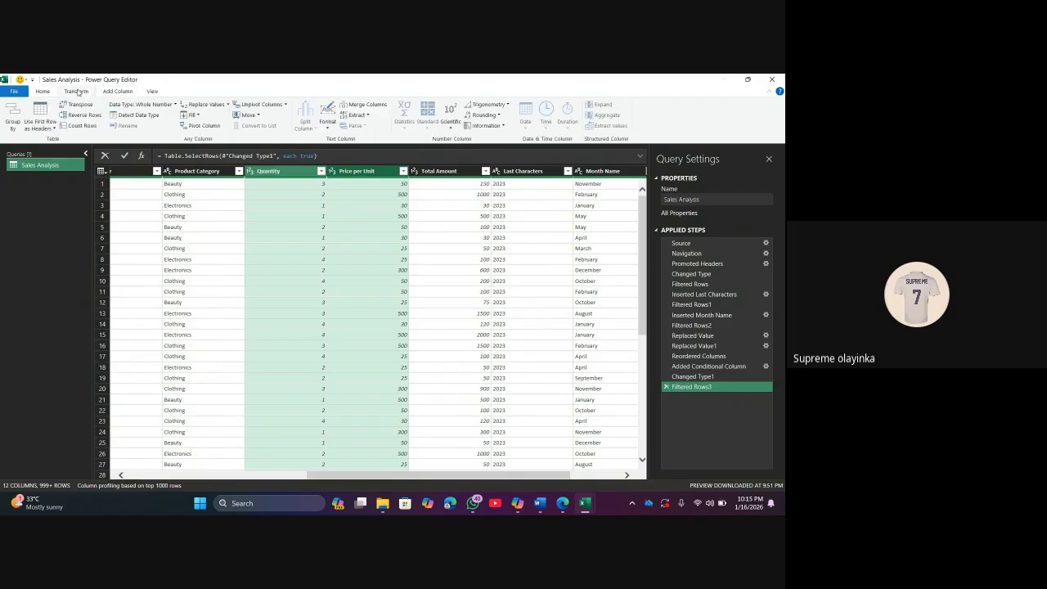
{"action": "left_click", "coordinate": [52, 91]}
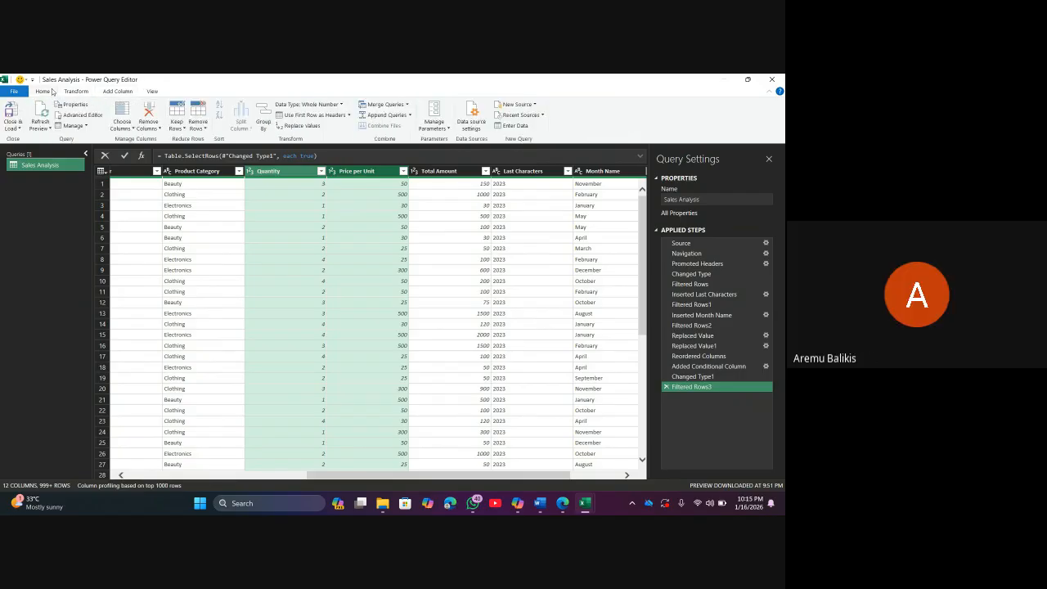
{"action": "left_click", "coordinate": [126, 93]}
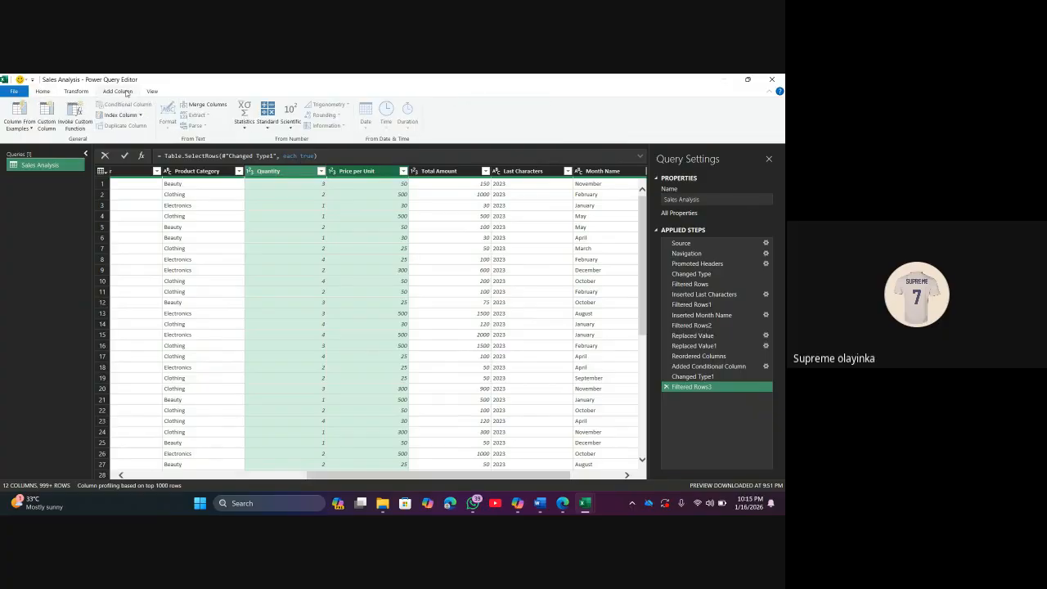
{"action": "left_click", "coordinate": [267, 124]}
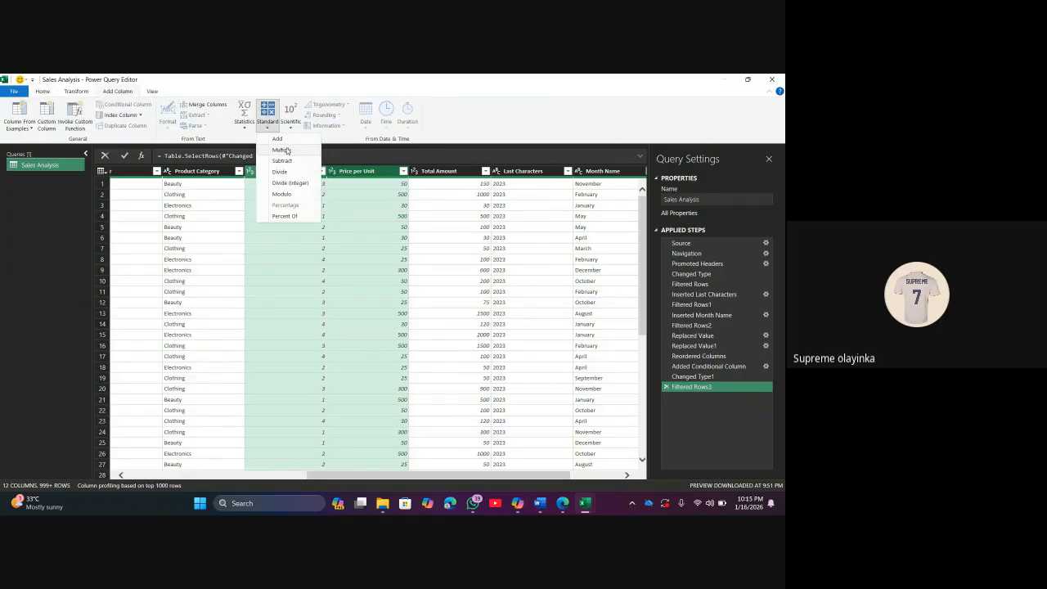
{"action": "left_click", "coordinate": [282, 151]}
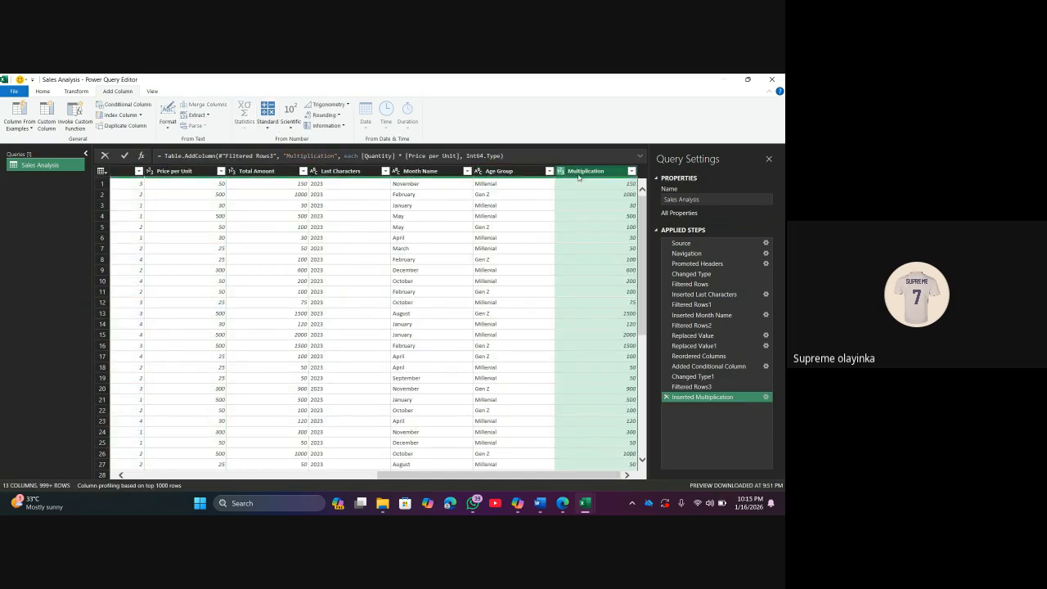
{"action": "left_click_drag", "start_coordinate": [602, 171], "coordinate": [350, 198]}
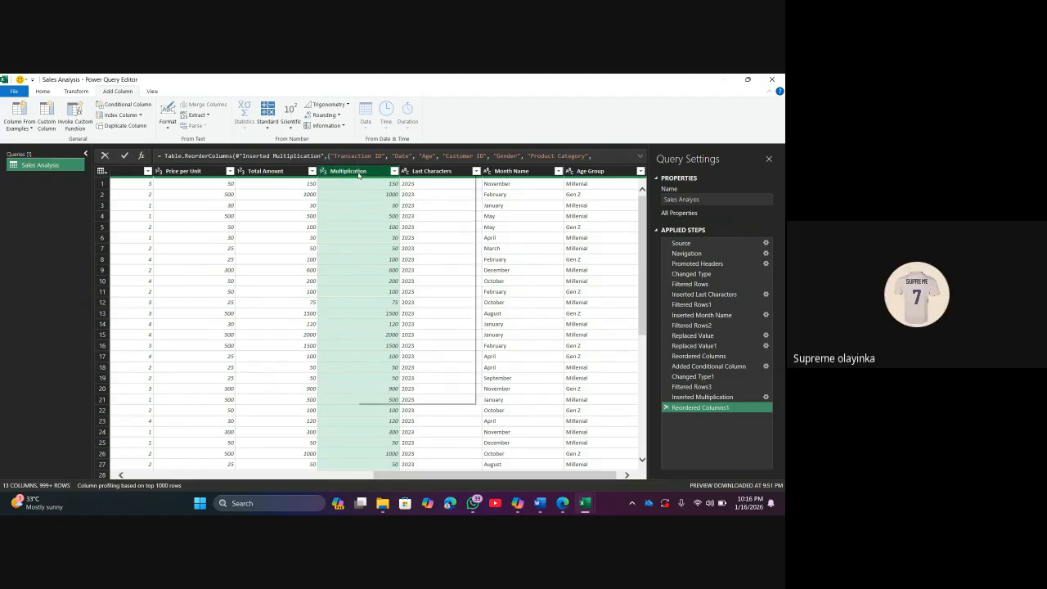
Remove the Multiplication column and restore it by deleting the Removed Columns step from the applied steps
{"action": "right_click", "coordinate": [357, 173]}
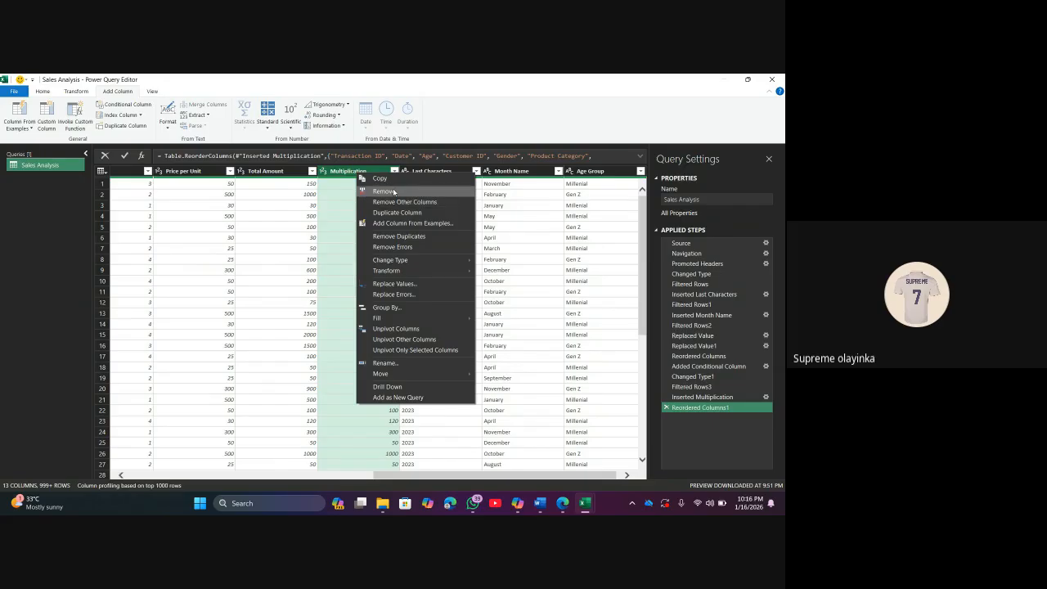
{"action": "left_click", "coordinate": [338, 175]}
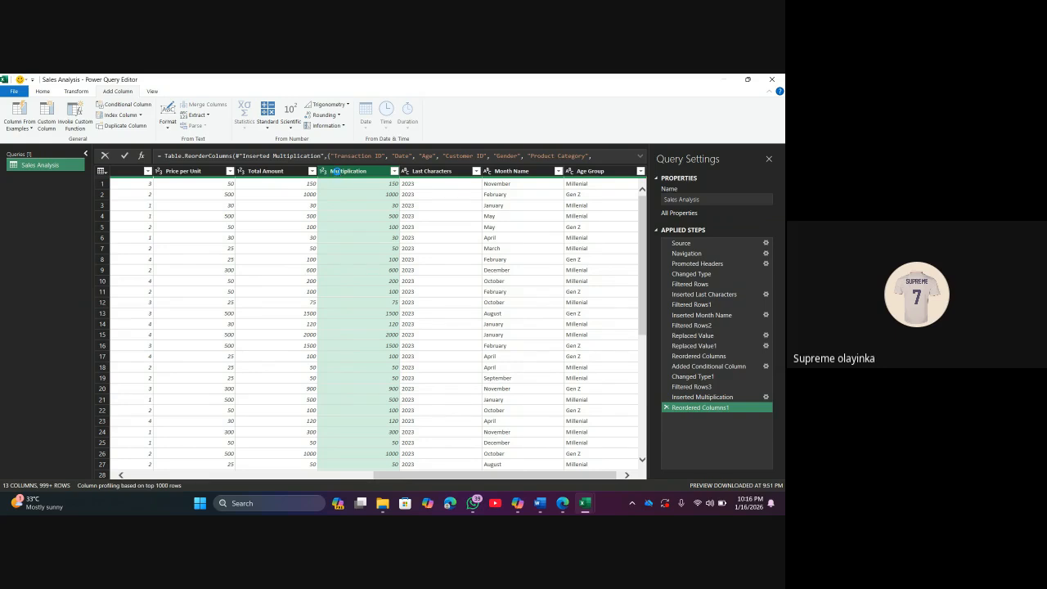
{"action": "key", "text": "Delete"}
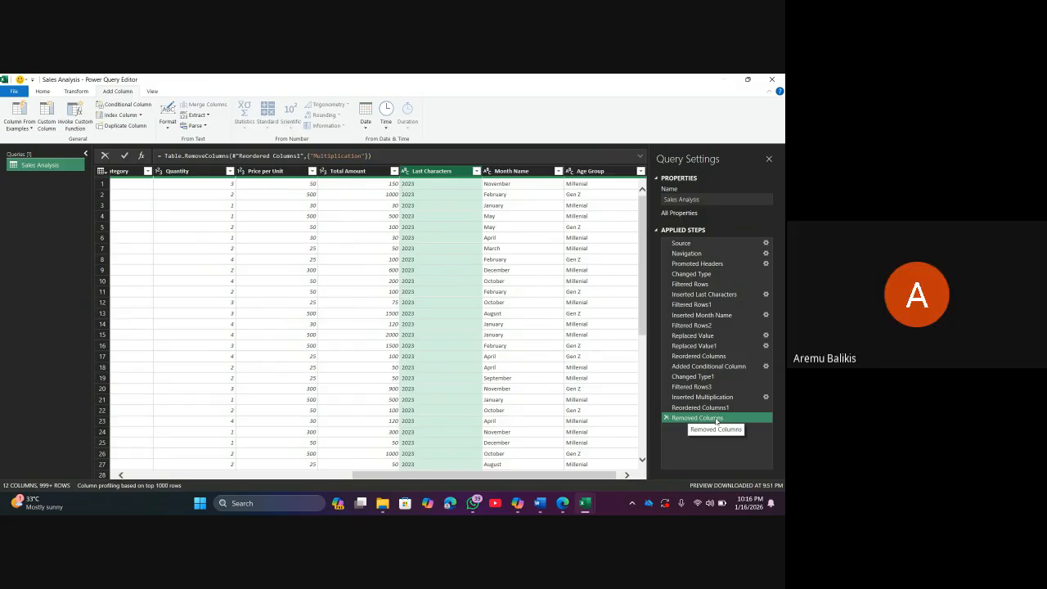
{"action": "left_click", "coordinate": [668, 418]}
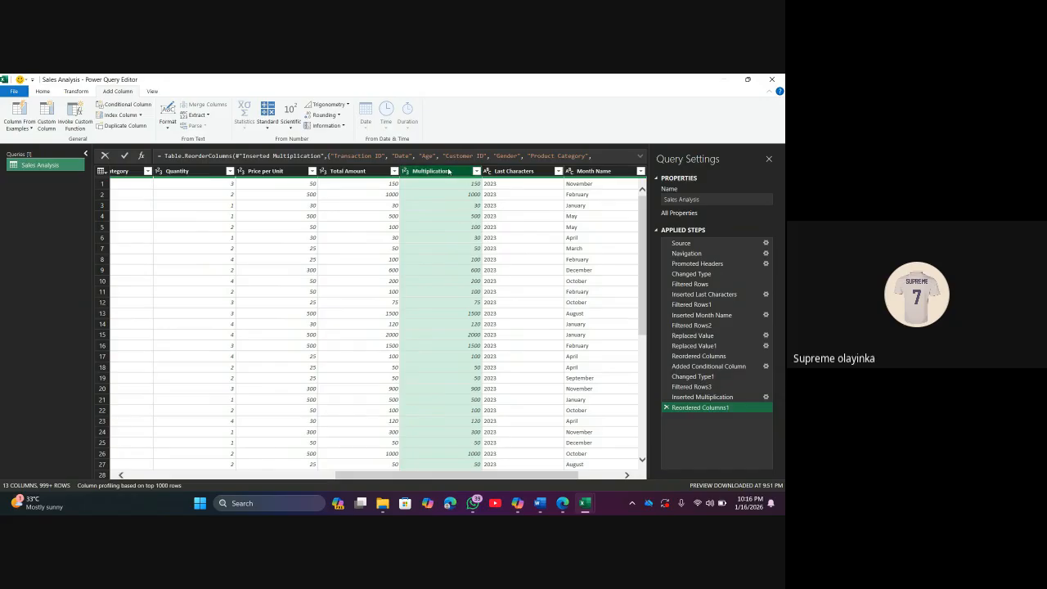
Rename the Multiplication column as T.Amount and remove it from the table
{"action": "right_click", "coordinate": [449, 171]}
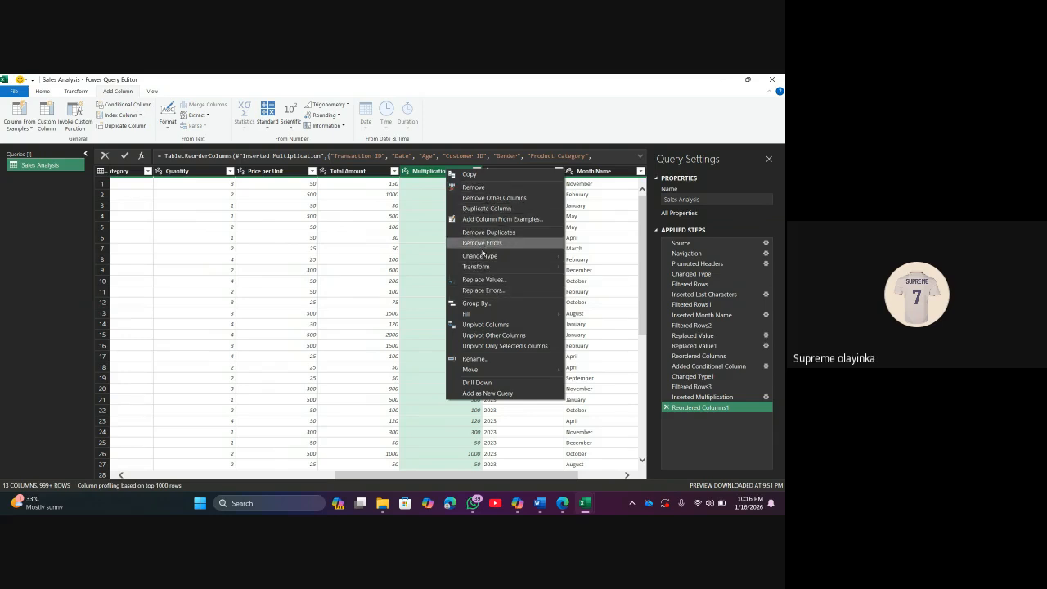
{"action": "mouse_move", "coordinate": [483, 257]}
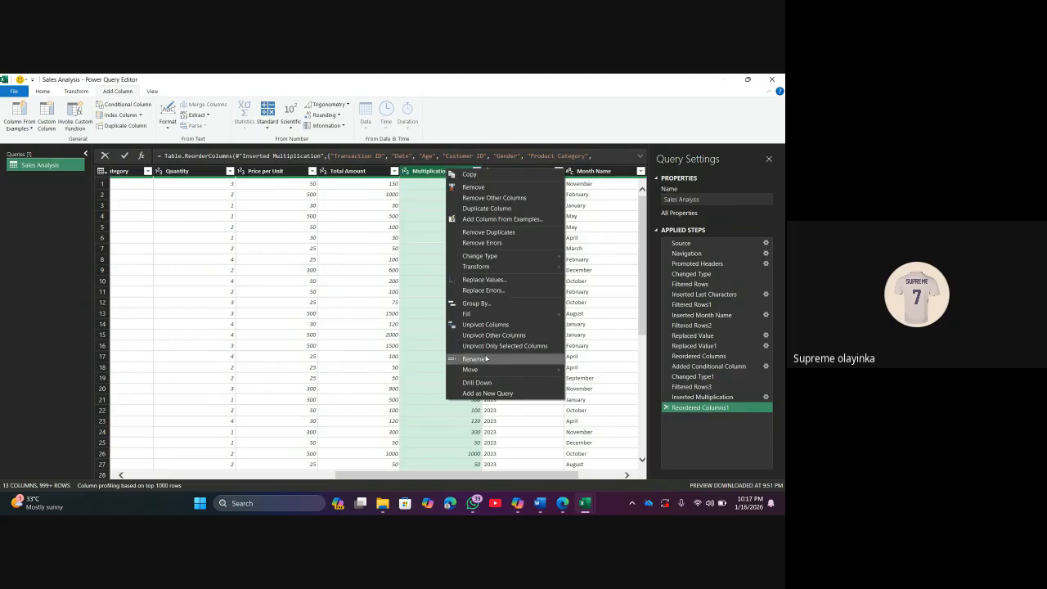
{"action": "double_click", "coordinate": [421, 172]}
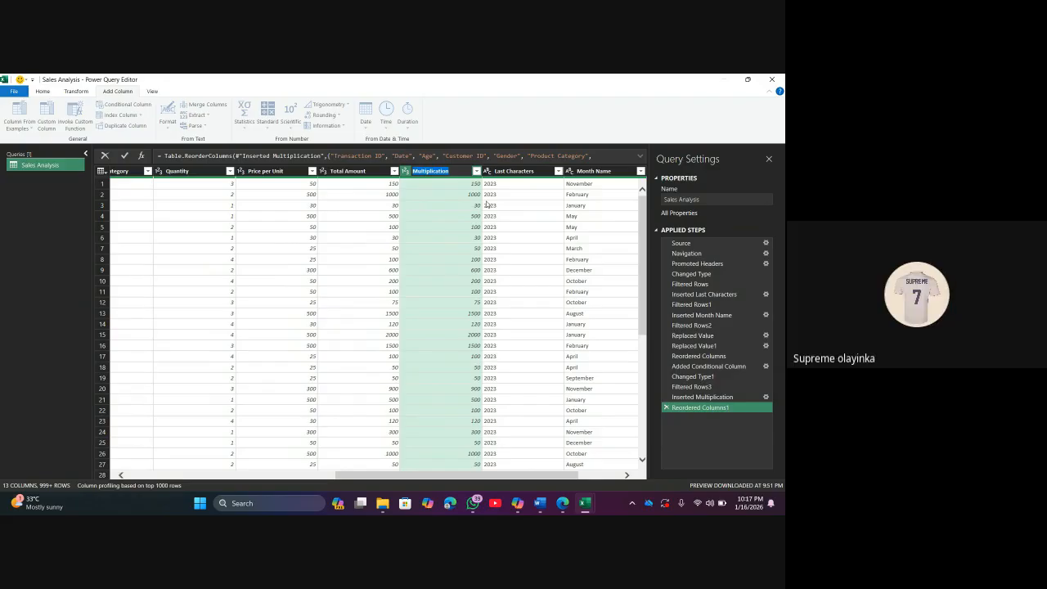
{"action": "key", "text": "BackSpace"}
{"action": "type", "text": "T Amoun"}
{"action": "key", "text": "Return"}
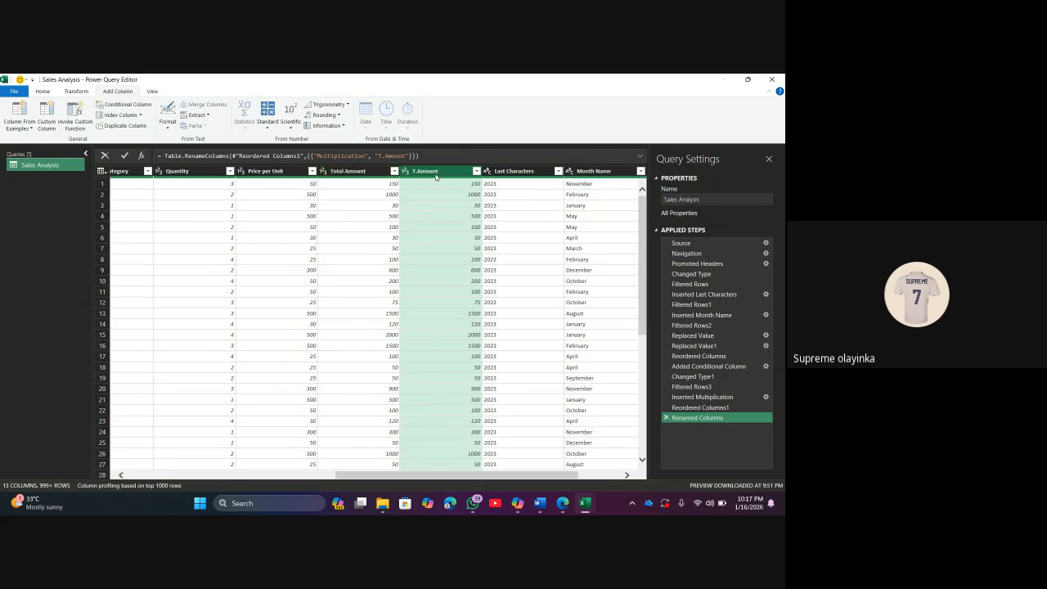
{"action": "key", "text": "Delete"}
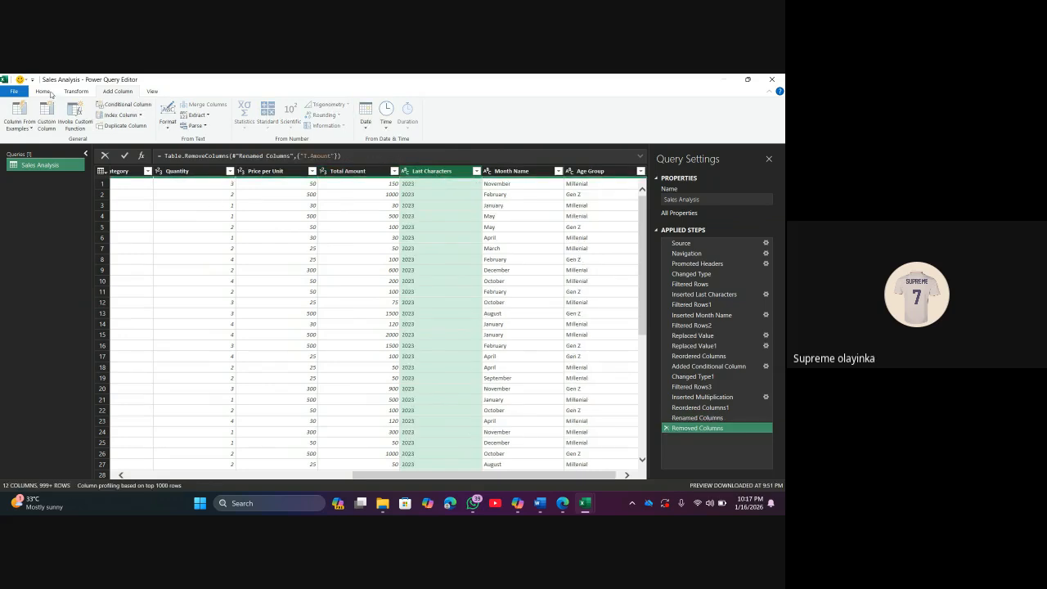
Turn on column quality for the Sales Analysis query and review the valid, error and empty percentages across its columns
{"action": "scroll", "coordinate": [407, 322], "scroll_direction": "right", "scroll_amount": 1}
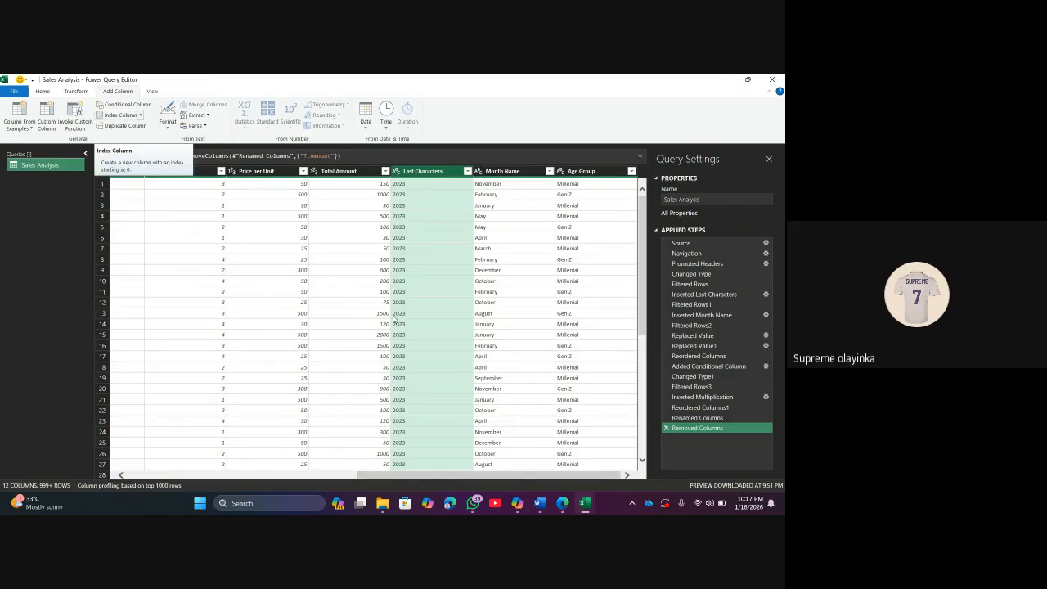
{"action": "left_click", "coordinate": [42, 92]}
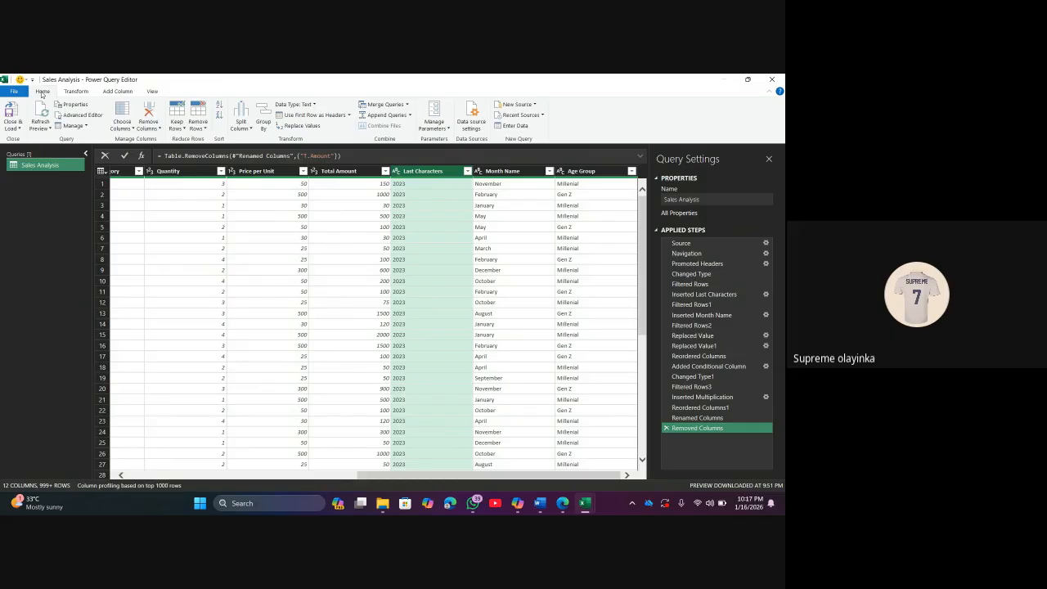
{"action": "left_click", "coordinate": [146, 94]}
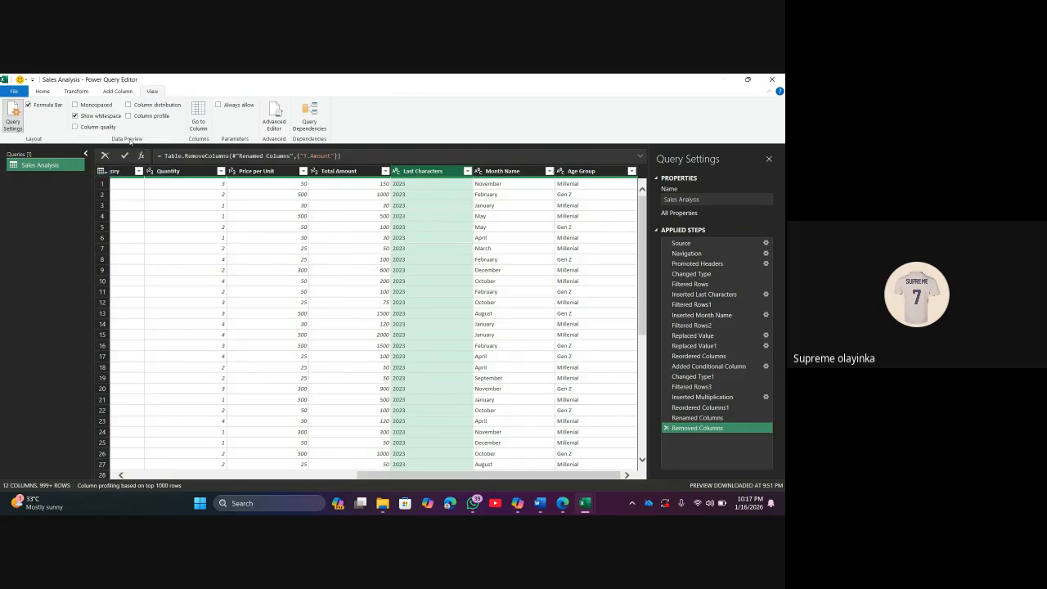
{"action": "left_click", "coordinate": [76, 128]}
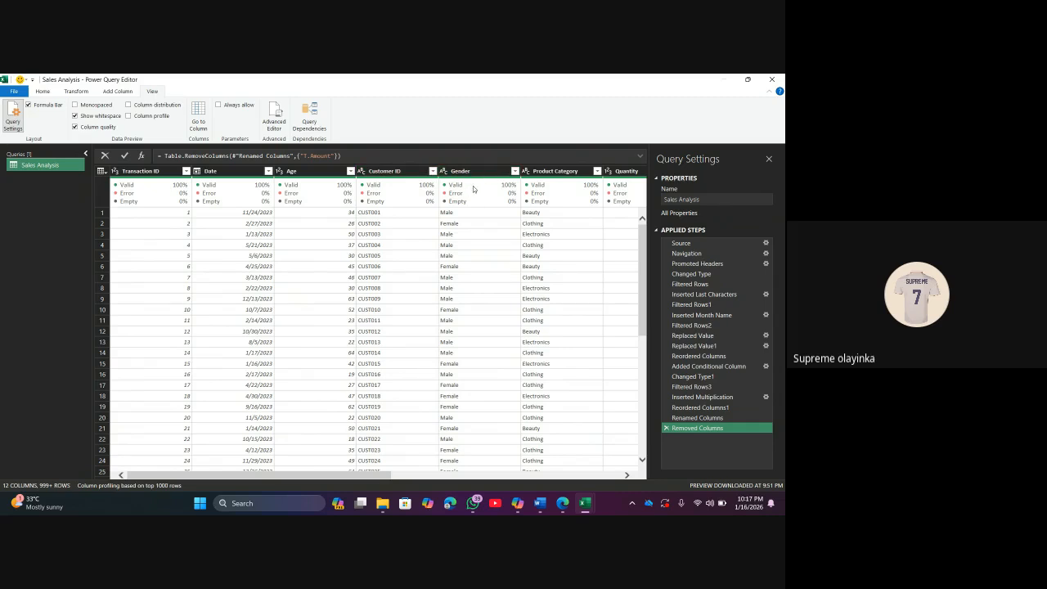
{"action": "mouse_move", "coordinate": [409, 191]}
{"action": "mouse_move", "coordinate": [180, 191]}
{"action": "mouse_move", "coordinate": [263, 191]}
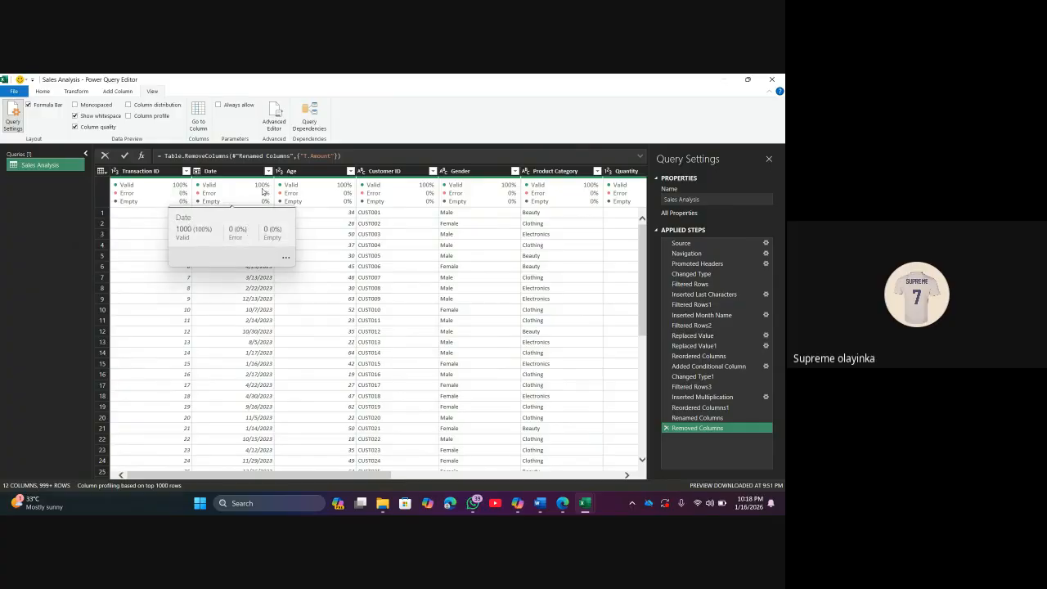
{"action": "scroll", "coordinate": [432, 216], "scroll_direction": "right", "scroll_amount": 5}
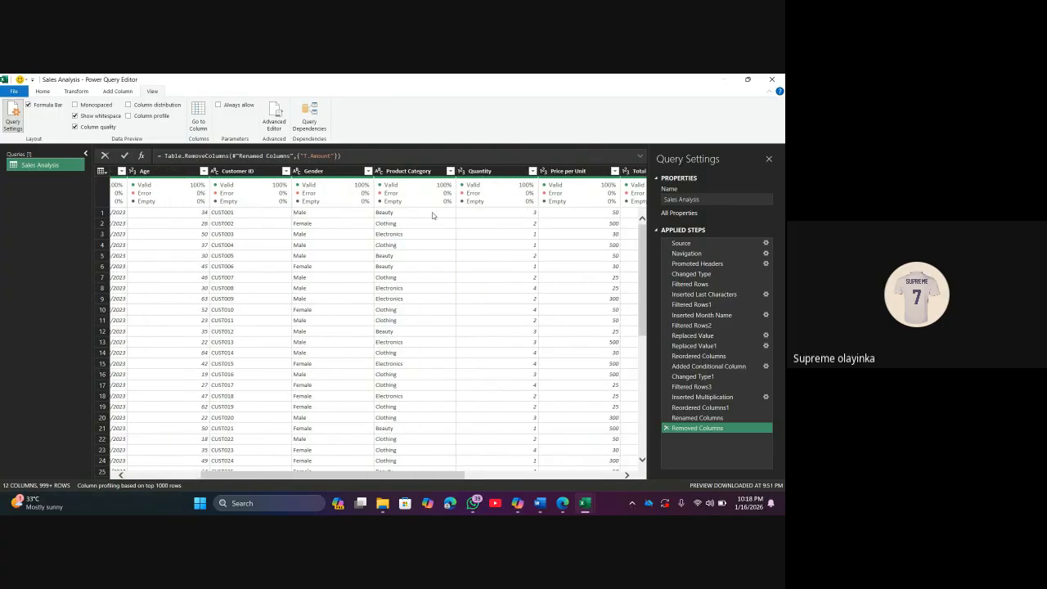
{"action": "scroll", "coordinate": [432, 216], "scroll_direction": "right", "scroll_amount": 10}
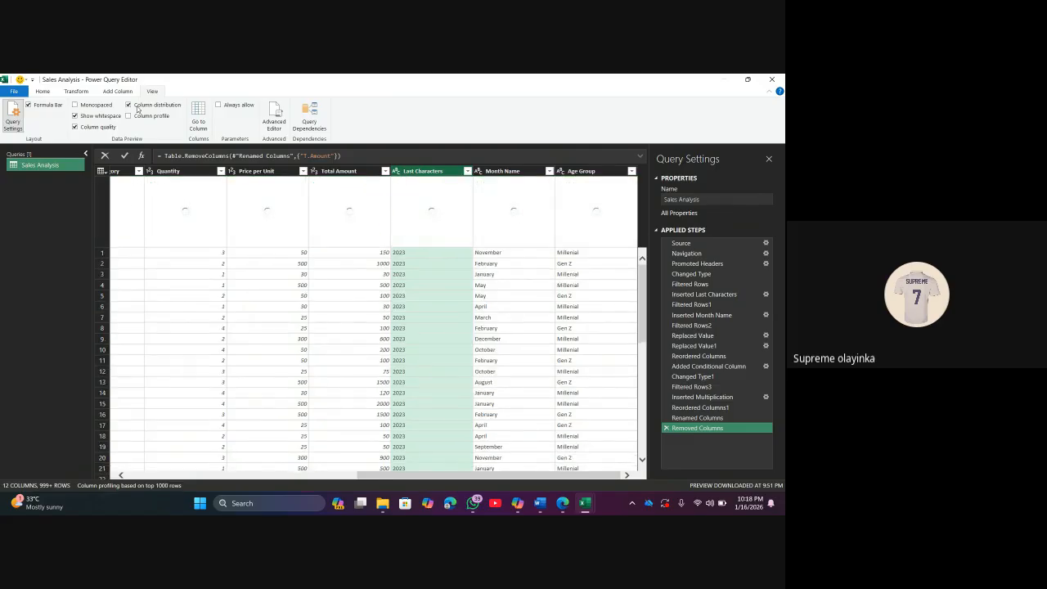
Turn on column distribution, then load the full Quantity filter list and apply the filter with all values selected
{"action": "left_click", "coordinate": [131, 105]}
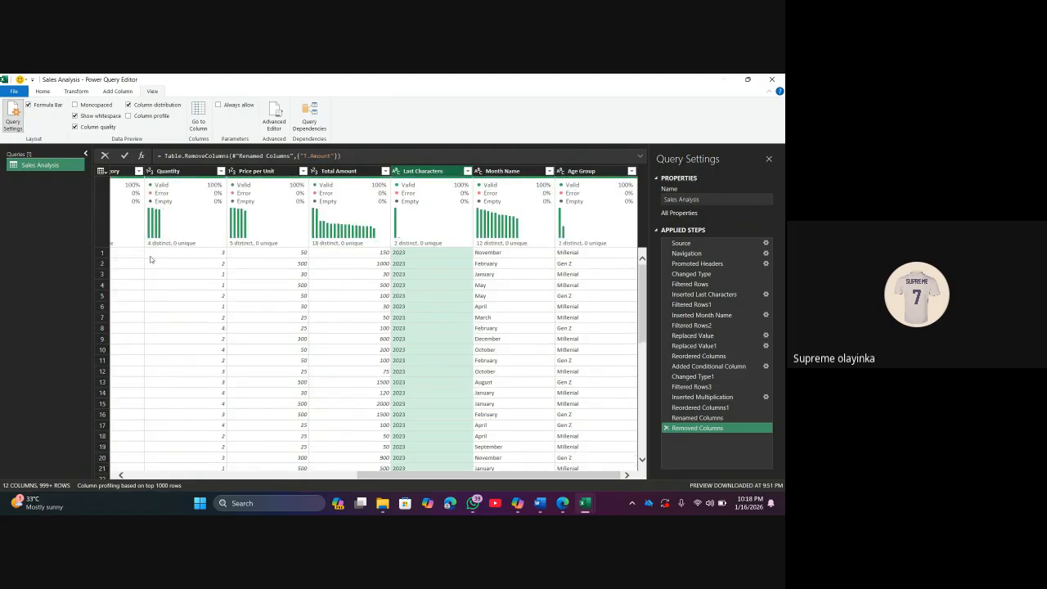
{"action": "mouse_move", "coordinate": [174, 243]}
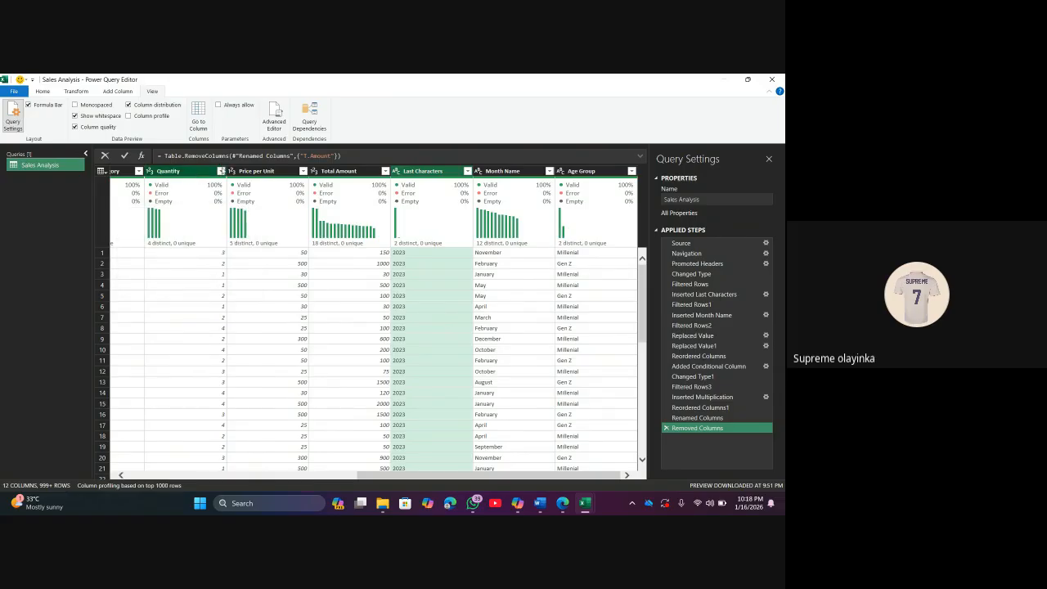
{"action": "left_click", "coordinate": [221, 171]}
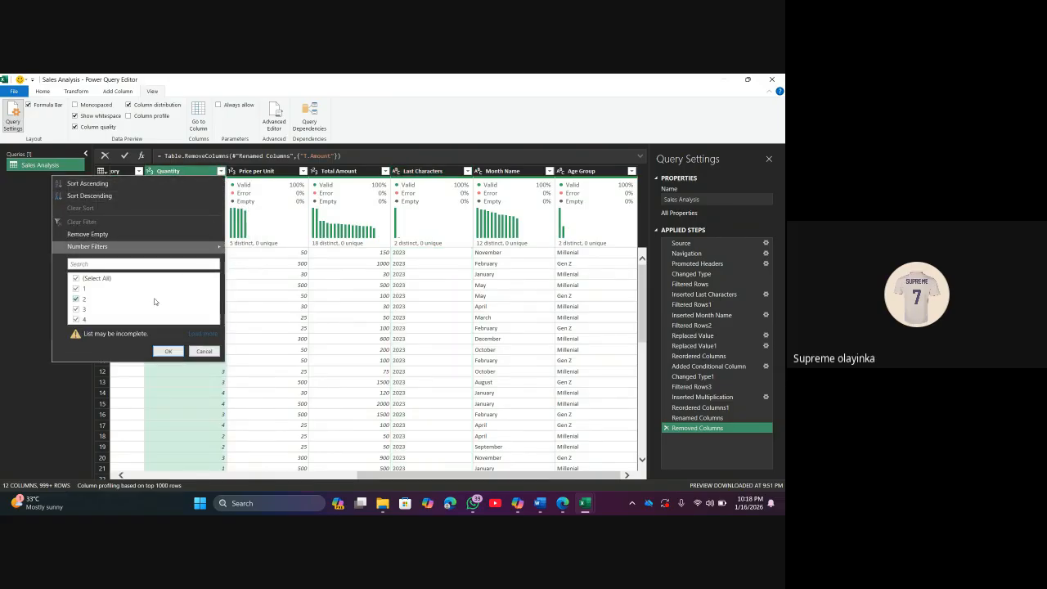
{"action": "left_click", "coordinate": [204, 334]}
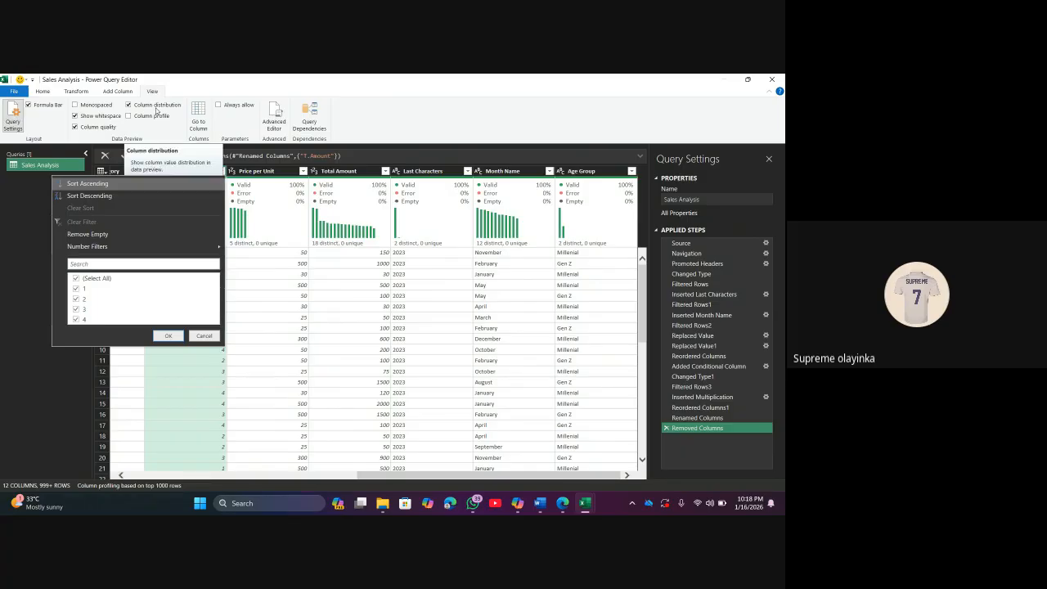
{"action": "left_click", "coordinate": [169, 336]}
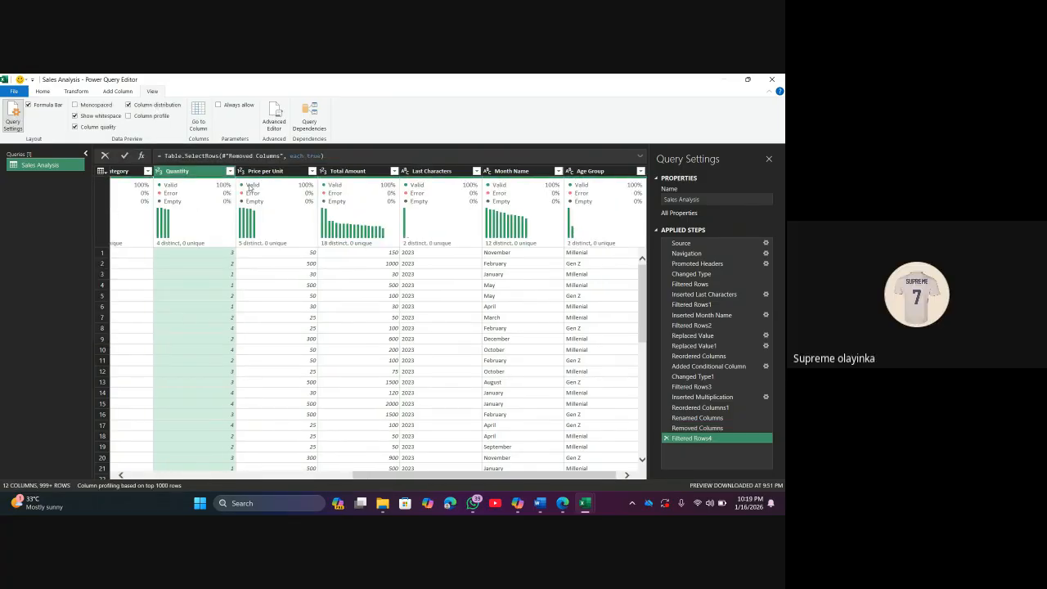
Examine the distribution charts and the distinct and unique counts of the columns from Price per Unit to Age Group
{"action": "mouse_move", "coordinate": [252, 188]}
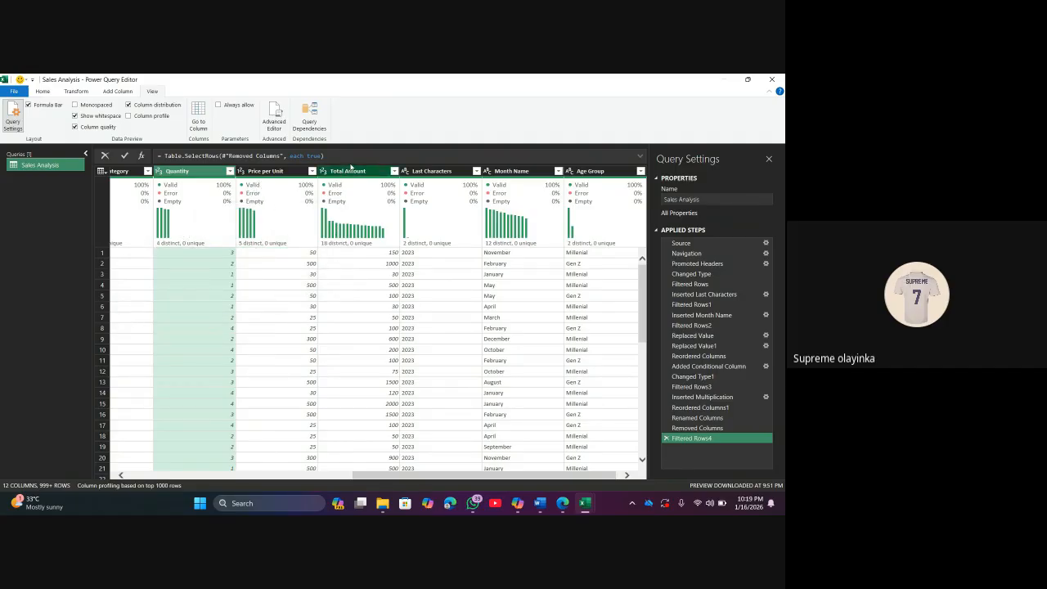
{"action": "mouse_move", "coordinate": [299, 234]}
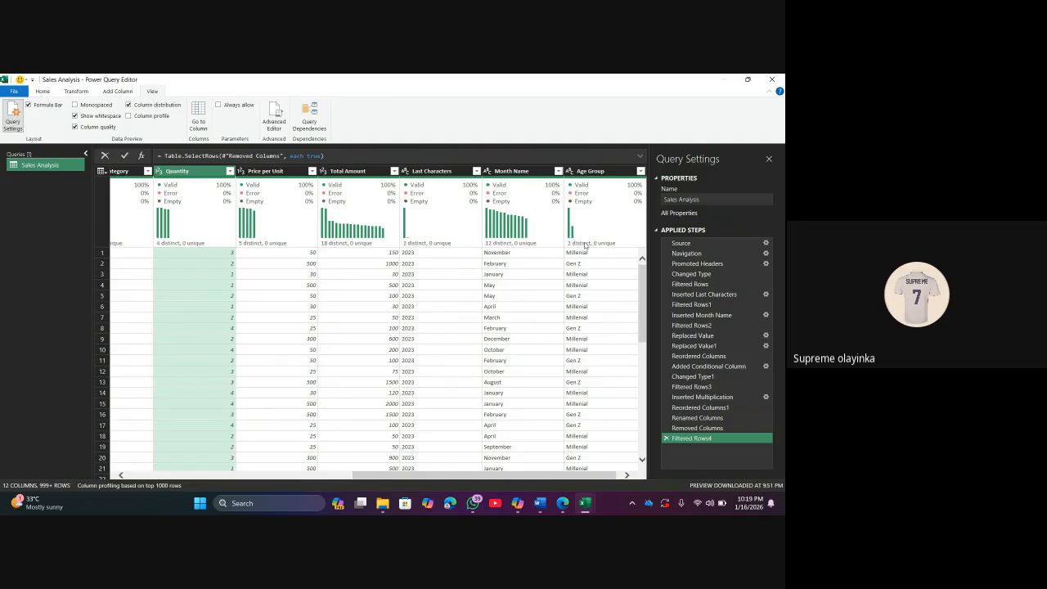
{"action": "mouse_move", "coordinate": [573, 247]}
{"action": "mouse_move", "coordinate": [572, 227]}
{"action": "mouse_move", "coordinate": [419, 228]}
{"action": "mouse_move", "coordinate": [404, 235]}
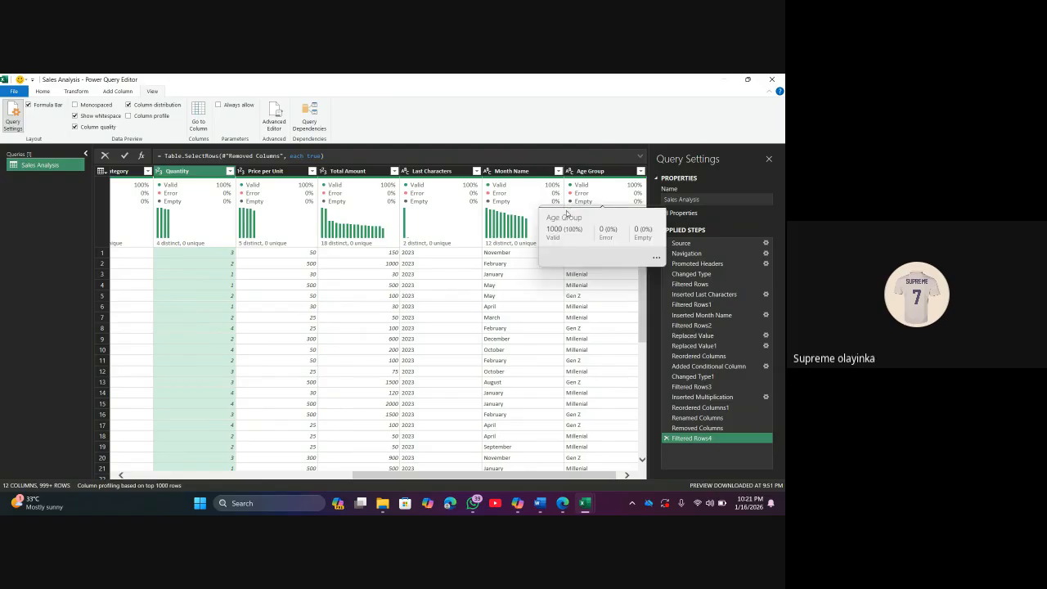
{"action": "mouse_move", "coordinate": [548, 246]}
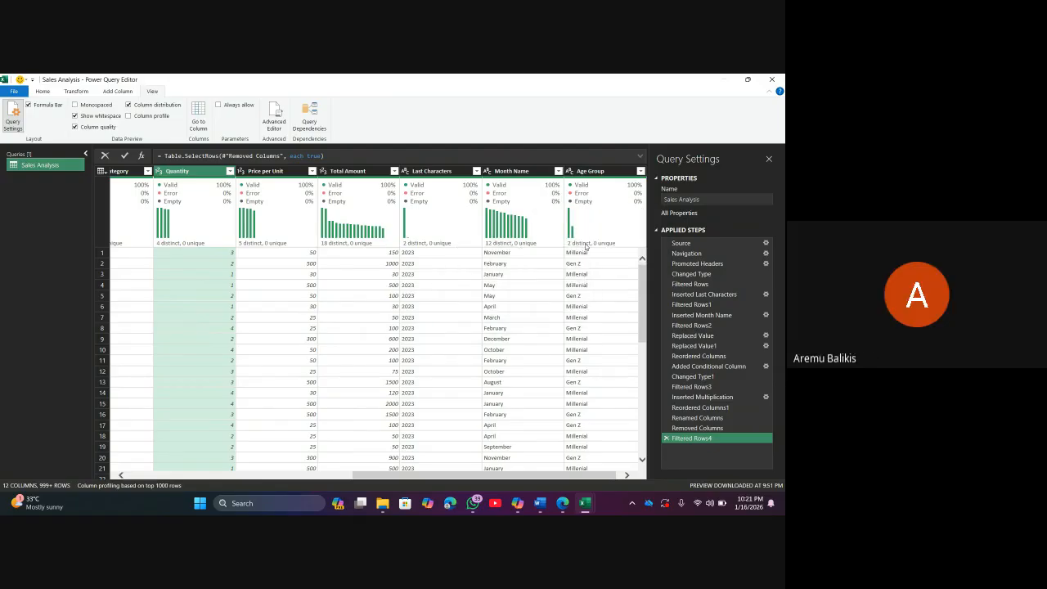
{"action": "mouse_move", "coordinate": [586, 246]}
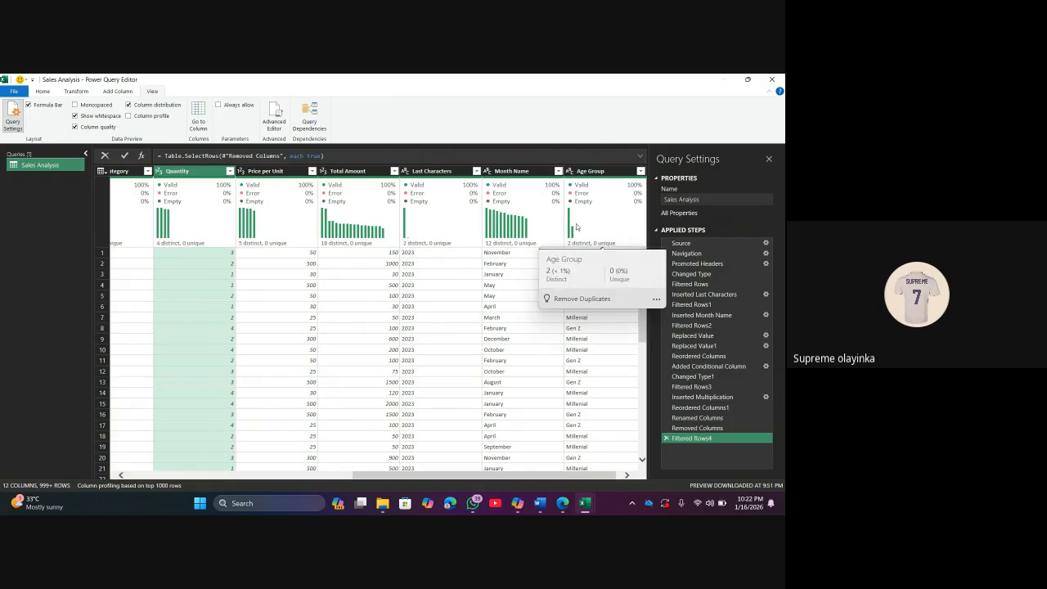
{"action": "mouse_move", "coordinate": [380, 217]}
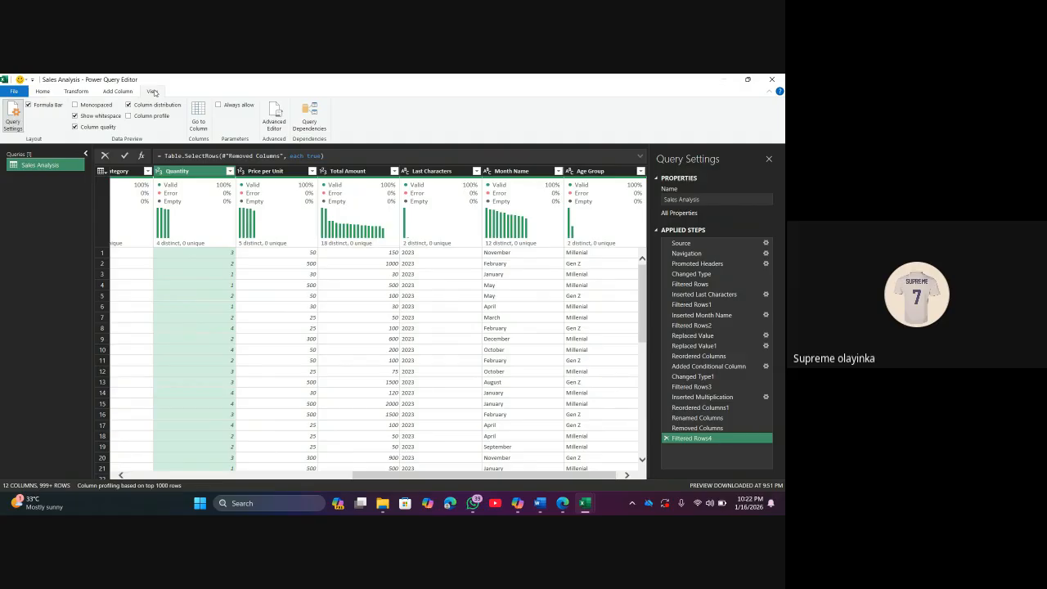
Close and load the query as a table on a new worksheet, adding it to the Data Model, and dismiss the table style tip
{"action": "left_click", "coordinate": [41, 92]}
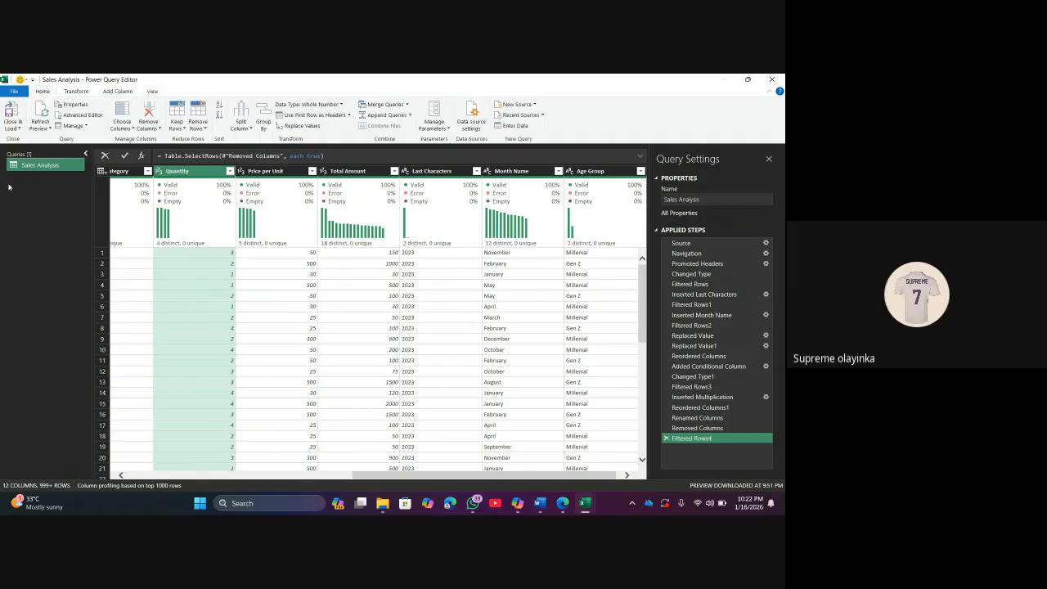
{"action": "left_click", "coordinate": [11, 126]}
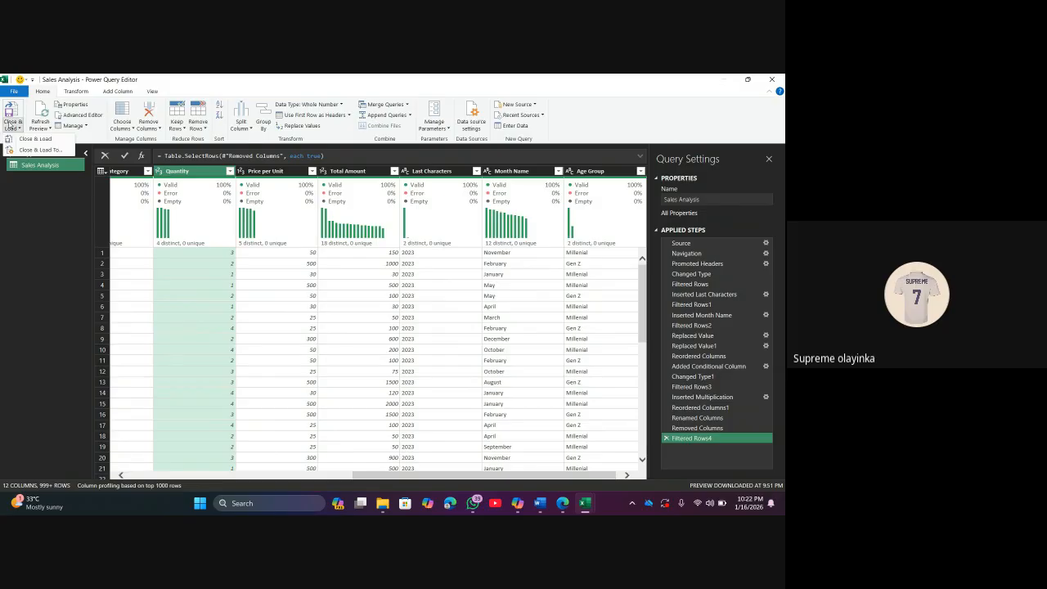
{"action": "left_click", "coordinate": [43, 151]}
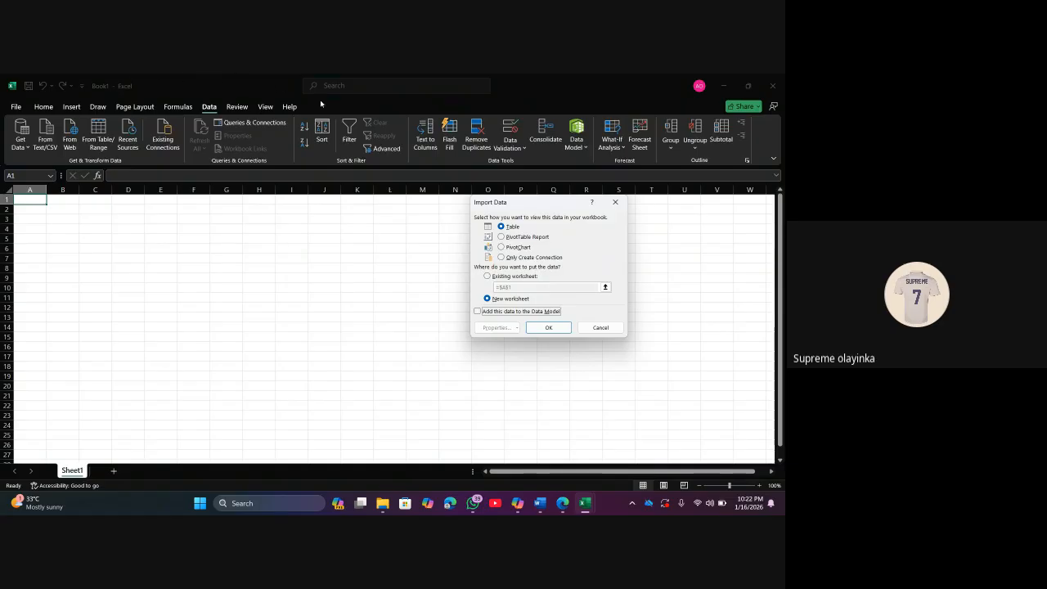
{"action": "left_click", "coordinate": [478, 311]}
{"action": "left_click", "coordinate": [550, 327]}
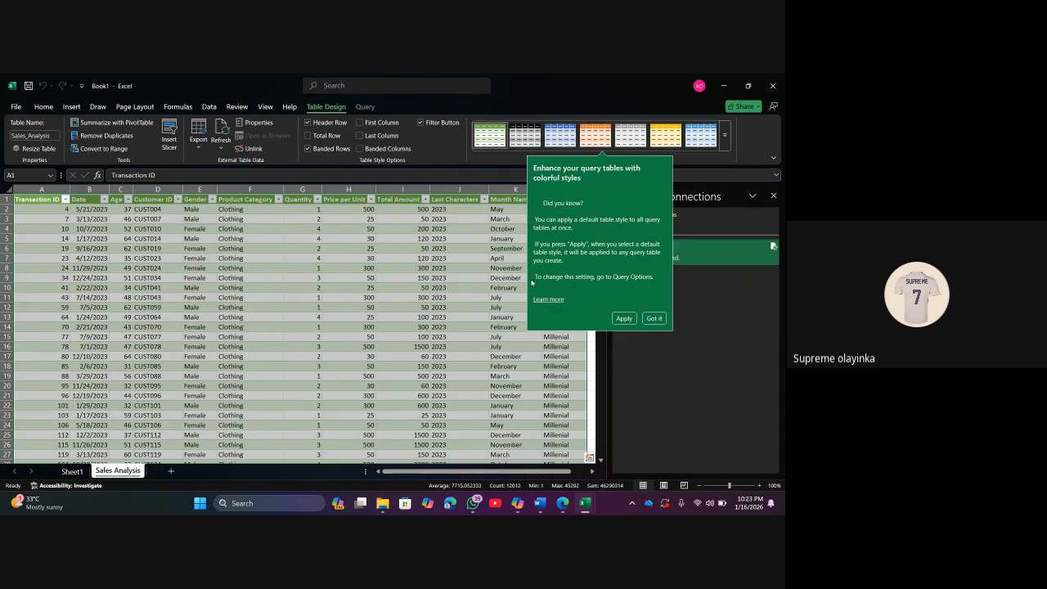
{"action": "left_click", "coordinate": [655, 318]}
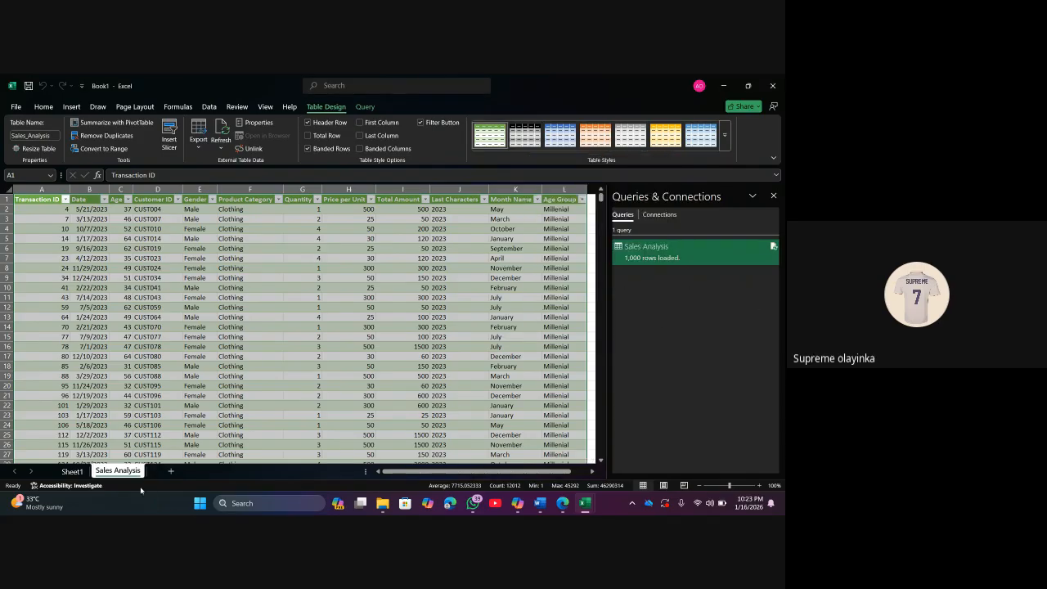
Check Sheet1, return to the Sales Analysis sheet and select a cell in the Price per Unit column
{"action": "left_click", "coordinate": [72, 472]}
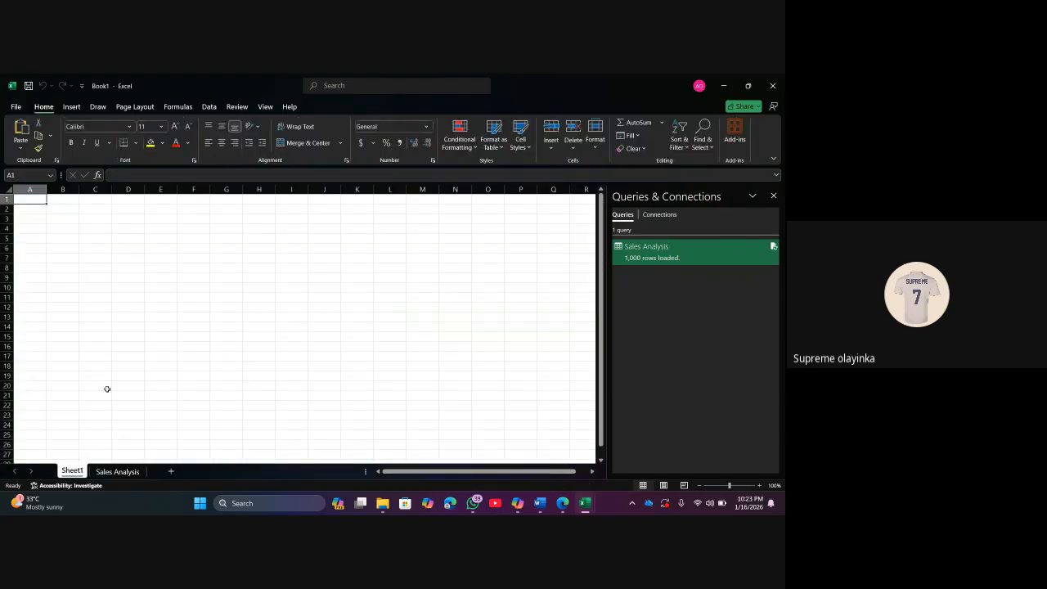
{"action": "left_click", "coordinate": [117, 471]}
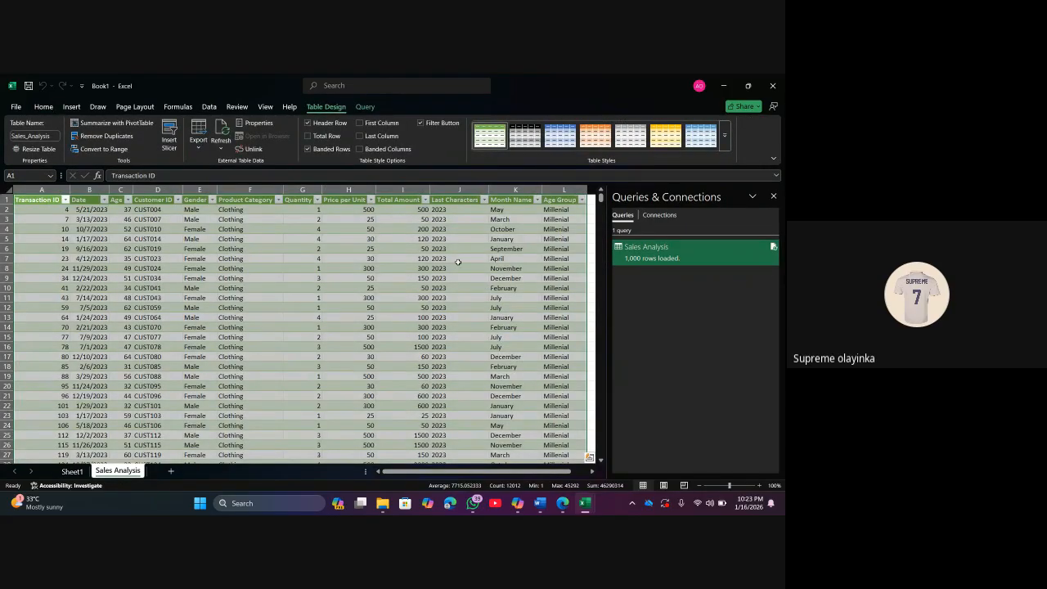
{"action": "left_click", "coordinate": [370, 322]}
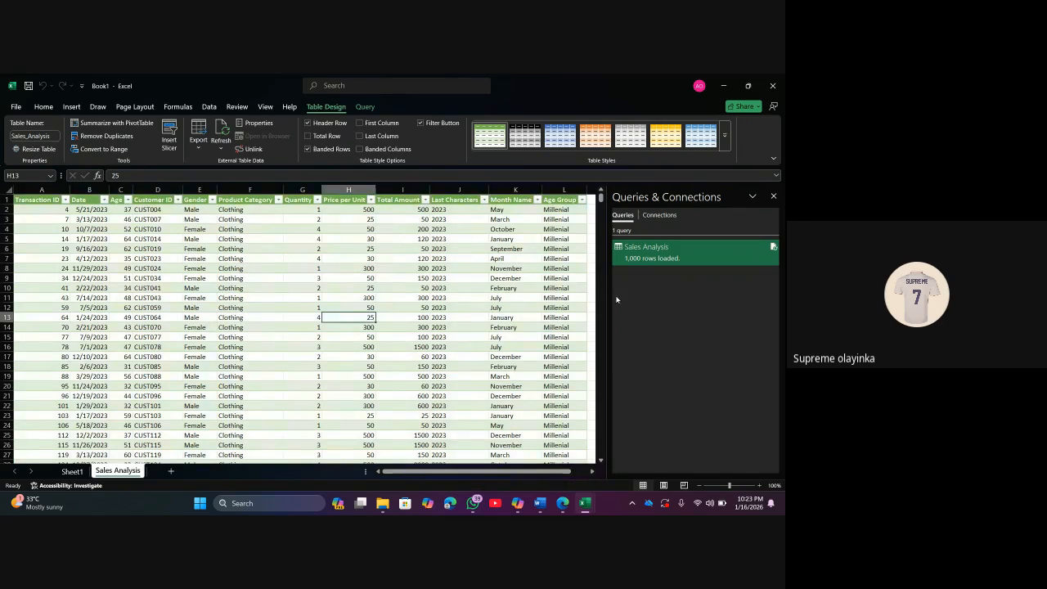
Close the Queries & Connections pane and display it again
{"action": "left_click", "coordinate": [772, 198]}
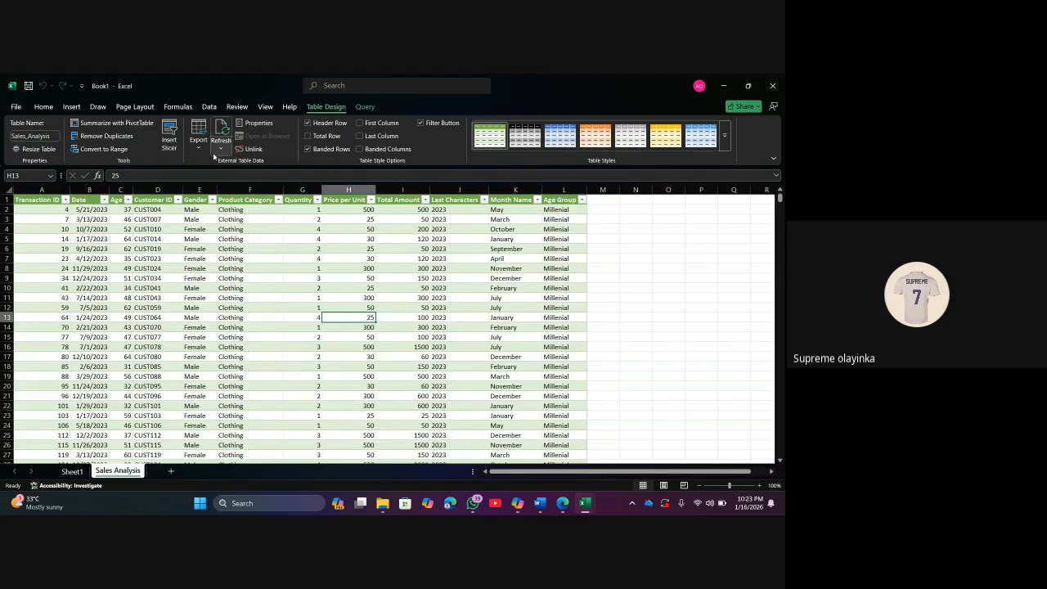
{"action": "left_click", "coordinate": [209, 106]}
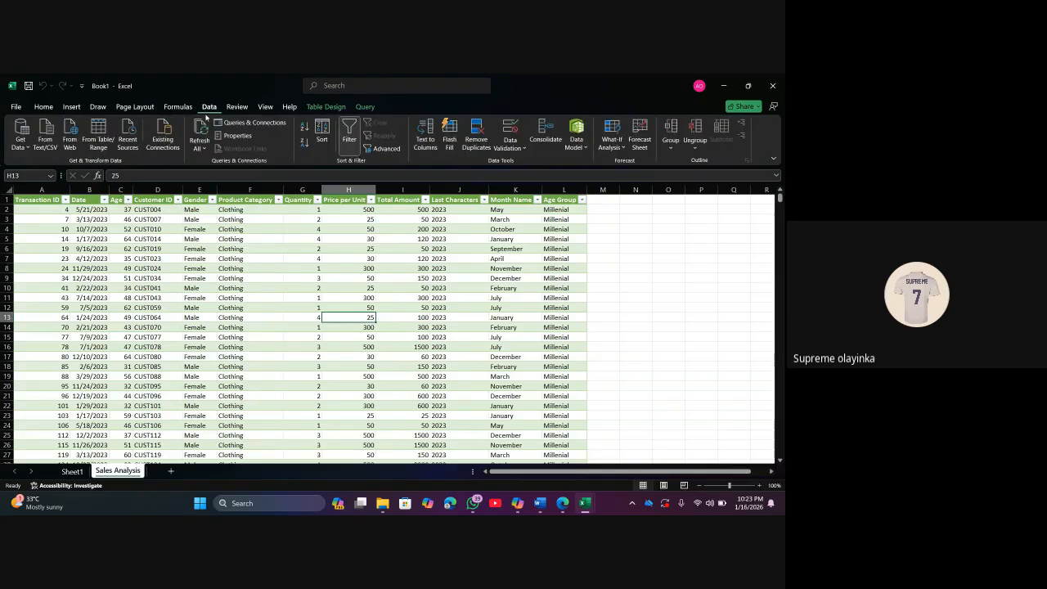
{"action": "left_click", "coordinate": [237, 124]}
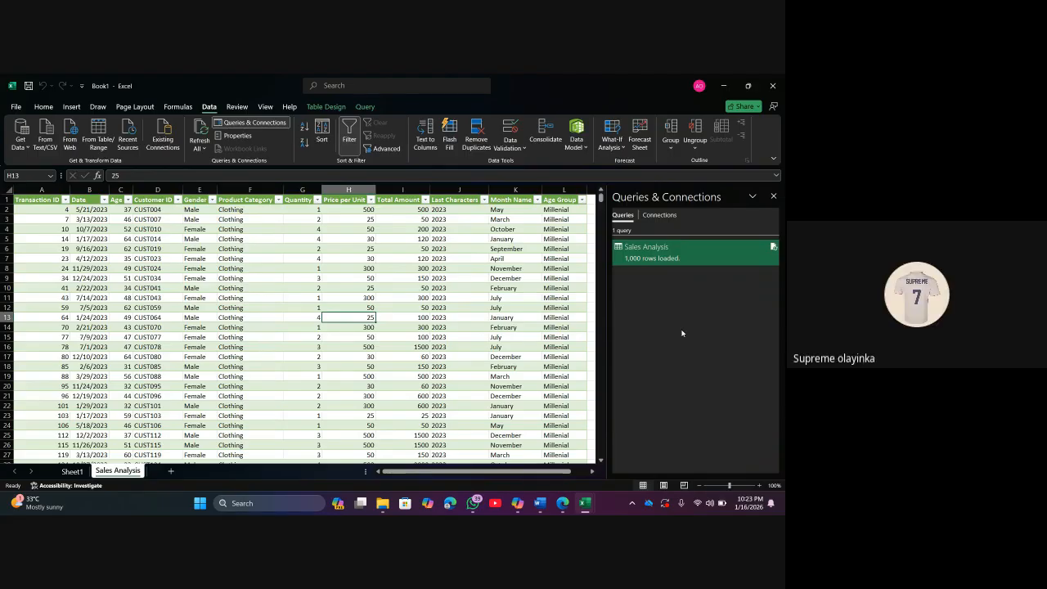
Look over the actions available for the Sales Analysis query, then hide and redisplay Queries & Connections
{"action": "right_click", "coordinate": [668, 249]}
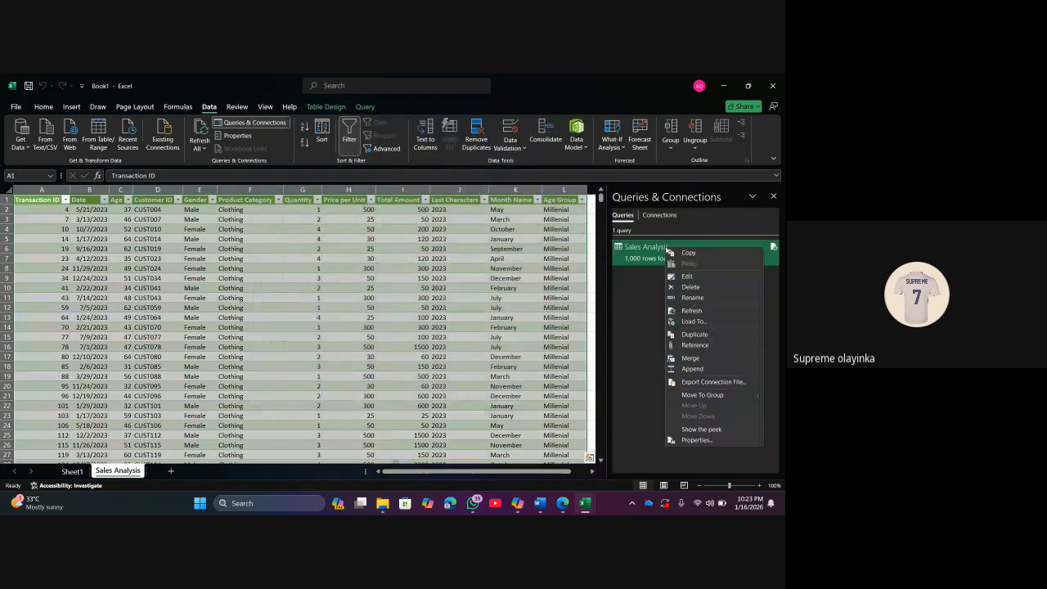
{"action": "left_click", "coordinate": [647, 247]}
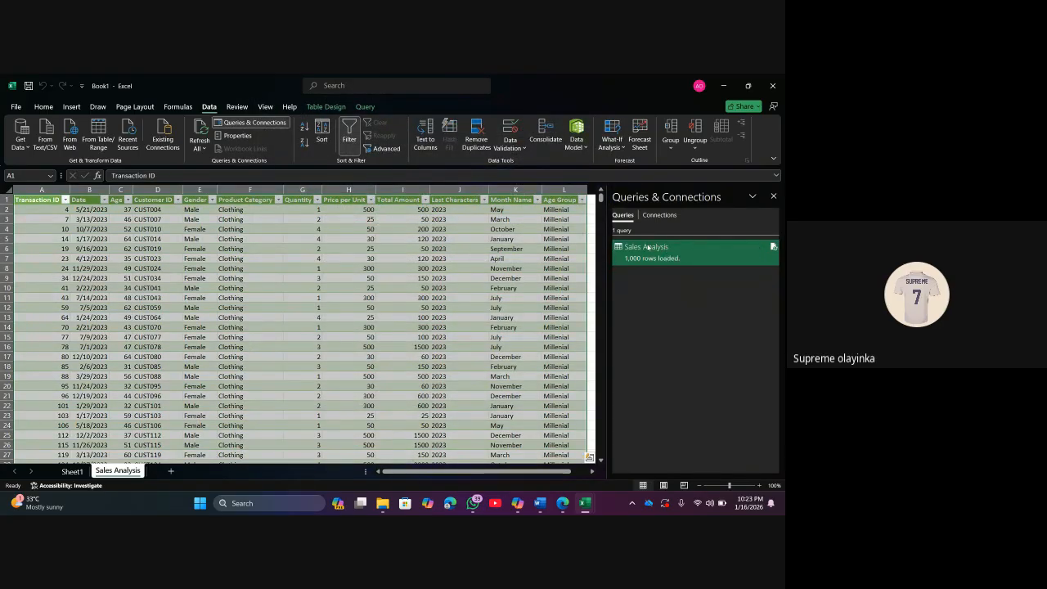
{"action": "right_click", "coordinate": [647, 248]}
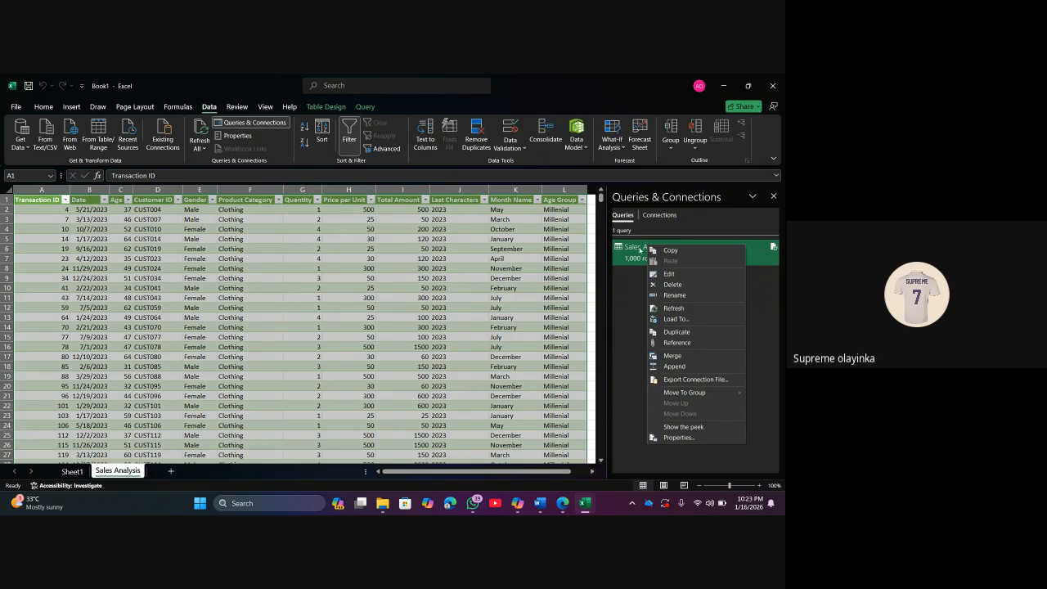
{"action": "left_click", "coordinate": [634, 250]}
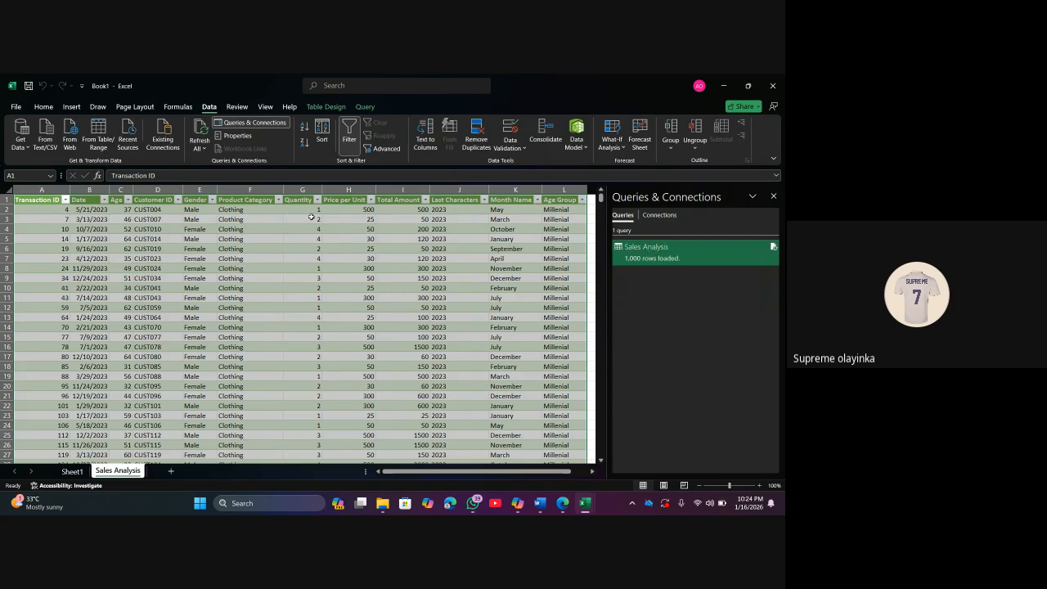
{"action": "left_click", "coordinate": [248, 123]}
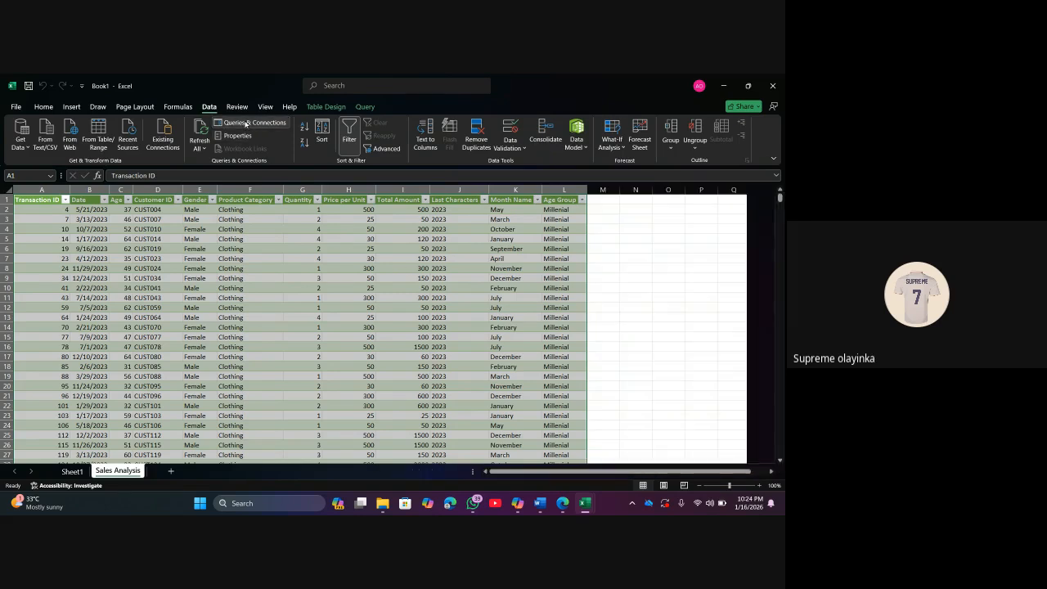
{"action": "left_click", "coordinate": [248, 122]}
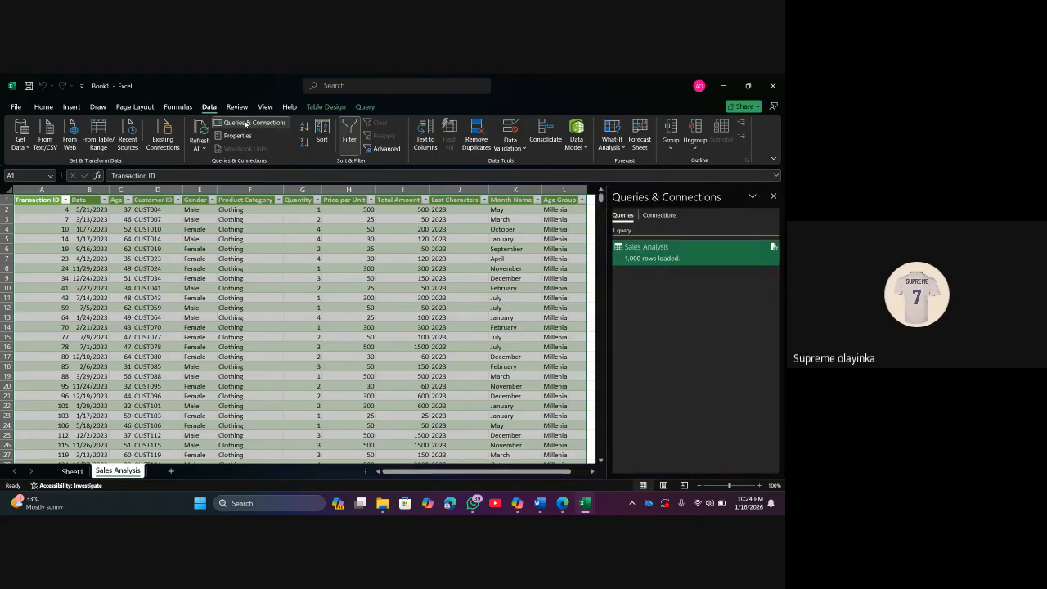
Reopen the Sales Analysis query in the Power Query Editor, then close and load it again and hide Queries & Connections
{"action": "mouse_move", "coordinate": [655, 258]}
{"action": "double_click", "coordinate": [649, 247]}
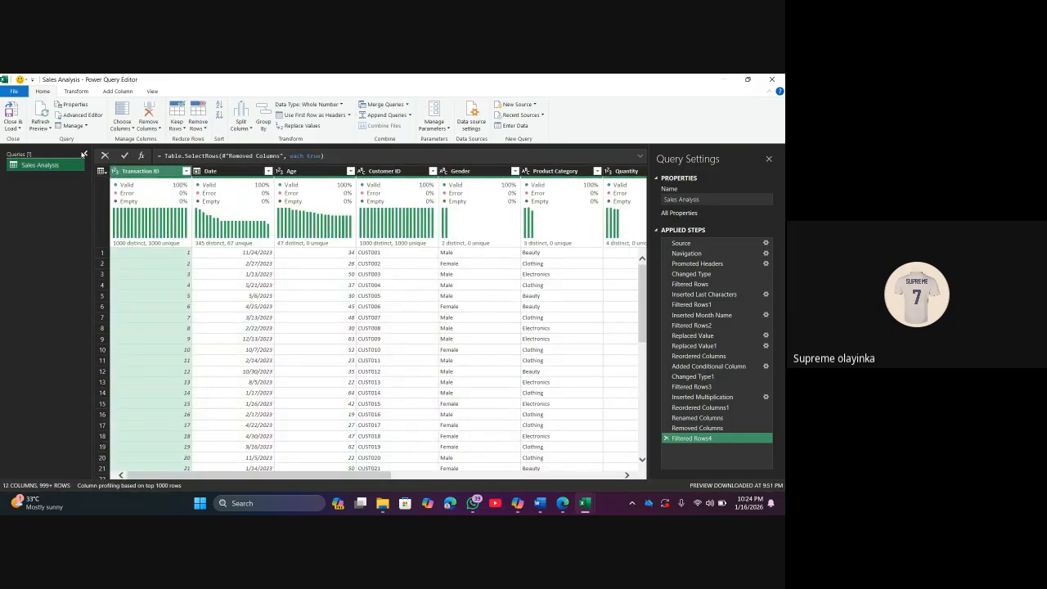
{"action": "left_click", "coordinate": [12, 121]}
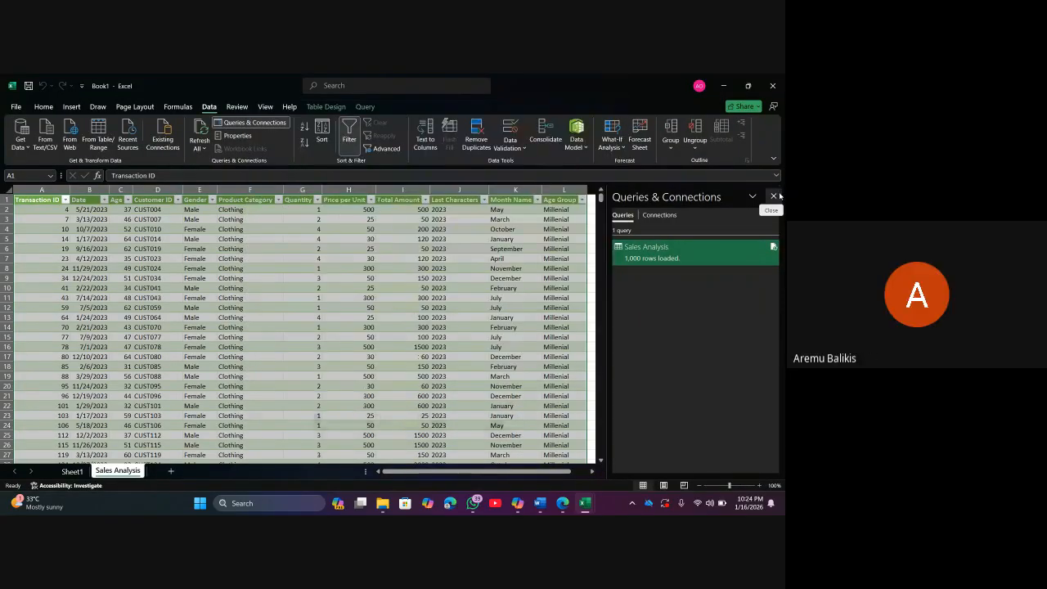
{"action": "left_click", "coordinate": [774, 196]}
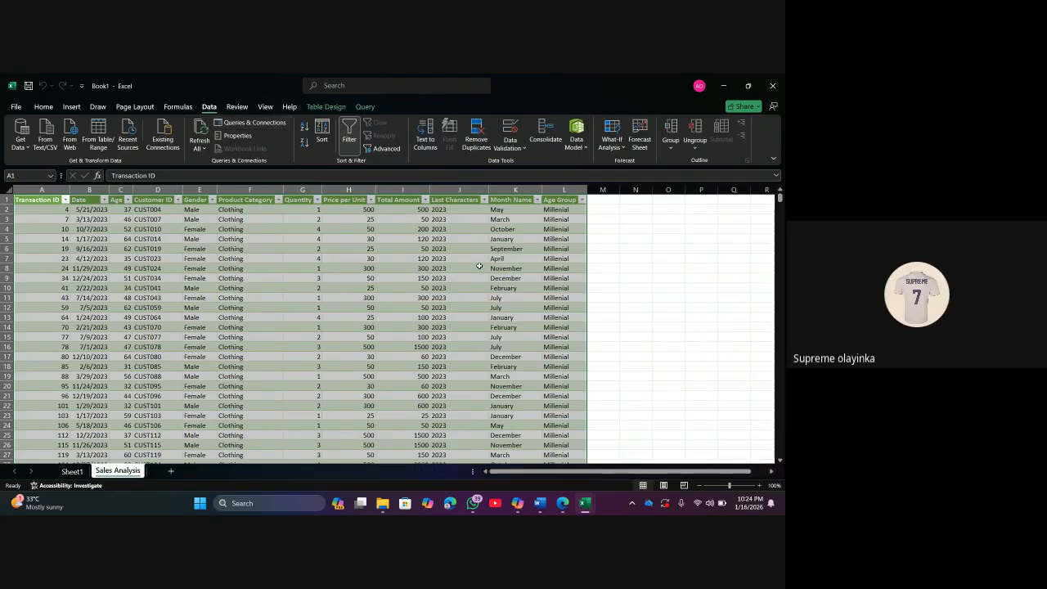
Compare the commands offered with cells inside and outside the table selected, and locate the ways to create a PivotTable
{"action": "left_click", "coordinate": [724, 345]}
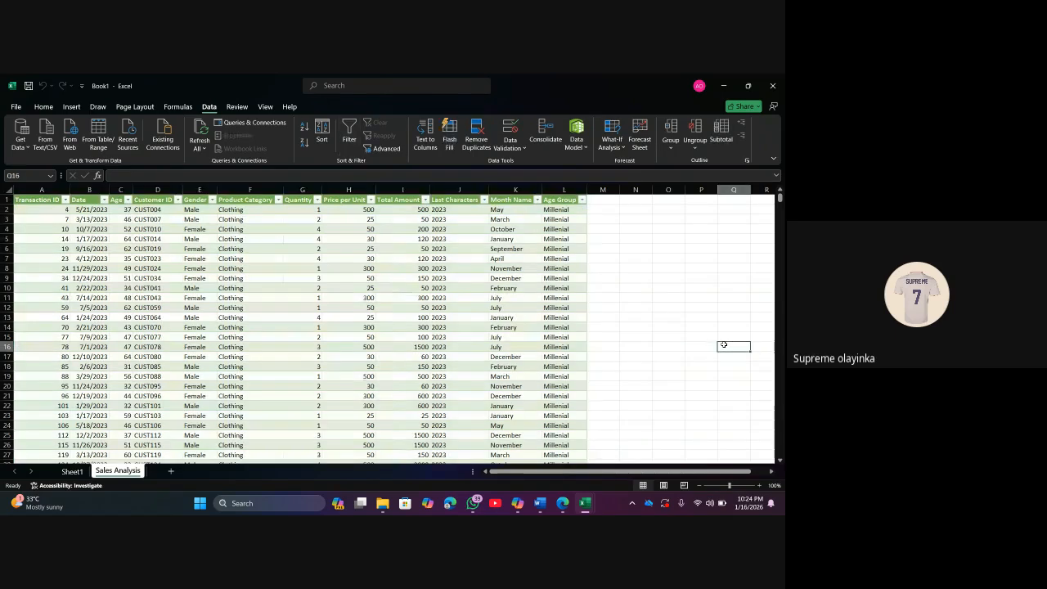
{"action": "left_click", "coordinate": [390, 400]}
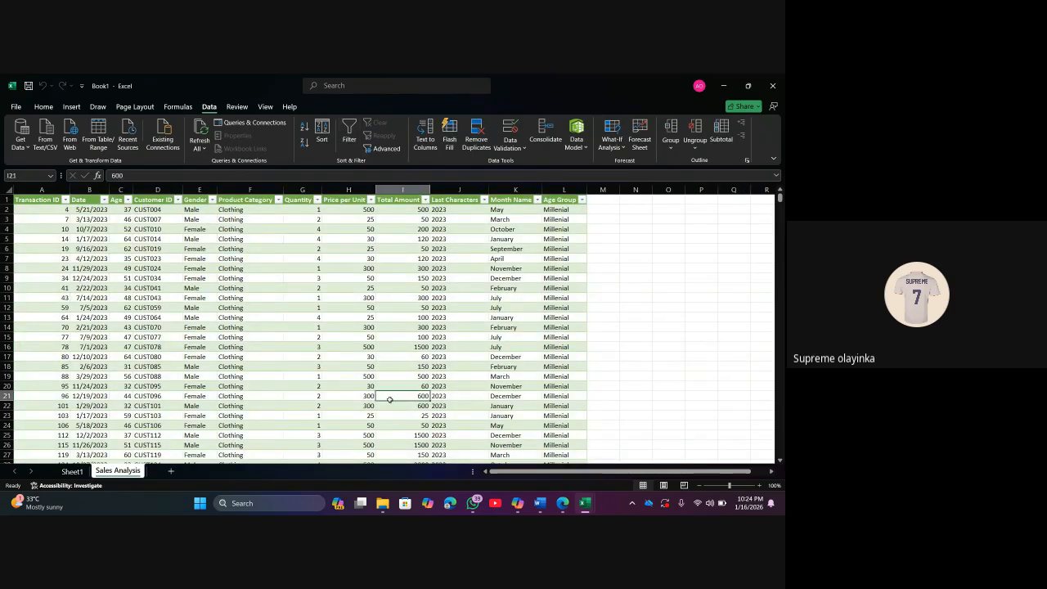
{"action": "left_click", "coordinate": [72, 107]}
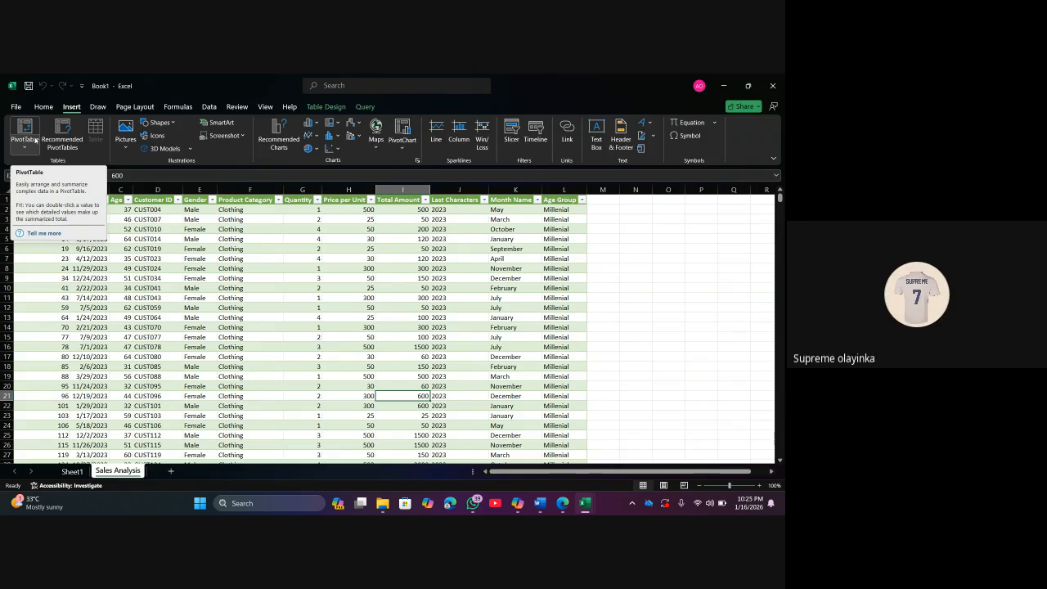
{"action": "left_click", "coordinate": [618, 279]}
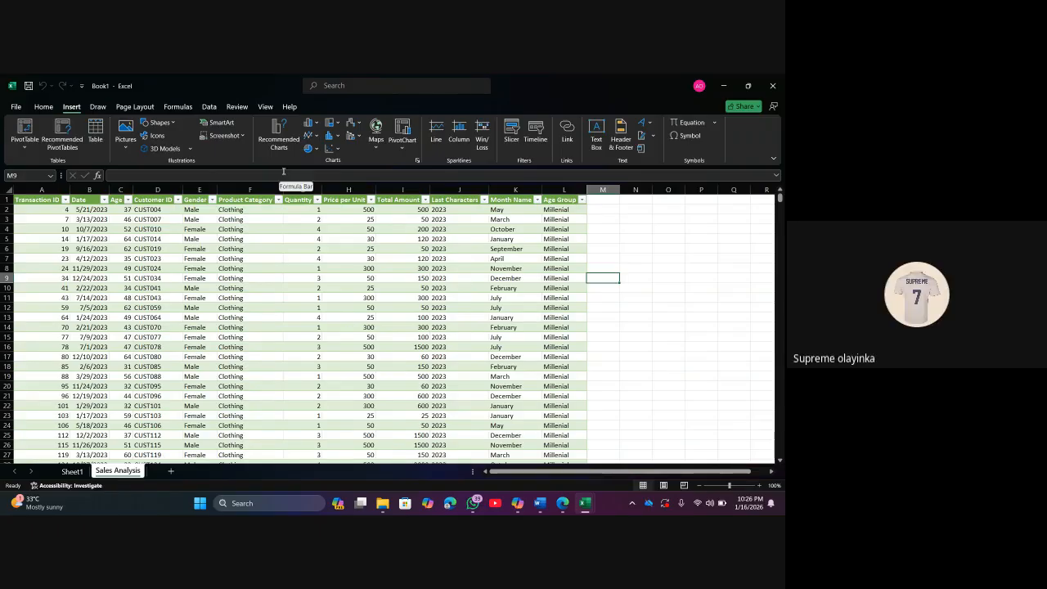
{"action": "left_click", "coordinate": [285, 267]}
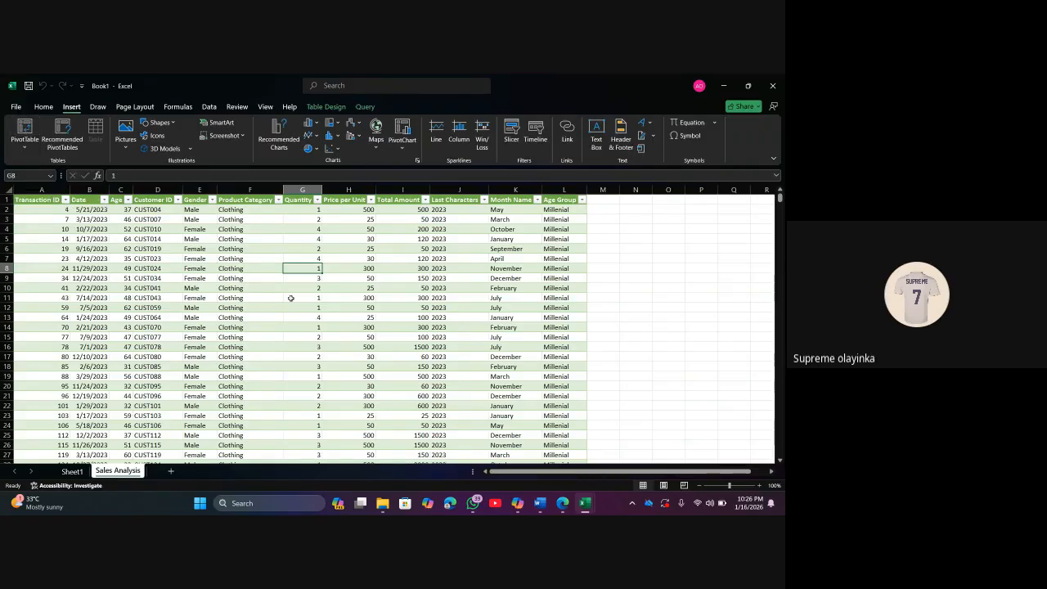
{"action": "left_click", "coordinate": [327, 107]}
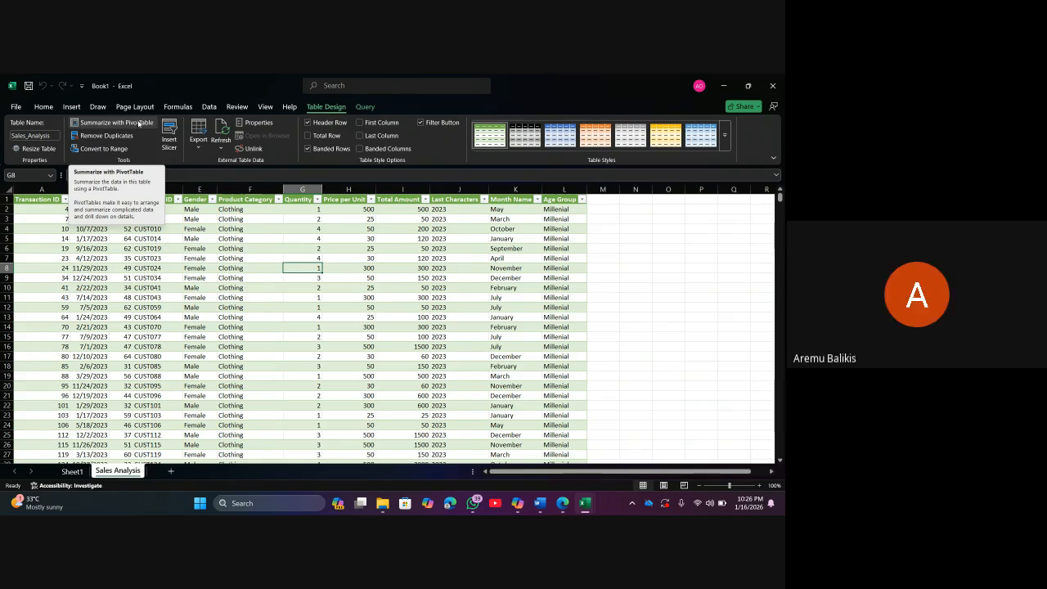
Insert a PivotTable from the Sales_Analysis table on a new worksheet
{"action": "left_click", "coordinate": [73, 107]}
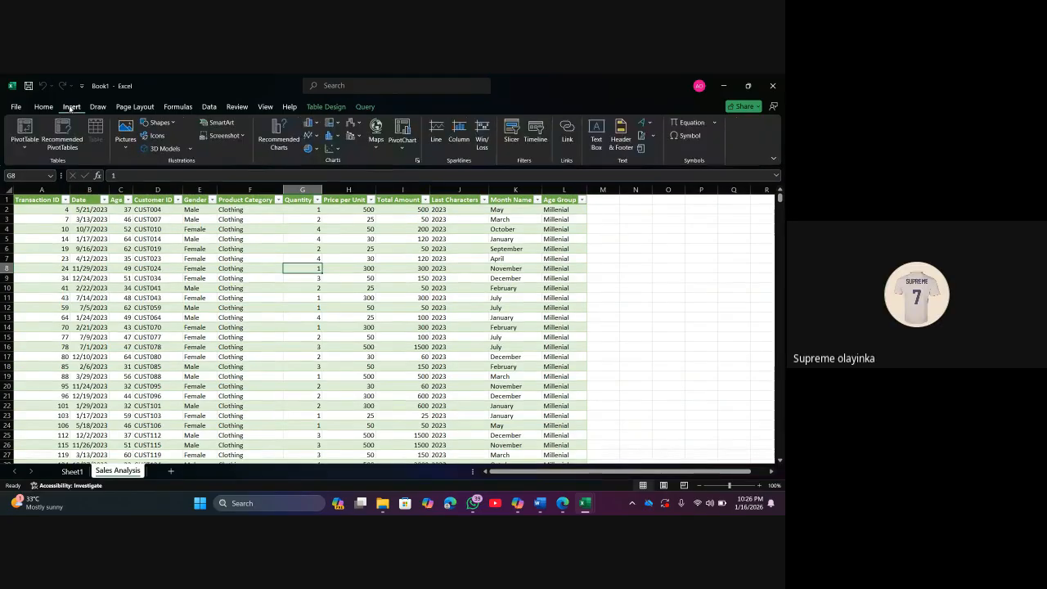
{"action": "left_click", "coordinate": [24, 131]}
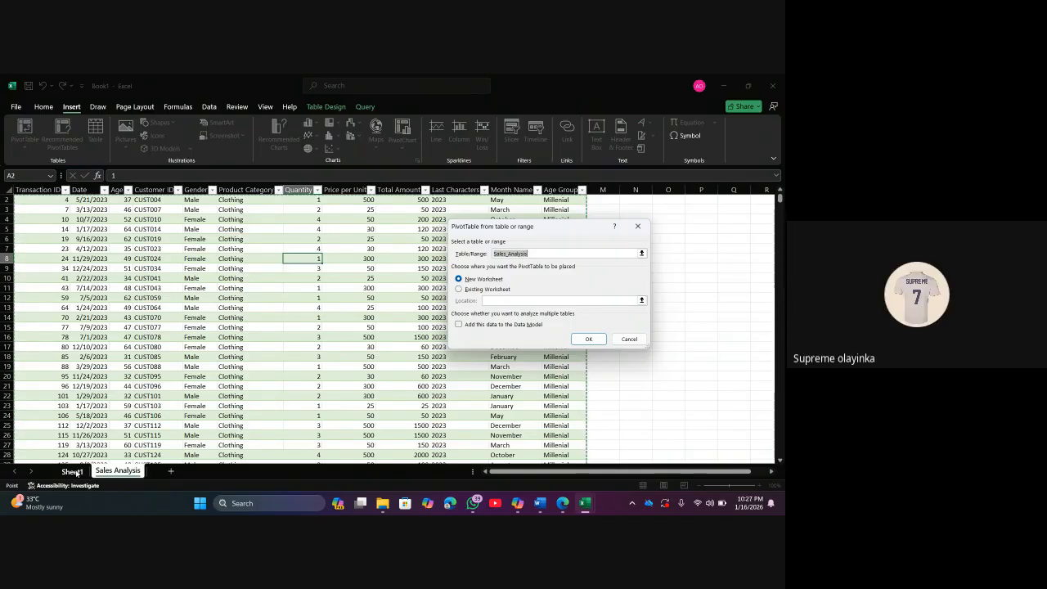
{"action": "left_click", "coordinate": [458, 288]}
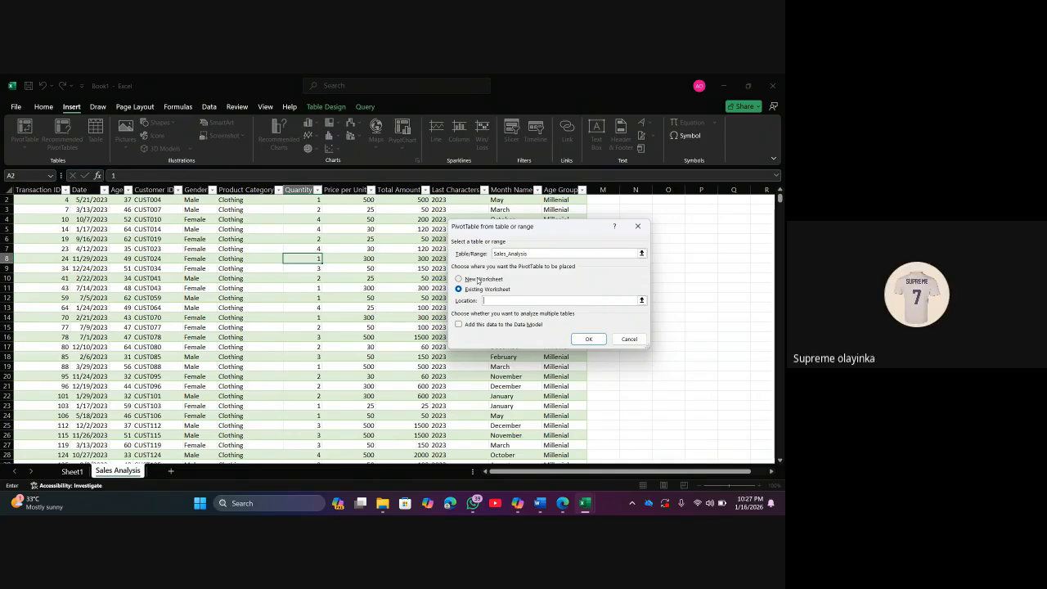
{"action": "left_click", "coordinate": [477, 280]}
{"action": "left_click", "coordinate": [597, 341]}
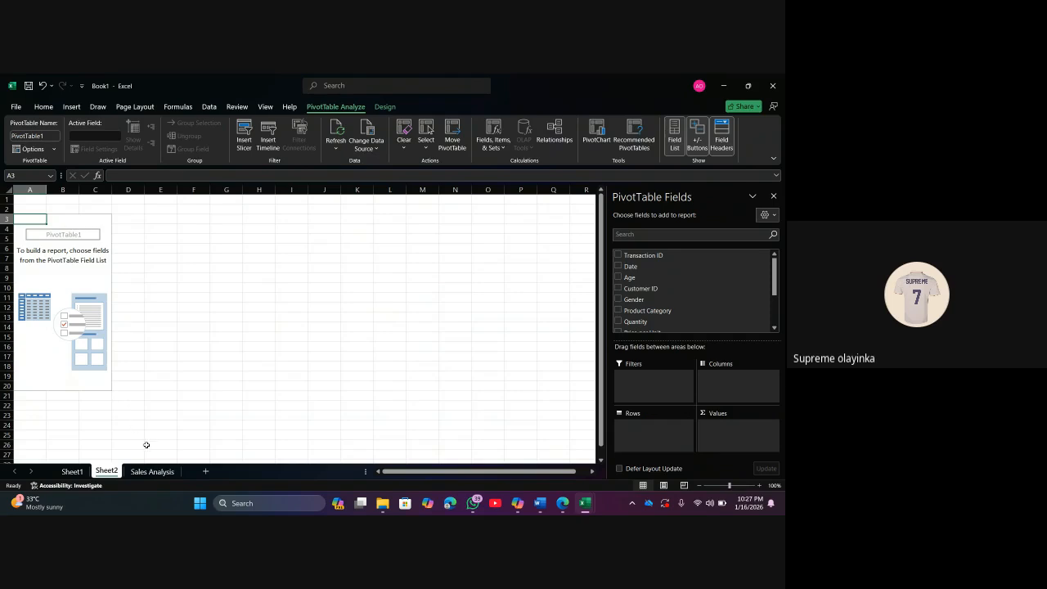
Insert a PivotTable from the Sales_Analysis table on the existing worksheet Sheet1, starting at cell A3
{"action": "left_click", "coordinate": [153, 472]}
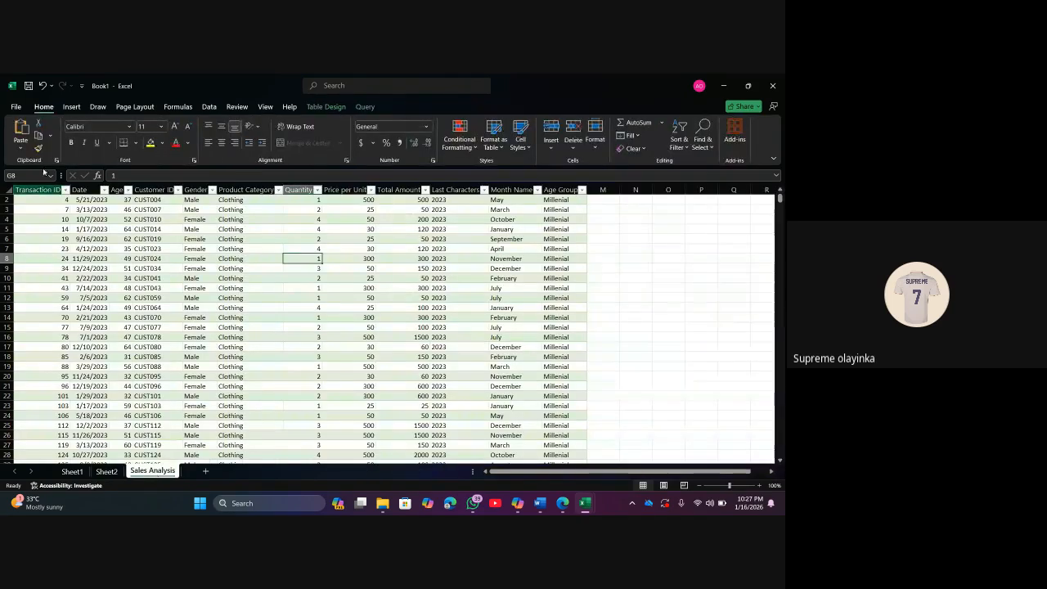
{"action": "left_click", "coordinate": [78, 107]}
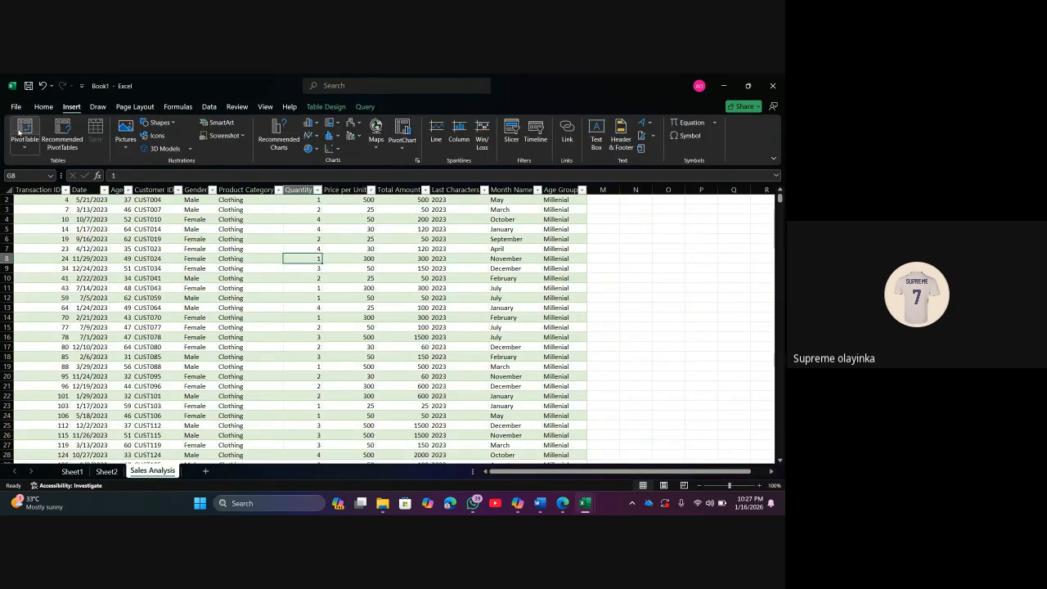
{"action": "left_click", "coordinate": [19, 131]}
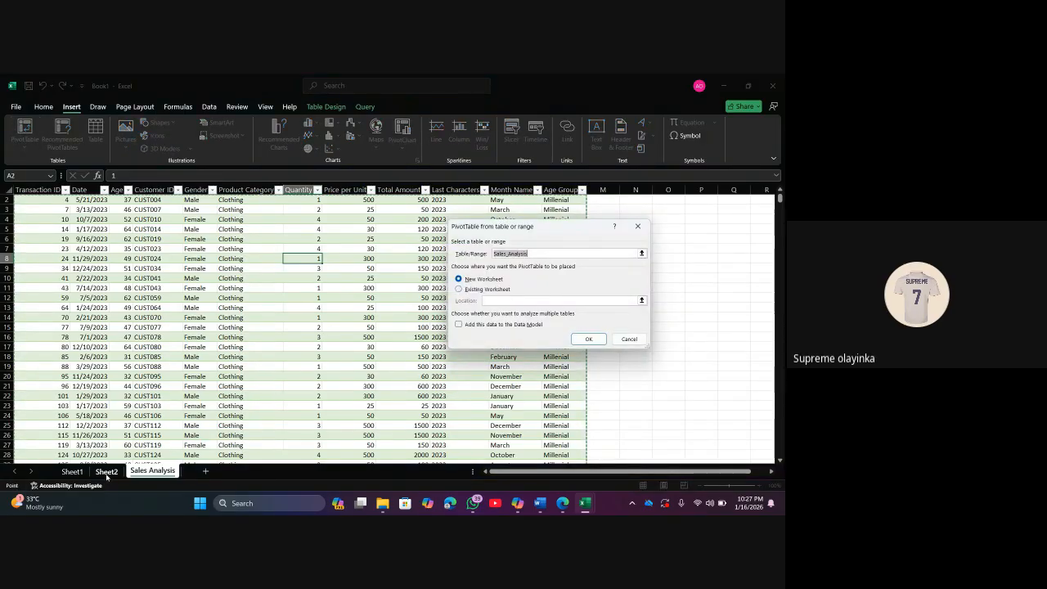
{"action": "left_click", "coordinate": [477, 290]}
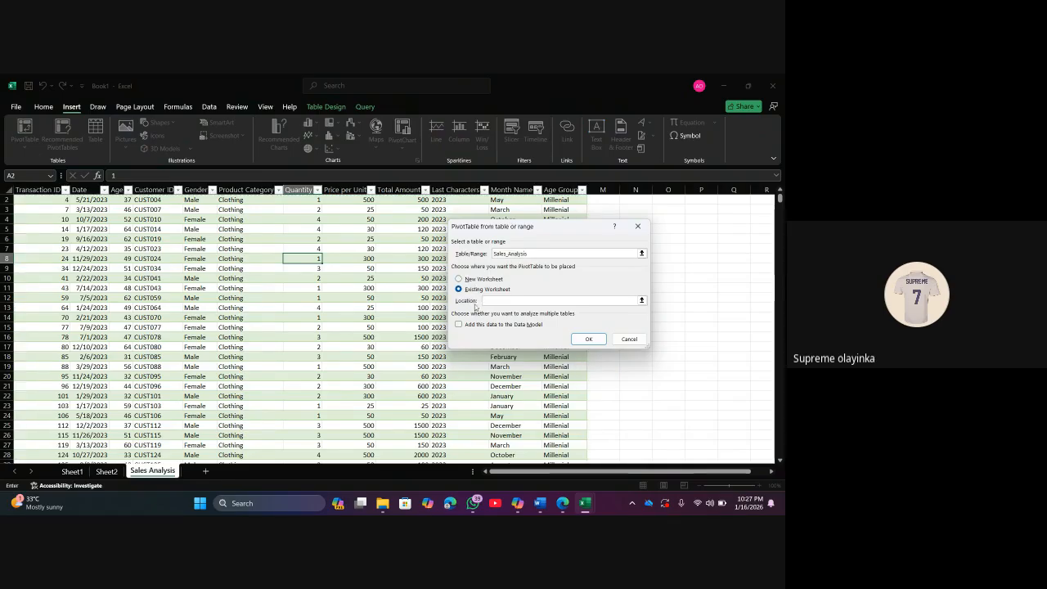
{"action": "left_click", "coordinate": [642, 301]}
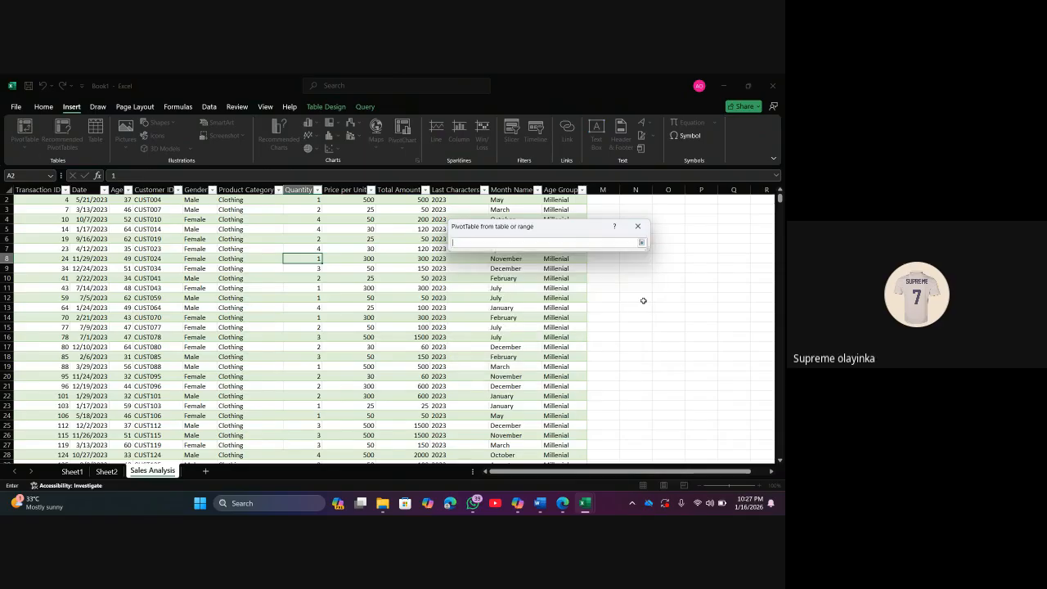
{"action": "left_click", "coordinate": [68, 478]}
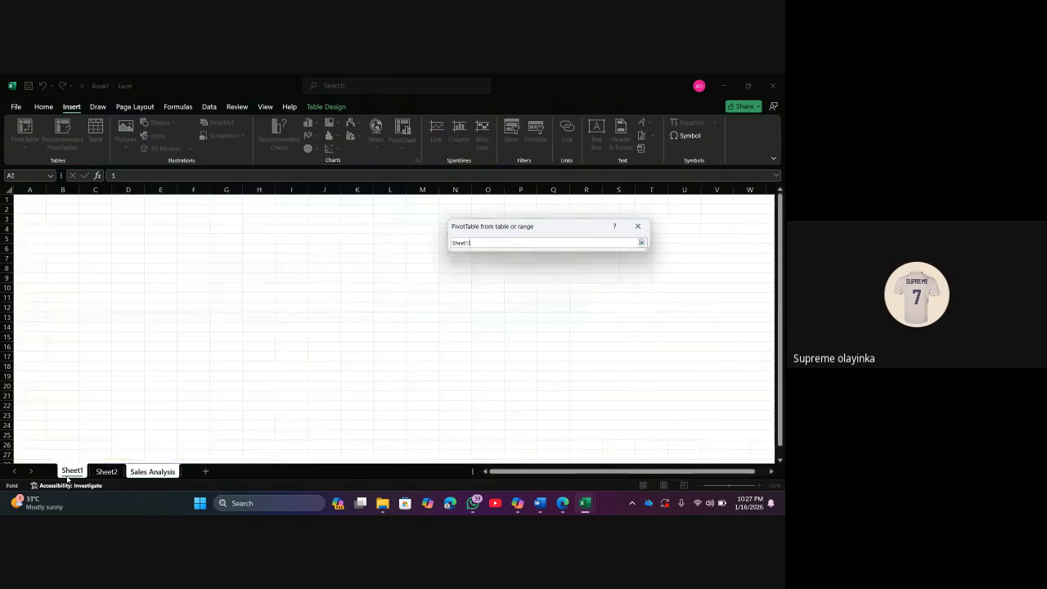
{"action": "left_click", "coordinate": [29, 219]}
{"action": "left_click", "coordinate": [642, 243]}
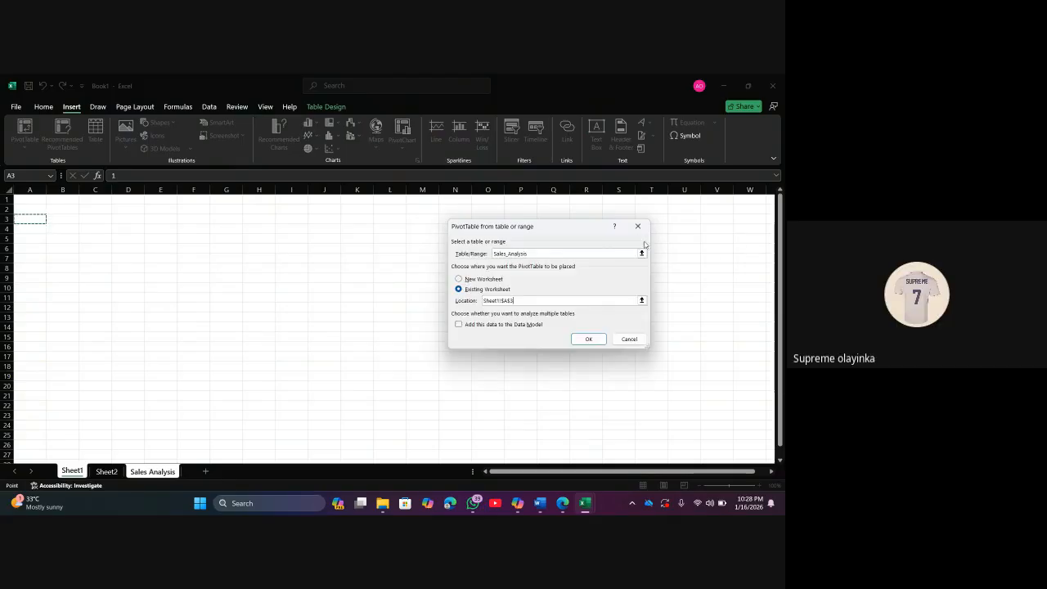
{"action": "left_click", "coordinate": [588, 339]}
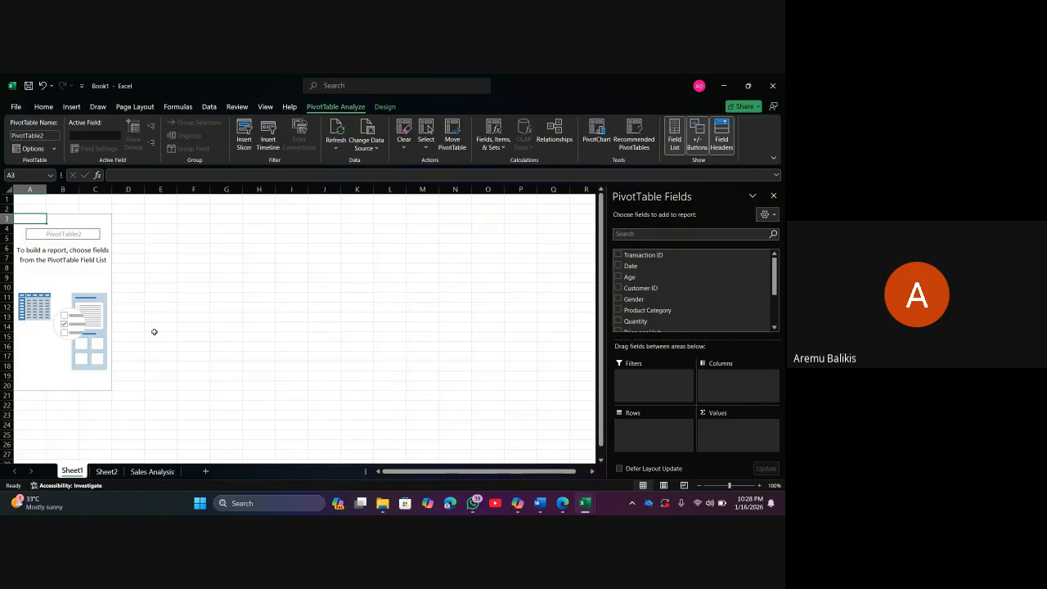
Delete Sheet2 with its empty PivotTable
{"action": "right_click", "coordinate": [106, 475]}
{"action": "left_click", "coordinate": [167, 347]}
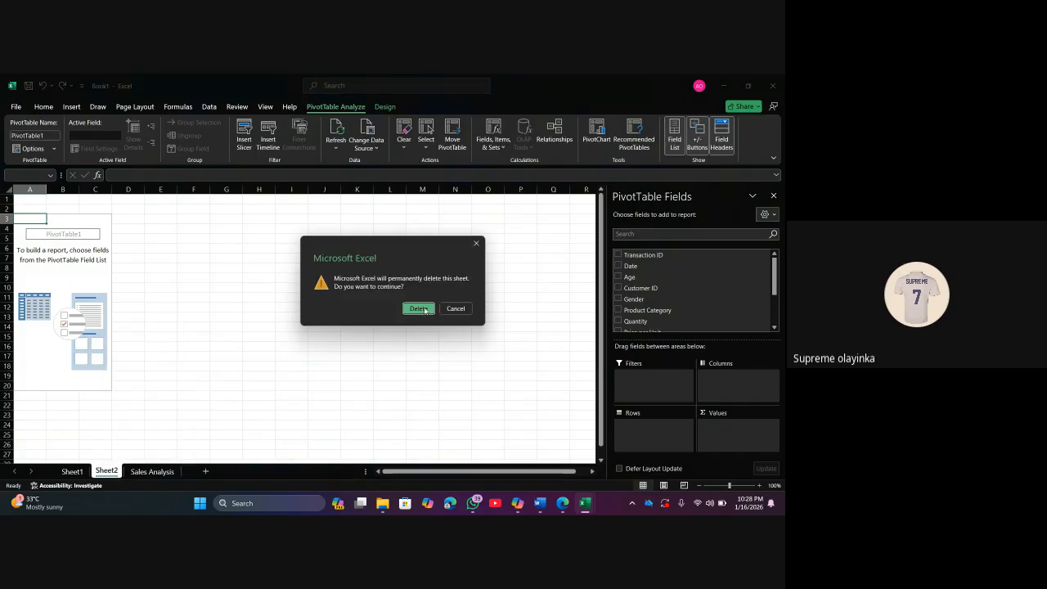
{"action": "left_click", "coordinate": [423, 309]}
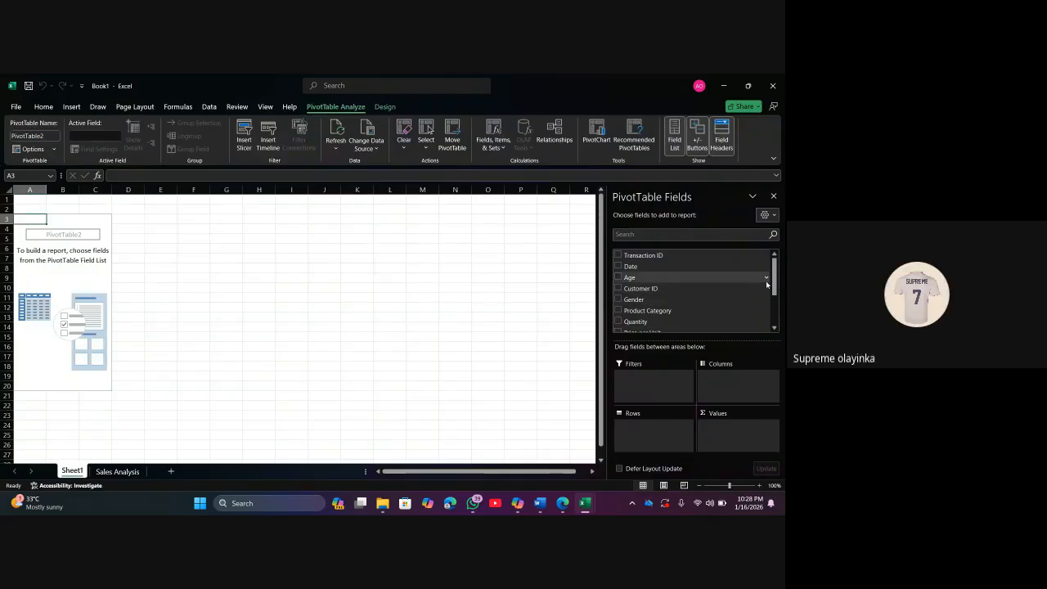
Place Age Group in the PivotTable's rows, trying it briefly as columns, and add Age Group to the values as a count
{"action": "scroll", "coordinate": [691, 299], "scroll_direction": "down", "scroll_amount": 2}
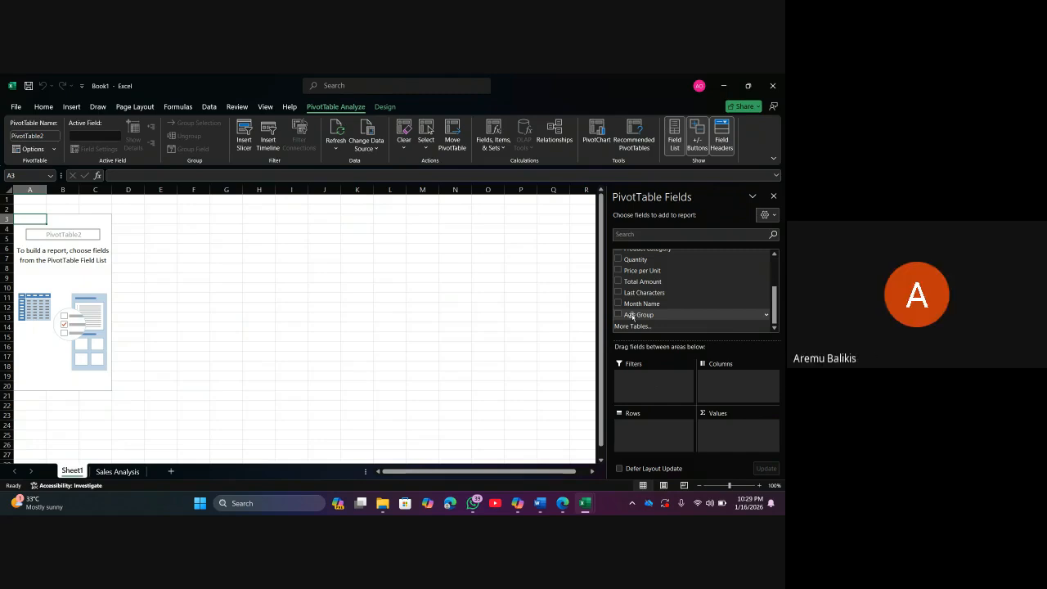
{"action": "left_click_drag", "start_coordinate": [632, 317], "coordinate": [652, 433]}
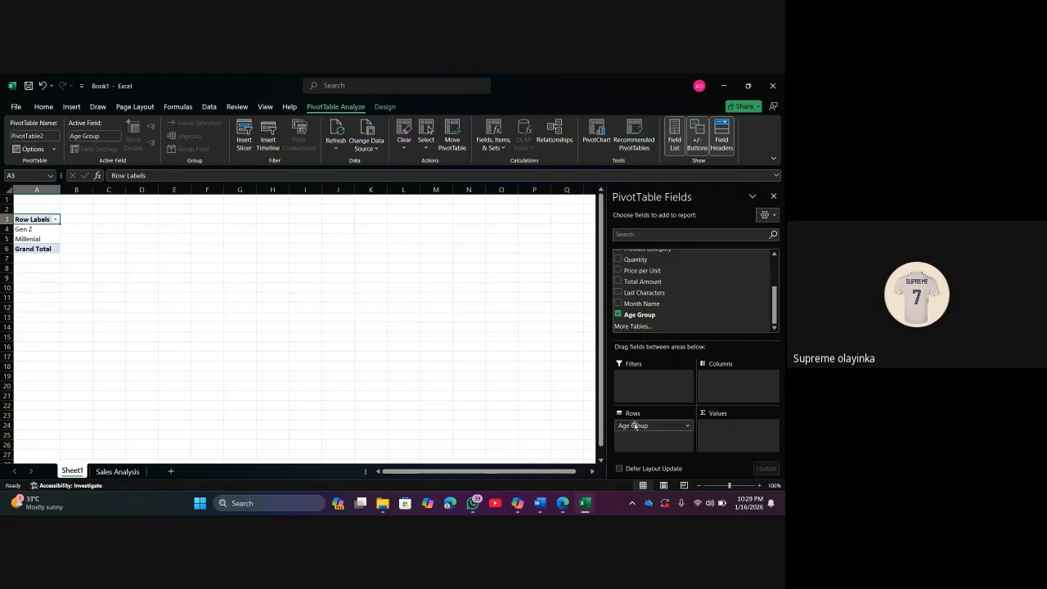
{"action": "left_click_drag", "start_coordinate": [635, 425], "coordinate": [720, 393]}
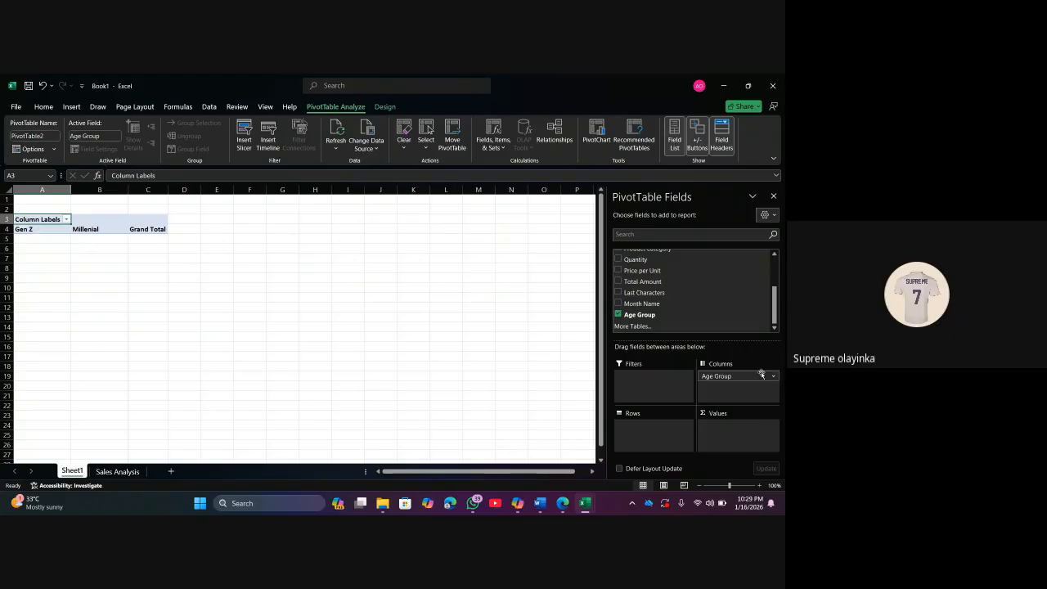
{"action": "left_click_drag", "start_coordinate": [752, 379], "coordinate": [634, 430]}
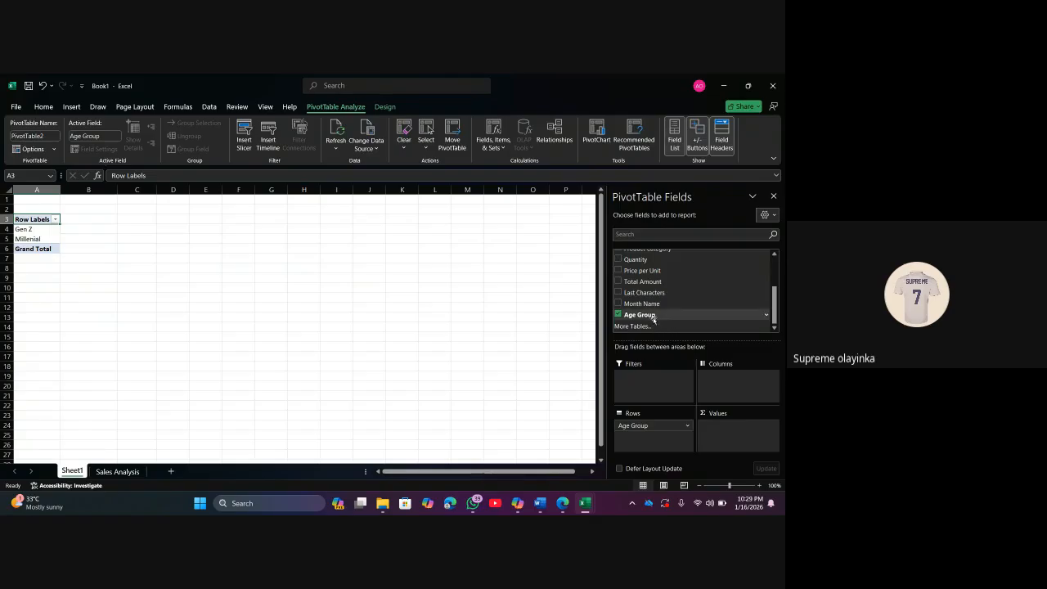
{"action": "left_click_drag", "start_coordinate": [654, 317], "coordinate": [726, 441]}
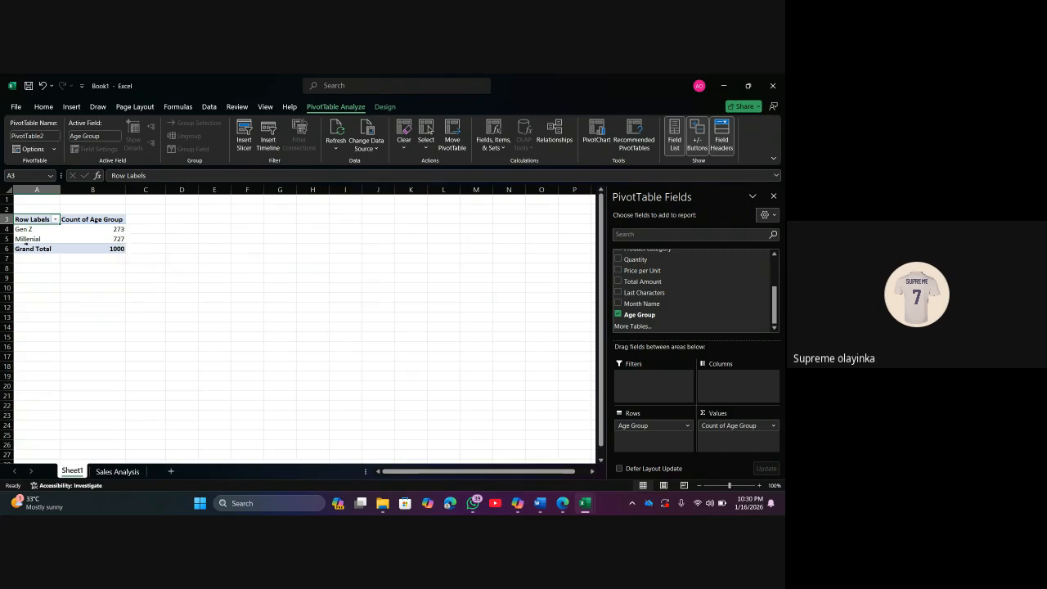
Examine the counts per age group and select the whole PivotTable, range A3:B6
{"action": "mouse_move", "coordinate": [111, 239]}
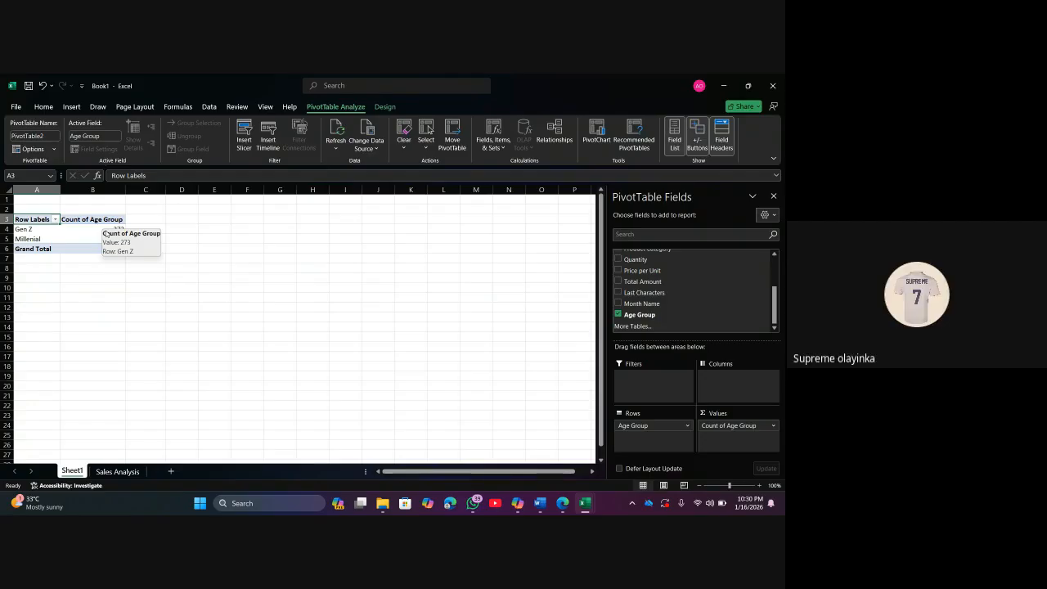
{"action": "left_click", "coordinate": [32, 229]}
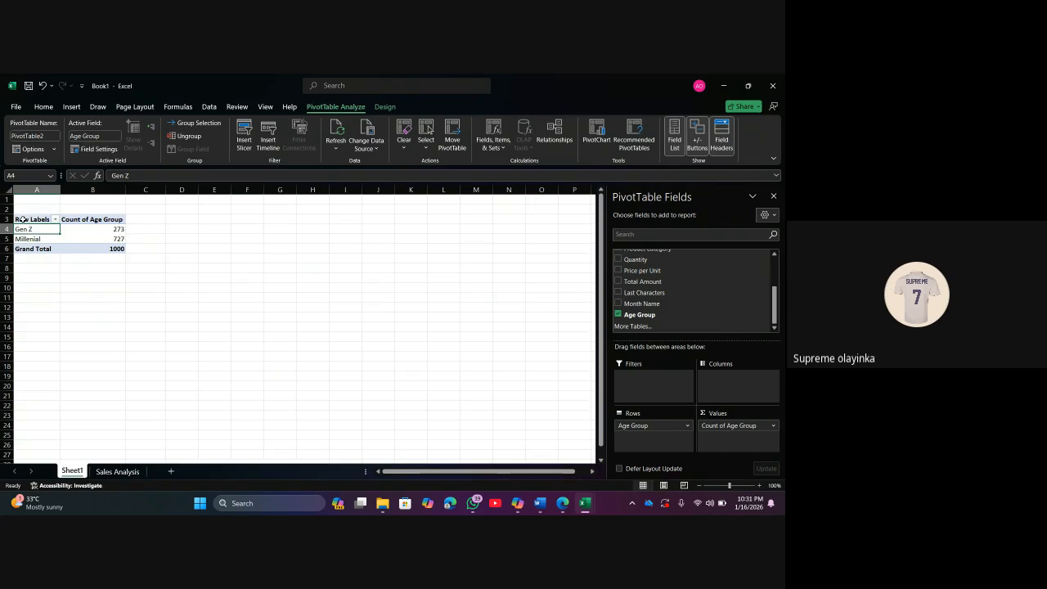
{"action": "left_click_drag", "start_coordinate": [22, 216], "coordinate": [23, 229]}
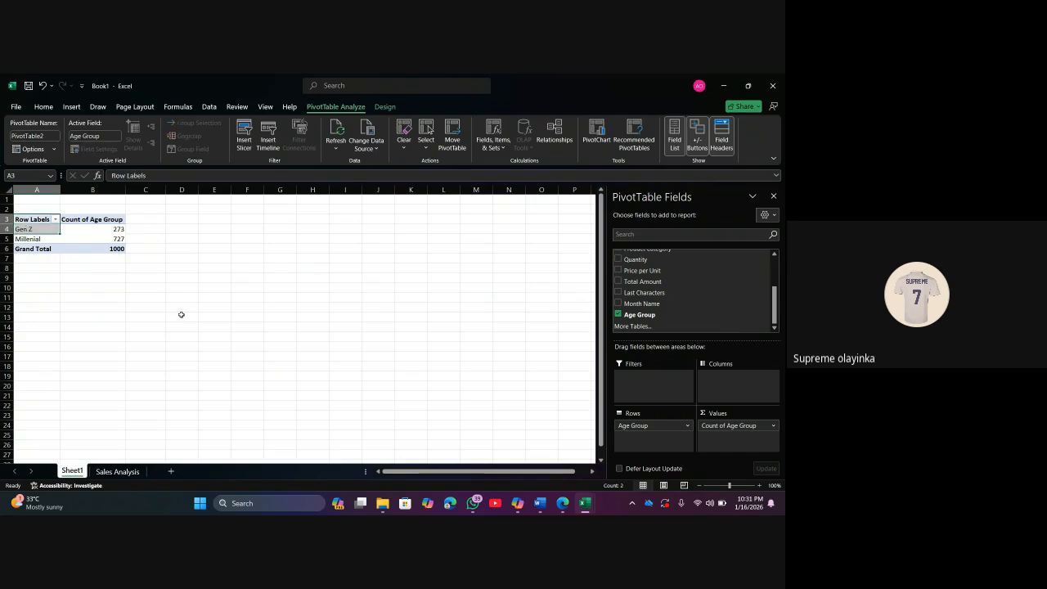
{"action": "left_click", "coordinate": [103, 315]}
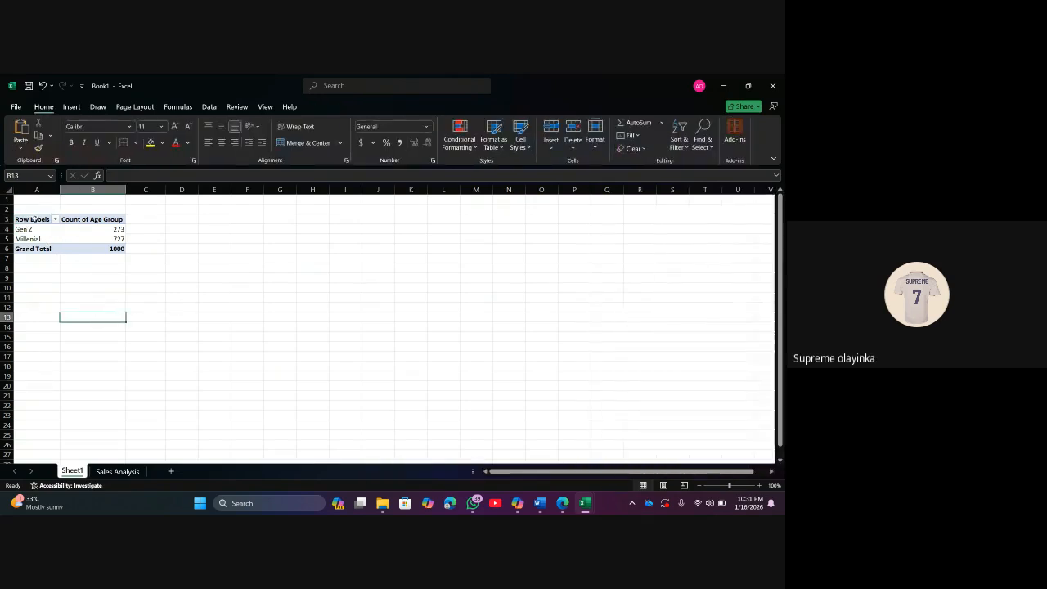
{"action": "left_click_drag", "start_coordinate": [23, 219], "coordinate": [99, 250]}
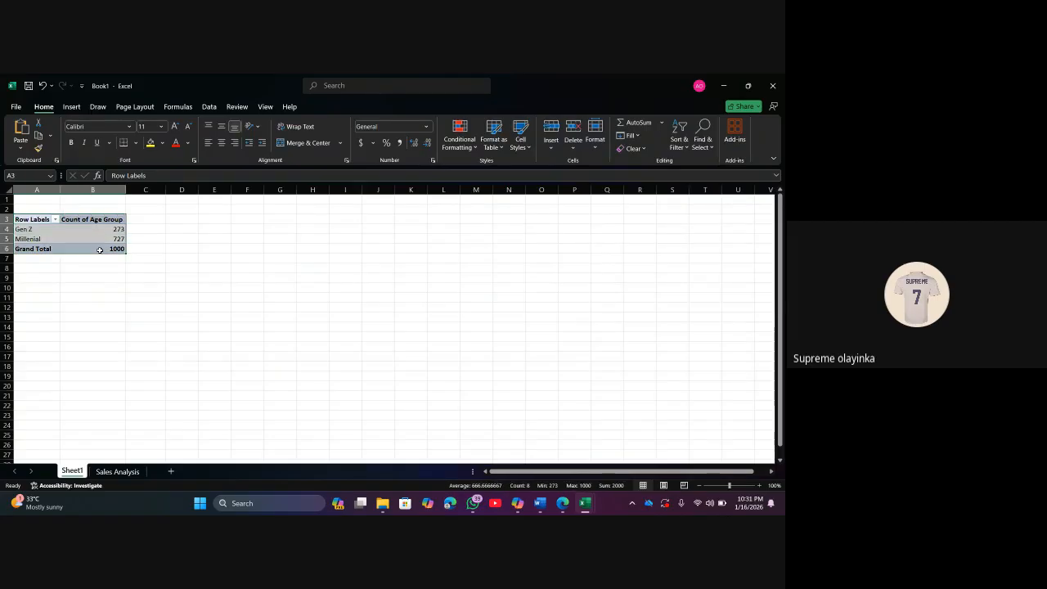
{"action": "left_click", "coordinate": [251, 330]}
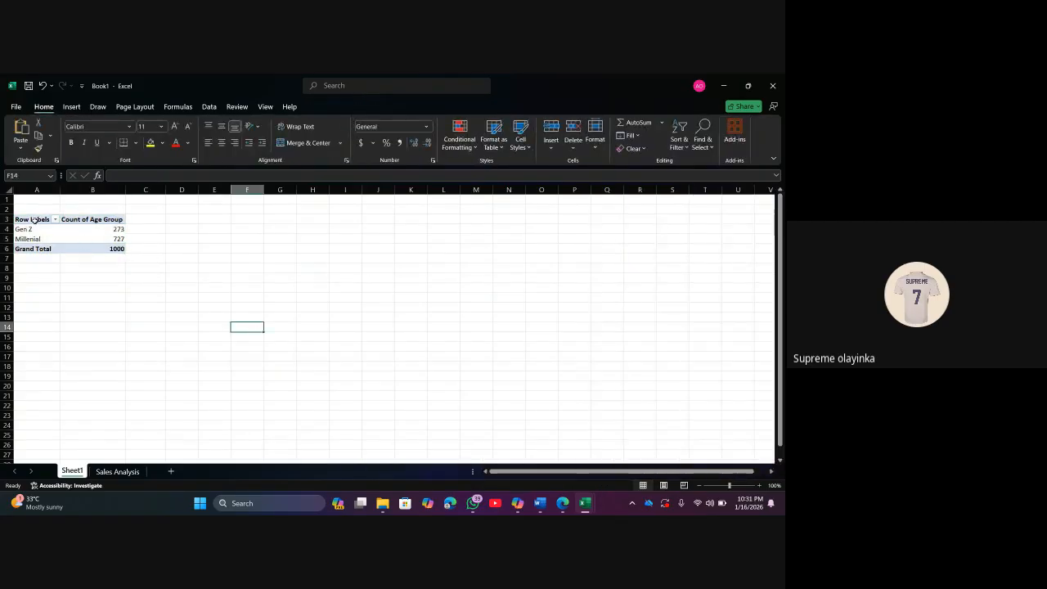
{"action": "left_click_drag", "start_coordinate": [37, 221], "coordinate": [94, 250]}
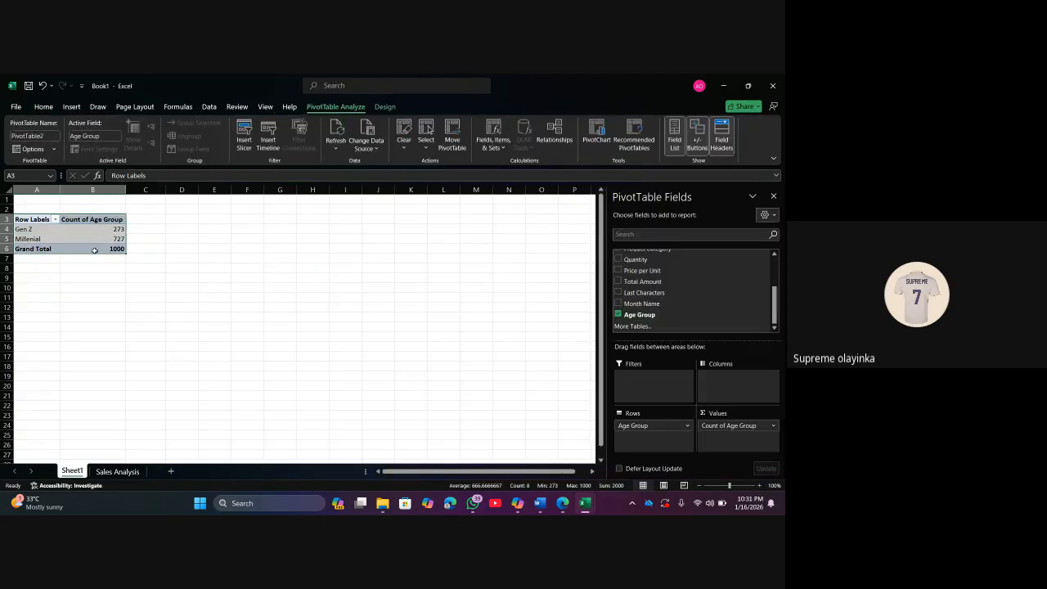
Copy the age group PivotTable to cell A10 and remove Age Group from the copy's rows and values
{"action": "key", "text": "ctrl+c"}
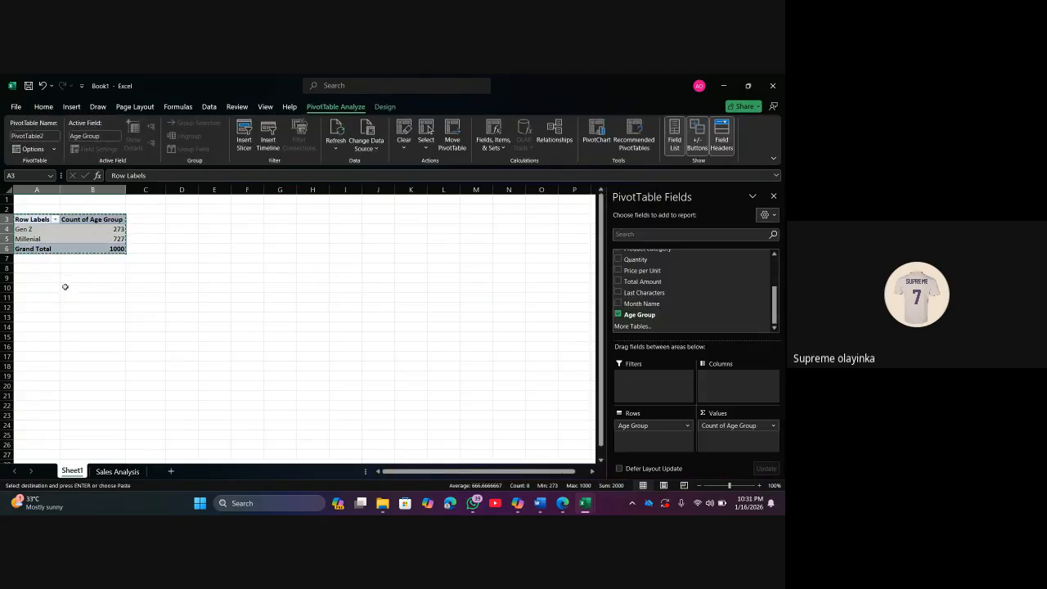
{"action": "left_click", "coordinate": [40, 288]}
{"action": "key", "text": "ctrl+v"}
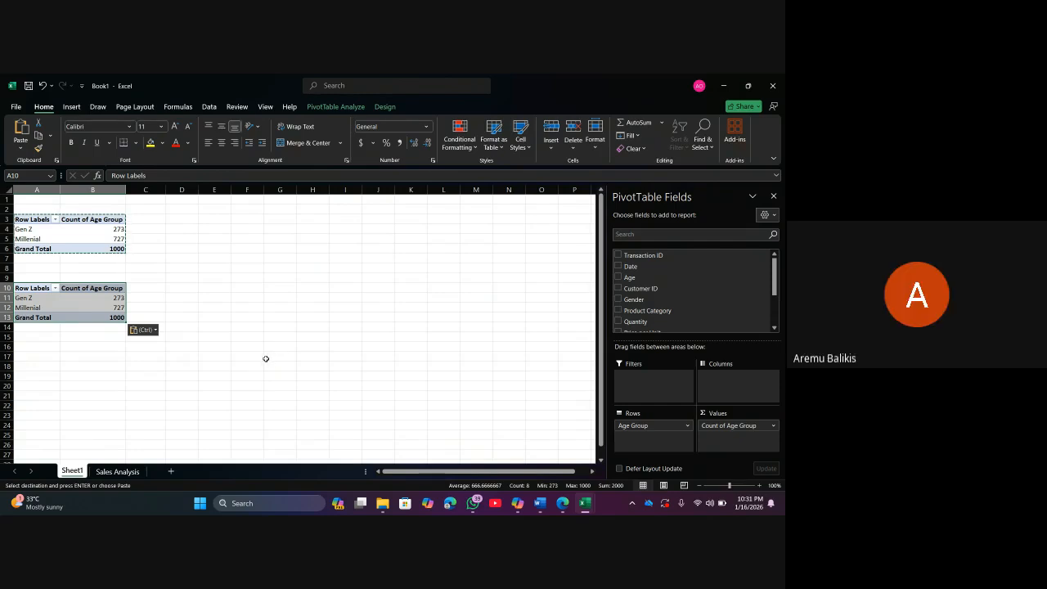
{"action": "left_click_drag", "start_coordinate": [652, 426], "coordinate": [540, 401]}
{"action": "left_click_drag", "start_coordinate": [728, 425], "coordinate": [573, 373]}
{"action": "left_click", "coordinate": [126, 368]}
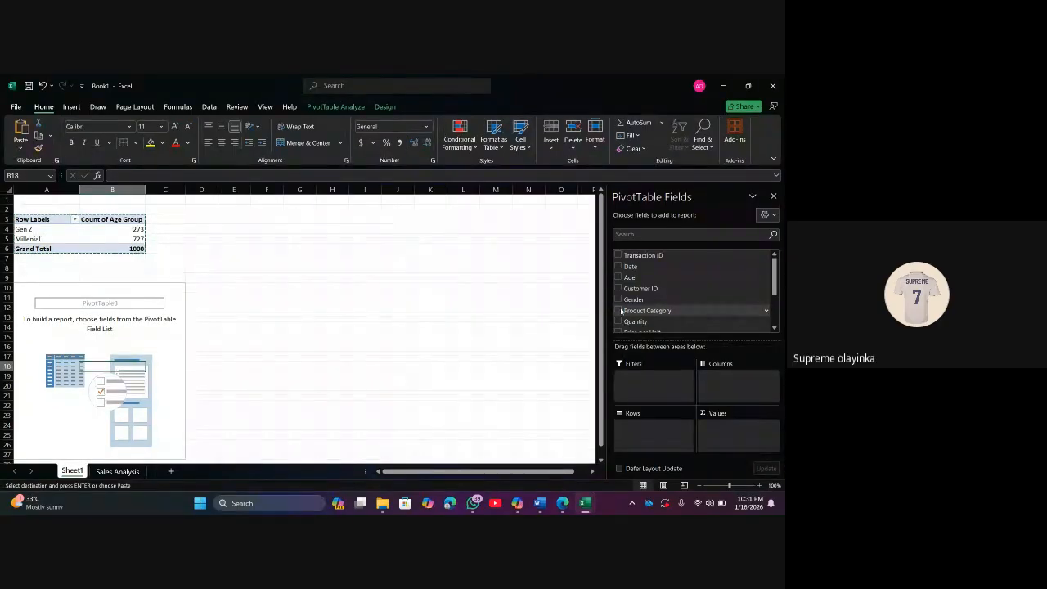
Place Product Category in the copied PivotTable's rows and values as a count, and add Total Amount to the values as a sum
{"action": "left_click_drag", "start_coordinate": [620, 312], "coordinate": [649, 436]}
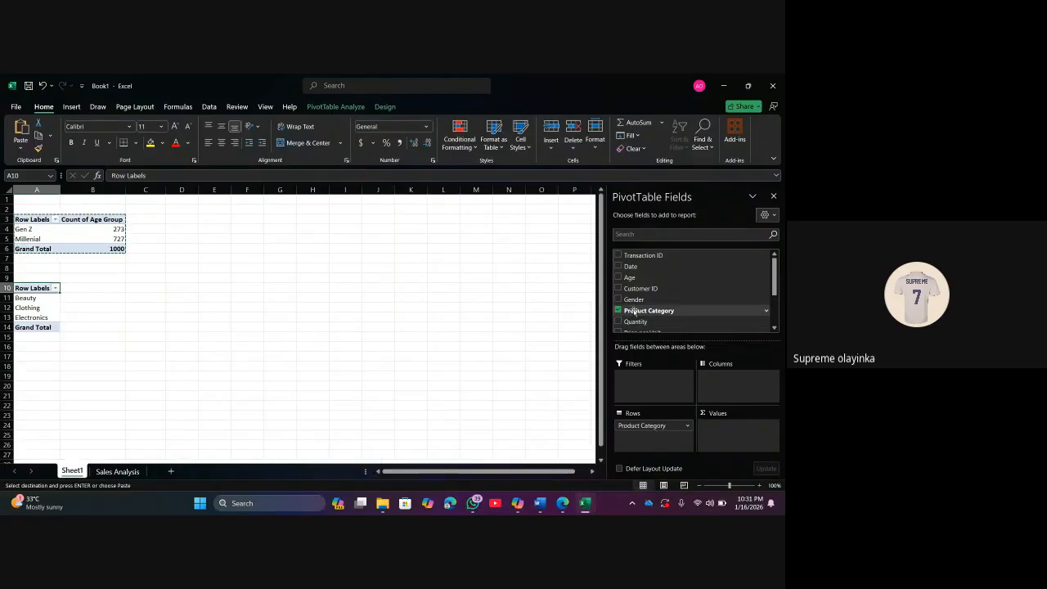
{"action": "left_click_drag", "start_coordinate": [637, 311], "coordinate": [732, 441]}
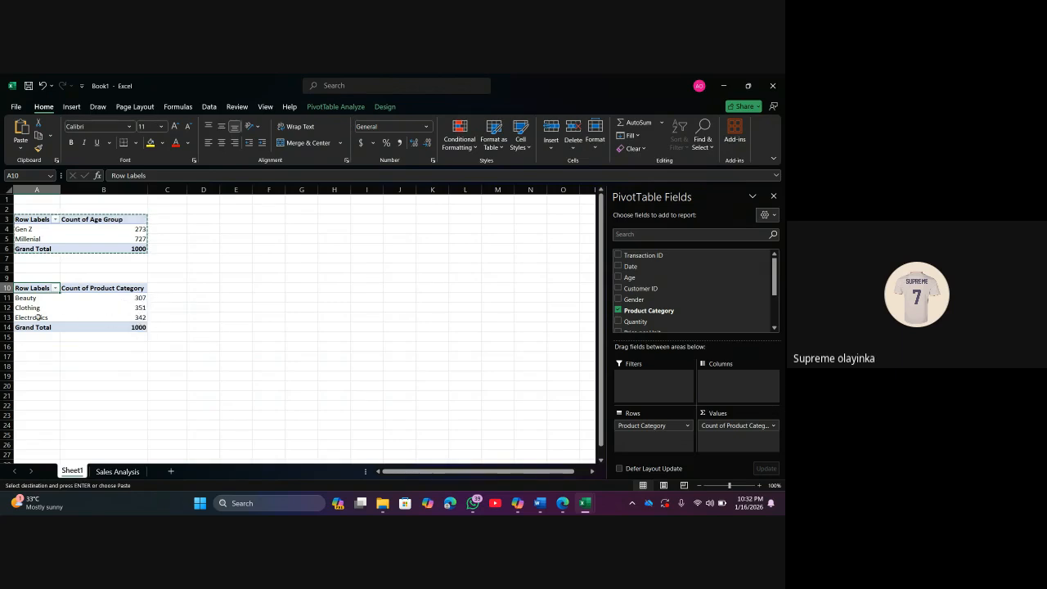
{"action": "mouse_move", "coordinate": [143, 327]}
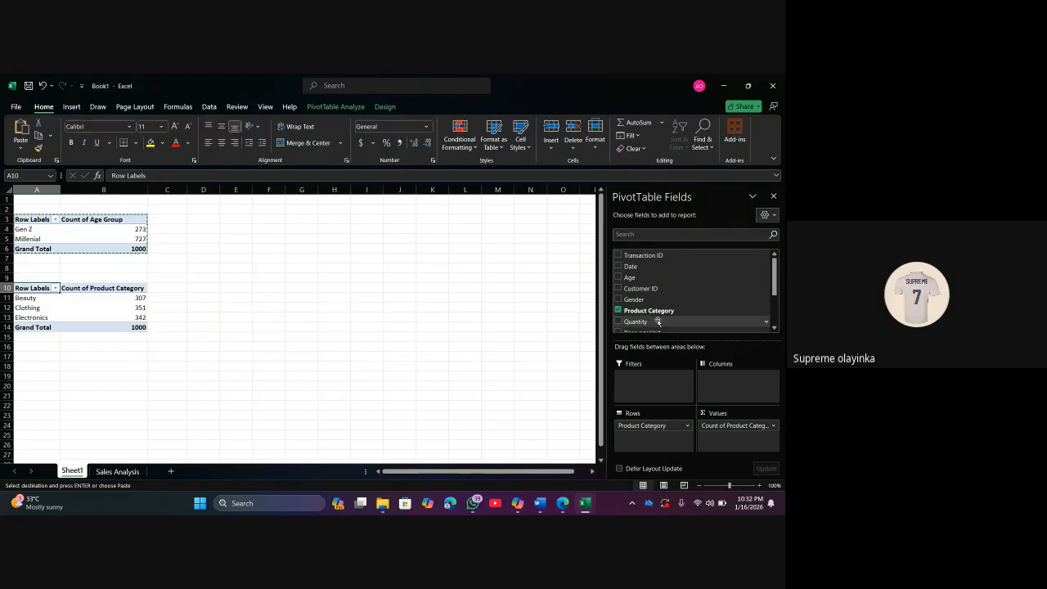
{"action": "scroll", "coordinate": [659, 321], "scroll_direction": "down", "scroll_amount": 1}
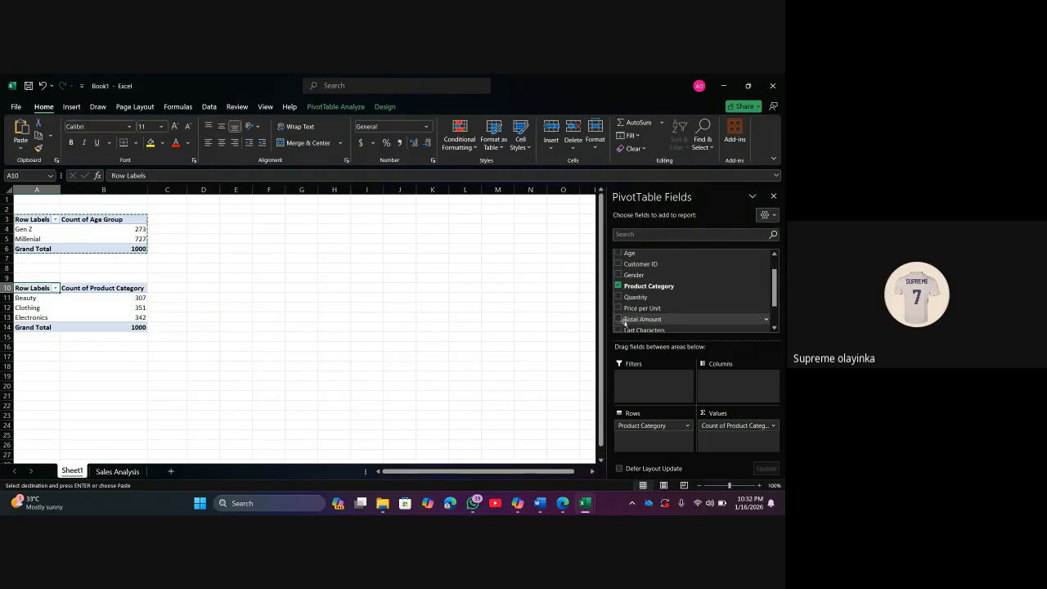
{"action": "left_click_drag", "start_coordinate": [625, 322], "coordinate": [732, 439]}
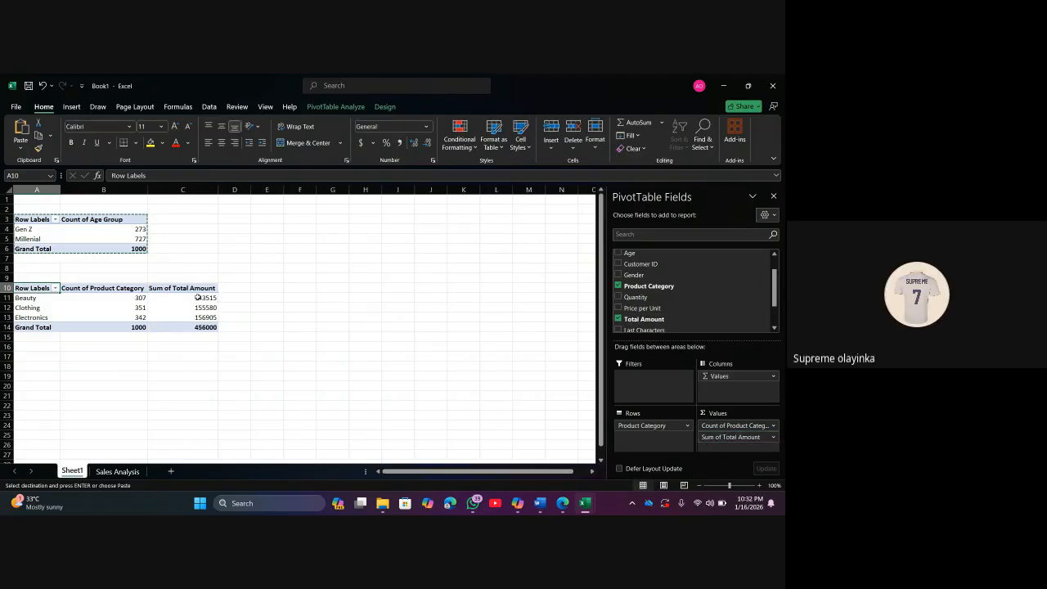
Format the three category sums in C11:C13 with comma style and no decimal places
{"action": "left_click_drag", "start_coordinate": [196, 298], "coordinate": [196, 316]}
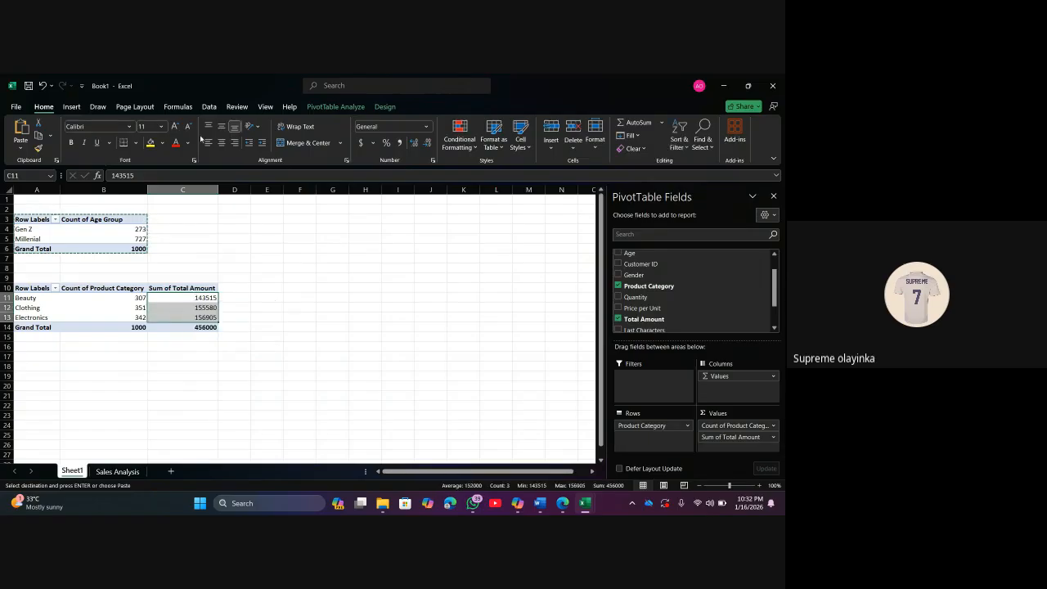
{"action": "left_click", "coordinate": [399, 143]}
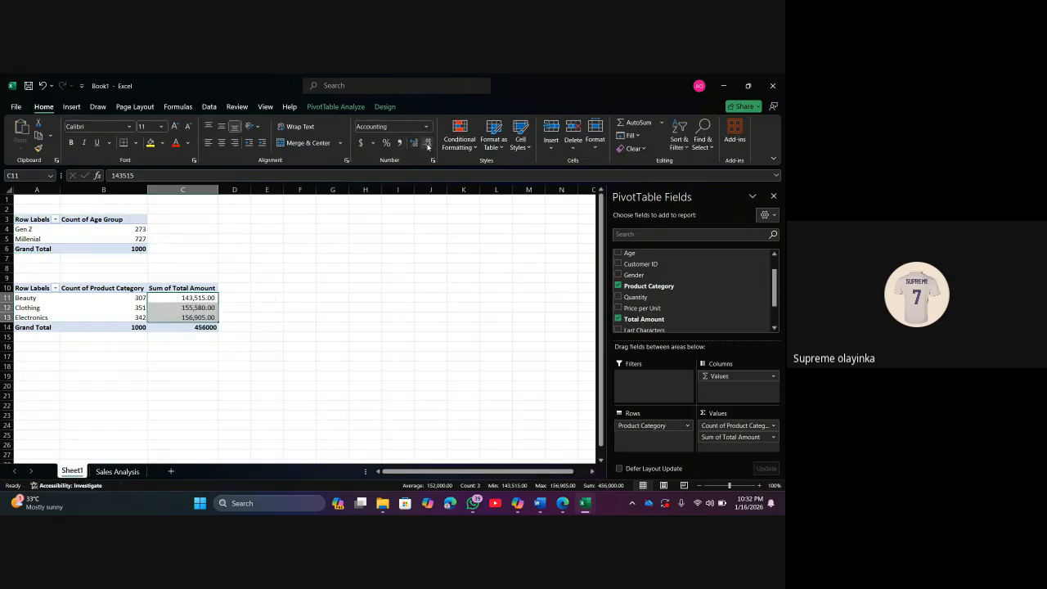
{"action": "double_click", "coordinate": [427, 143]}
{"action": "left_click", "coordinate": [299, 277]}
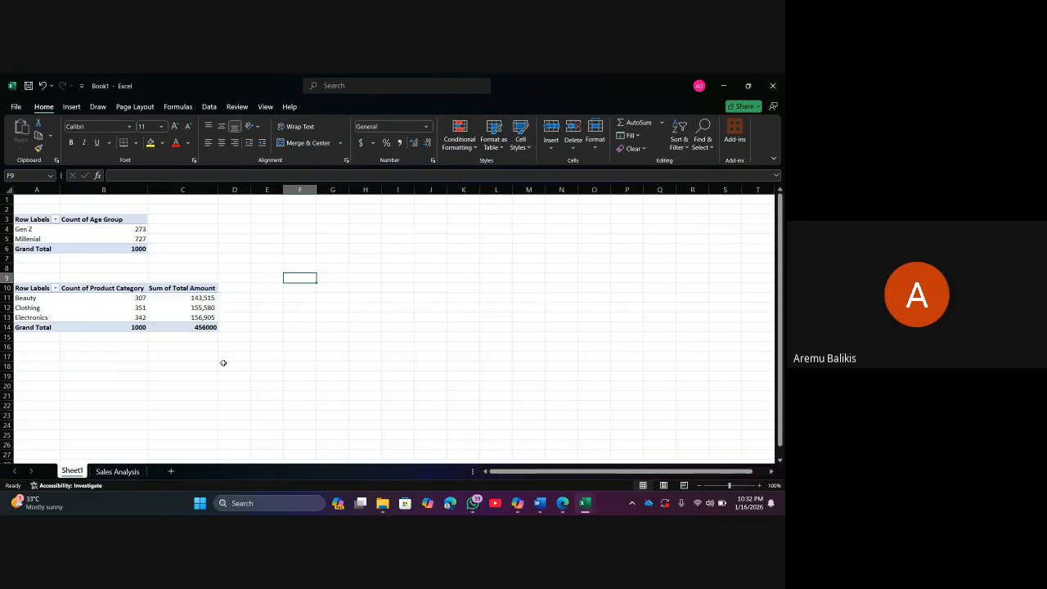
Format the Sum of Total Amount values in C11:C14, including the grand total, as Currency with no decimal places
{"action": "left_click_drag", "start_coordinate": [197, 298], "coordinate": [199, 325]}
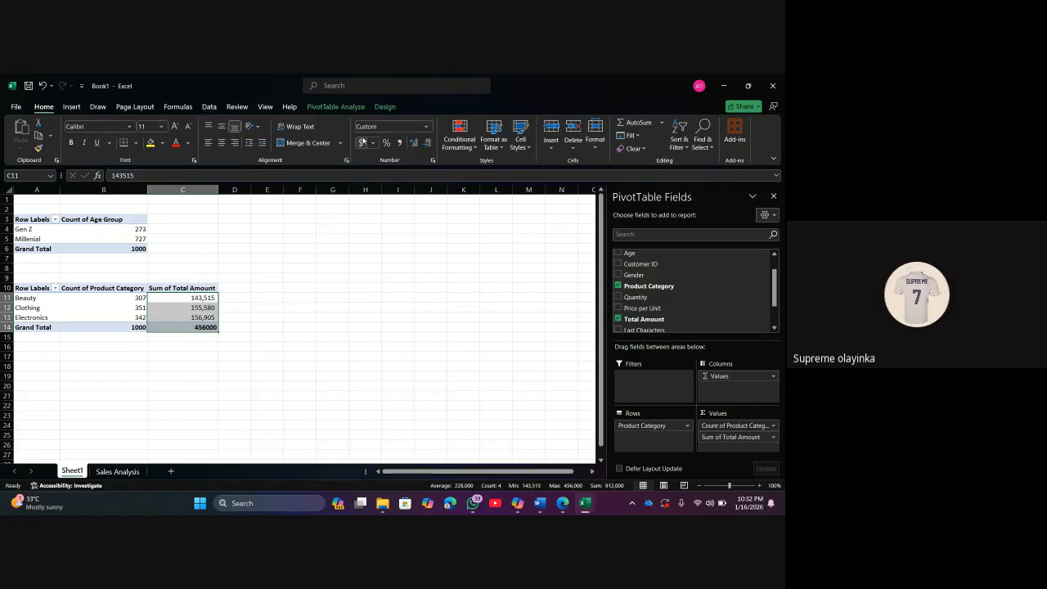
{"action": "left_click", "coordinate": [362, 143]}
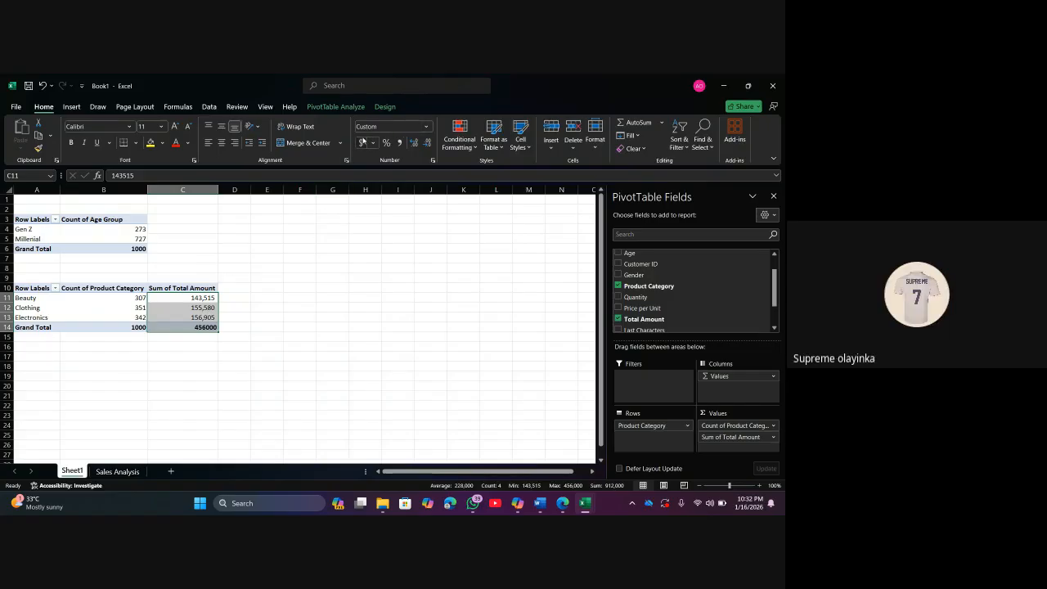
{"action": "left_click", "coordinate": [427, 126]}
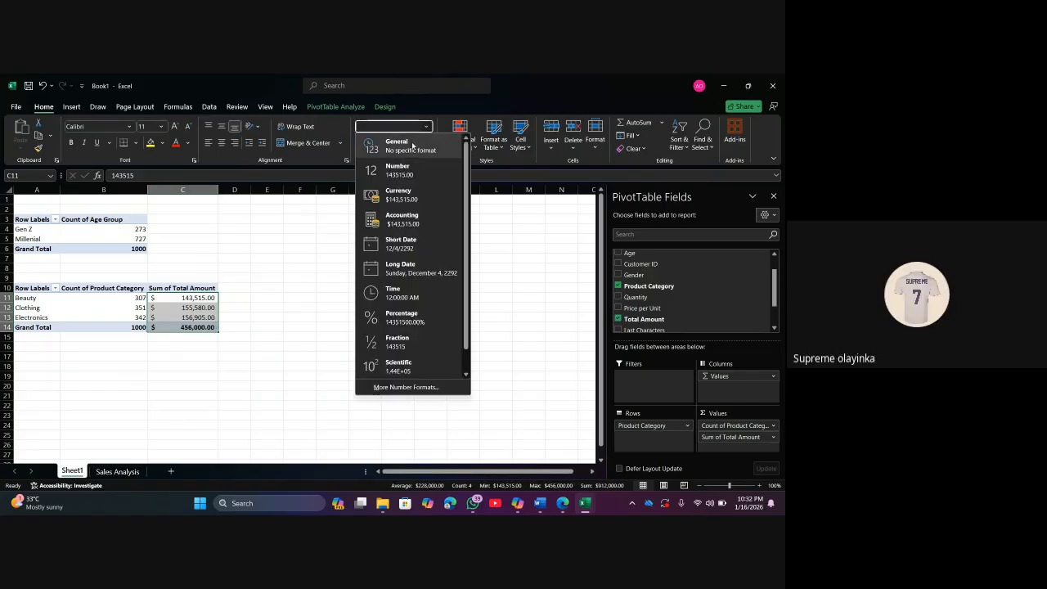
{"action": "left_click", "coordinate": [401, 194]}
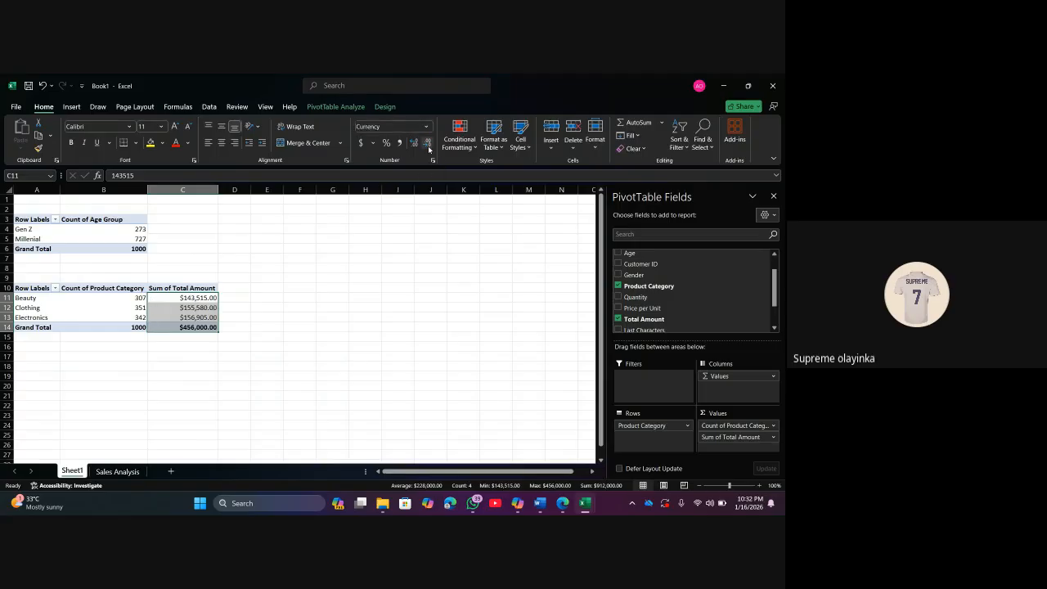
{"action": "left_click", "coordinate": [427, 143]}
{"action": "left_click", "coordinate": [427, 142]}
{"action": "left_click", "coordinate": [332, 276]}
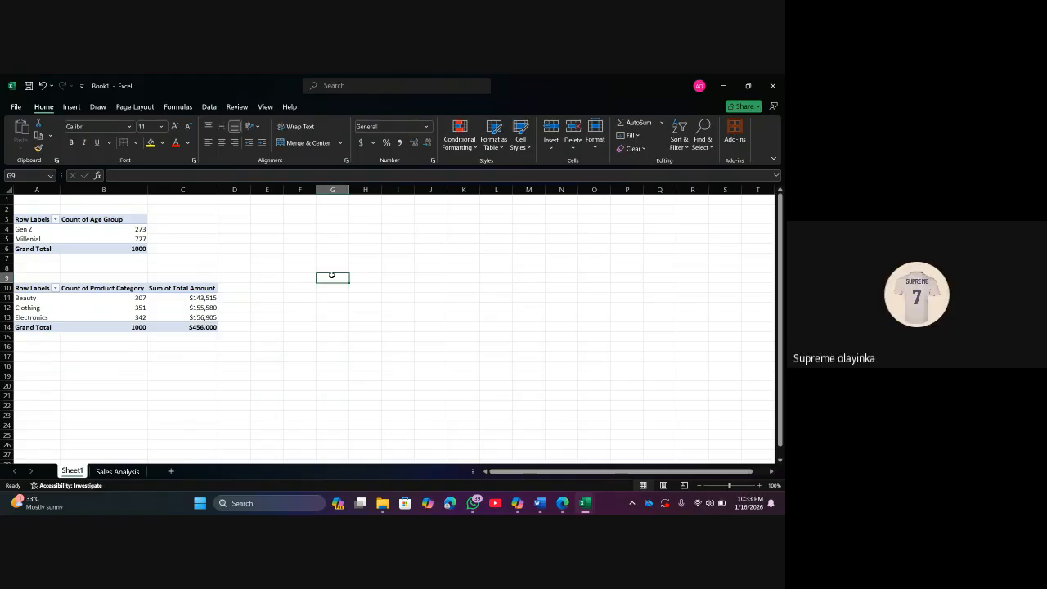
In H9, calculate the average amount per Beauty transaction by dividing its Sum of Total Amount (C11) by its count (B11)
{"action": "left_click", "coordinate": [136, 299]}
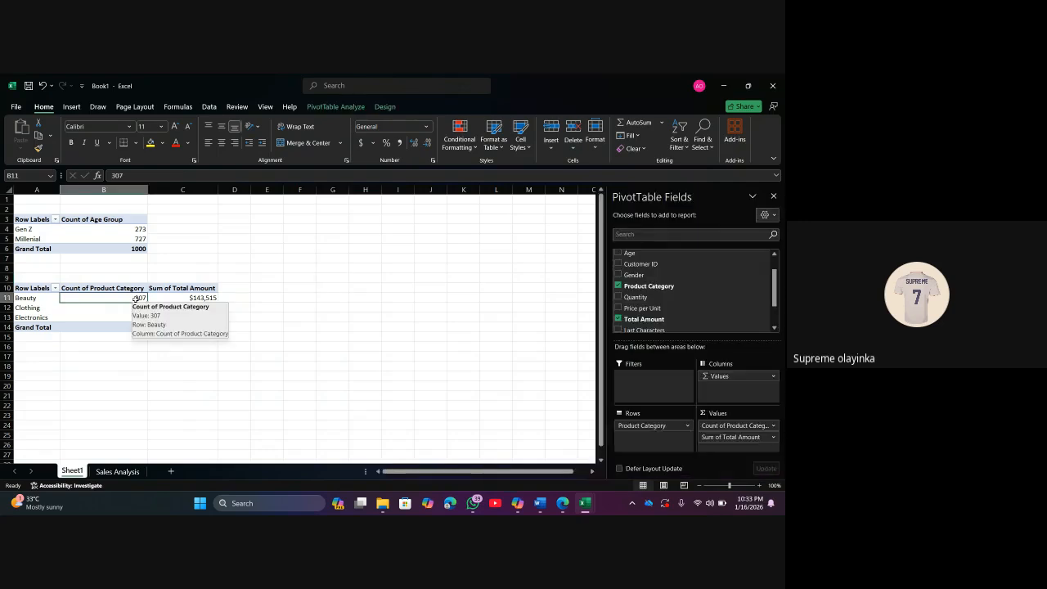
{"action": "mouse_move", "coordinate": [193, 298]}
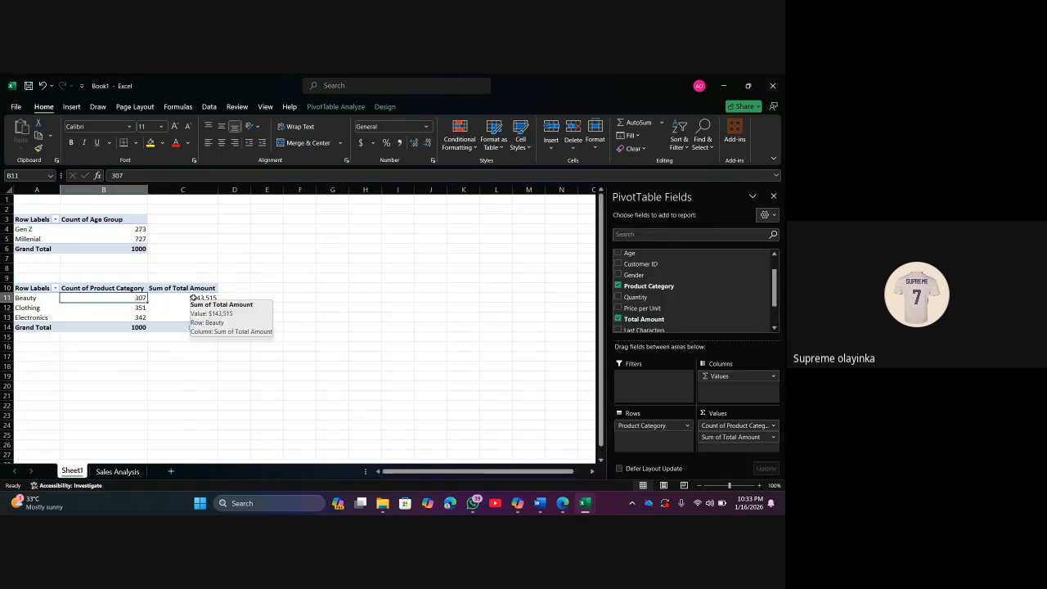
{"action": "left_click", "coordinate": [372, 275]}
{"action": "type", "text": "="}
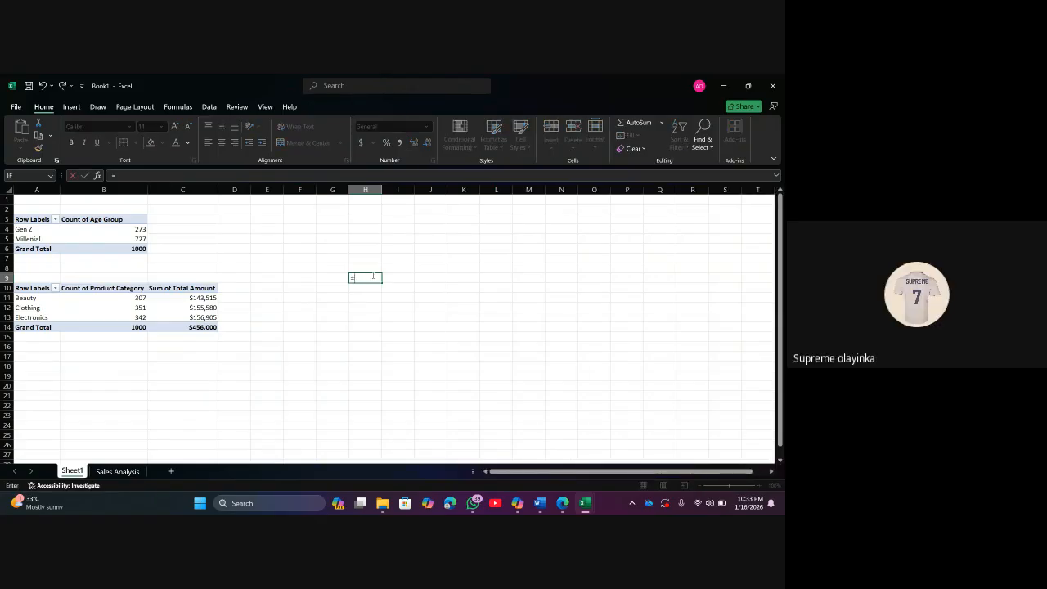
{"action": "left_click", "coordinate": [205, 298]}
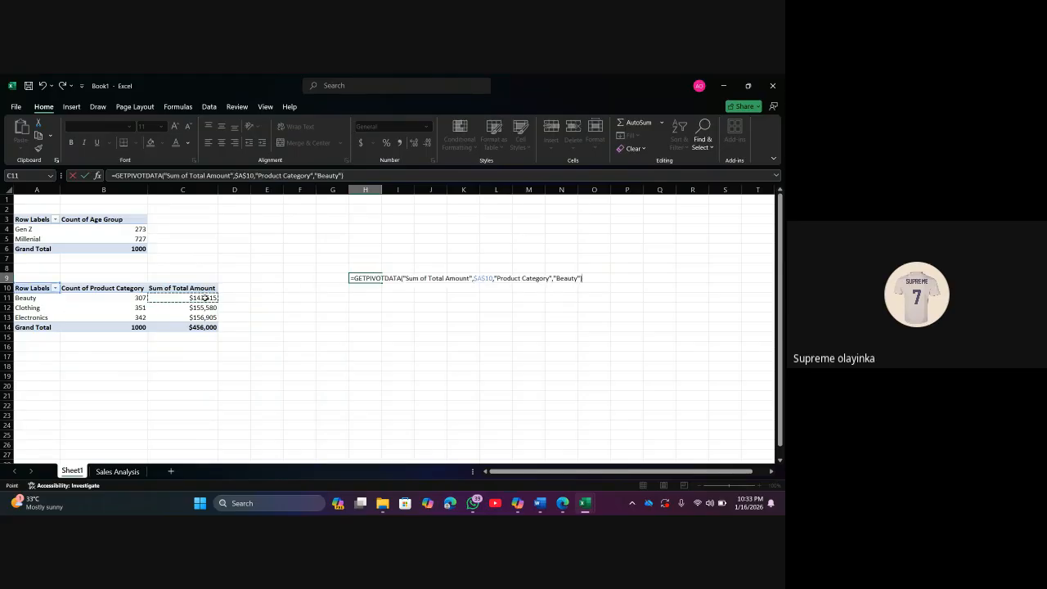
{"action": "type", "text": "/"}
{"action": "left_click", "coordinate": [132, 299]}
{"action": "key", "text": "Return"}
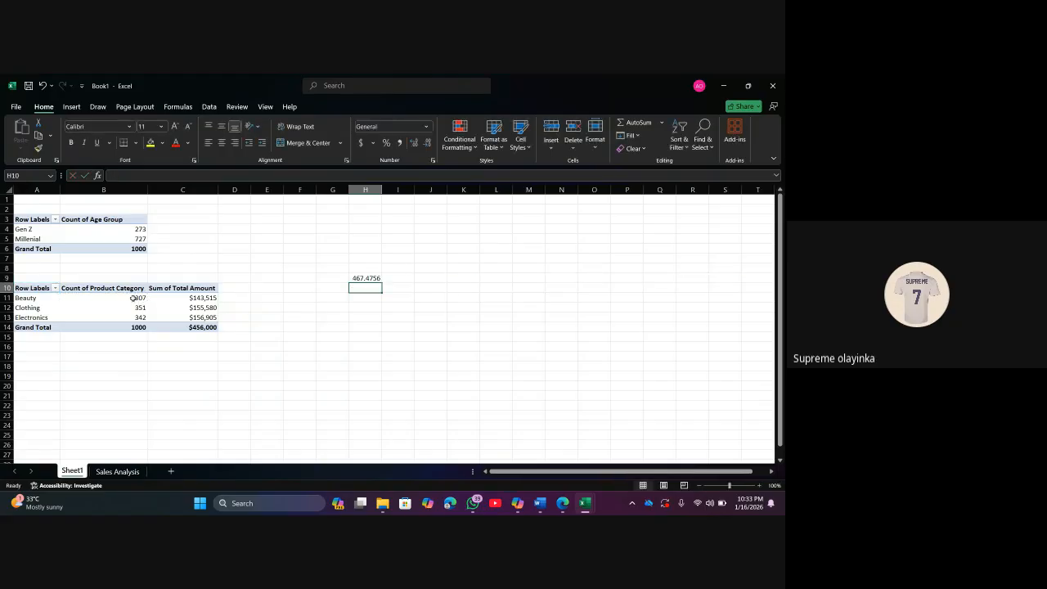
Try to fill the H9 formula down to H11, and undo the fill
{"action": "left_click", "coordinate": [363, 279]}
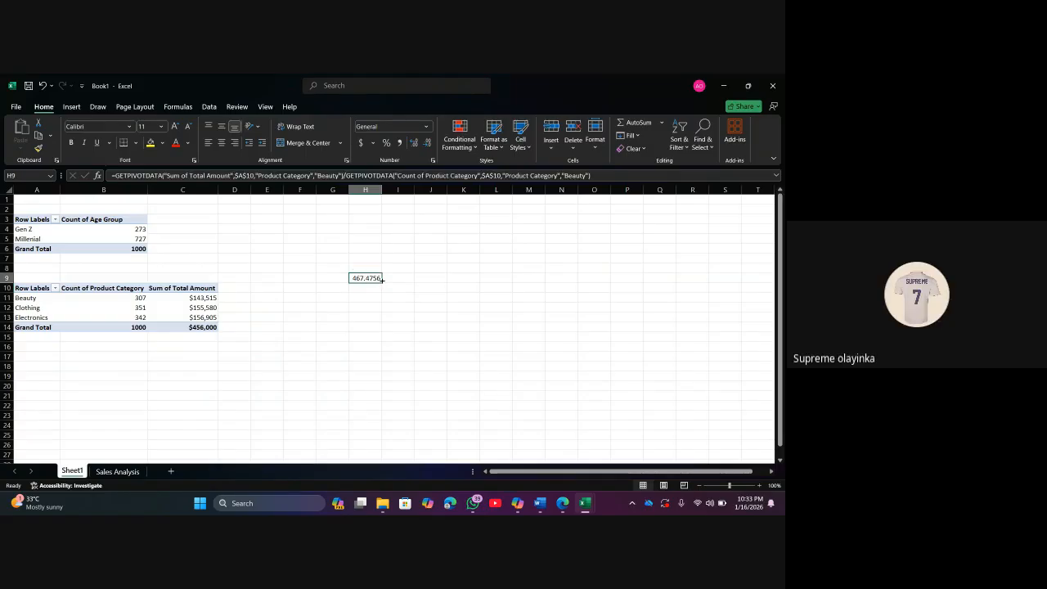
{"action": "left_click_drag", "start_coordinate": [383, 282], "coordinate": [383, 303]}
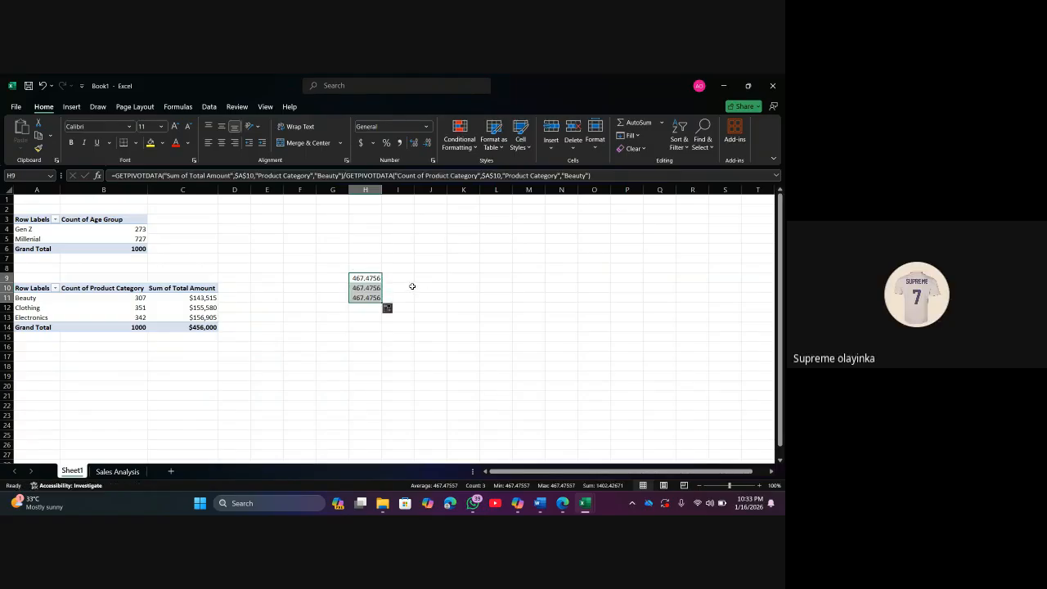
{"action": "key", "text": "ctrl+z"}
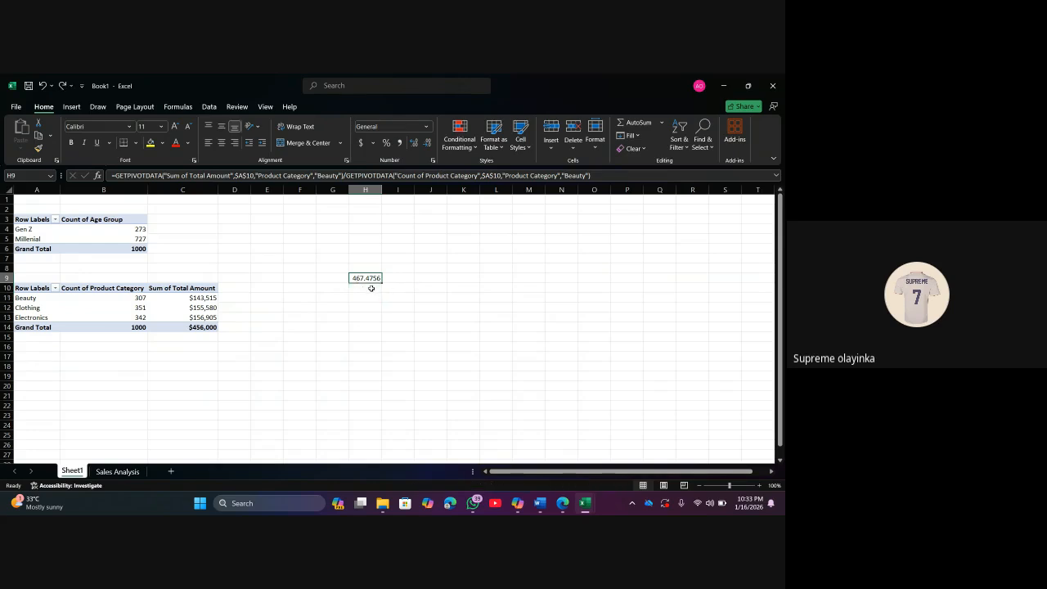
In H10, divide the Clothing Sum of Total Amount (C12) by the Clothing count (B12)
{"action": "left_click", "coordinate": [370, 288]}
{"action": "type", "text": "="}
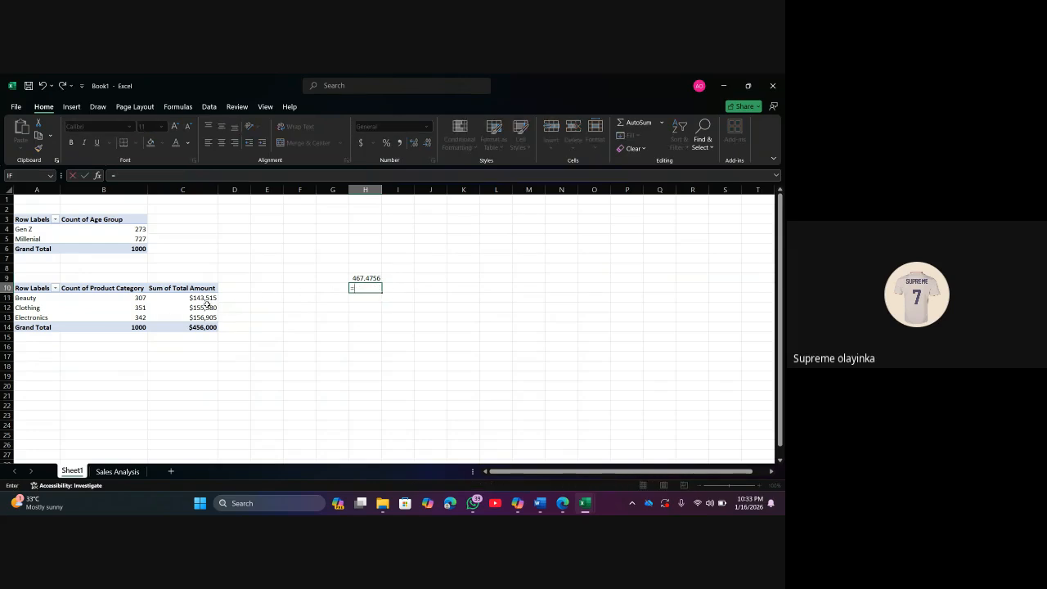
{"action": "left_click", "coordinate": [207, 306]}
{"action": "type", "text": "/"}
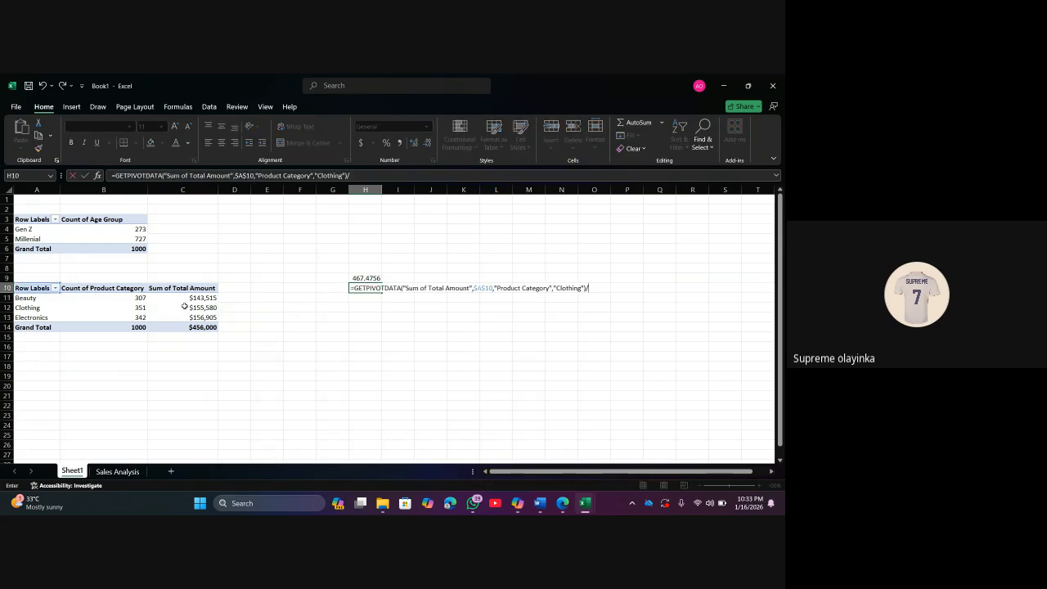
{"action": "left_click", "coordinate": [138, 308]}
{"action": "key", "text": "Return"}
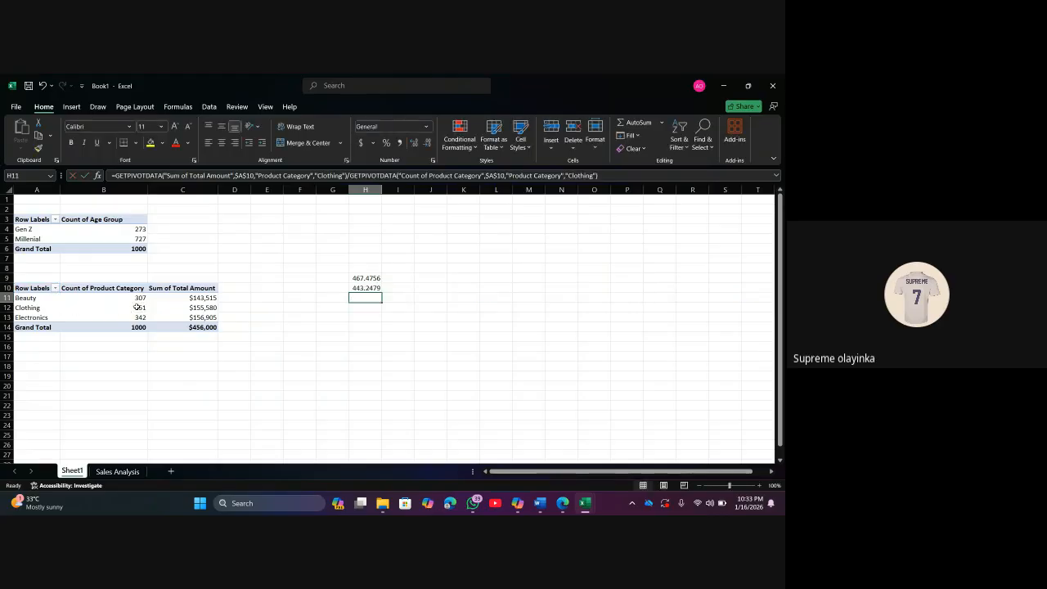
In H11, divide the Electronics Sum of Total Amount (C13) by the Electronics count (B13)
{"action": "type", "text": "="}
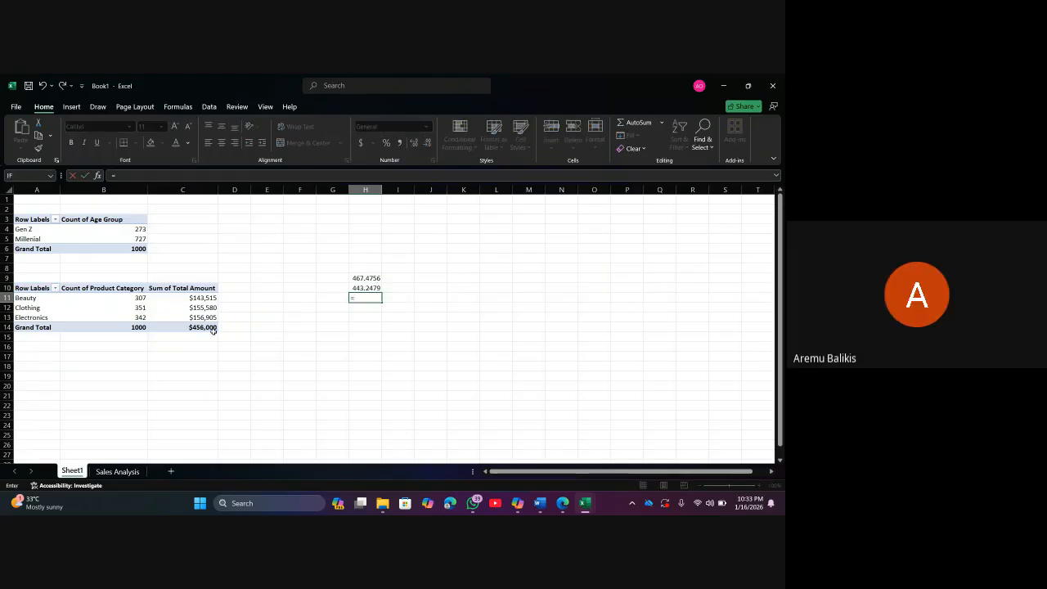
{"action": "left_click", "coordinate": [191, 317]}
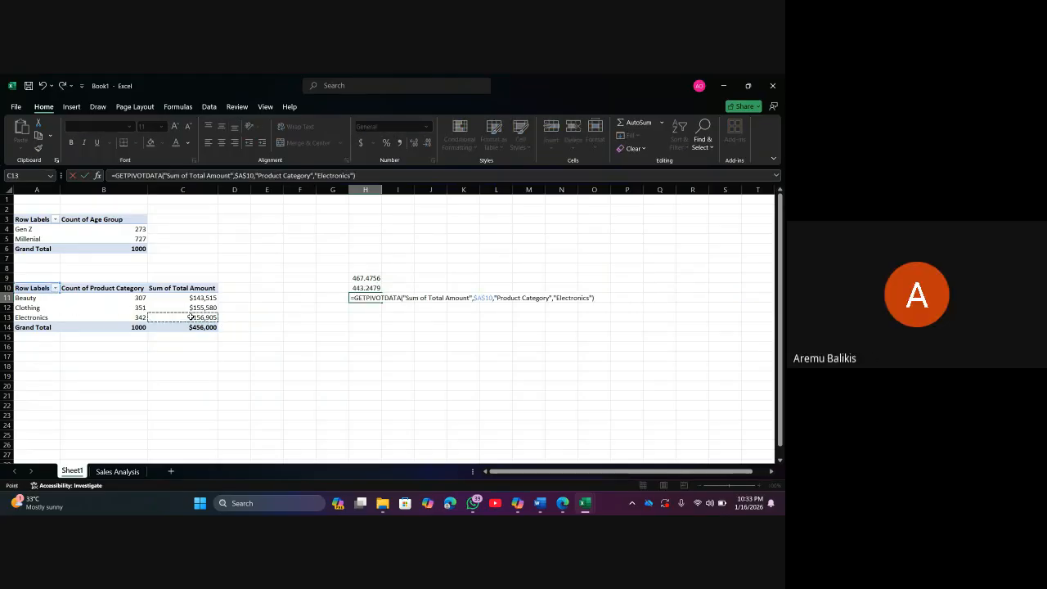
{"action": "type", "text": "/"}
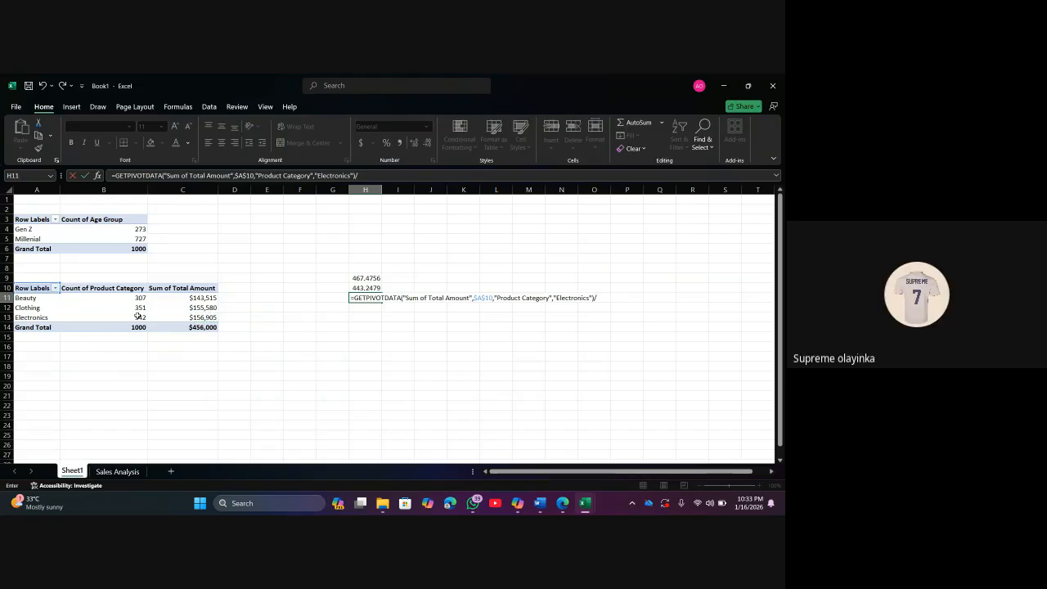
{"action": "left_click", "coordinate": [138, 317]}
{"action": "key", "text": "Return"}
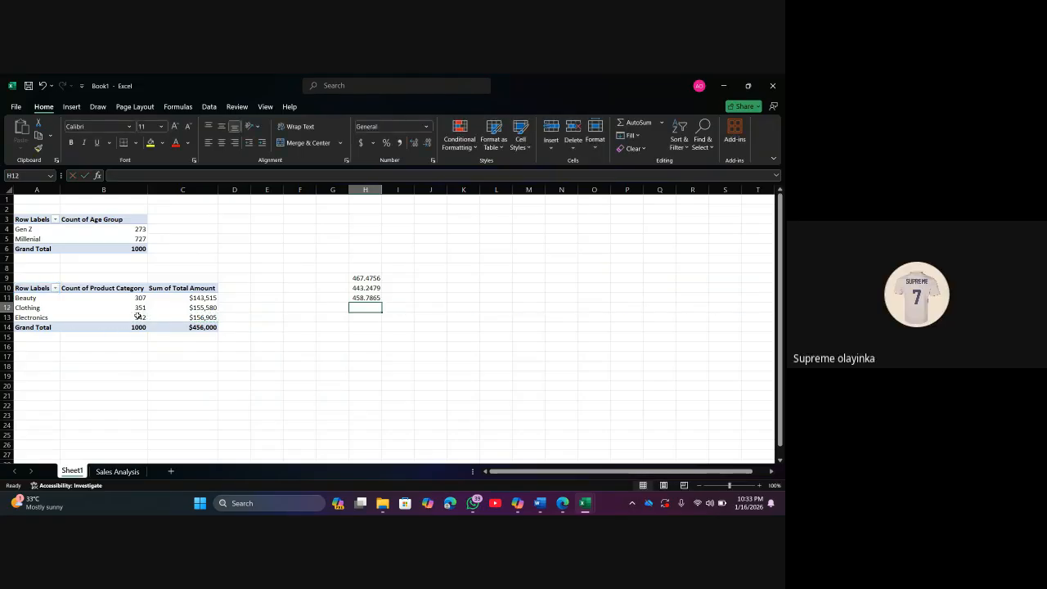
{"action": "left_click", "coordinate": [393, 383]}
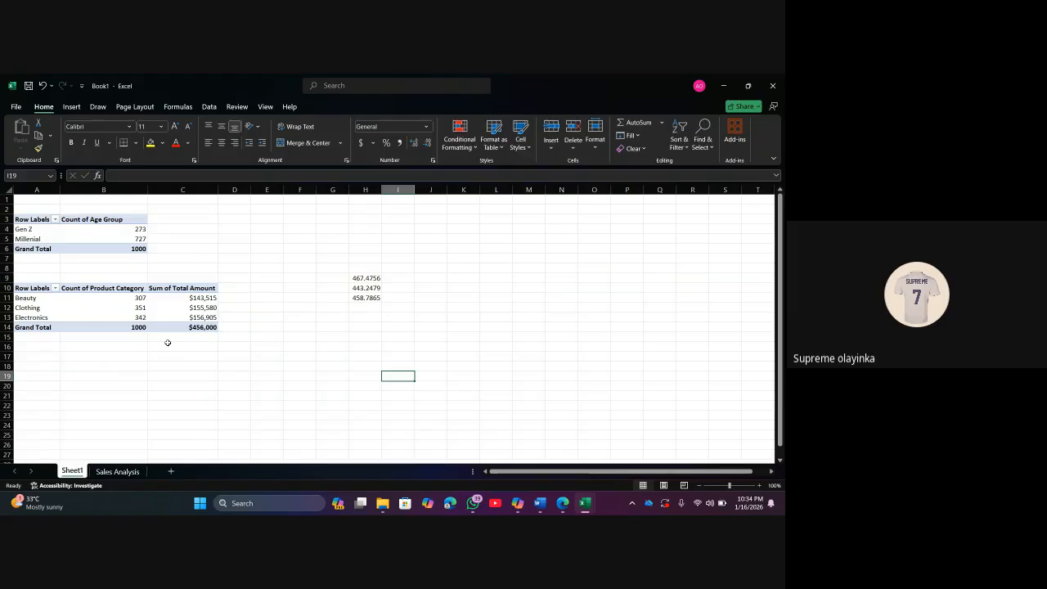
Select the Electronics sum in C13 and close the PivotTable field list
{"action": "mouse_move", "coordinate": [140, 298]}
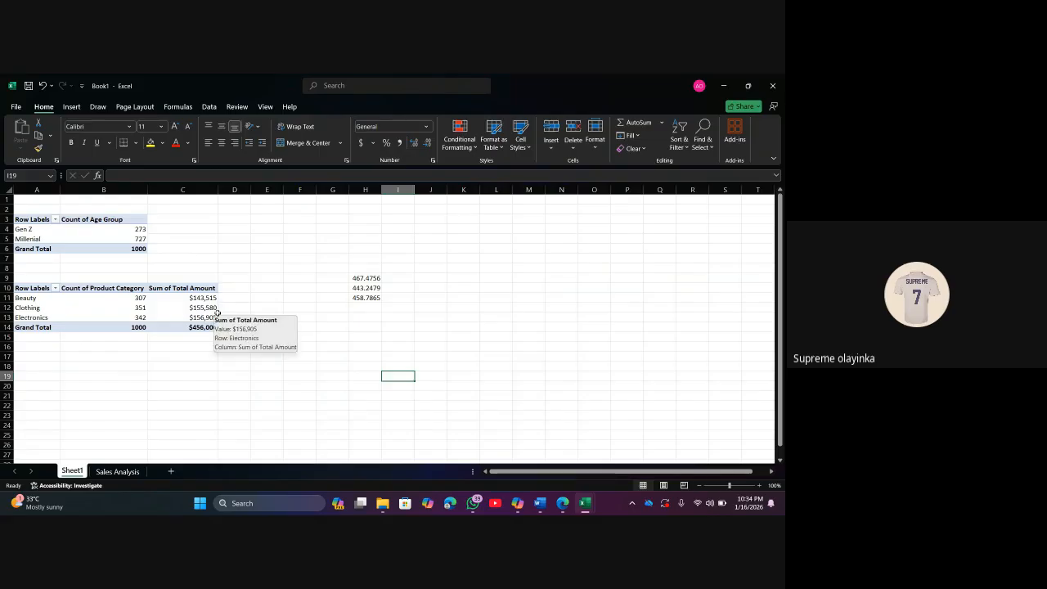
{"action": "left_click", "coordinate": [216, 317]}
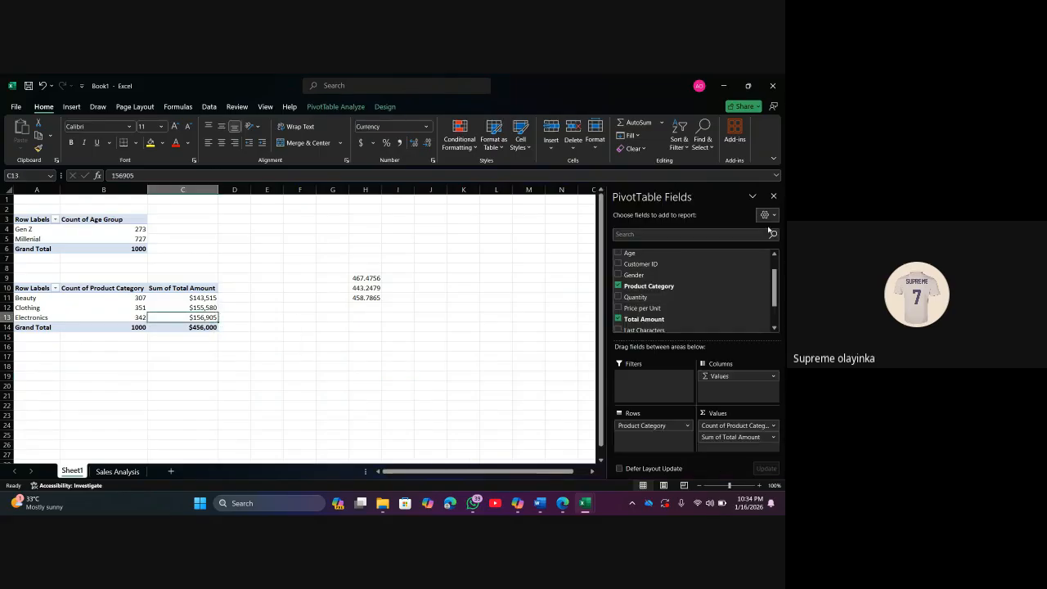
{"action": "left_click", "coordinate": [773, 196]}
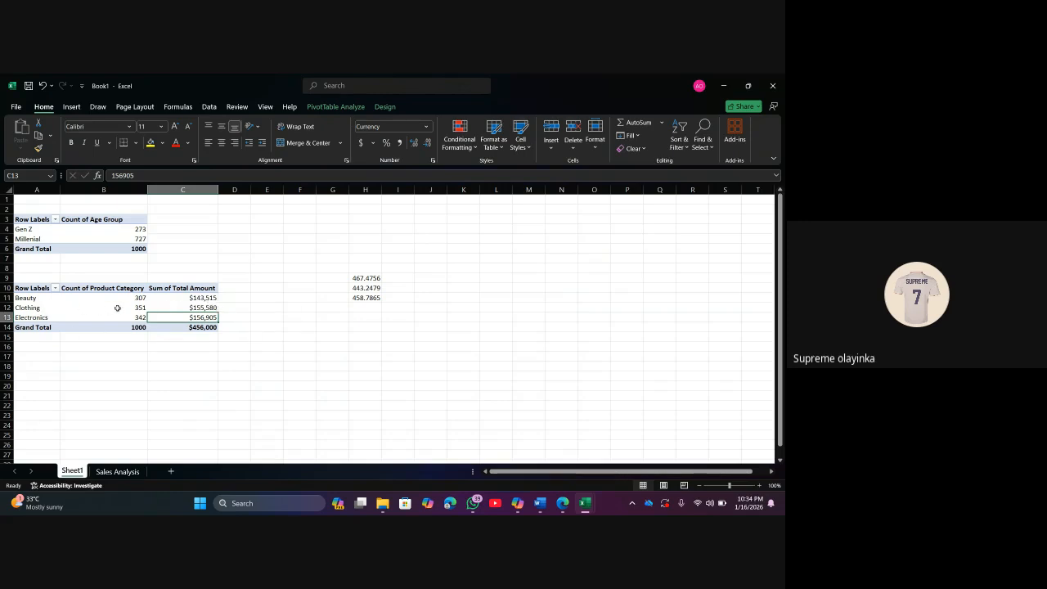
Review the product category counts and Total Amount sums alongside the average formulas in H9 to H11
{"action": "mouse_move", "coordinate": [128, 311]}
{"action": "mouse_move", "coordinate": [192, 317]}
{"action": "mouse_move", "coordinate": [140, 300]}
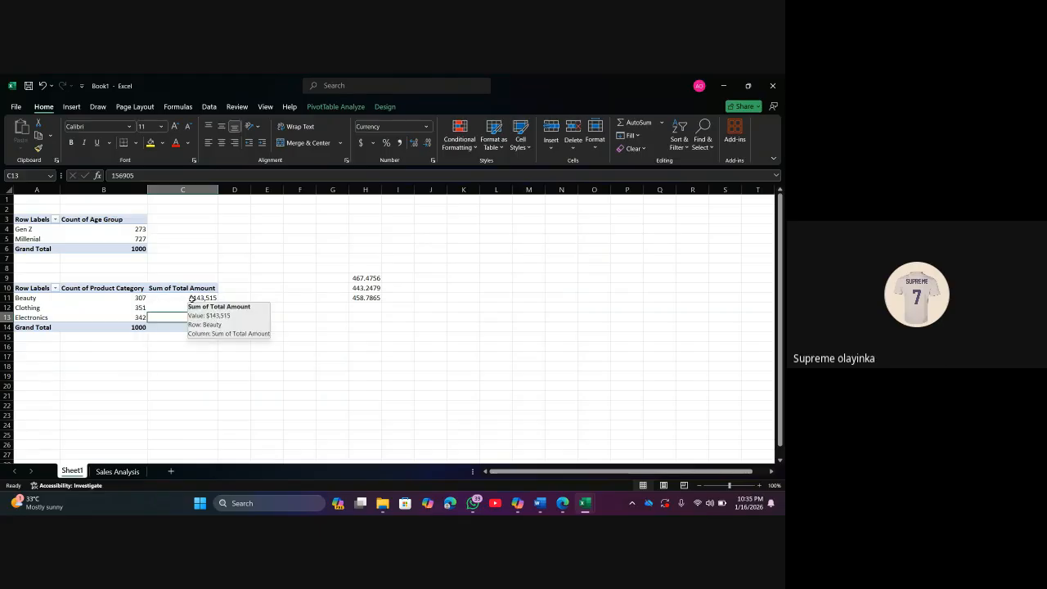
{"action": "mouse_move", "coordinate": [206, 300]}
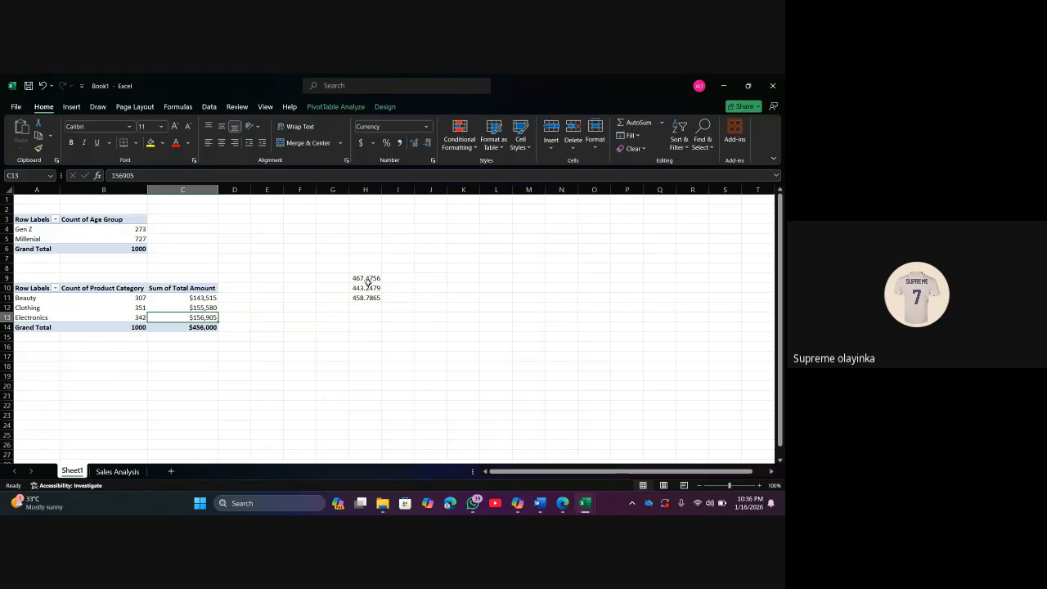
{"action": "left_click", "coordinate": [366, 277]}
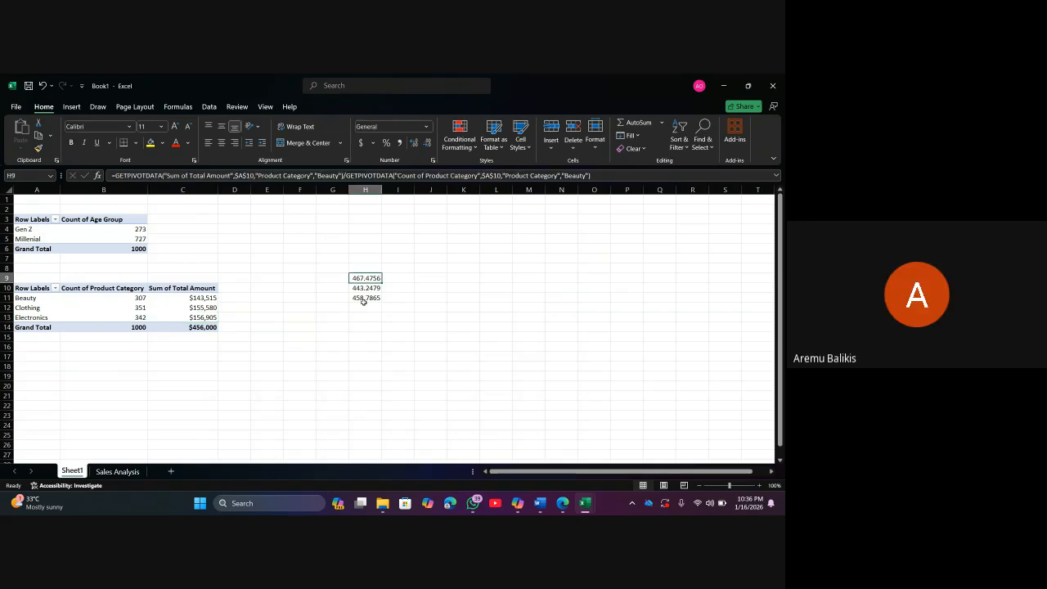
{"action": "left_click", "coordinate": [364, 299]}
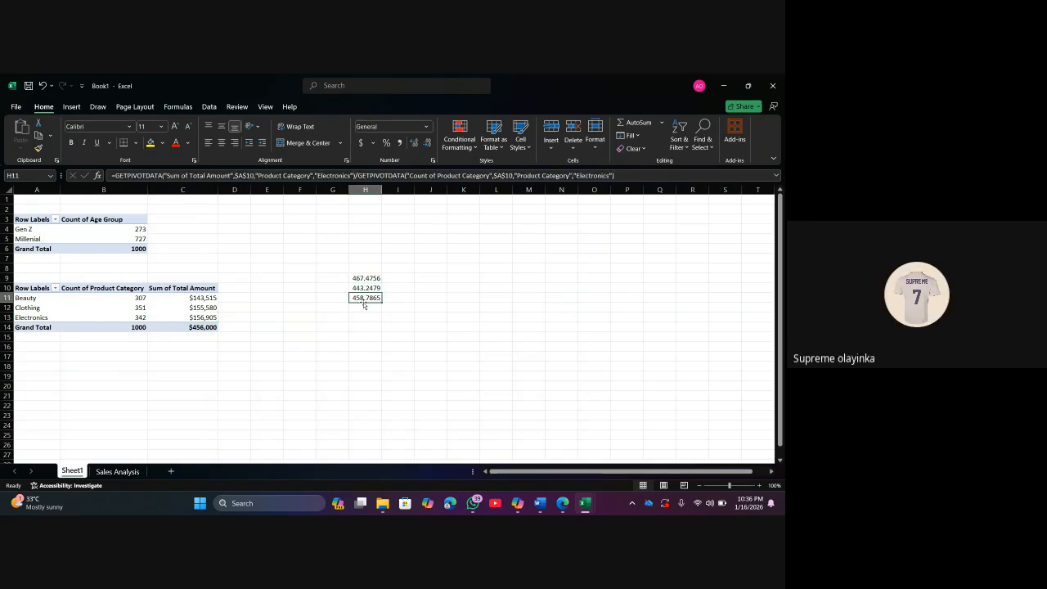
{"action": "left_click", "coordinate": [364, 288]}
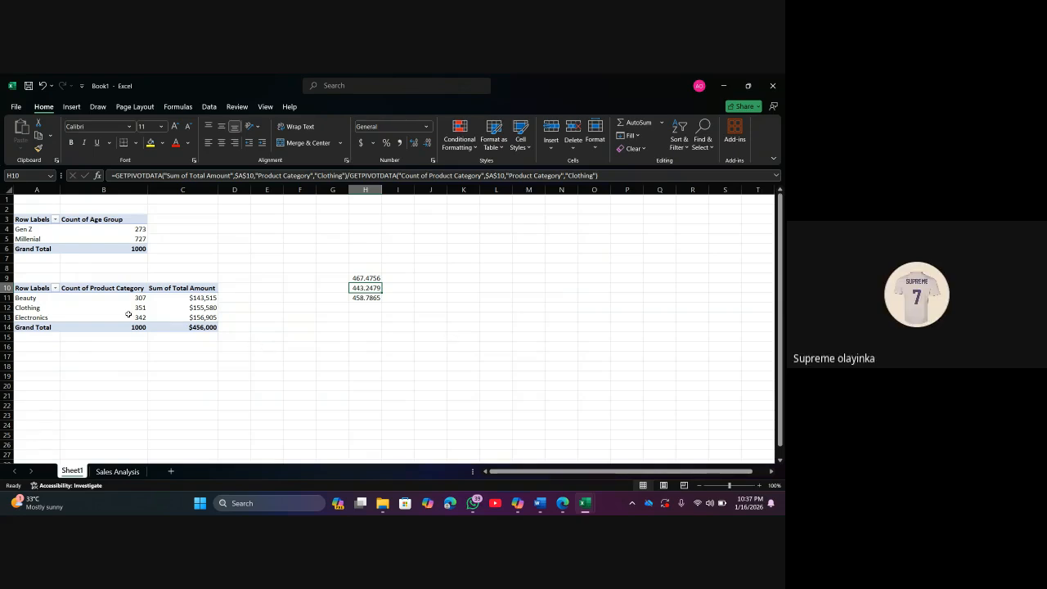
{"action": "mouse_move", "coordinate": [128, 315]}
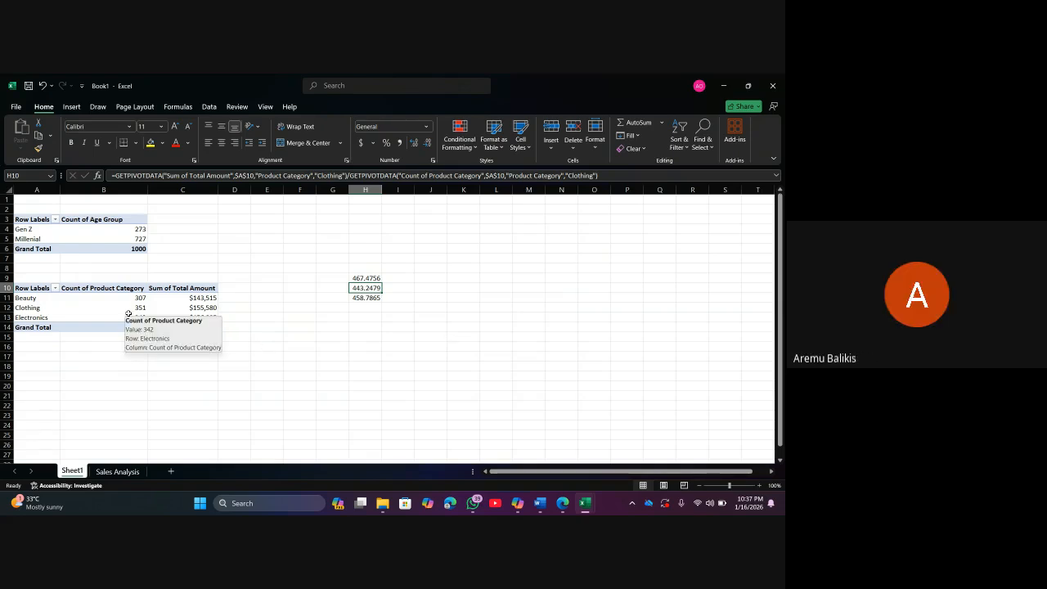
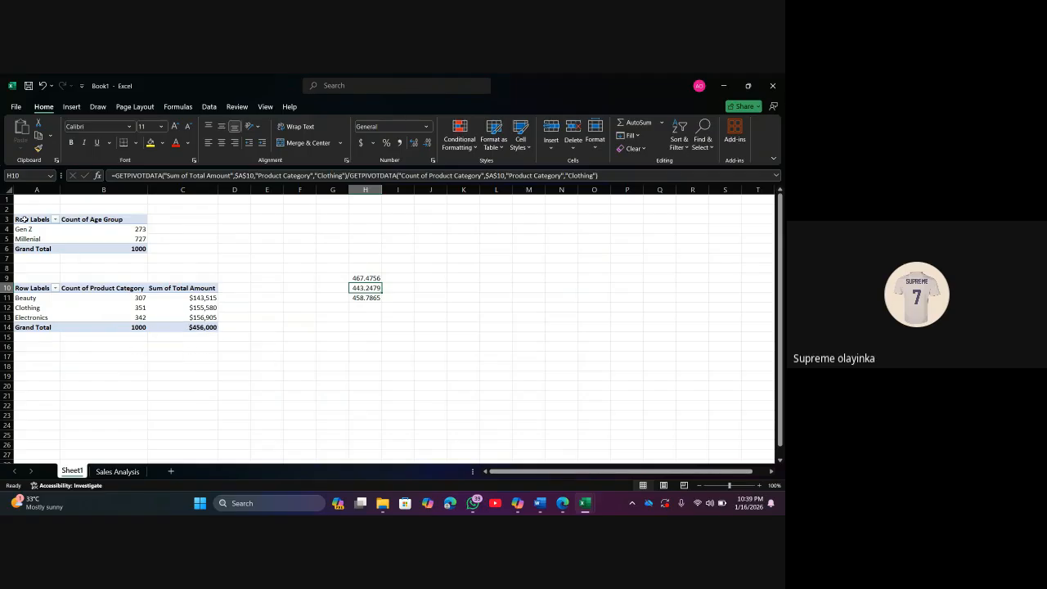
Copy the age group PivotTable in A3:B6 and paste it at A18
{"action": "left_click_drag", "start_coordinate": [28, 220], "coordinate": [87, 248]}
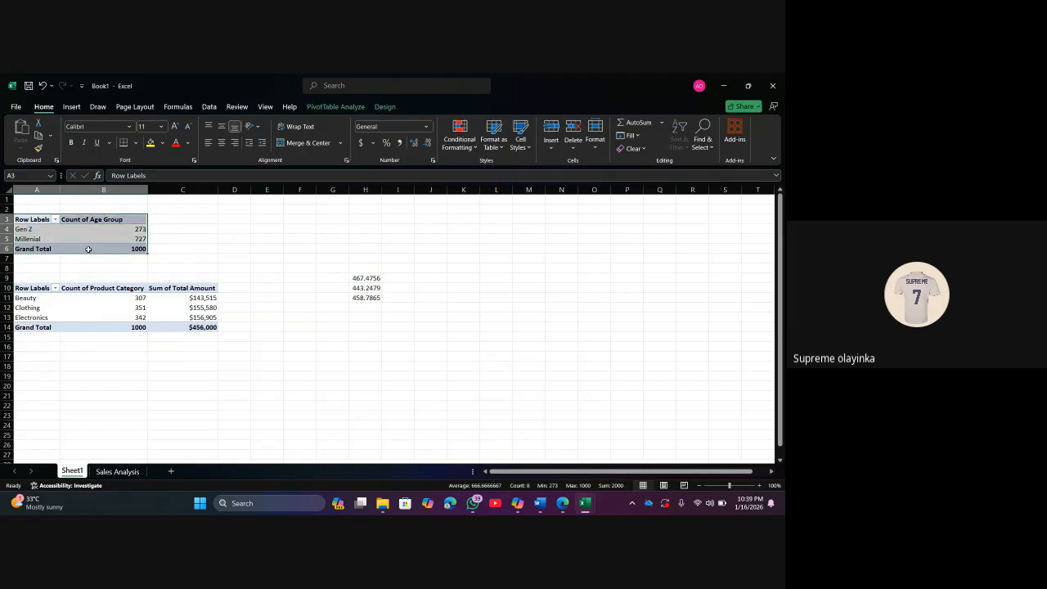
{"action": "key", "text": "ctrl+c"}
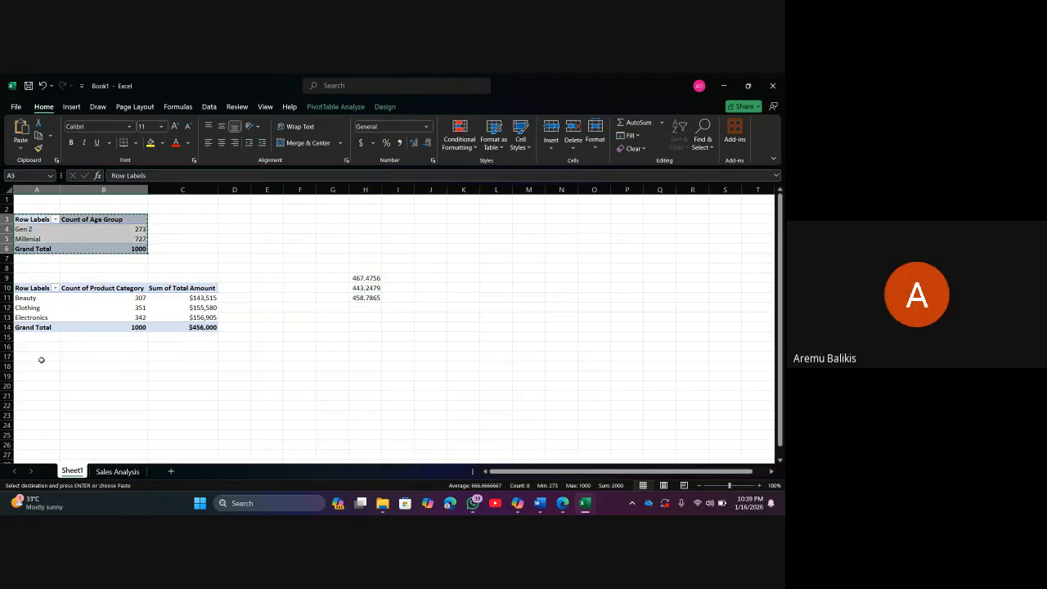
{"action": "left_click", "coordinate": [41, 364]}
{"action": "key", "text": "ctrl+v"}
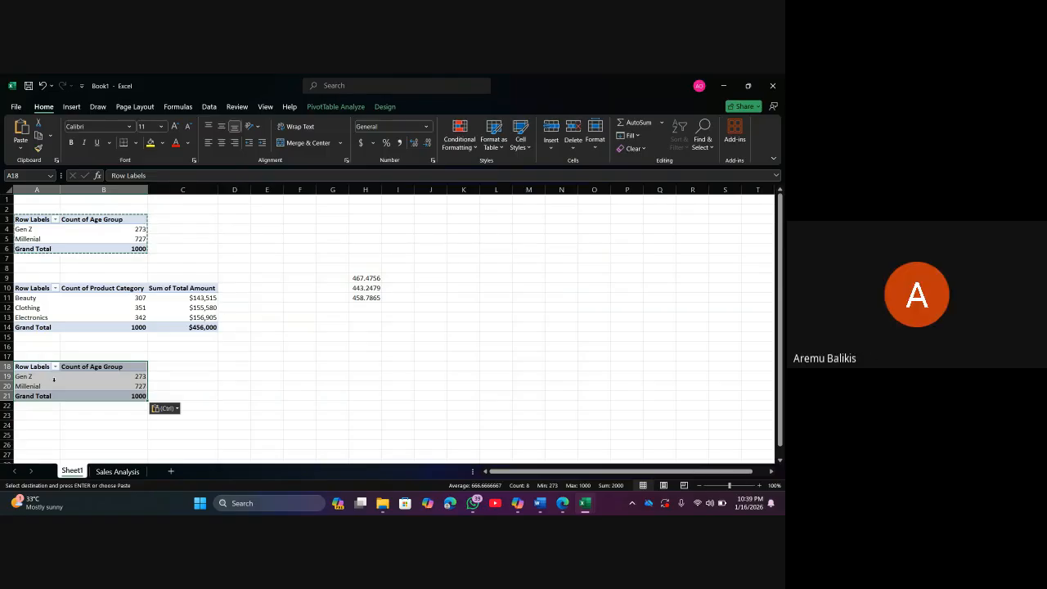
Show the field list for the copied PivotTable at A18 and remove Age Group from its rows and values
{"action": "left_click_drag", "start_coordinate": [54, 387], "coordinate": [54, 379]}
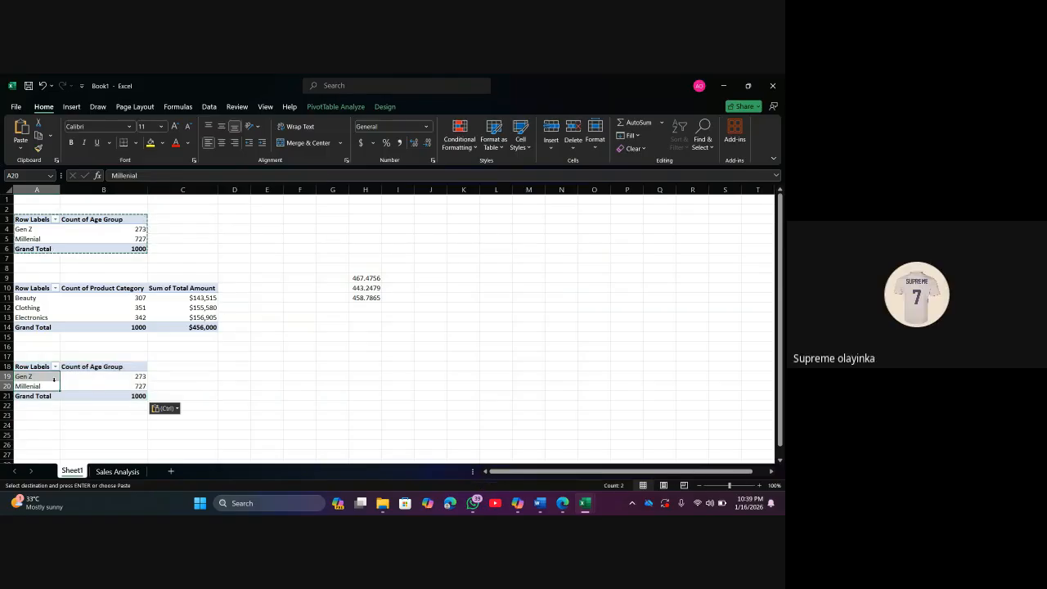
{"action": "left_click", "coordinate": [350, 109]}
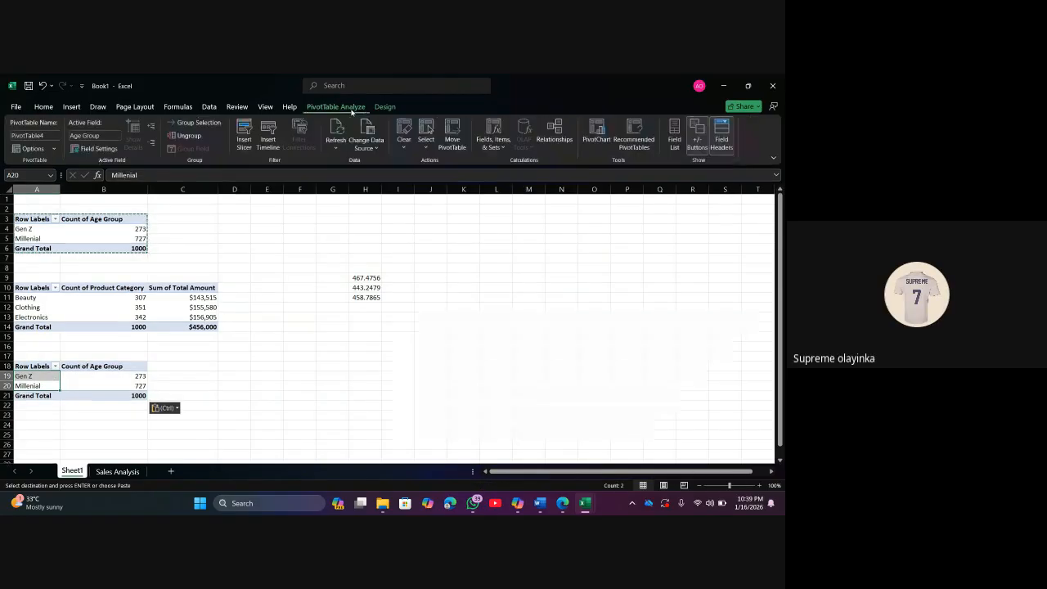
{"action": "left_click", "coordinate": [674, 136]}
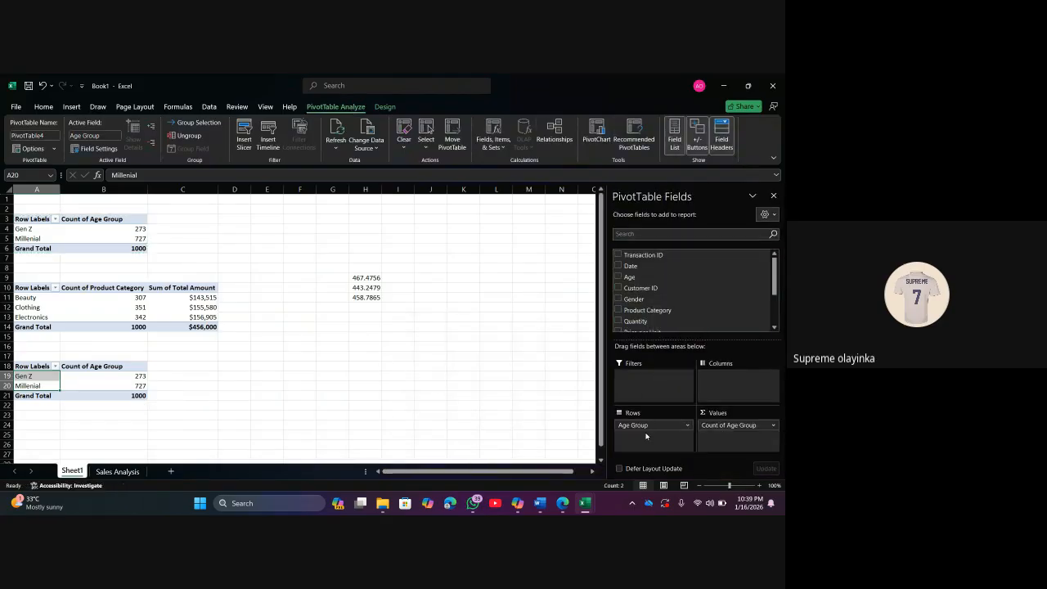
{"action": "left_click_drag", "start_coordinate": [647, 427], "coordinate": [520, 393]}
{"action": "left_click_drag", "start_coordinate": [695, 418], "coordinate": [527, 378]}
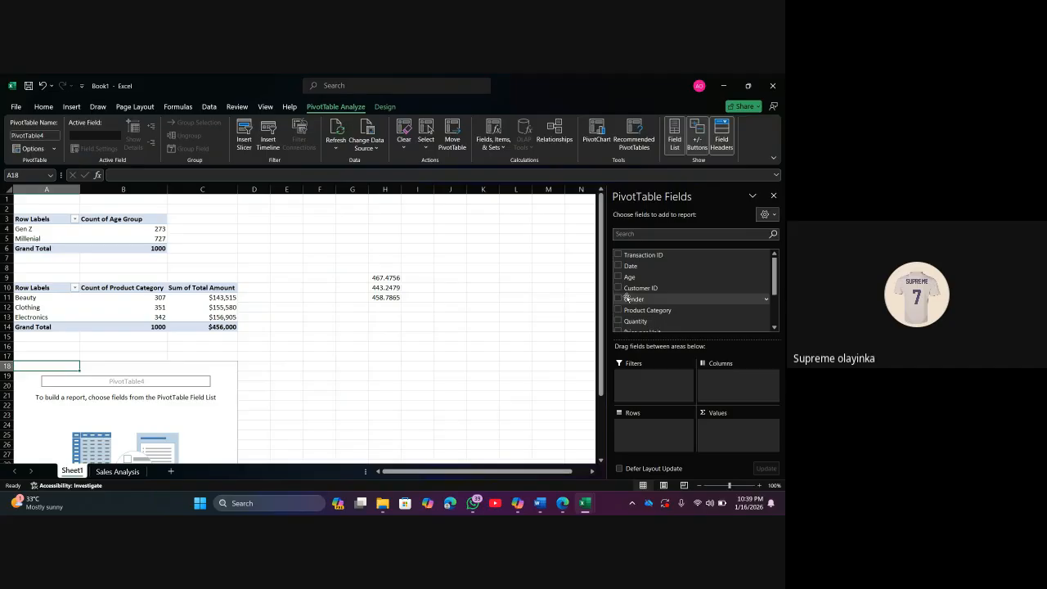
Add Gender to the rows of the PivotTable at A18 and move it to the columns
{"action": "left_click_drag", "start_coordinate": [627, 299], "coordinate": [639, 437]}
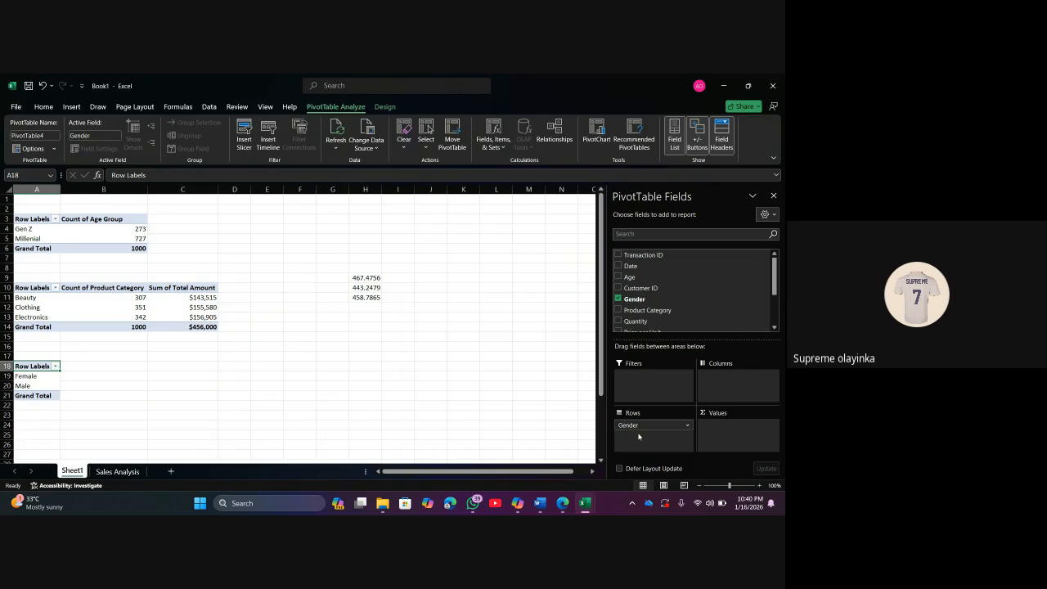
{"action": "left_click", "coordinate": [674, 299]}
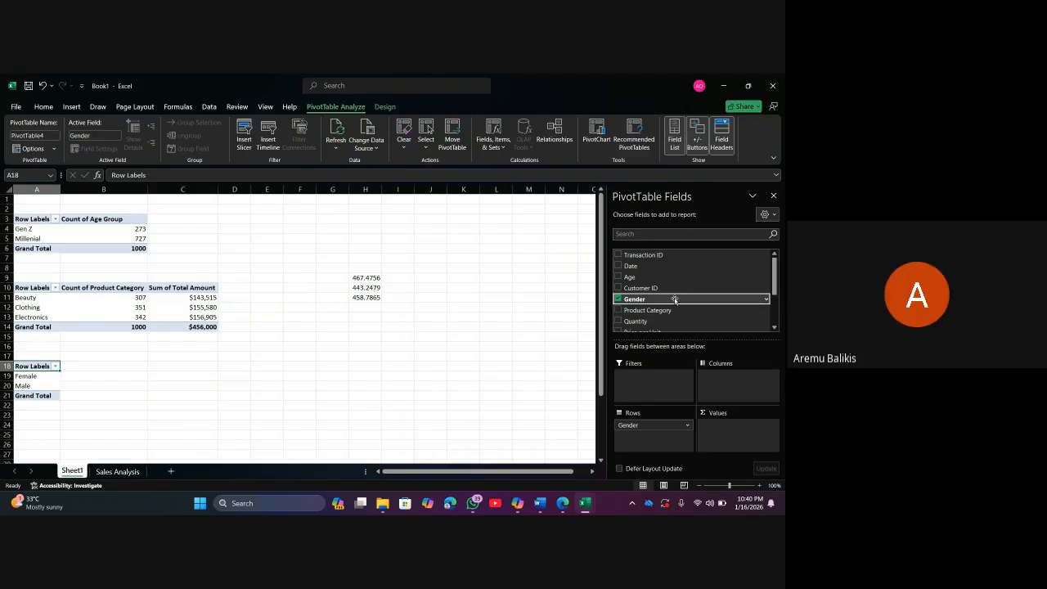
{"action": "left_click_drag", "start_coordinate": [674, 299], "coordinate": [723, 386]}
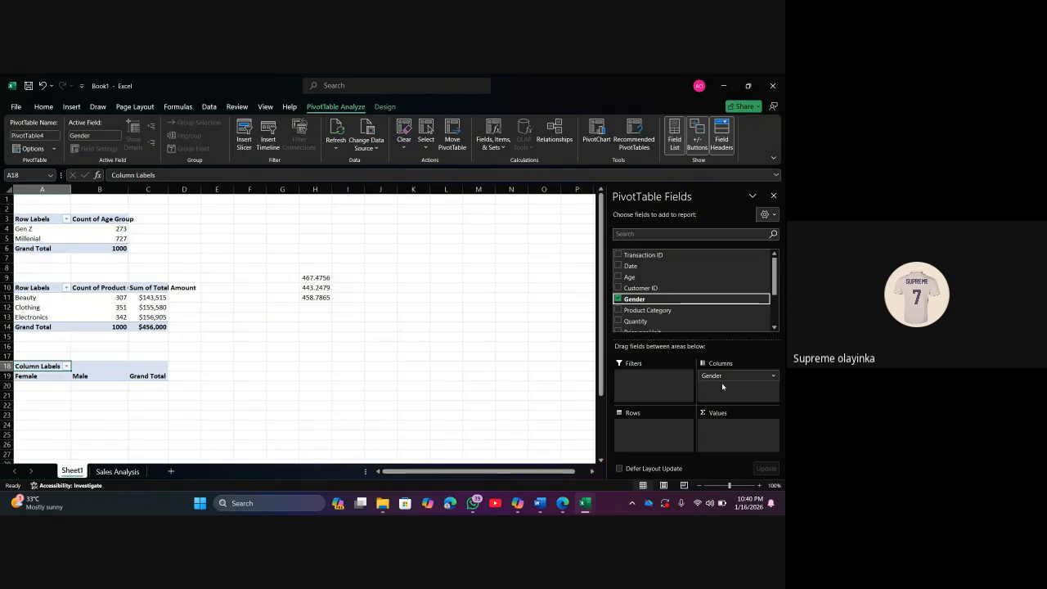
{"action": "left_click", "coordinate": [761, 486]}
{"action": "left_click", "coordinate": [762, 486]}
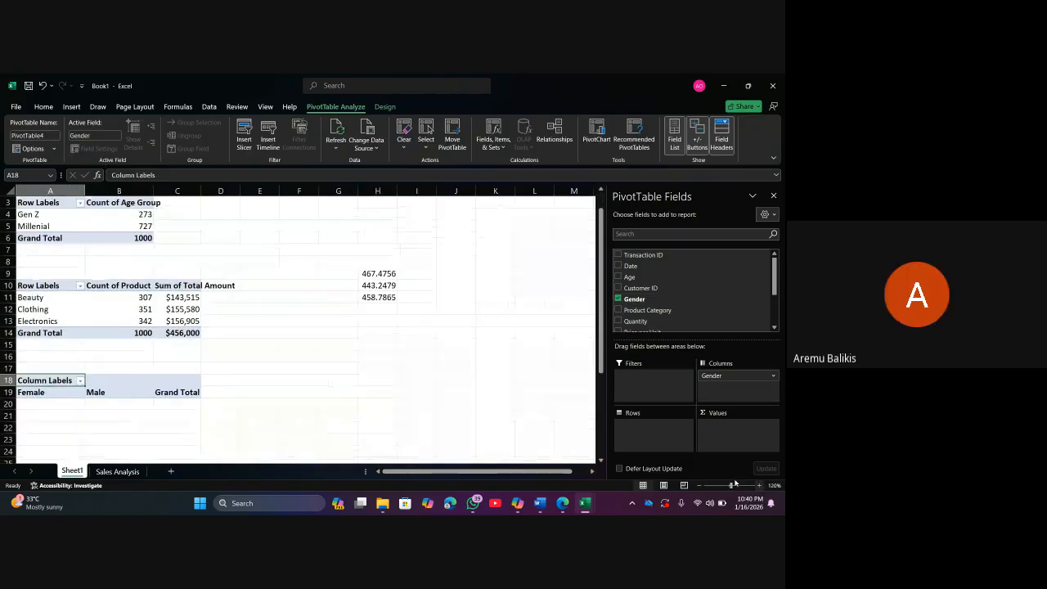
{"action": "left_click", "coordinate": [724, 375]}
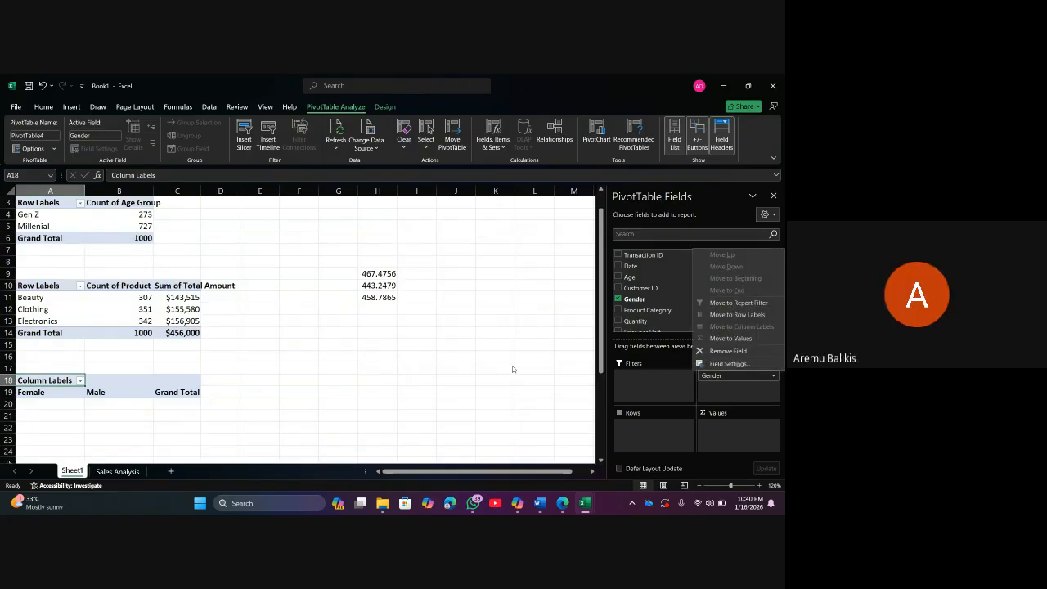
{"action": "left_click_drag", "start_coordinate": [513, 366], "coordinate": [646, 303]}
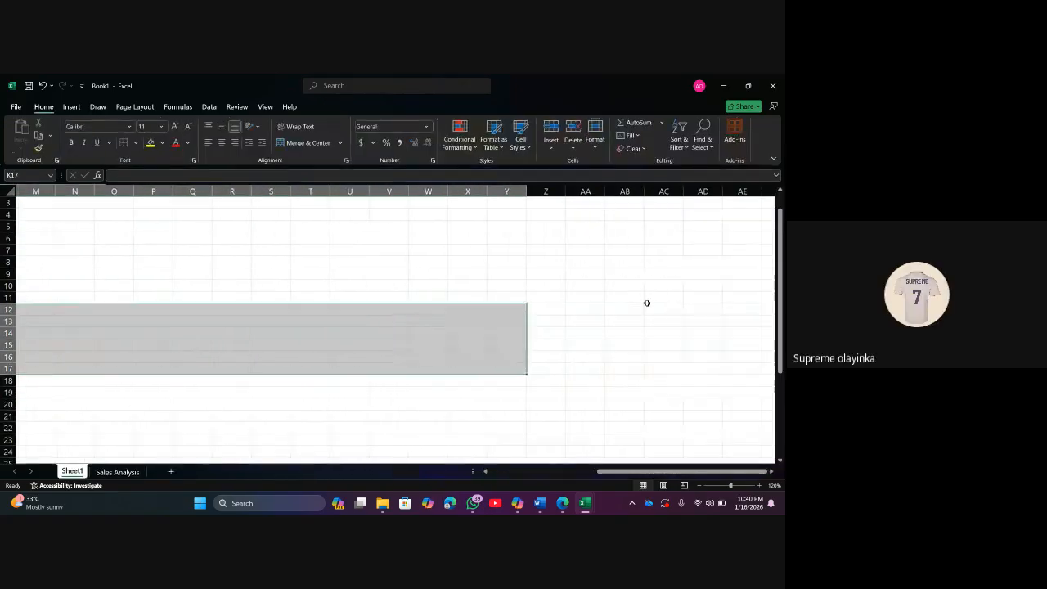
{"action": "left_click", "coordinate": [559, 332]}
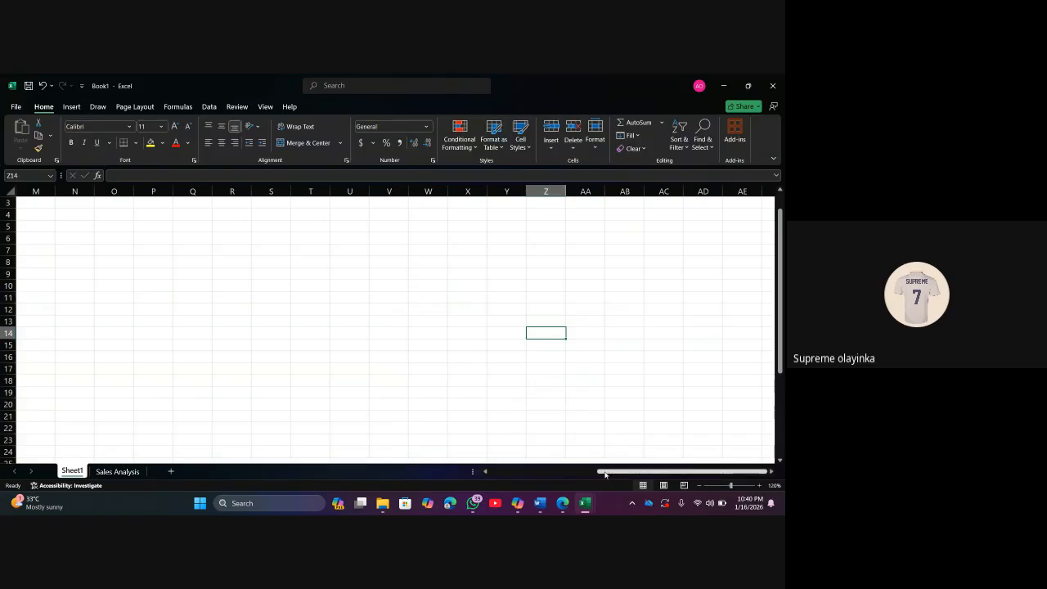
{"action": "left_click_drag", "start_coordinate": [606, 473], "coordinate": [494, 483]}
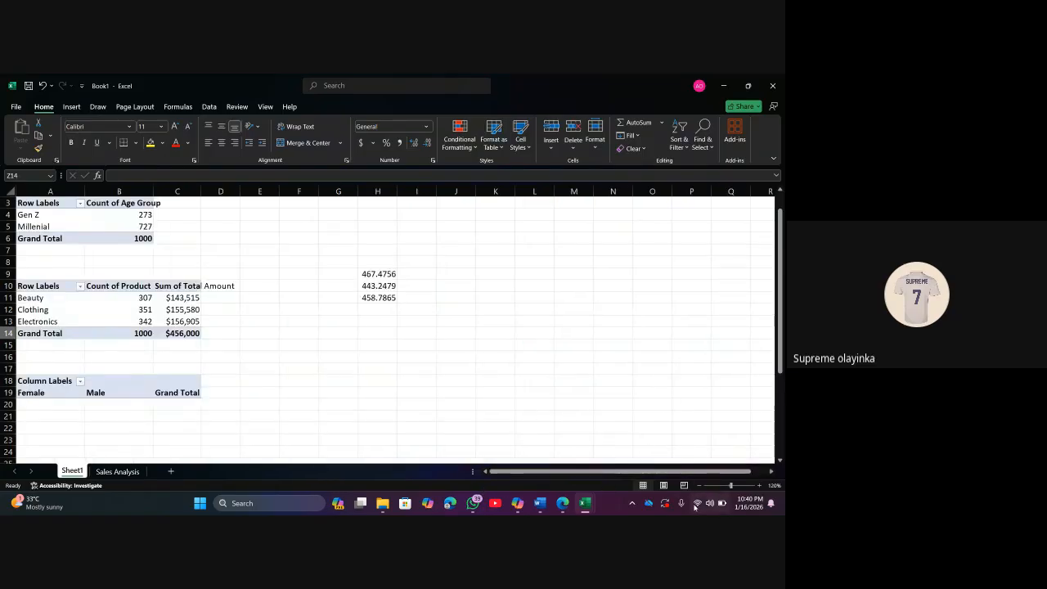
Add Gender to the values of the PivotTable at A18 as a count
{"action": "left_click", "coordinate": [140, 394]}
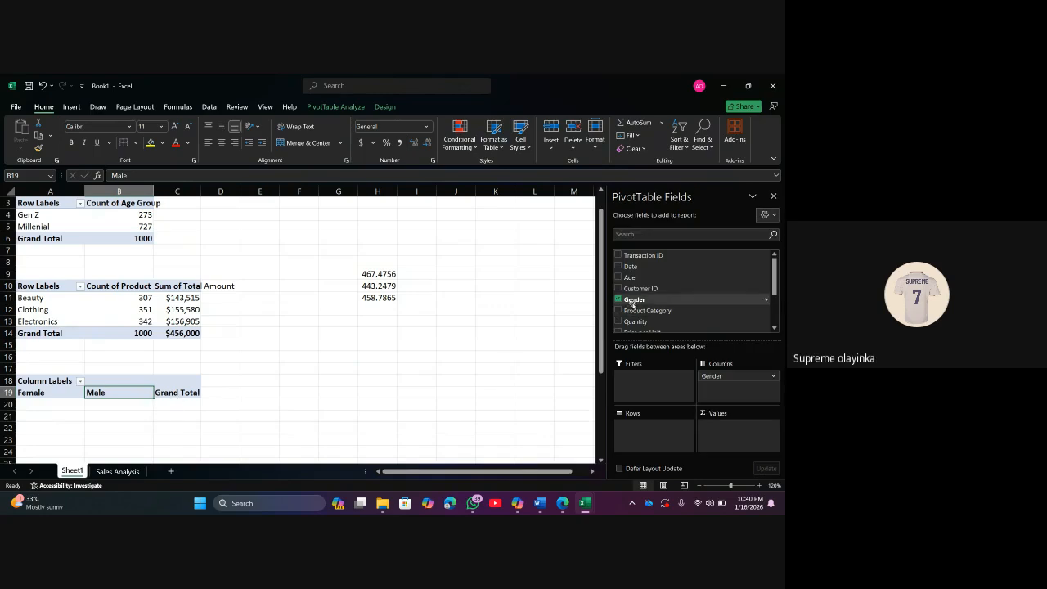
{"action": "left_click_drag", "start_coordinate": [633, 299], "coordinate": [717, 435]}
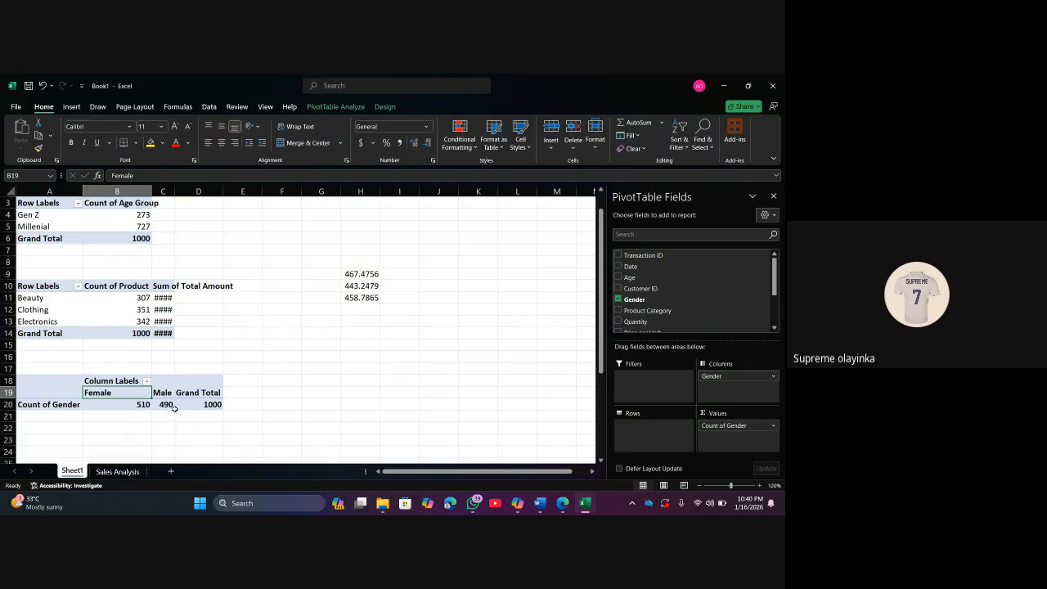
{"action": "left_click", "coordinate": [320, 415]}
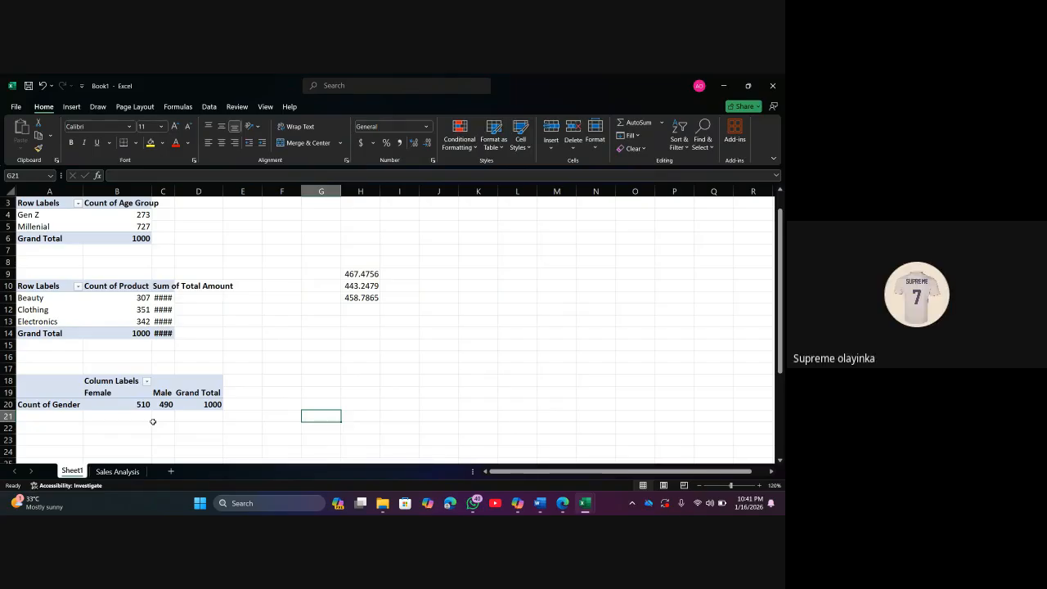
Move Gender from the columns to the rows of the PivotTable at A18 and autofit column C's width
{"action": "left_click", "coordinate": [120, 395]}
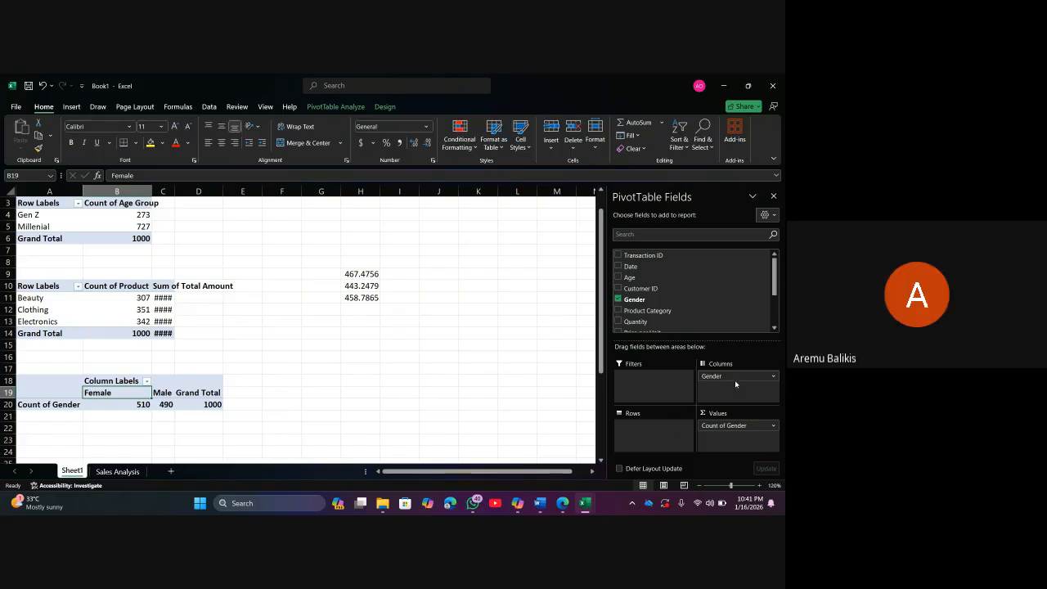
{"action": "left_click_drag", "start_coordinate": [735, 384], "coordinate": [646, 430]}
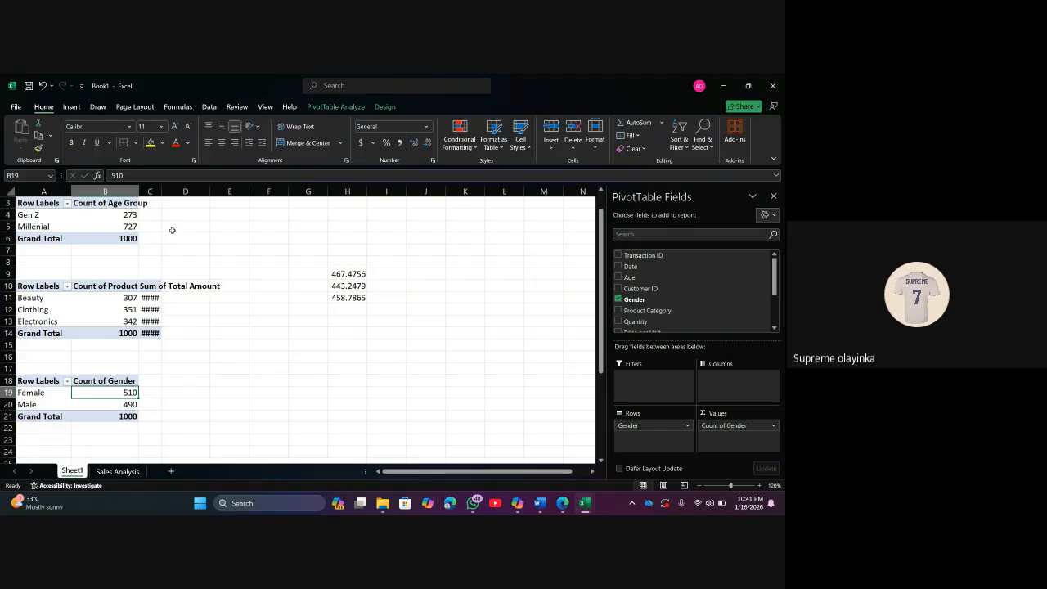
{"action": "double_click", "coordinate": [160, 192]}
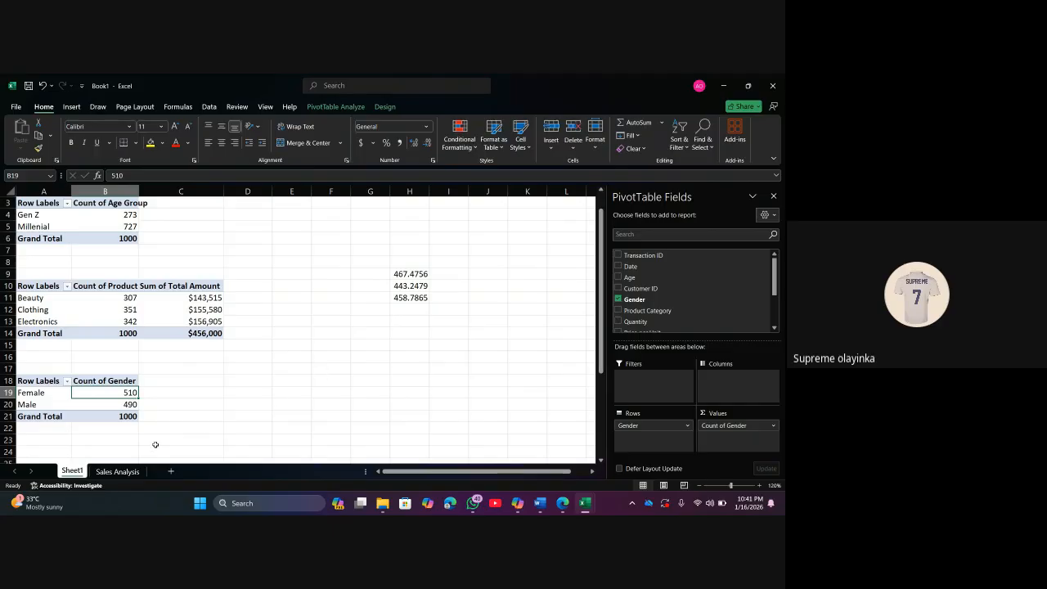
Copy the gender PivotTable in A18:B21 to E3 and remove Gender from the copy's rows and values
{"action": "left_click", "coordinate": [118, 475]}
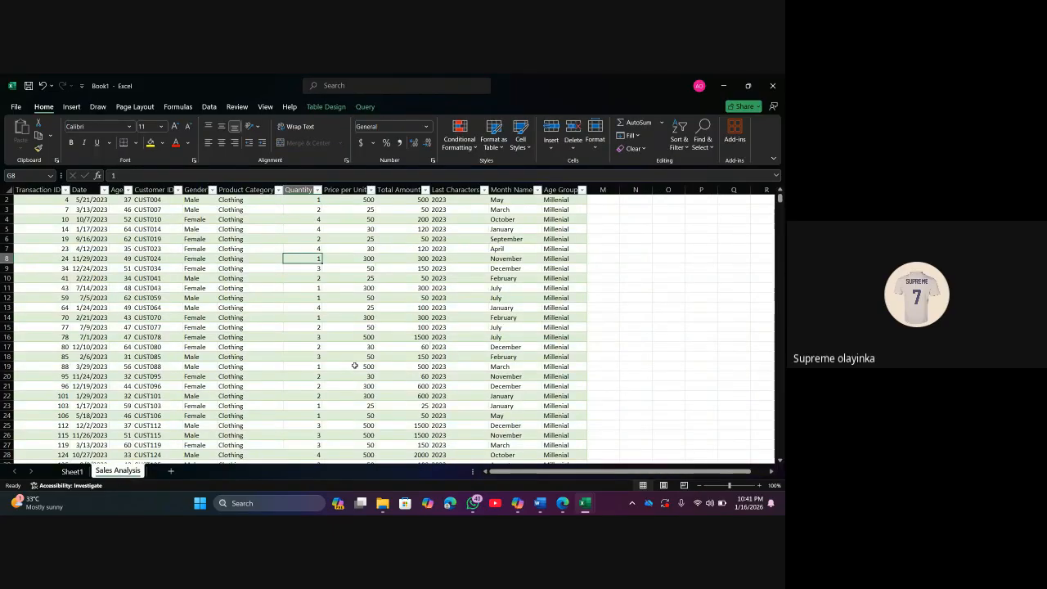
{"action": "scroll", "coordinate": [287, 344], "scroll_direction": "left", "scroll_amount": 2}
{"action": "left_click", "coordinate": [73, 472]}
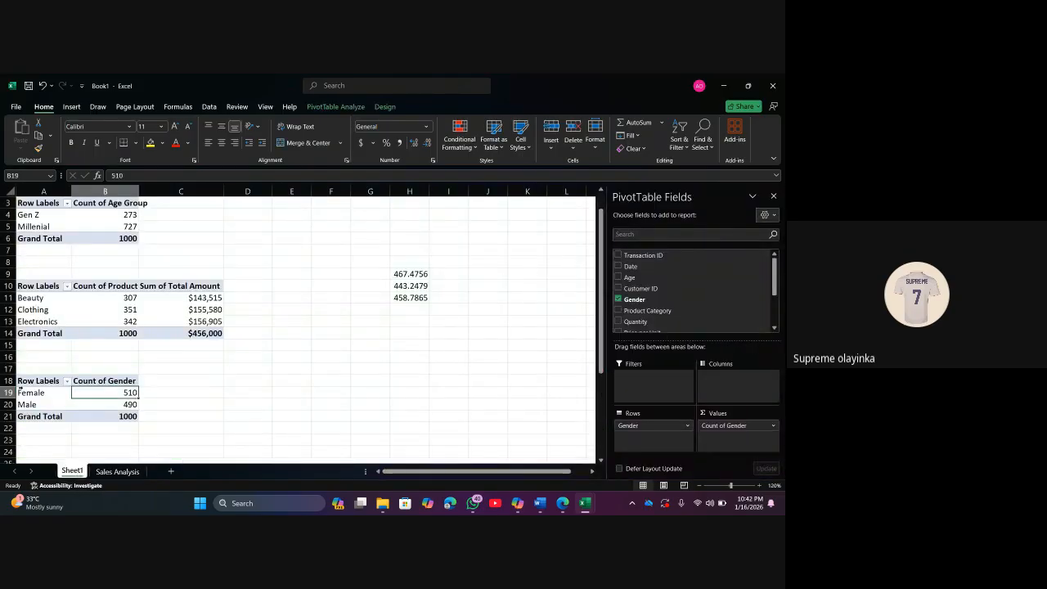
{"action": "left_click_drag", "start_coordinate": [33, 381], "coordinate": [93, 418]}
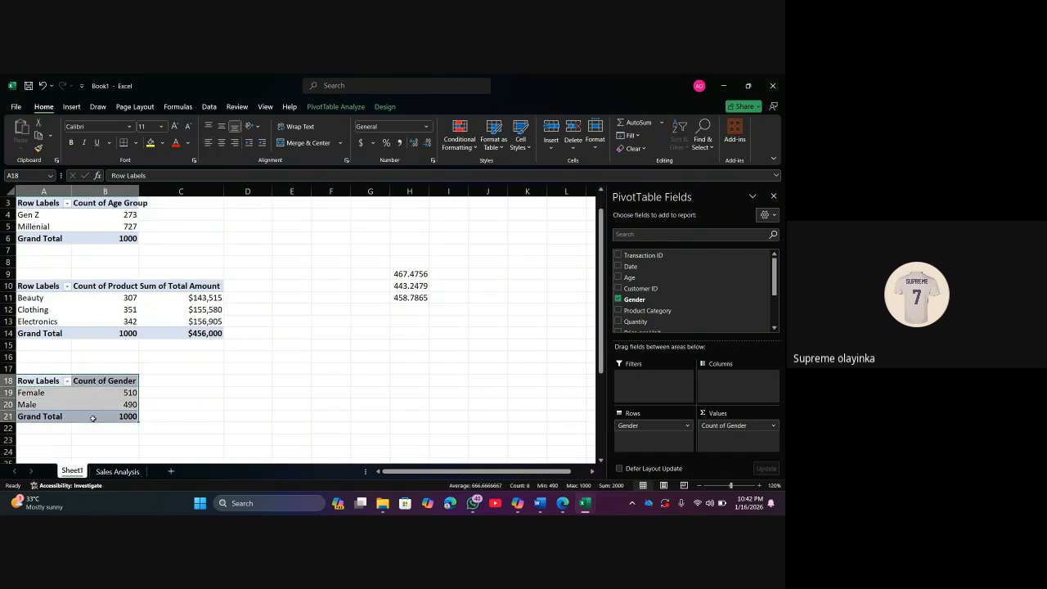
{"action": "key", "text": "ctrl+c"}
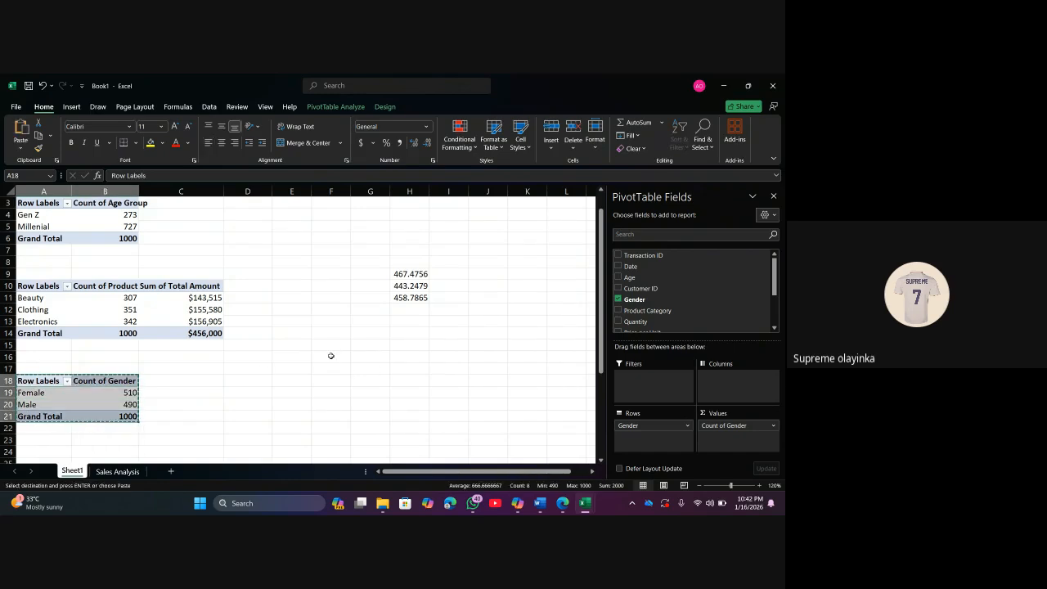
{"action": "left_click", "coordinate": [330, 356]}
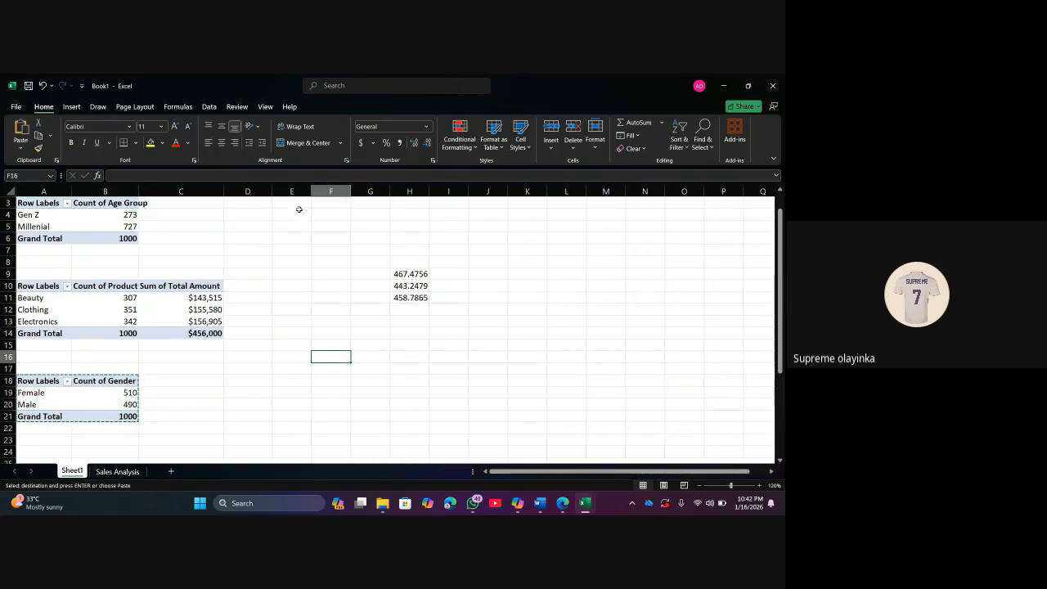
{"action": "left_click", "coordinate": [297, 202]}
{"action": "key", "text": "ctrl+v"}
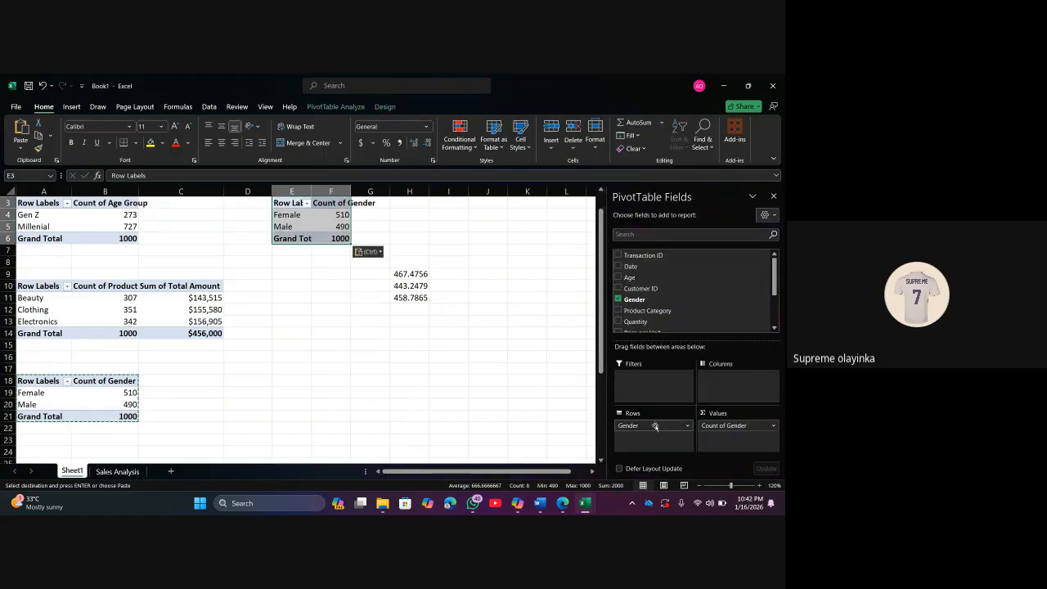
{"action": "left_click_drag", "start_coordinate": [652, 425], "coordinate": [557, 412]}
{"action": "left_click_drag", "start_coordinate": [734, 428], "coordinate": [449, 419]}
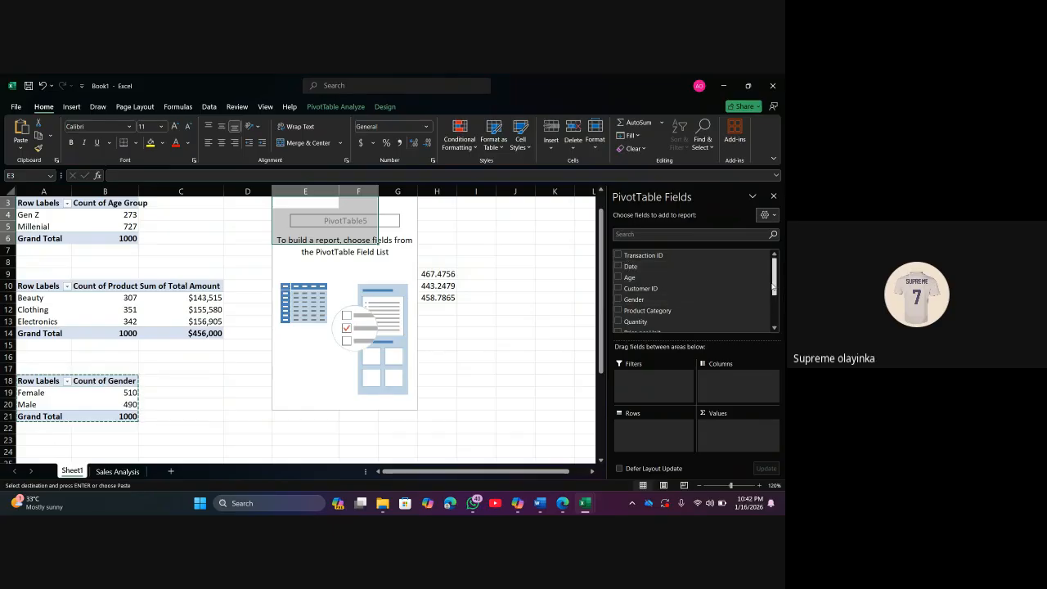
Add Month Name to the columns of the empty PivotTable at E3 and move it to the rows
{"action": "scroll", "coordinate": [773, 293], "scroll_direction": "down", "scroll_amount": 3}
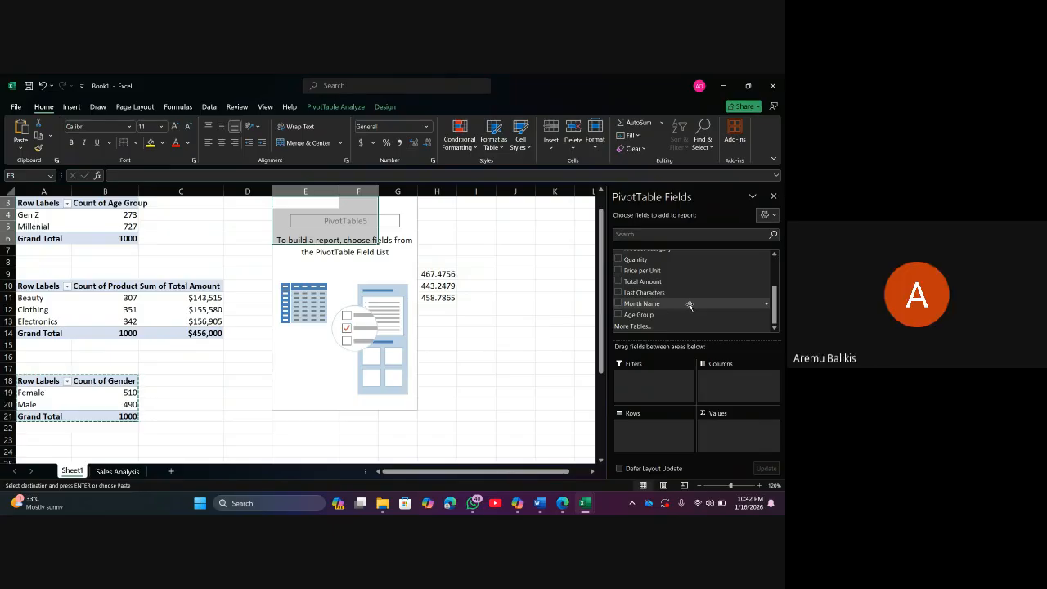
{"action": "left_click", "coordinate": [657, 315]}
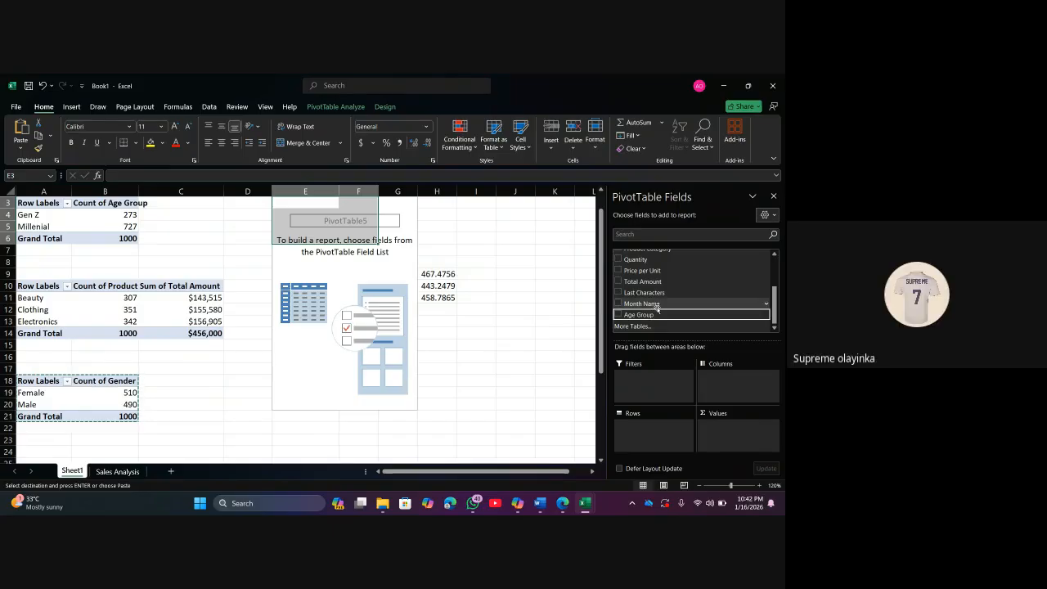
{"action": "left_click_drag", "start_coordinate": [657, 307], "coordinate": [725, 381]}
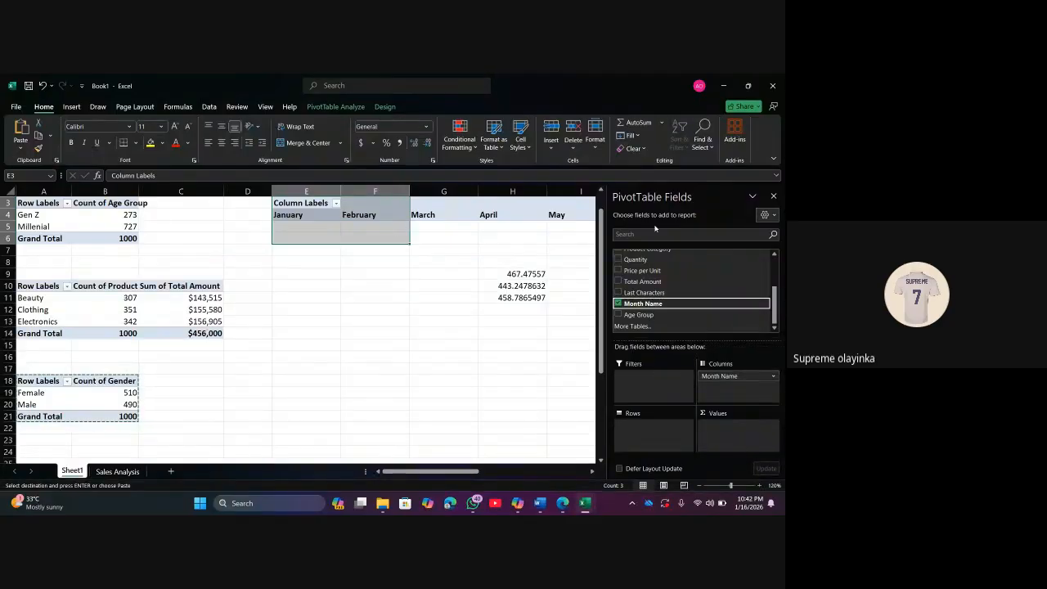
{"action": "left_click_drag", "start_coordinate": [725, 380], "coordinate": [638, 440]}
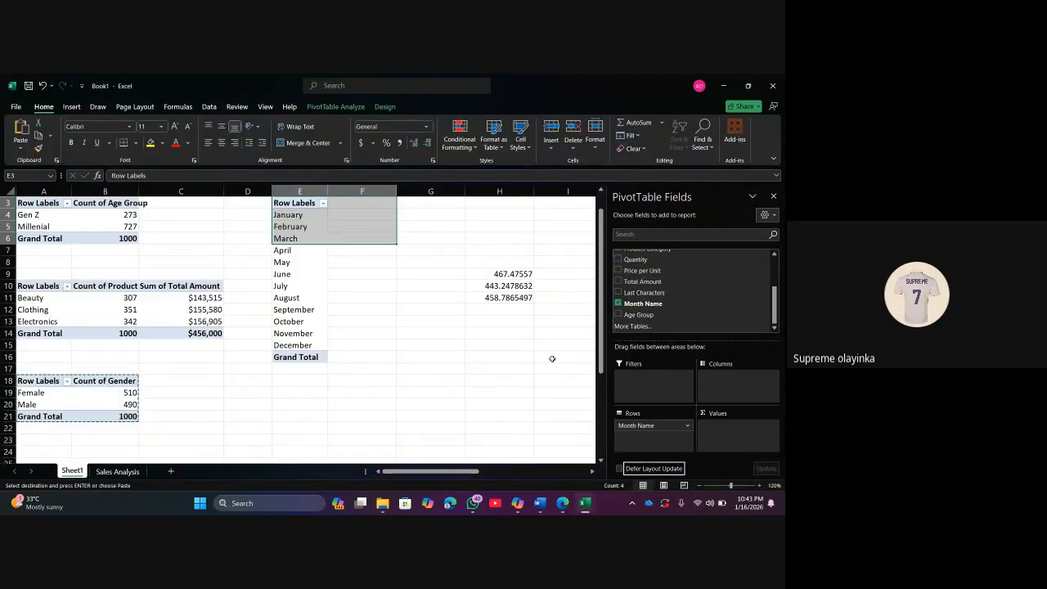
{"action": "left_click", "coordinate": [410, 386]}
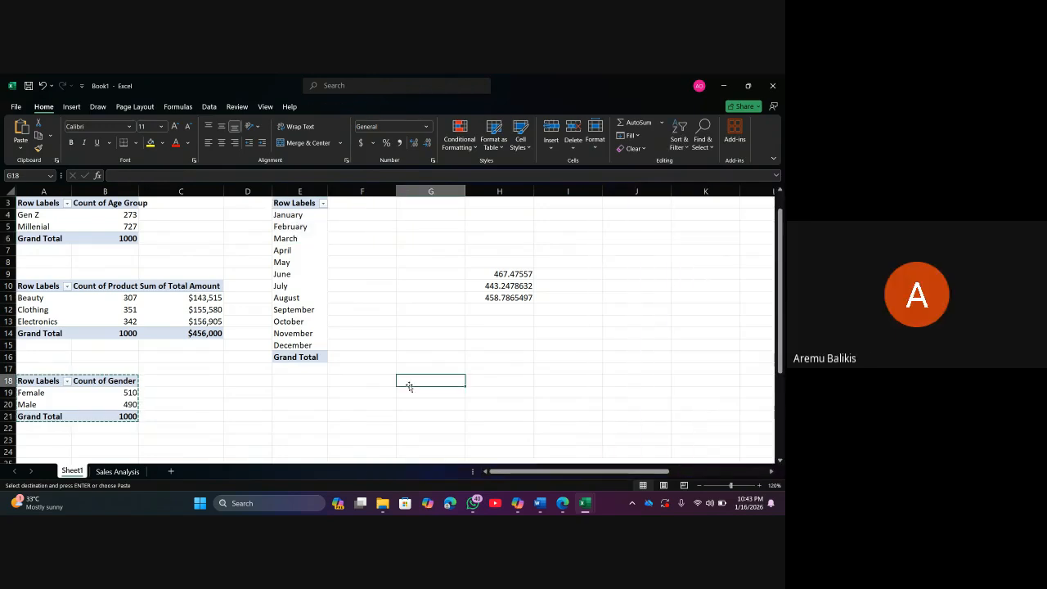
Add Total Amount to the values of the month PivotTable at E3 as a sum
{"action": "left_click", "coordinate": [316, 275]}
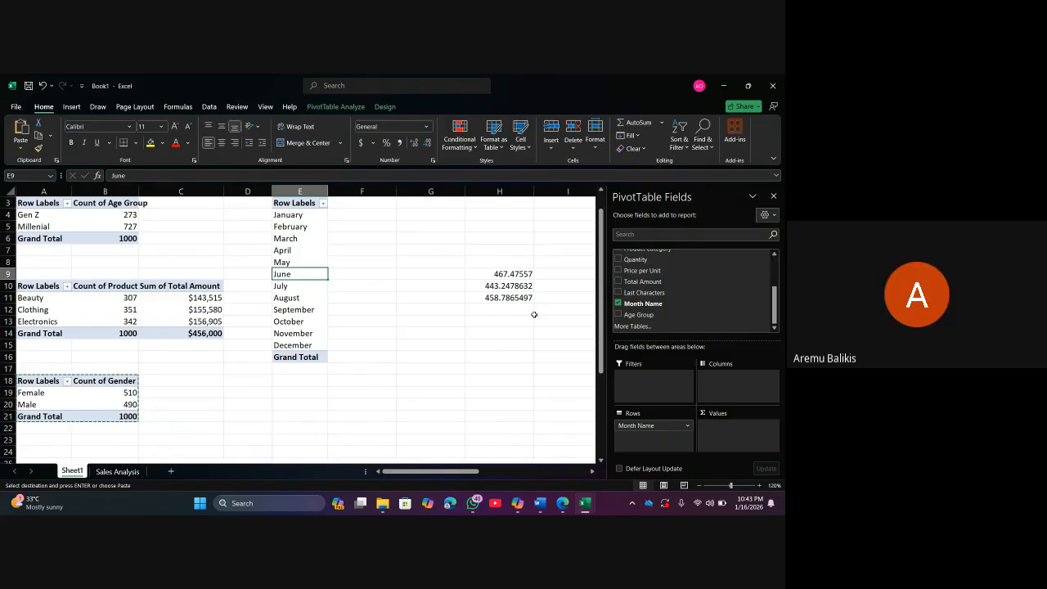
{"action": "scroll", "coordinate": [660, 302], "scroll_direction": "up", "scroll_amount": 5}
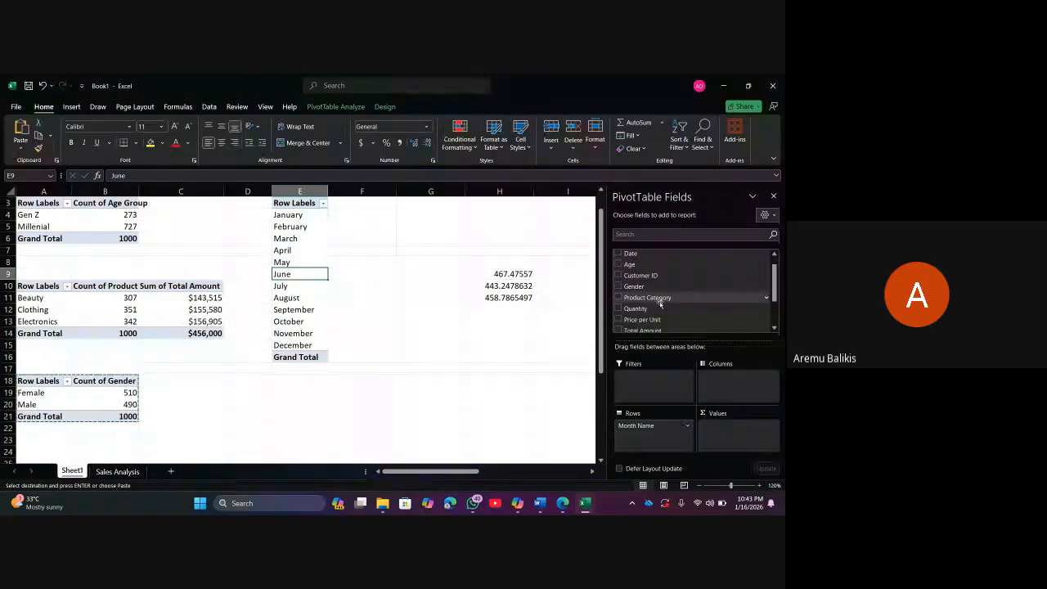
{"action": "scroll", "coordinate": [661, 302], "scroll_direction": "down", "scroll_amount": 5}
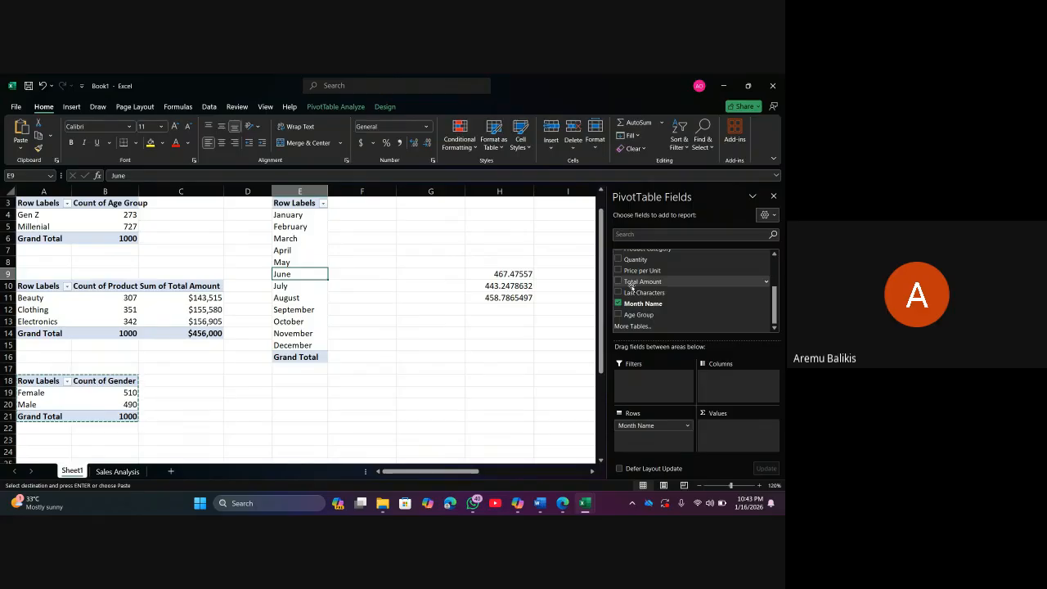
{"action": "left_click", "coordinate": [632, 282]}
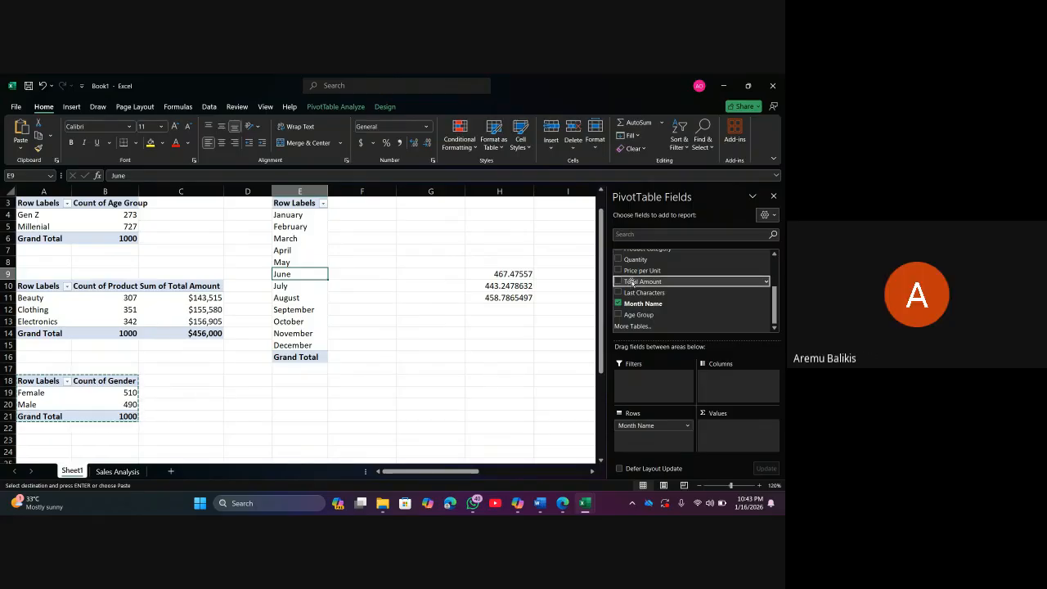
{"action": "left_click_drag", "start_coordinate": [632, 281], "coordinate": [724, 439]}
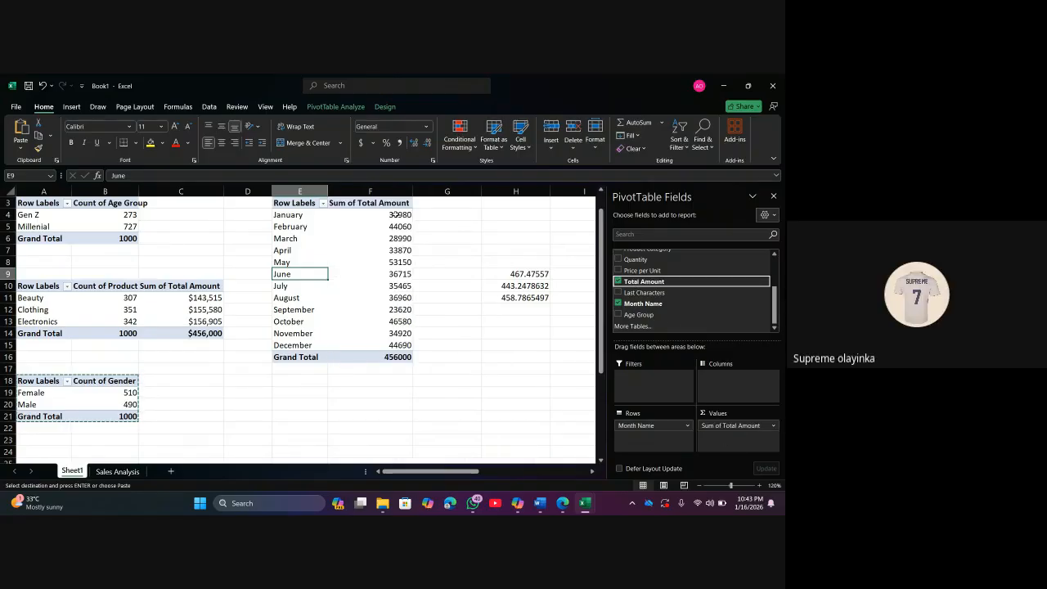
Format the monthly Total Amount sums in F4:F16 as currency without decimal places
{"action": "left_click_drag", "start_coordinate": [394, 214], "coordinate": [392, 358]}
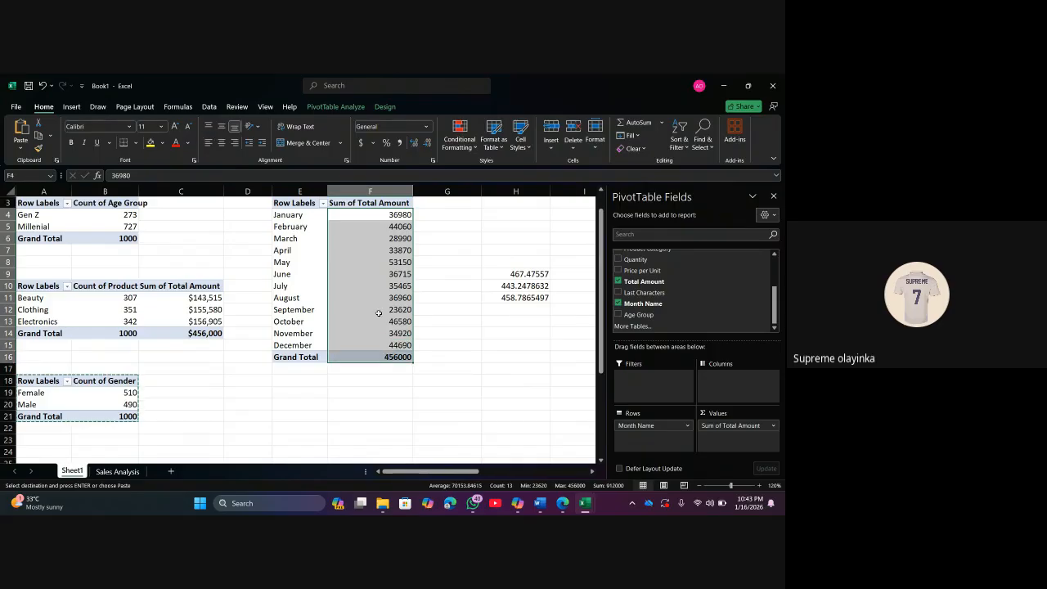
{"action": "left_click", "coordinate": [427, 127]}
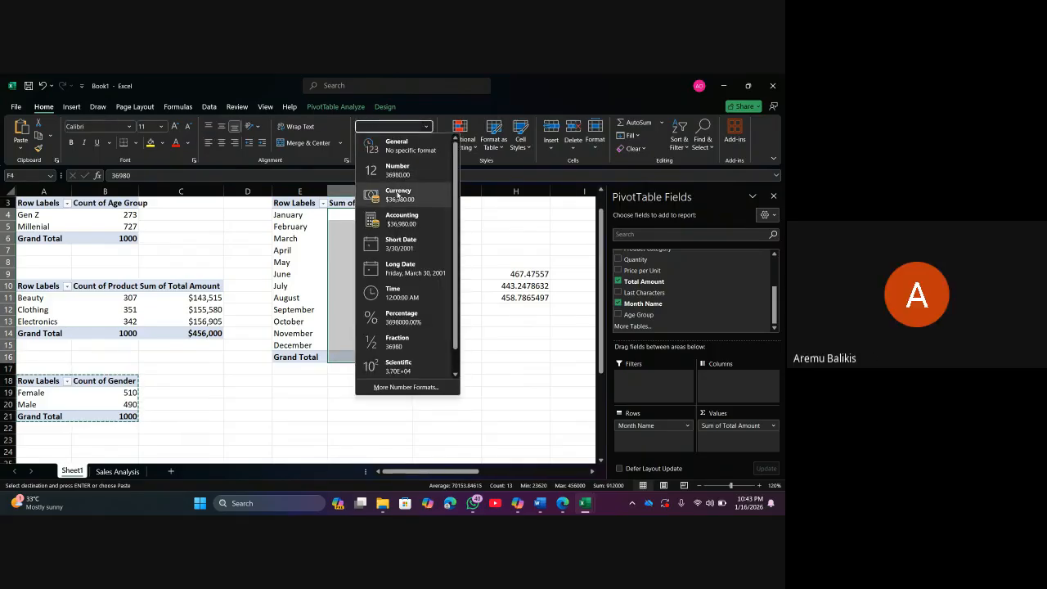
{"action": "left_click", "coordinate": [399, 194]}
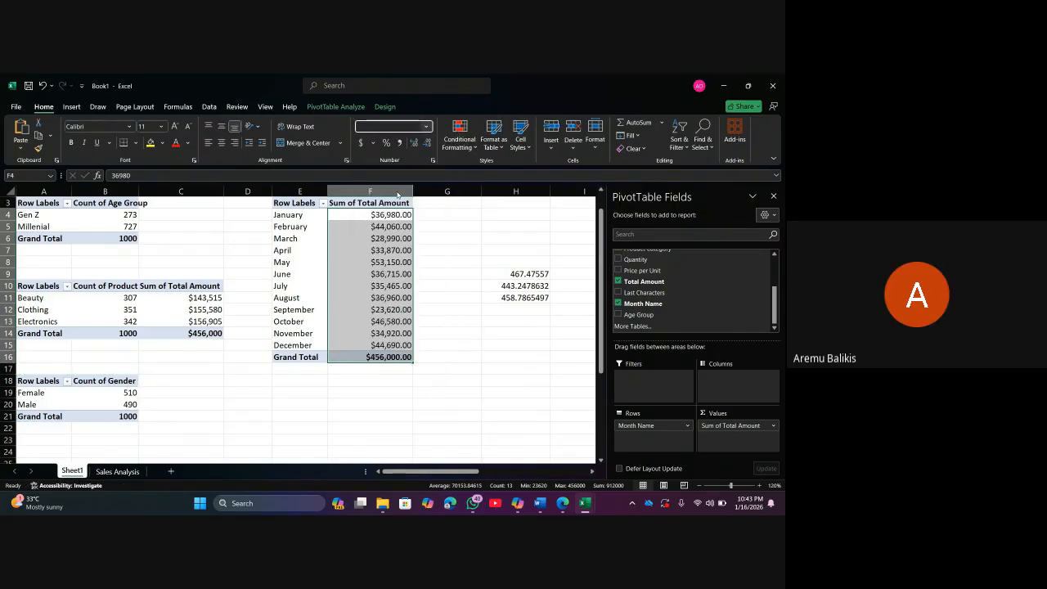
{"action": "left_click", "coordinate": [427, 143]}
{"action": "left_click", "coordinate": [428, 285]}
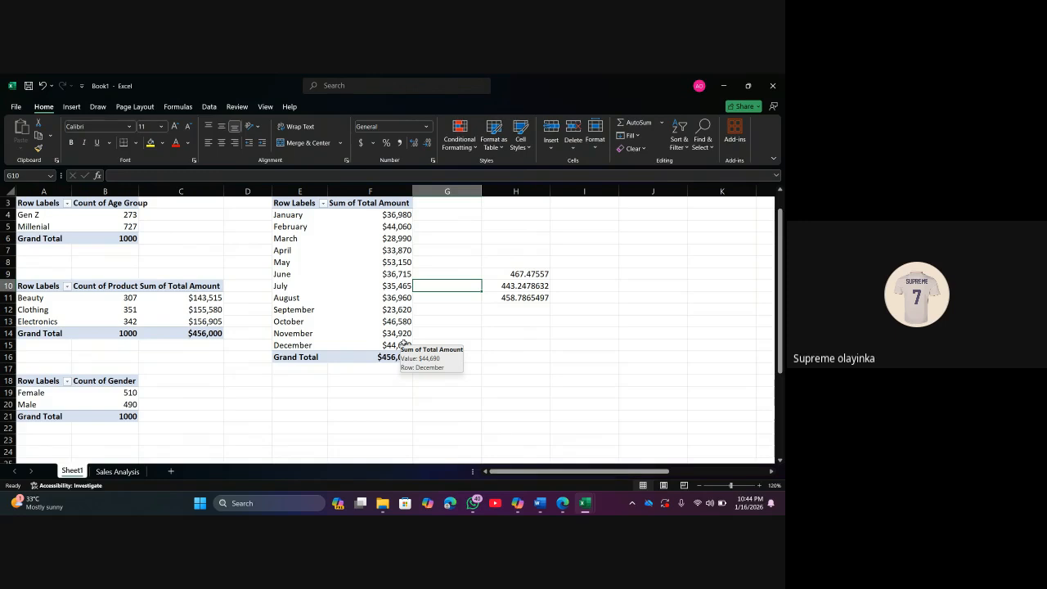
Compare the monthly sales totals in the PivotTable at E3 to find the strong and weak months
{"action": "left_click", "coordinate": [502, 390]}
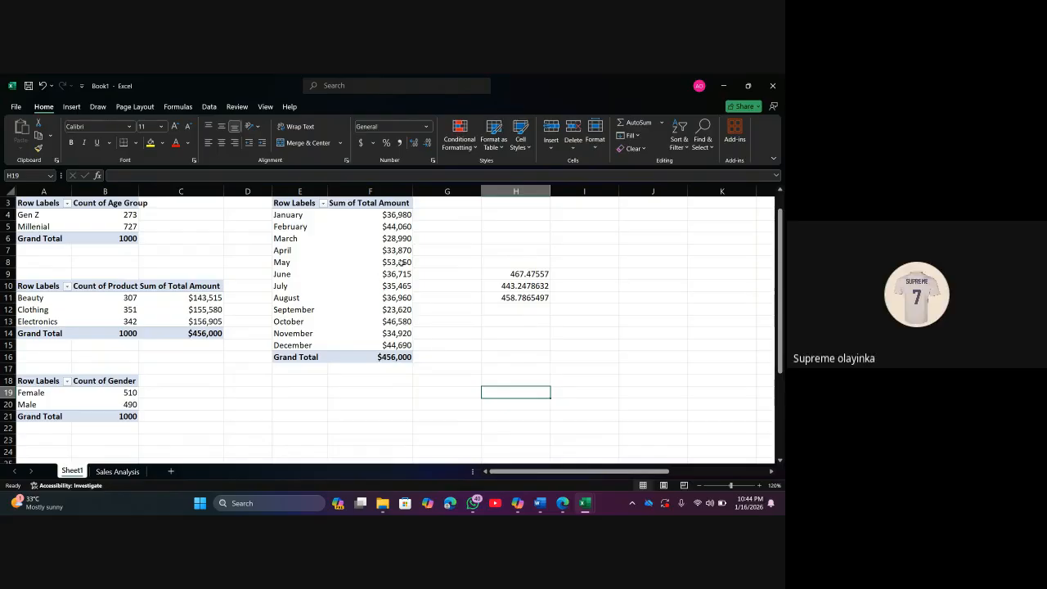
{"action": "mouse_move", "coordinate": [402, 262]}
{"action": "mouse_move", "coordinate": [395, 244]}
{"action": "left_click", "coordinate": [420, 239]}
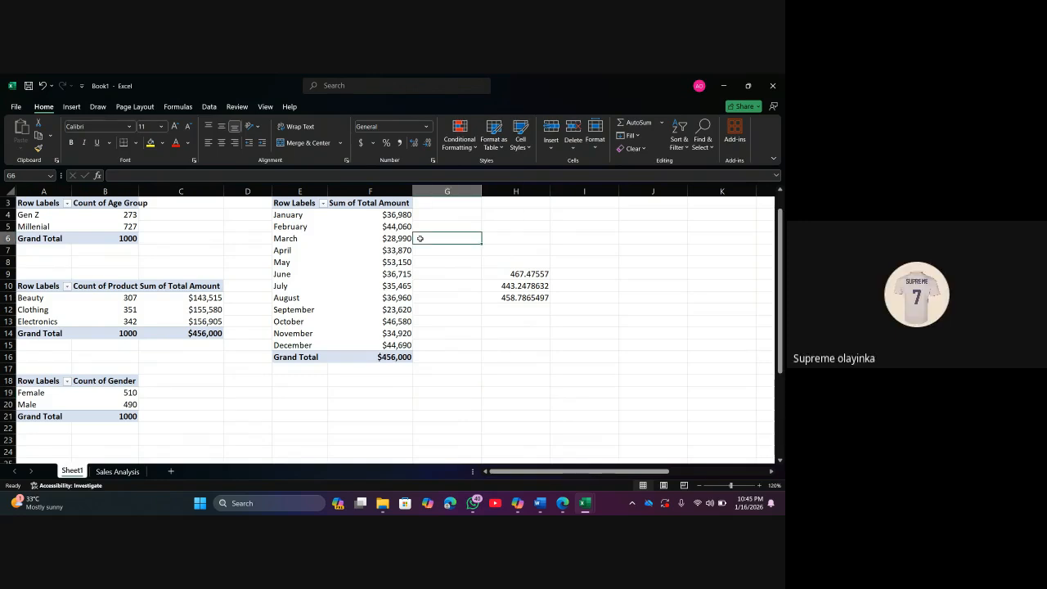
{"action": "mouse_move", "coordinate": [402, 238]}
{"action": "left_click", "coordinate": [390, 262]}
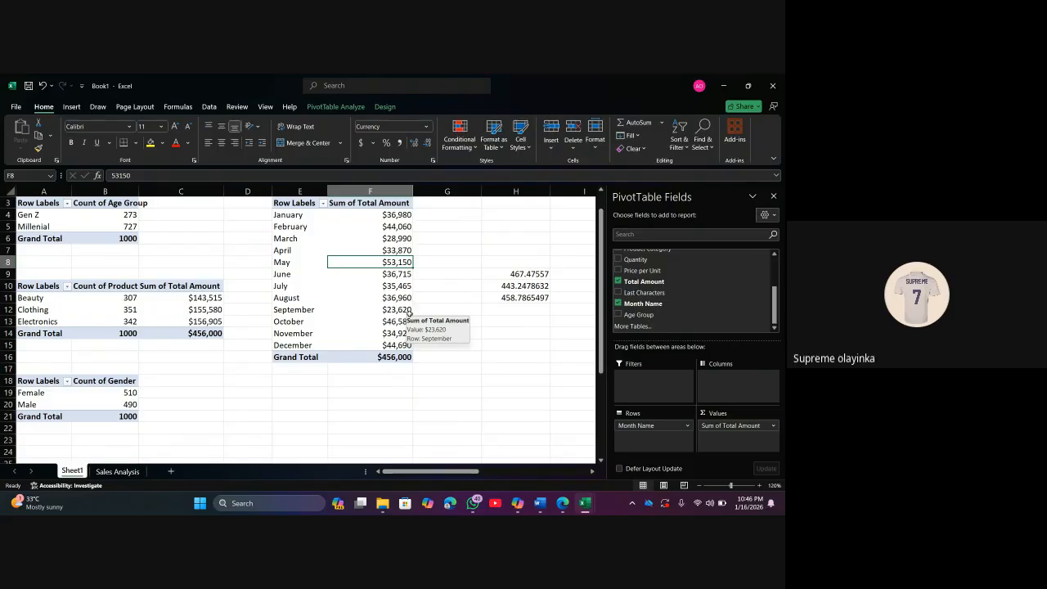
{"action": "left_click", "coordinate": [426, 236]}
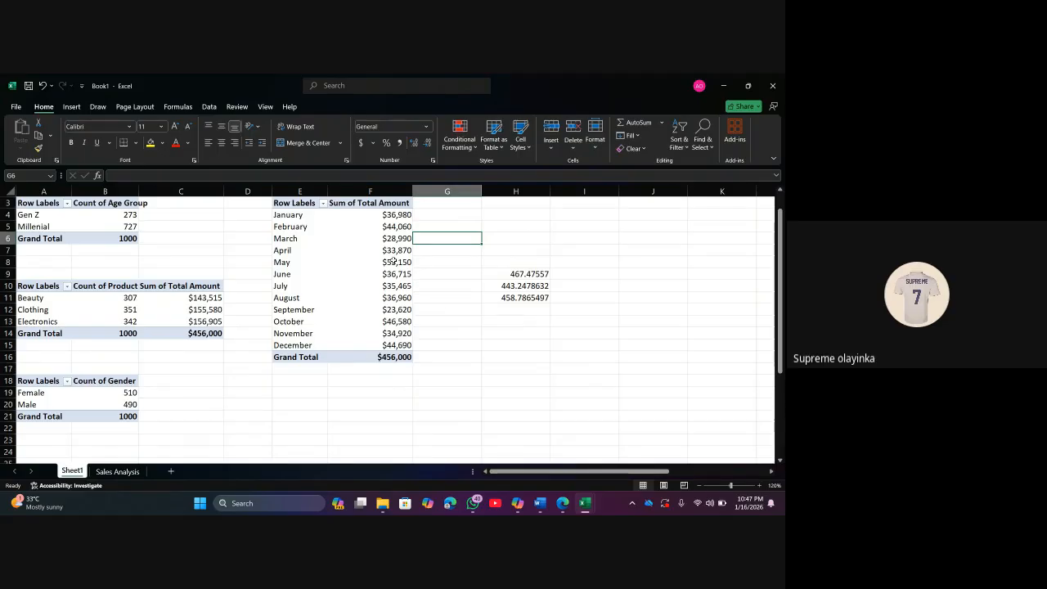
Check the source columns on the Sales Analysis sheet and add Last Characters as a filter to the month PivotTable at E3
{"action": "left_click", "coordinate": [382, 253]}
{"action": "scroll", "coordinate": [636, 309], "scroll_direction": "up", "scroll_amount": 2}
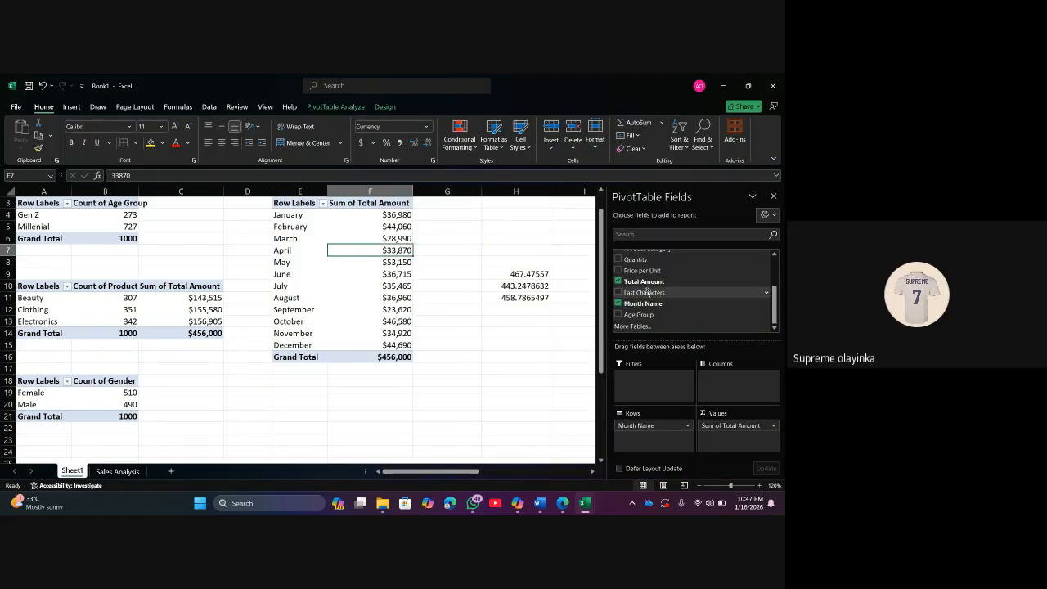
{"action": "scroll", "coordinate": [647, 292], "scroll_direction": "down", "scroll_amount": 2}
{"action": "scroll", "coordinate": [647, 292], "scroll_direction": "up", "scroll_amount": 3}
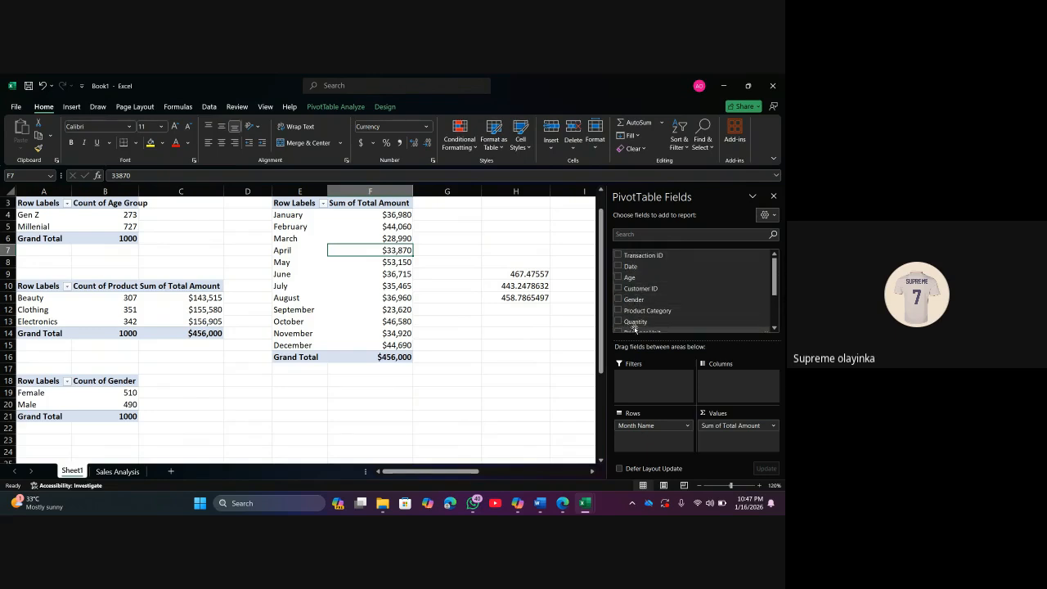
{"action": "left_click", "coordinate": [117, 472]}
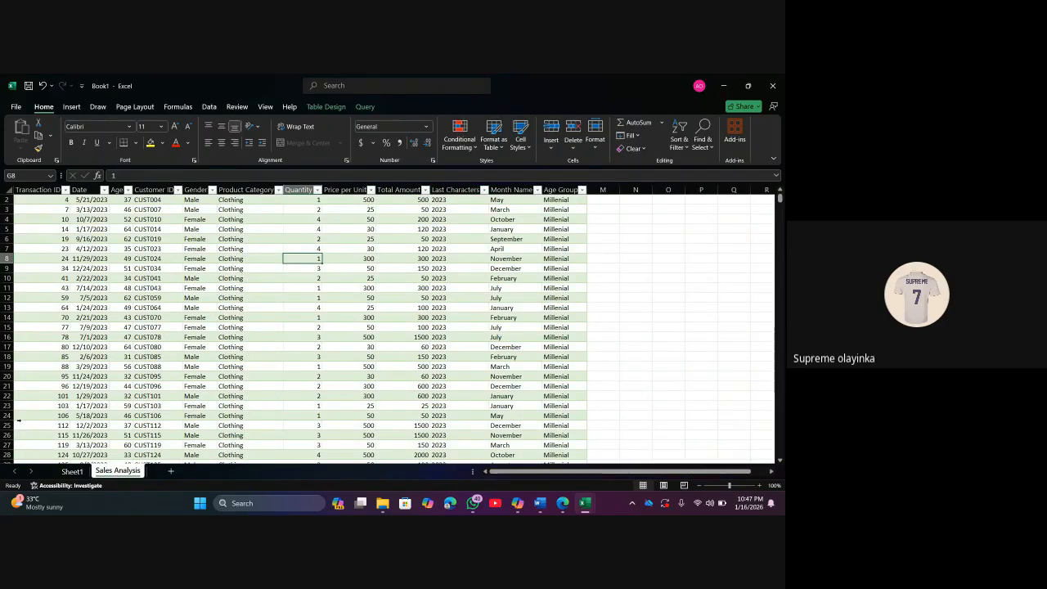
{"action": "left_click", "coordinate": [72, 471]}
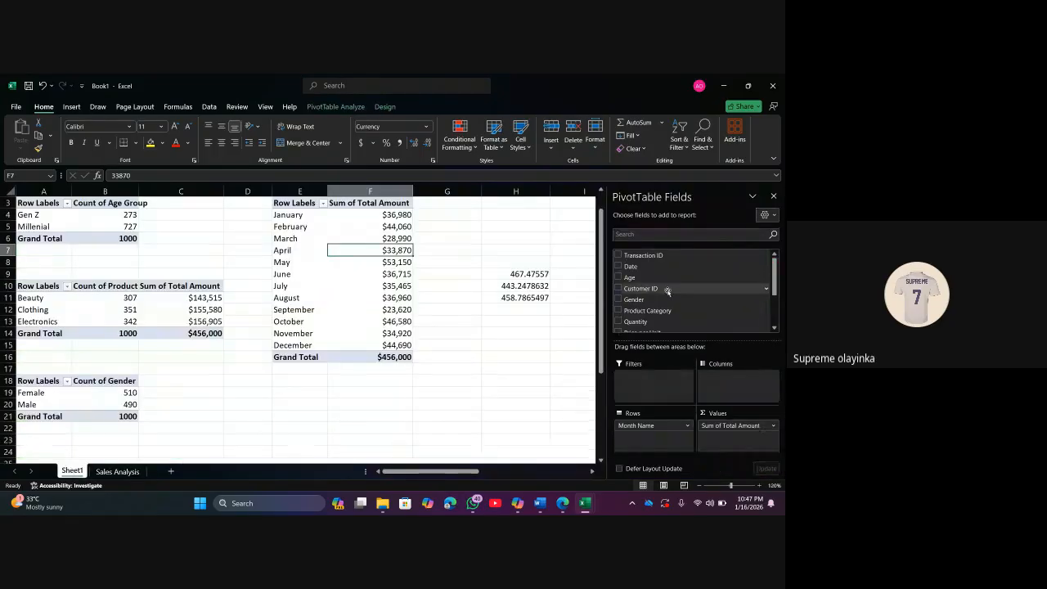
{"action": "scroll", "coordinate": [666, 292], "scroll_direction": "down", "scroll_amount": 3}
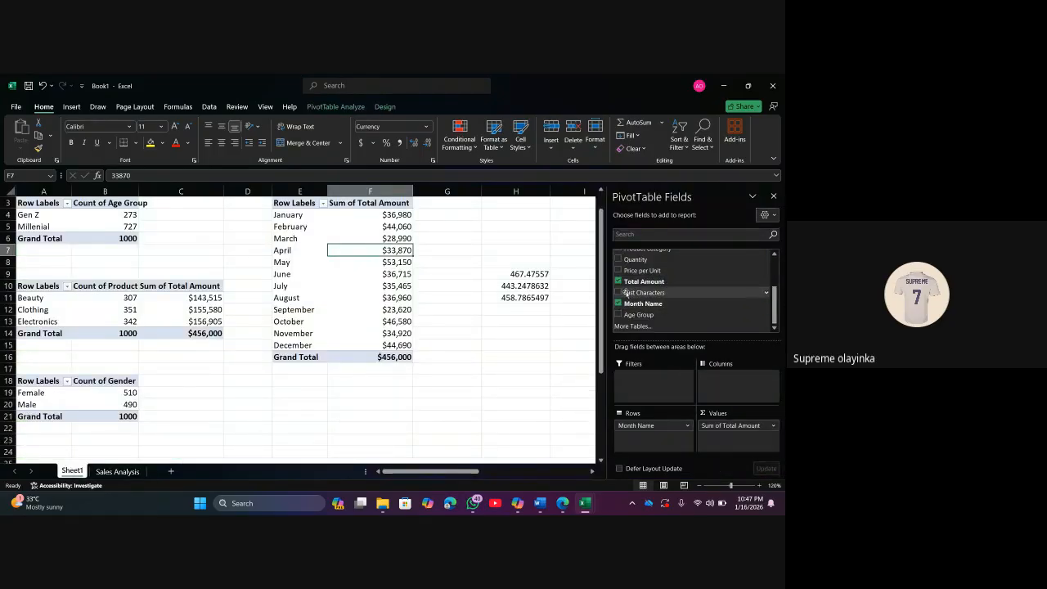
{"action": "left_click_drag", "start_coordinate": [623, 293], "coordinate": [643, 383]}
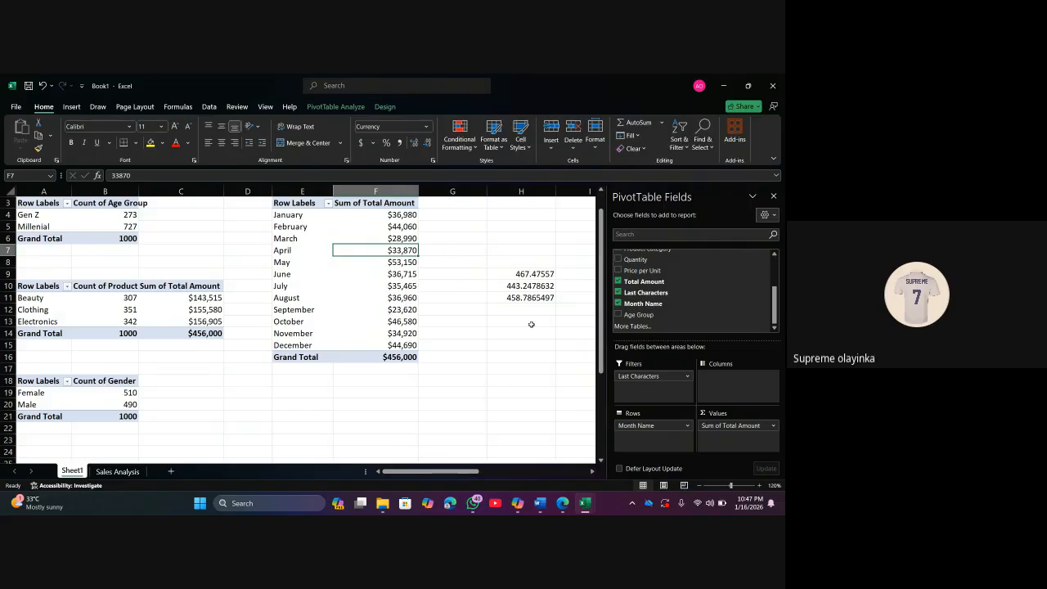
{"action": "scroll", "coordinate": [532, 325], "scroll_direction": "up", "scroll_amount": 1}
{"action": "scroll", "coordinate": [530, 325], "scroll_direction": "down", "scroll_amount": 1}
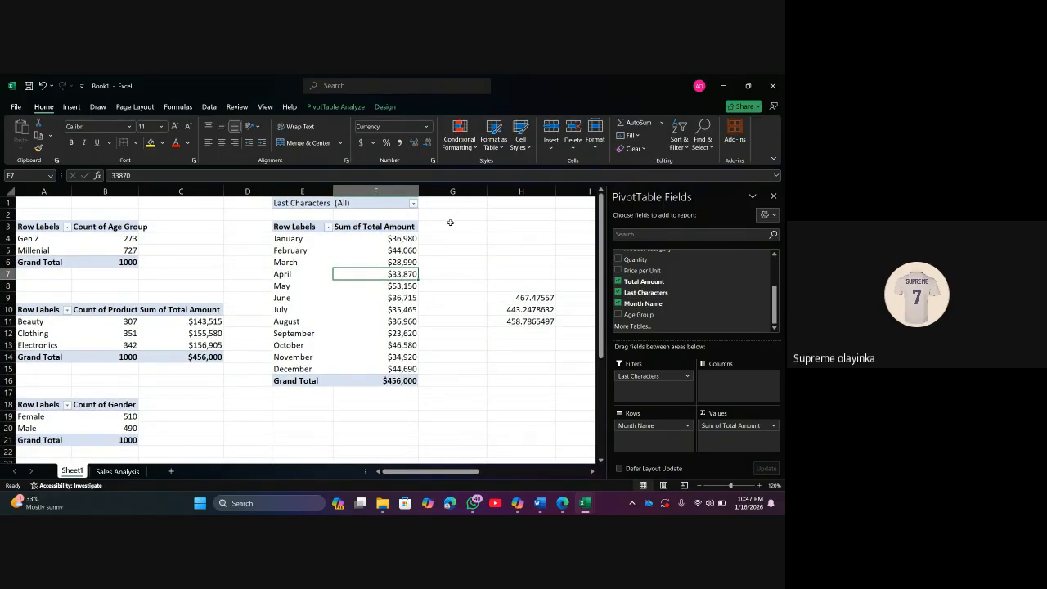
Allow multiple items in the Last Characters filter of the month PivotTable and select only 2024
{"action": "left_click", "coordinate": [413, 203]}
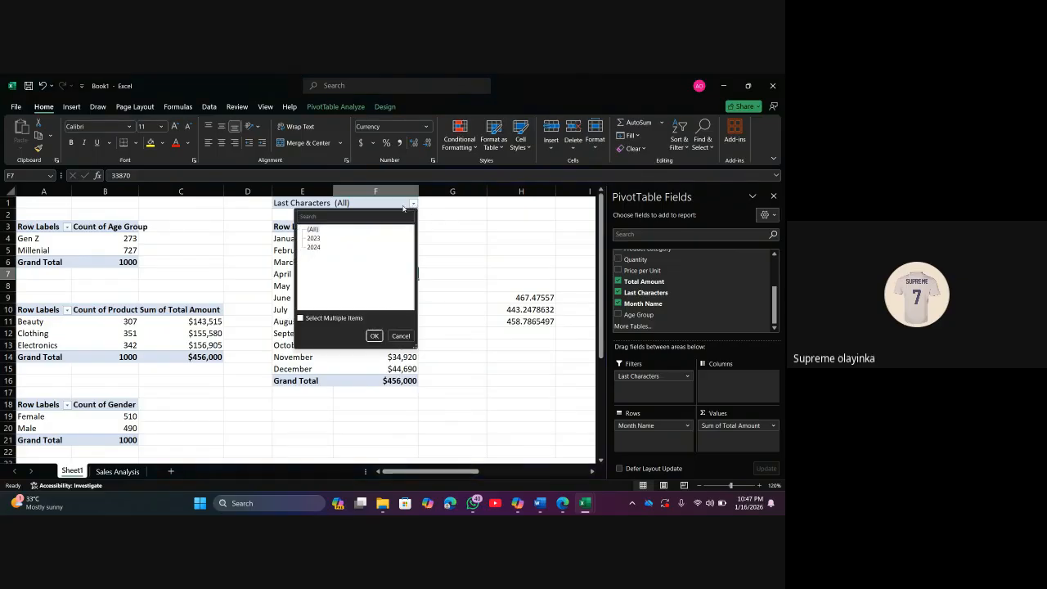
{"action": "left_click", "coordinate": [313, 229]}
{"action": "left_click", "coordinate": [300, 317]}
{"action": "left_click", "coordinate": [309, 229]}
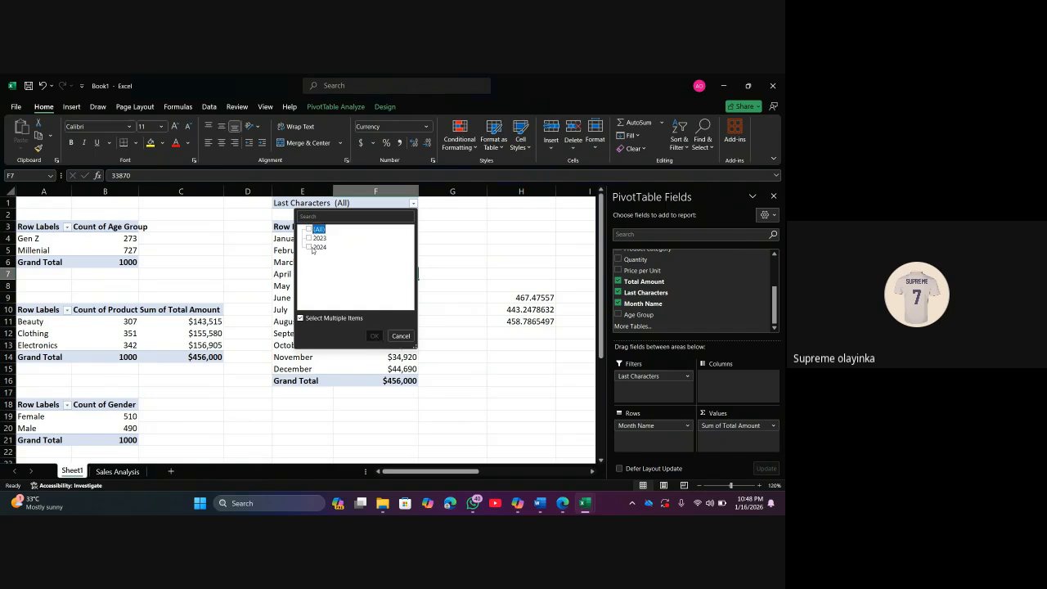
{"action": "left_click", "coordinate": [309, 247]}
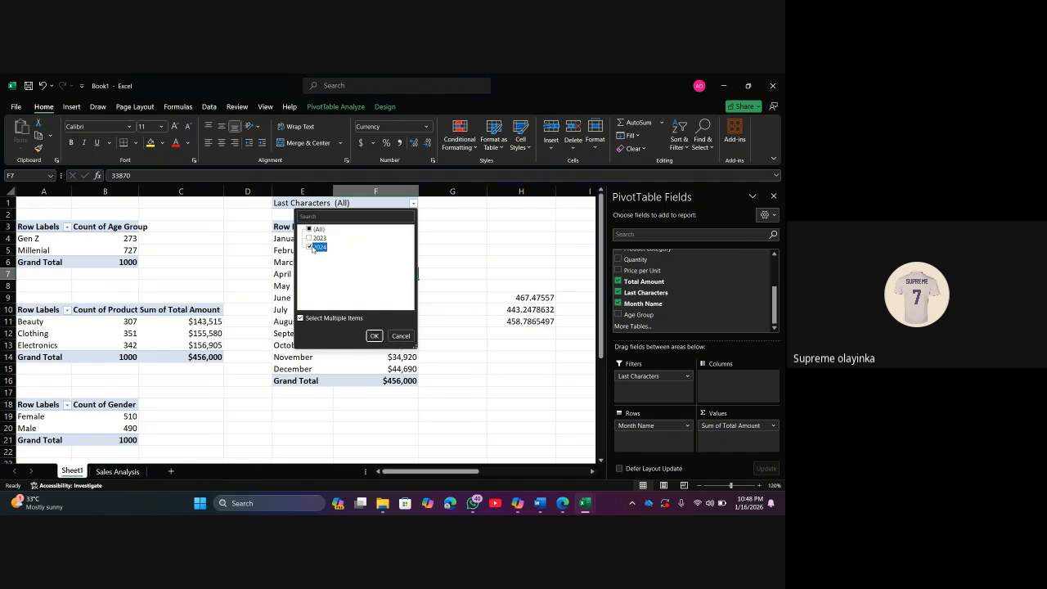
{"action": "left_click", "coordinate": [375, 336]}
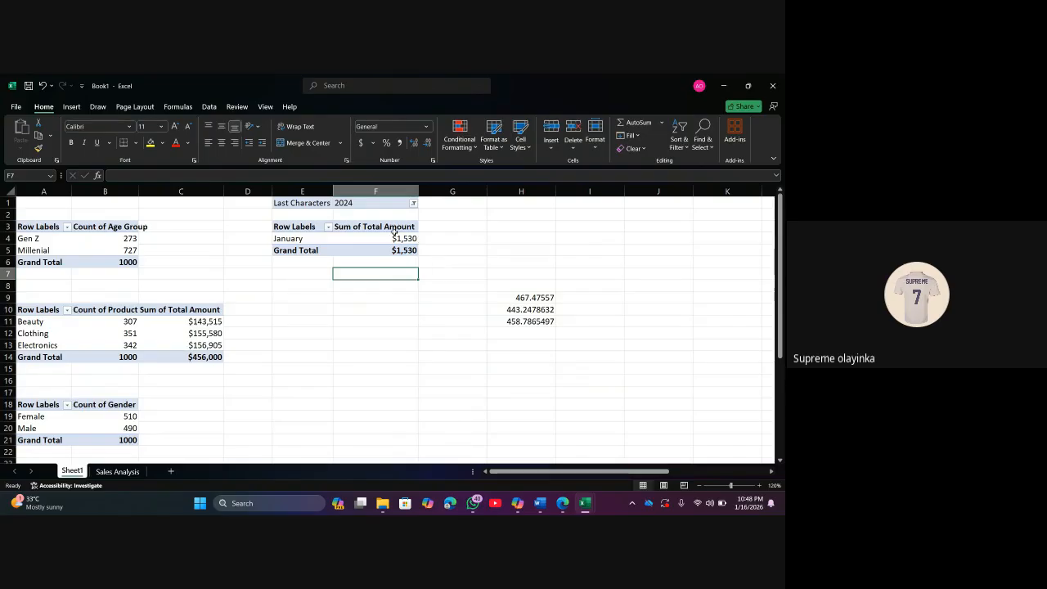
Change the Last Characters filter of the month PivotTable to only 2023
{"action": "mouse_move", "coordinate": [412, 238]}
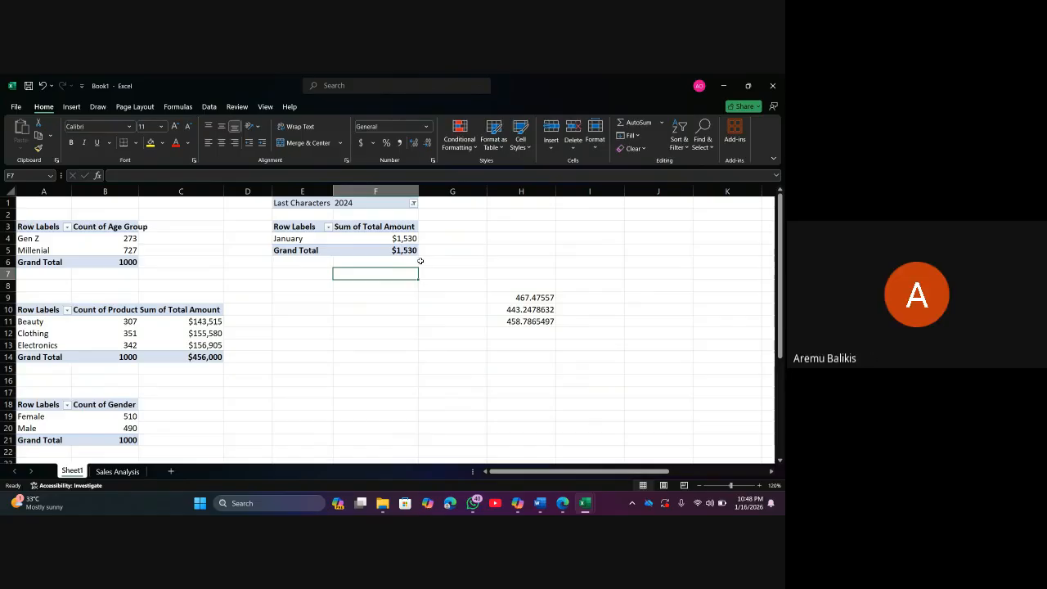
{"action": "left_click", "coordinate": [415, 205]}
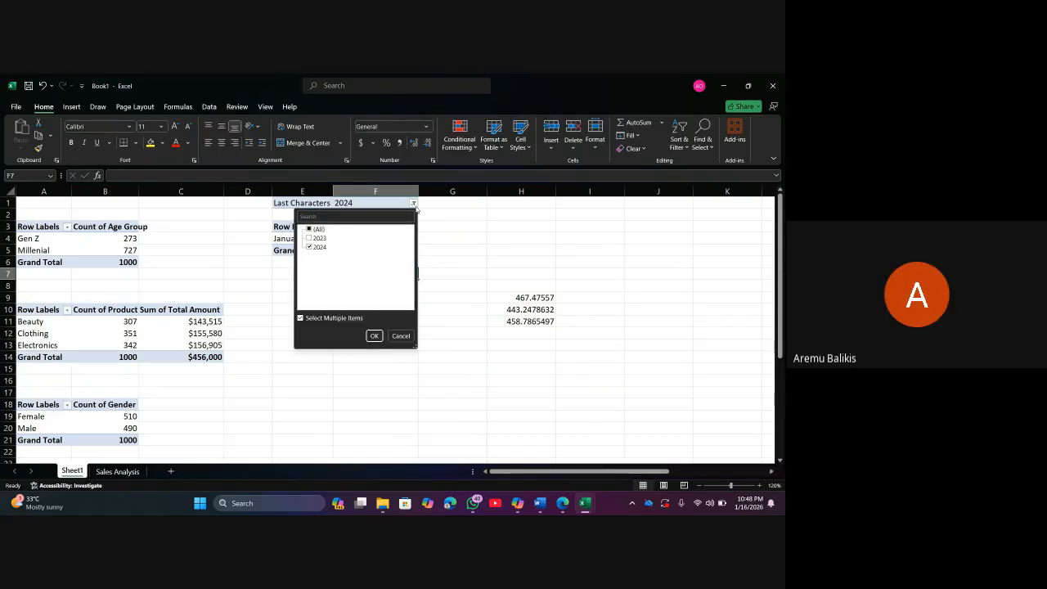
{"action": "left_click", "coordinate": [310, 247]}
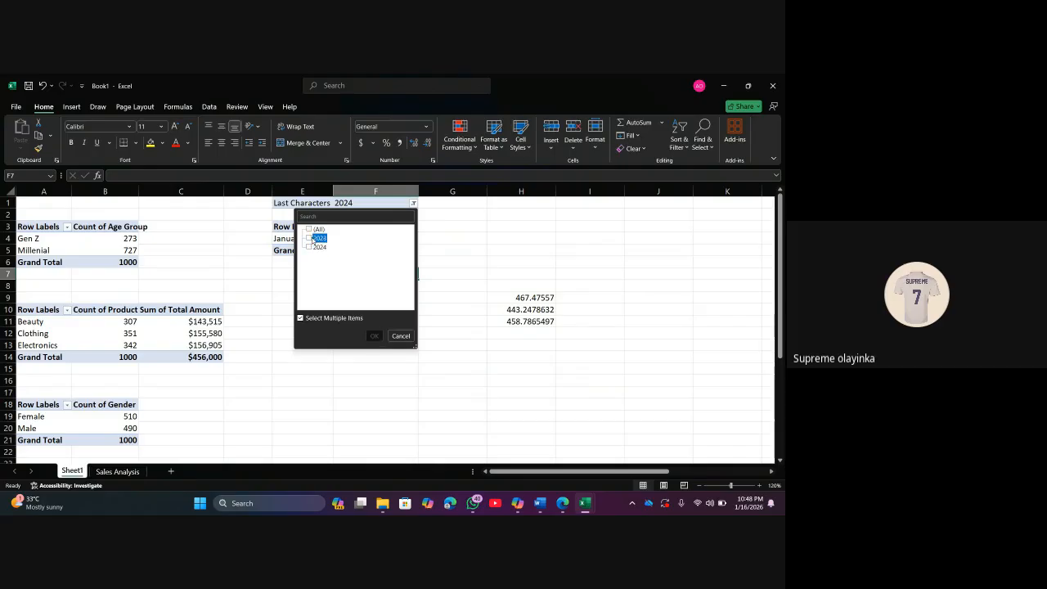
{"action": "left_click", "coordinate": [310, 238]}
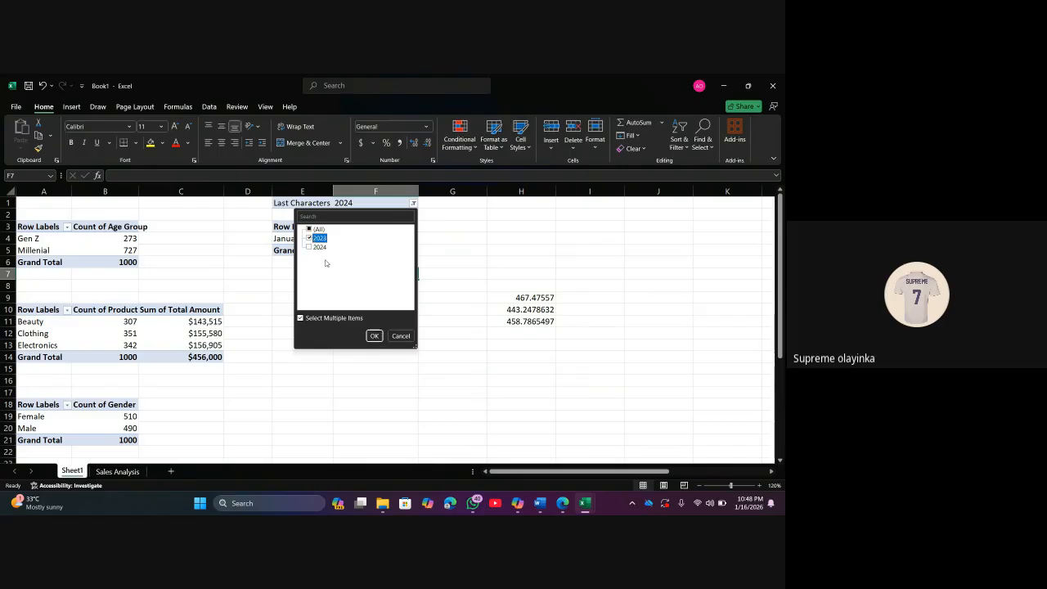
{"action": "left_click", "coordinate": [374, 336]}
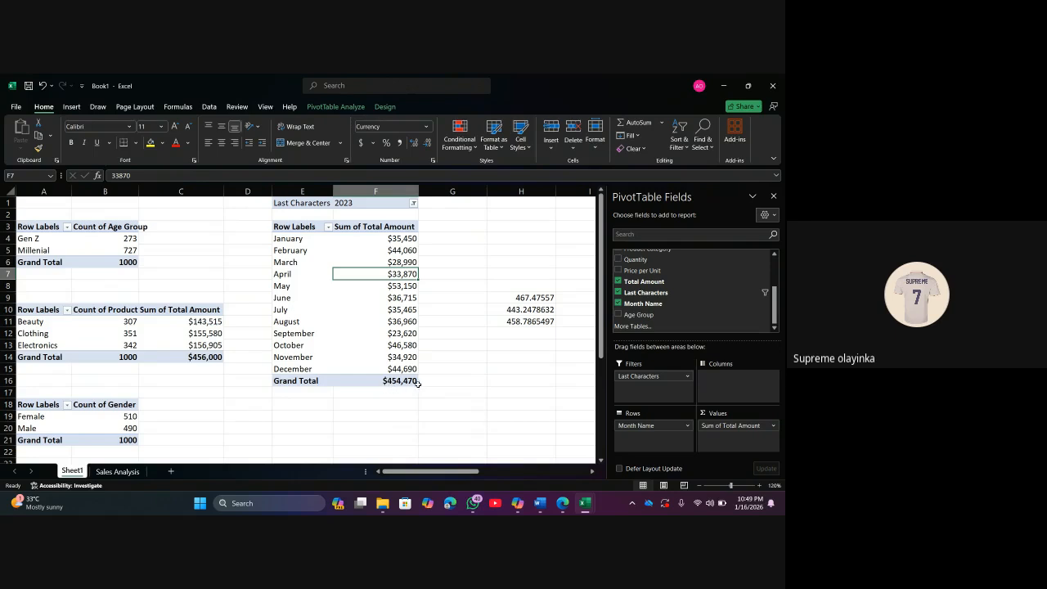
{"action": "left_click", "coordinate": [409, 206]}
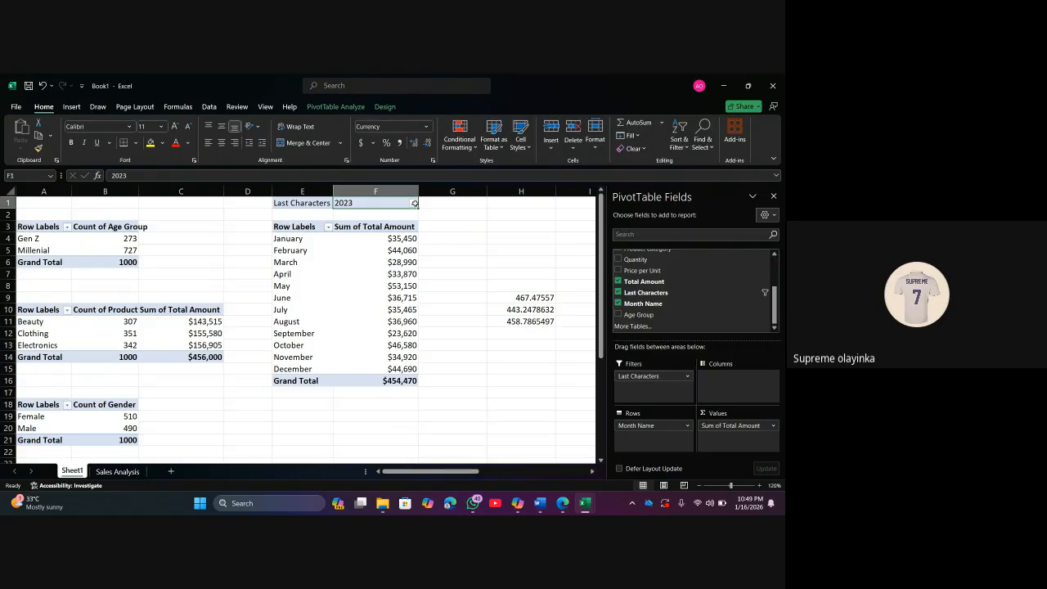
Include 2024 alongside 2023 in the Last Characters filter of the month PivotTable
{"action": "left_click_drag", "start_coordinate": [414, 205], "coordinate": [467, 225]}
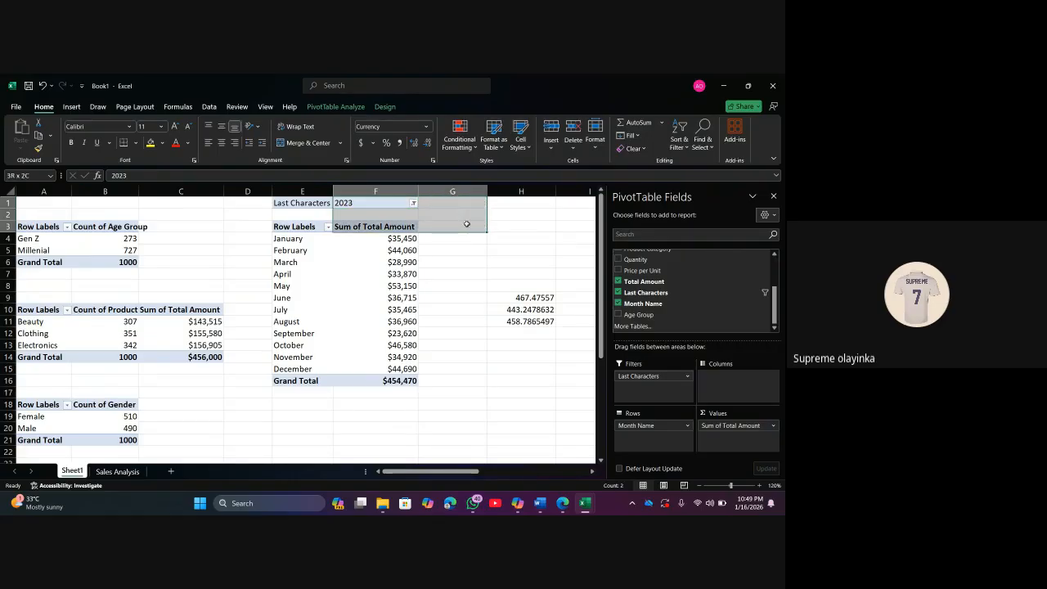
{"action": "left_click", "coordinate": [531, 232]}
{"action": "left_click", "coordinate": [414, 202]}
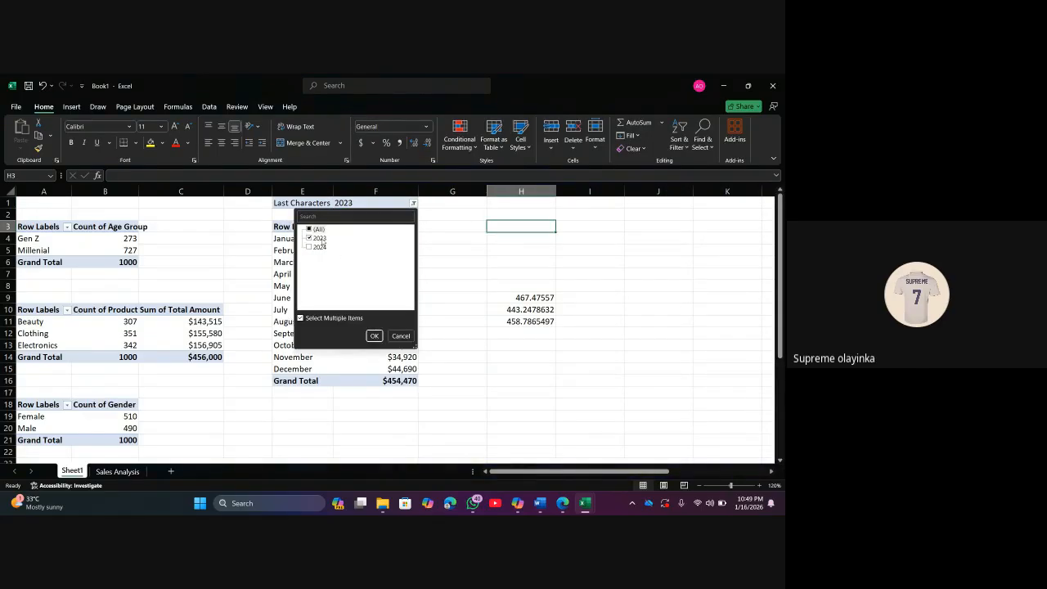
{"action": "left_click", "coordinate": [310, 248]}
{"action": "left_click", "coordinate": [374, 335]}
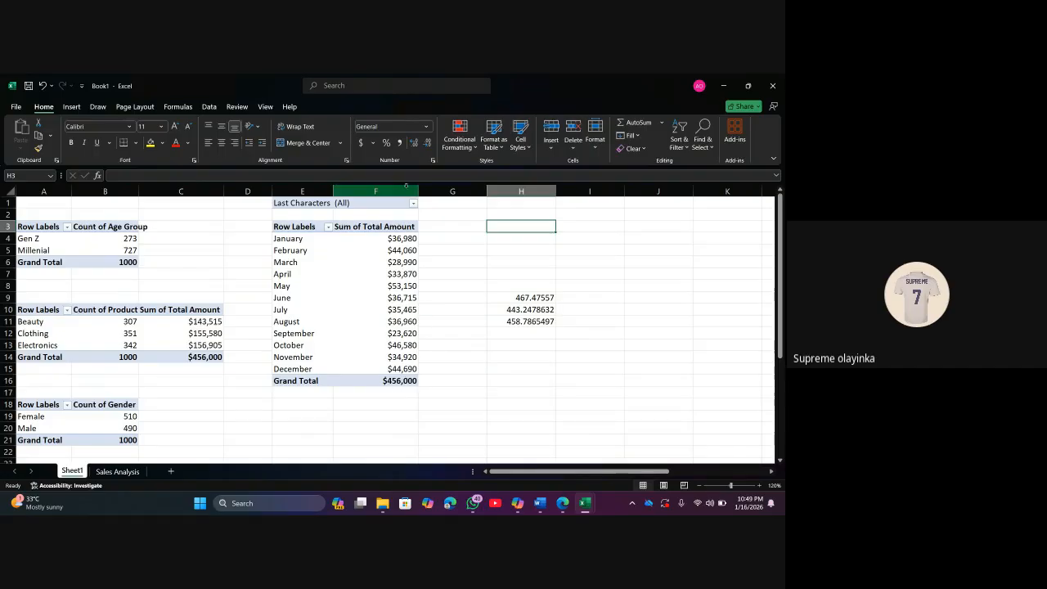
Exclude 2024 from the Last Characters filter of the month PivotTable and review the monthly totals for 2023
{"action": "left_click", "coordinate": [414, 203]}
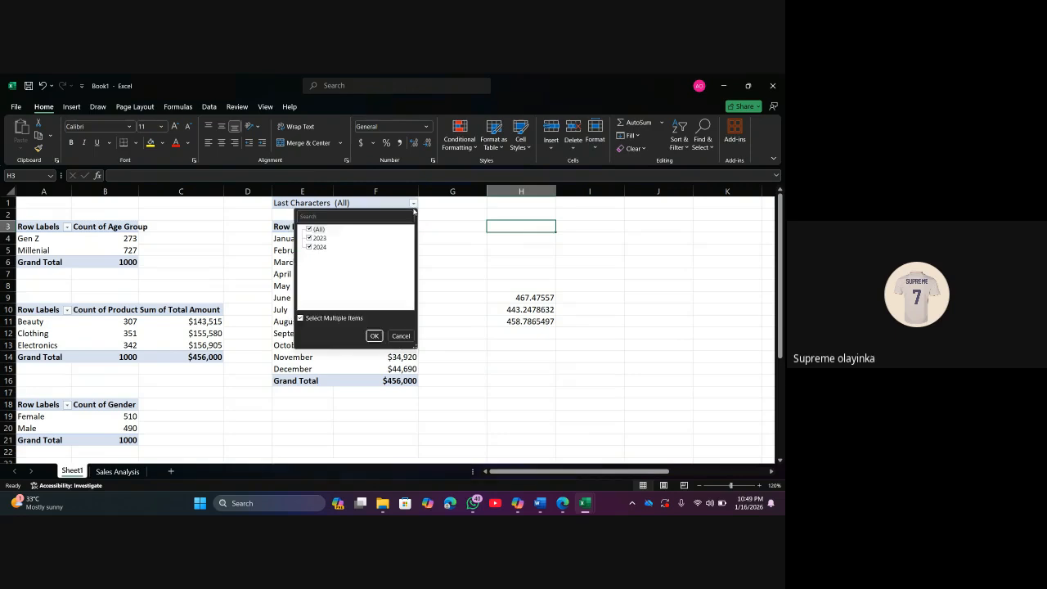
{"action": "left_click", "coordinate": [309, 247]}
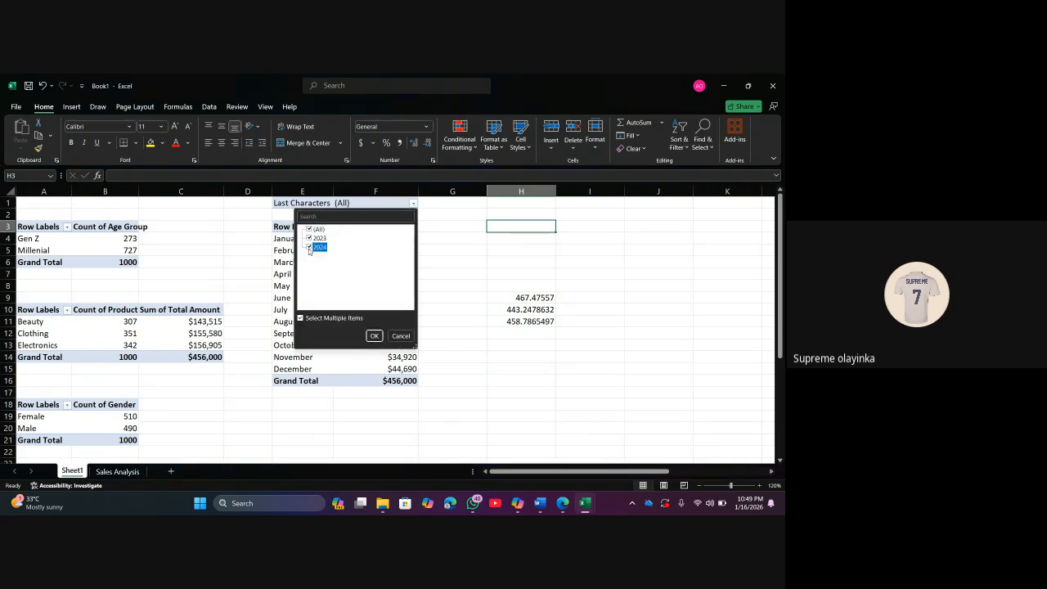
{"action": "left_click", "coordinate": [374, 335]}
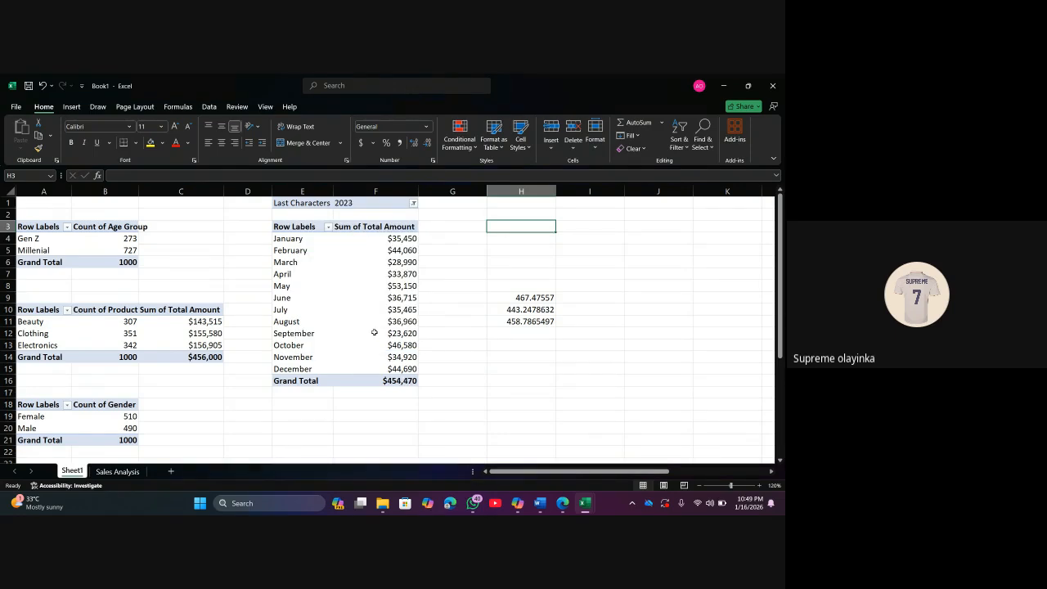
{"action": "mouse_move", "coordinate": [374, 333]}
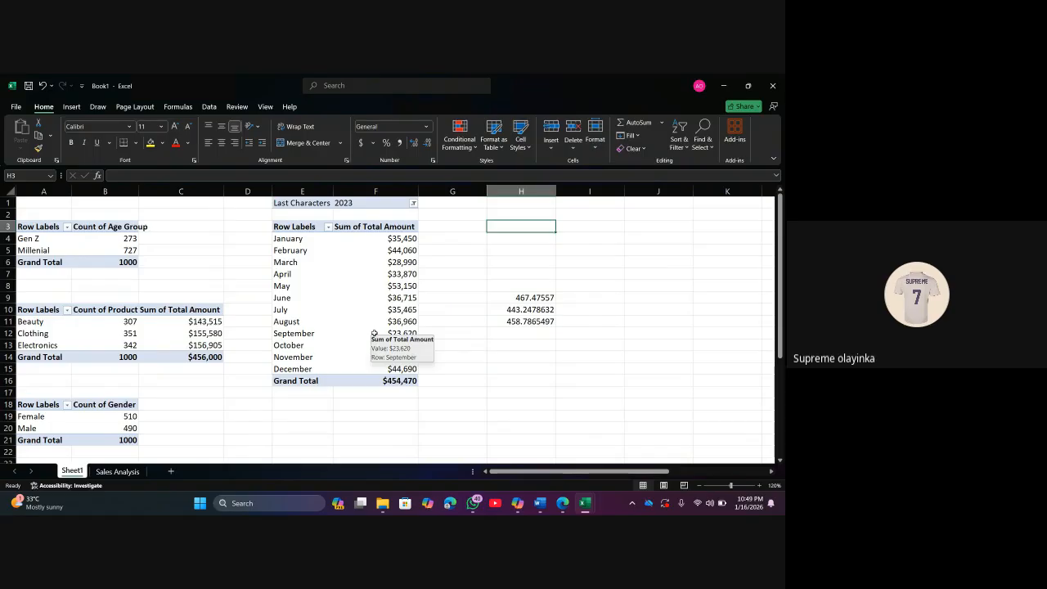
{"action": "mouse_move", "coordinate": [392, 384]}
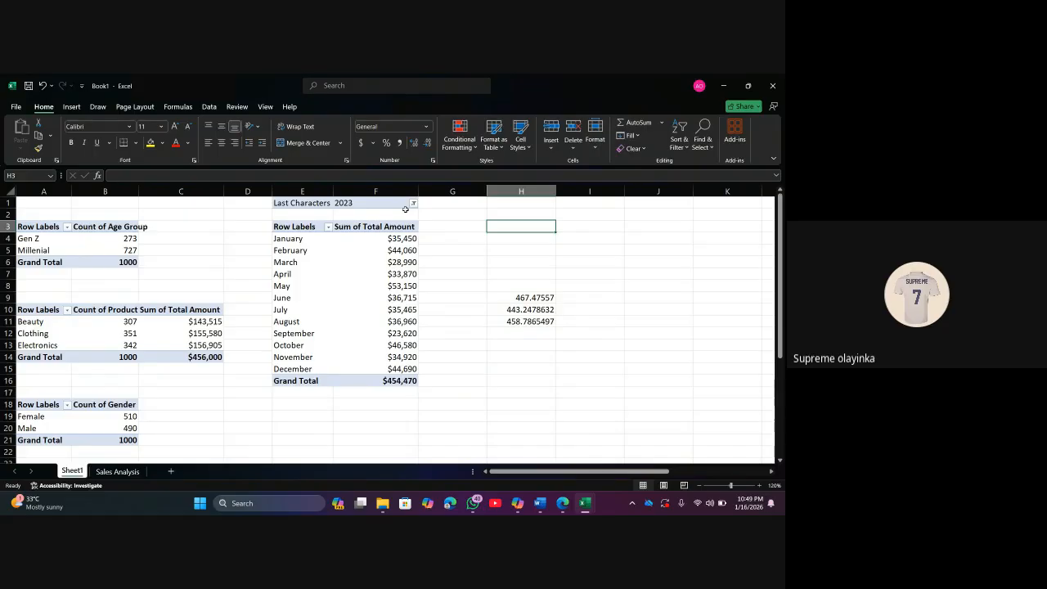
{"action": "left_click", "coordinate": [395, 299]}
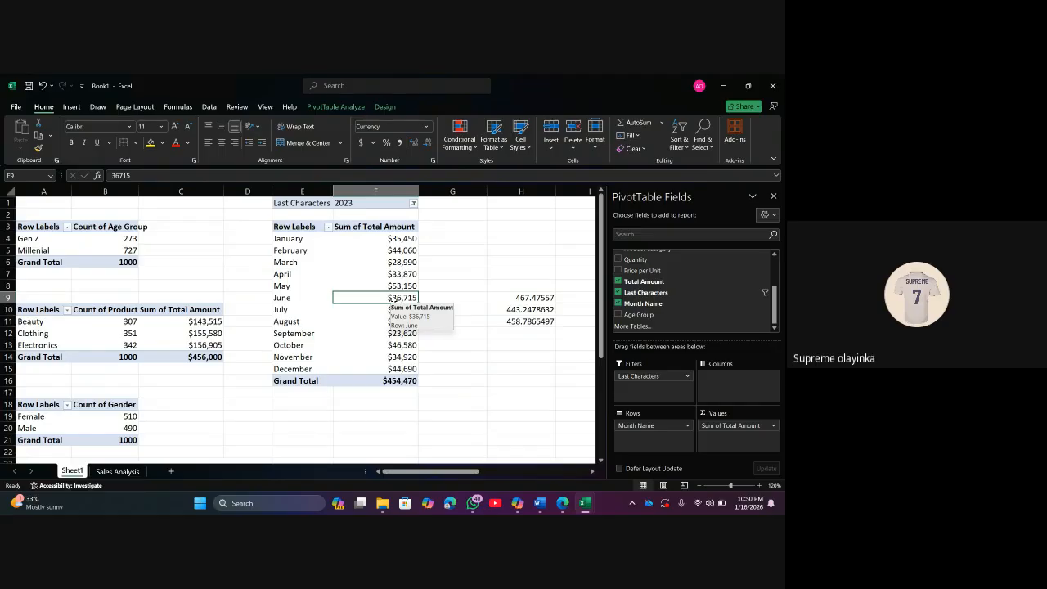
{"action": "left_click", "coordinate": [486, 374]}
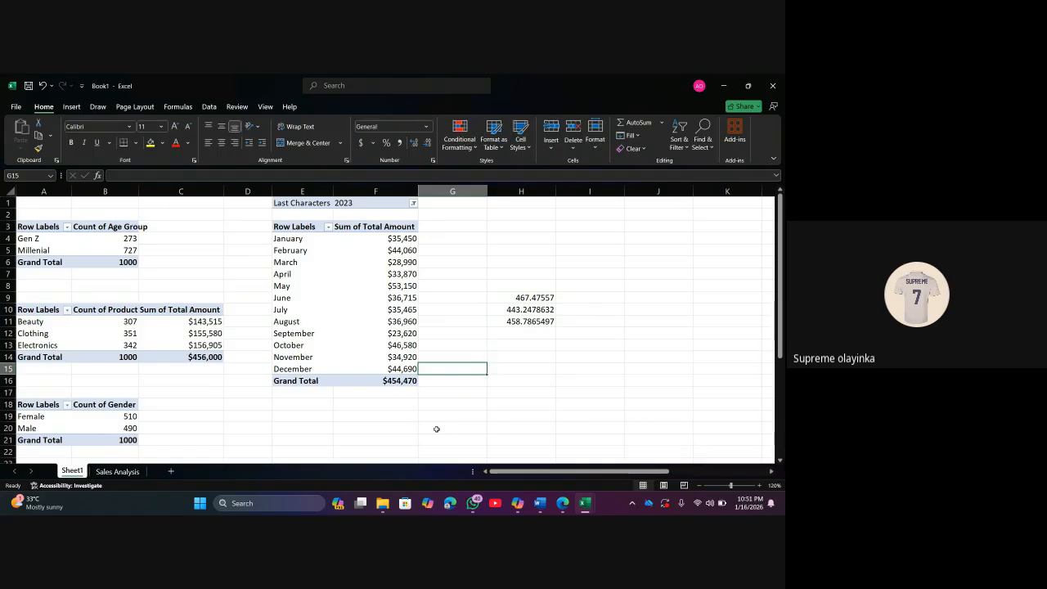
{"action": "left_click", "coordinate": [401, 418]}
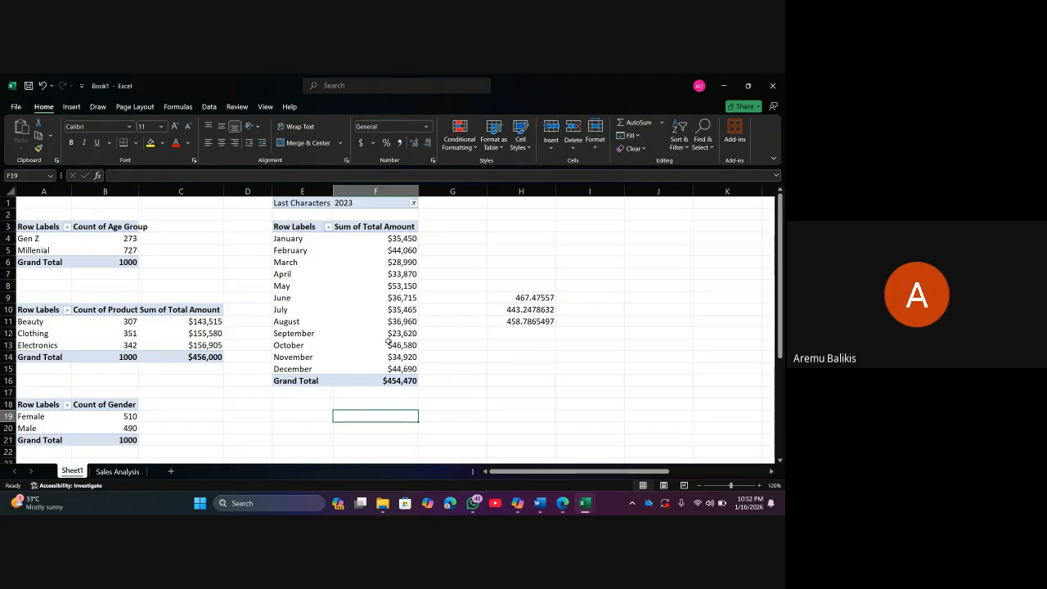
Try Month Name in the Columns area of the month PivotTable, review the horizontal layout, and return the field to Rows
{"action": "left_click", "coordinate": [358, 297]}
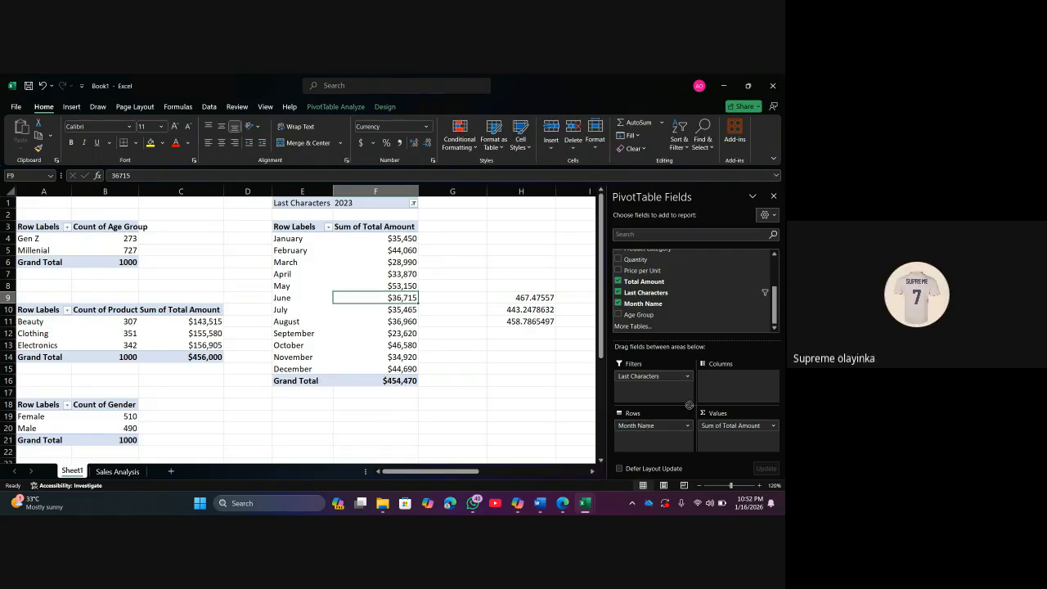
{"action": "left_click_drag", "start_coordinate": [690, 405], "coordinate": [729, 390]}
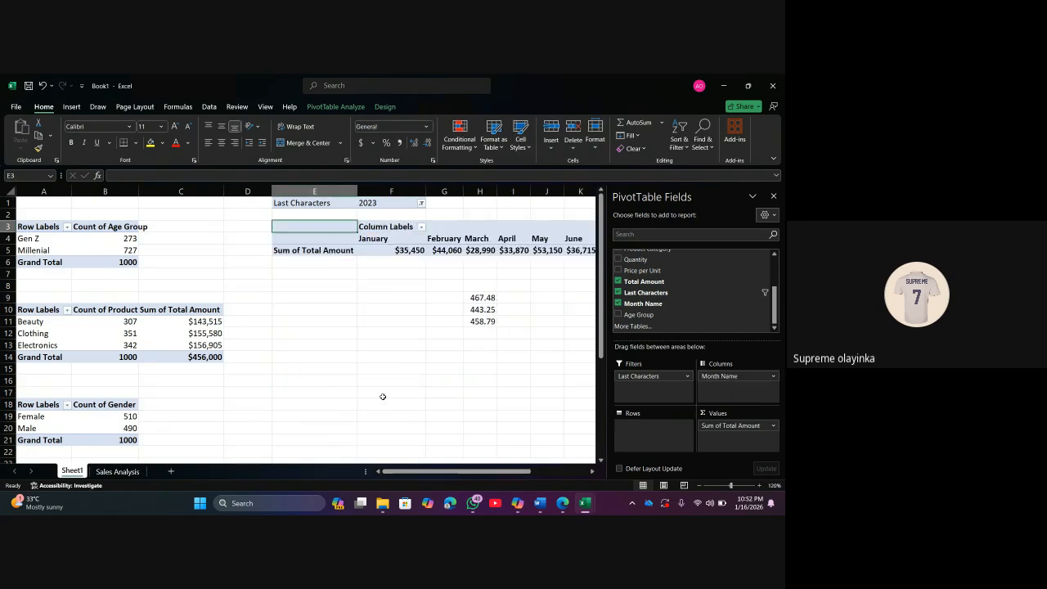
{"action": "scroll", "coordinate": [383, 397], "scroll_direction": "right", "scroll_amount": 3}
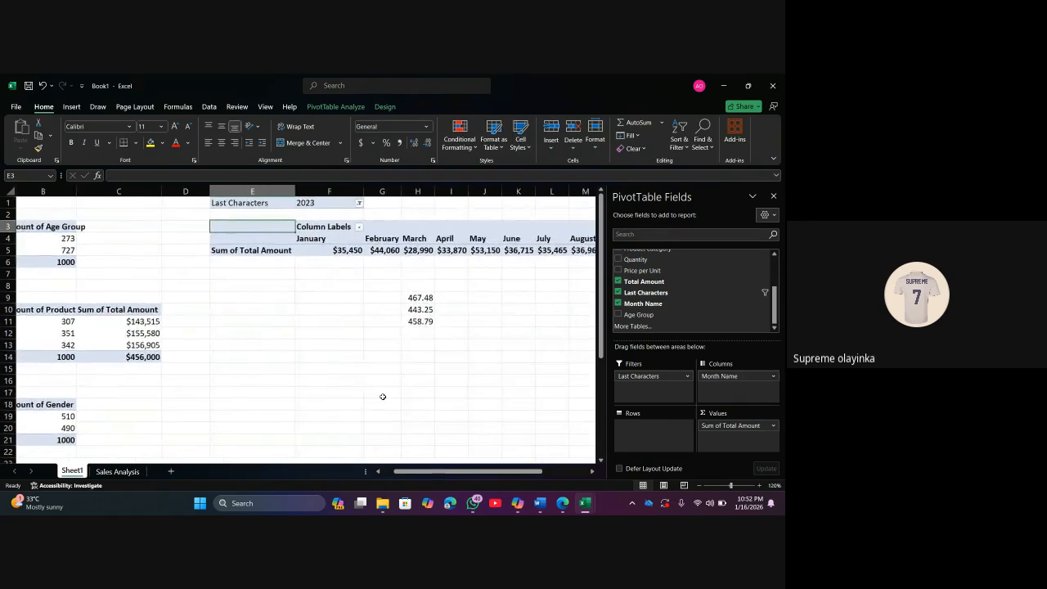
{"action": "scroll", "coordinate": [383, 396], "scroll_direction": "right", "scroll_amount": 8}
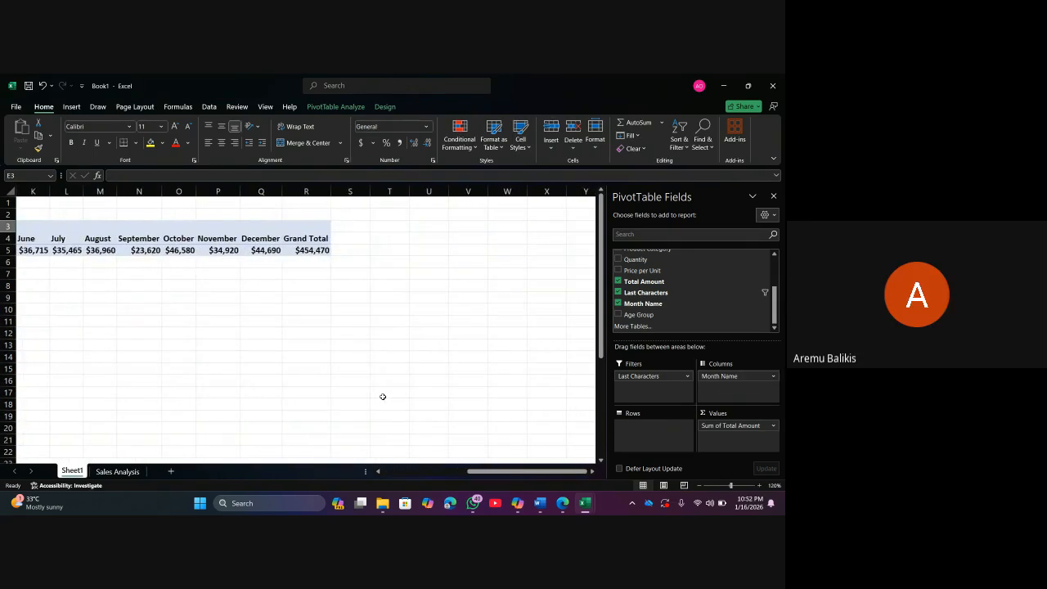
{"action": "scroll", "coordinate": [382, 397], "scroll_direction": "left", "scroll_amount": 10}
{"action": "scroll", "coordinate": [382, 397], "scroll_direction": "right", "scroll_amount": 4}
{"action": "scroll", "coordinate": [382, 397], "scroll_direction": "left", "scroll_amount": 4}
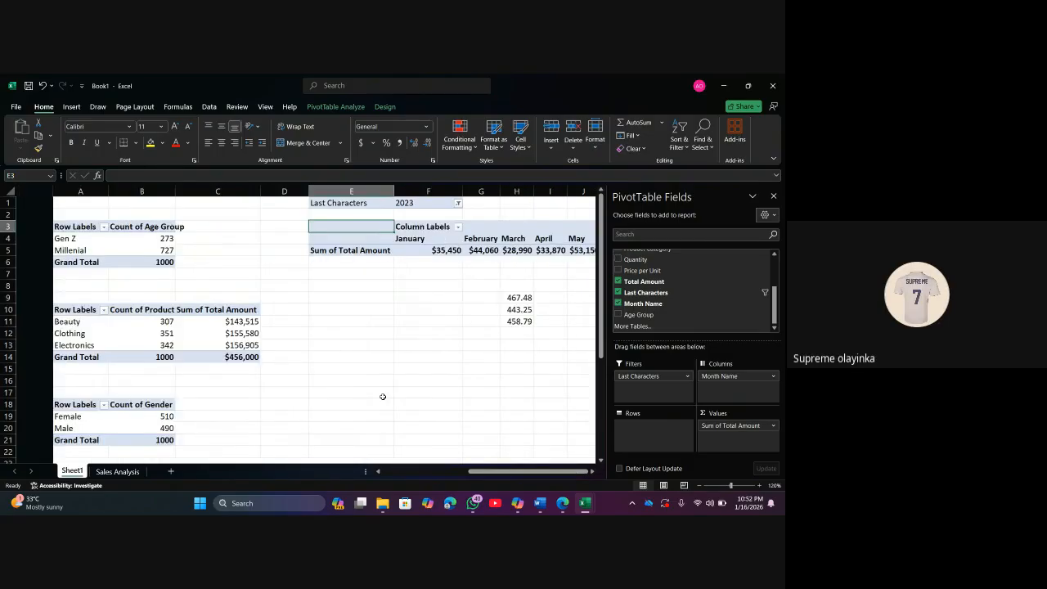
{"action": "scroll", "coordinate": [382, 397], "scroll_direction": "right", "scroll_amount": 6}
{"action": "scroll", "coordinate": [382, 397], "scroll_direction": "left", "scroll_amount": 1}
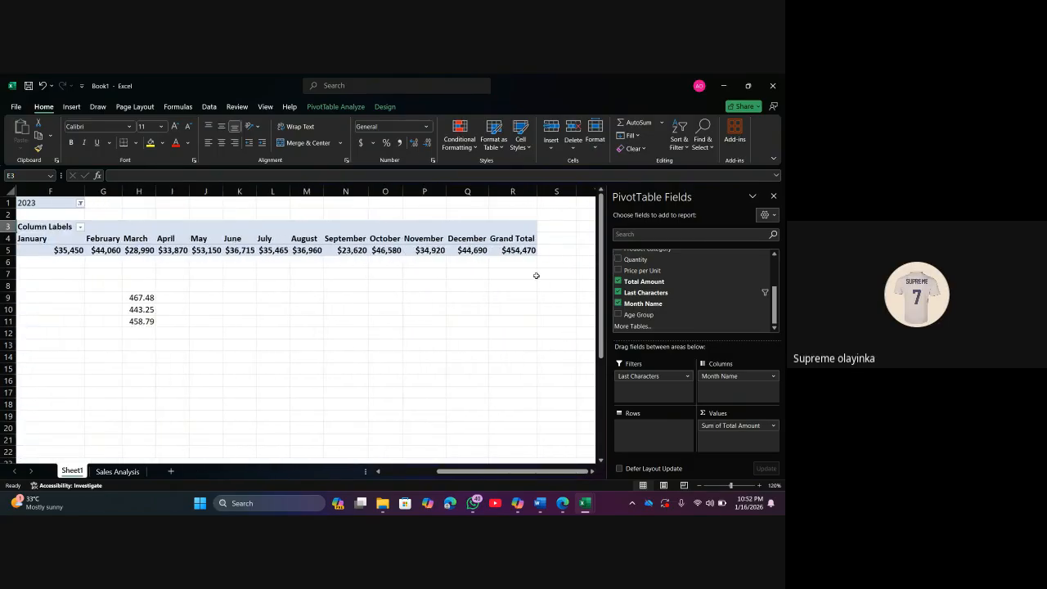
{"action": "mouse_move", "coordinate": [526, 251]}
{"action": "scroll", "coordinate": [33, 243], "scroll_direction": "left", "scroll_amount": 1}
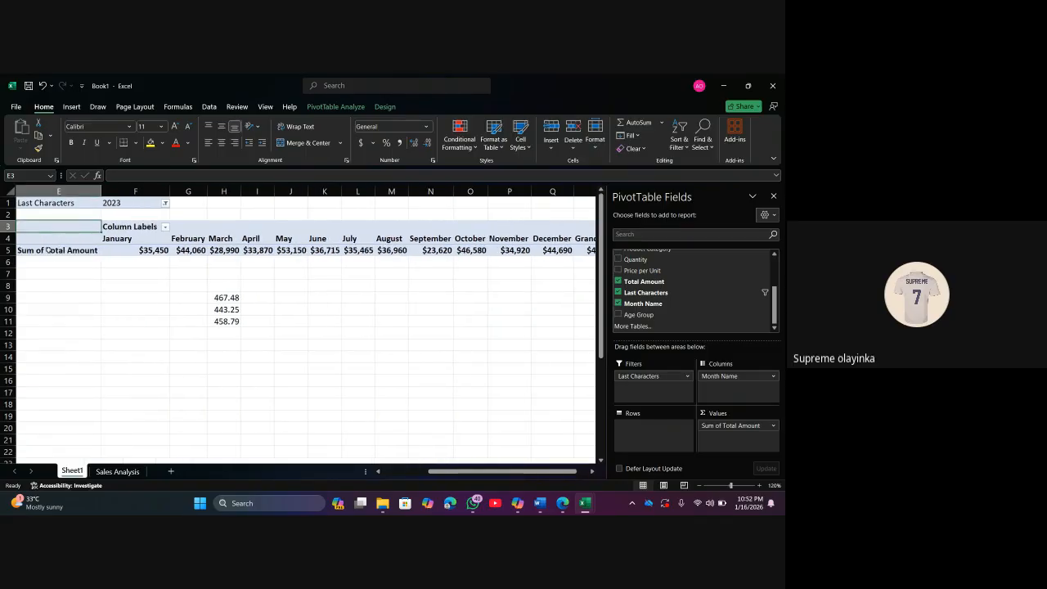
{"action": "scroll", "coordinate": [490, 379], "scroll_direction": "right", "scroll_amount": 1}
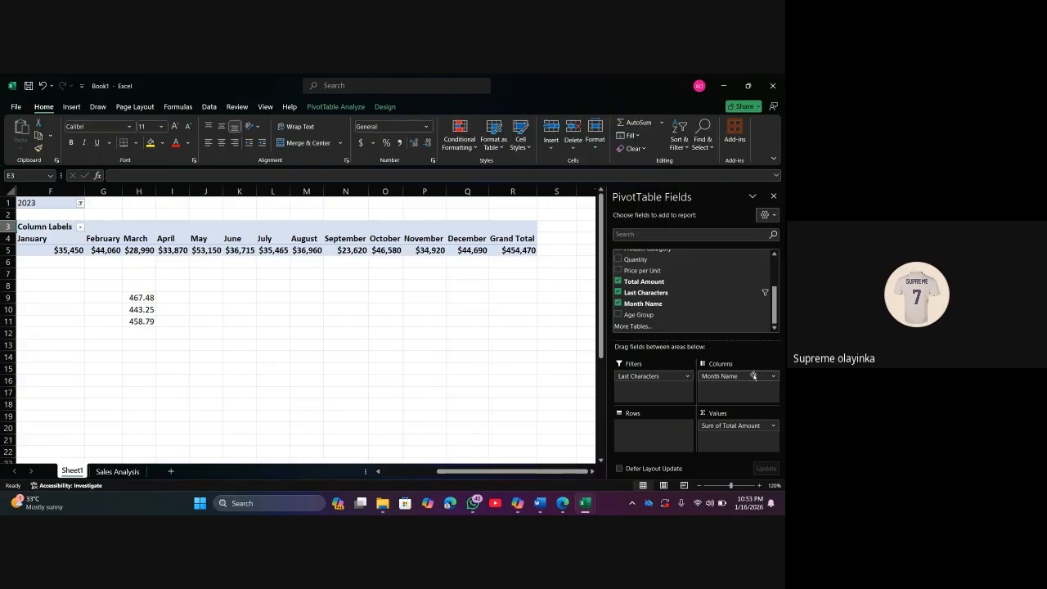
{"action": "left_click_drag", "start_coordinate": [753, 376], "coordinate": [654, 426]}
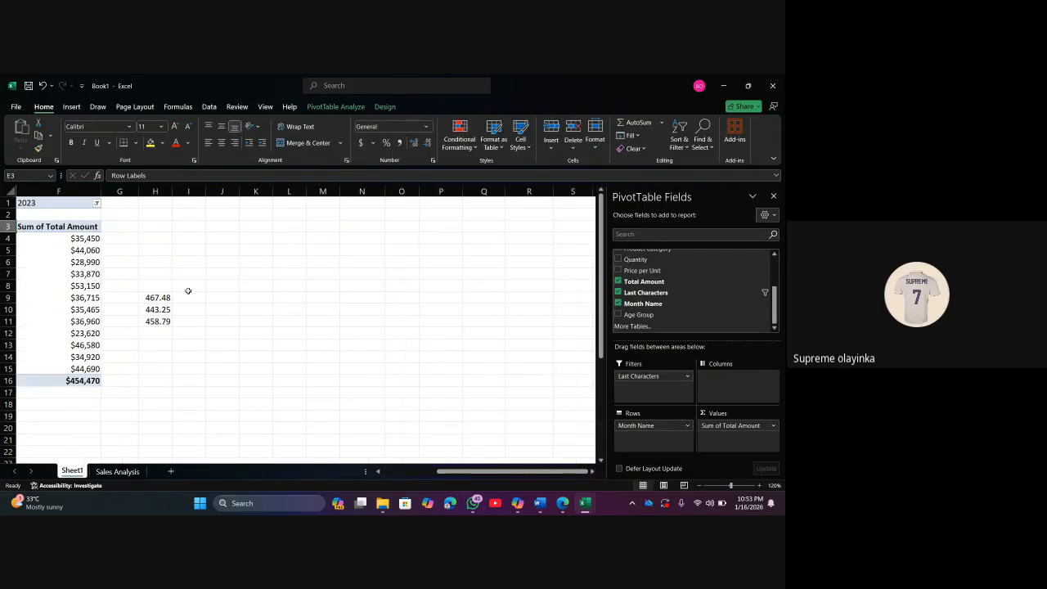
{"action": "scroll", "coordinate": [163, 283], "scroll_direction": "left", "scroll_amount": 3}
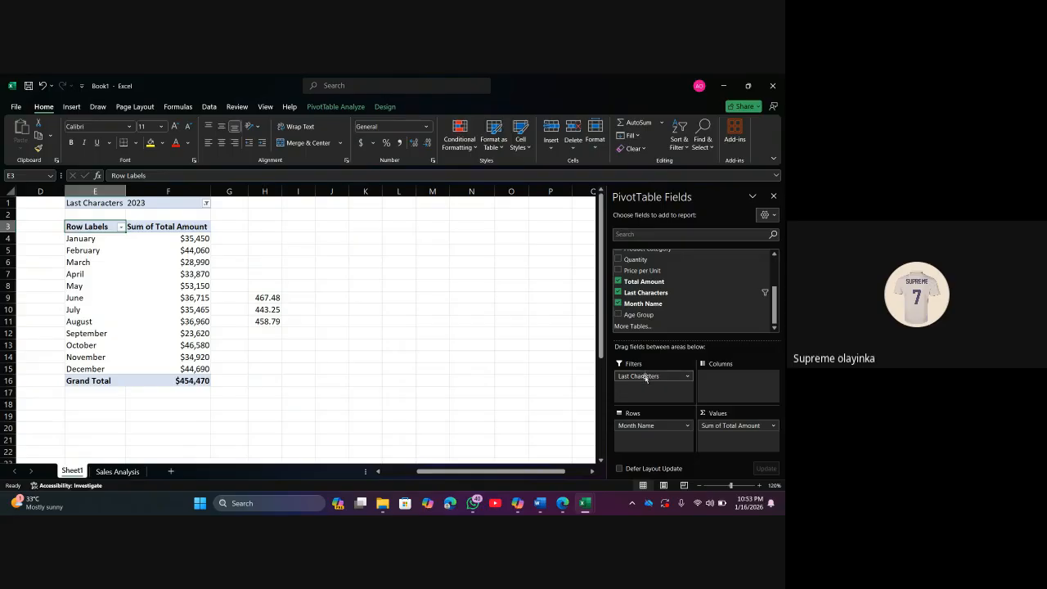
Replace the Last Characters filter of the month PivotTable with Product Category
{"action": "left_click_drag", "start_coordinate": [646, 377], "coordinate": [469, 328]}
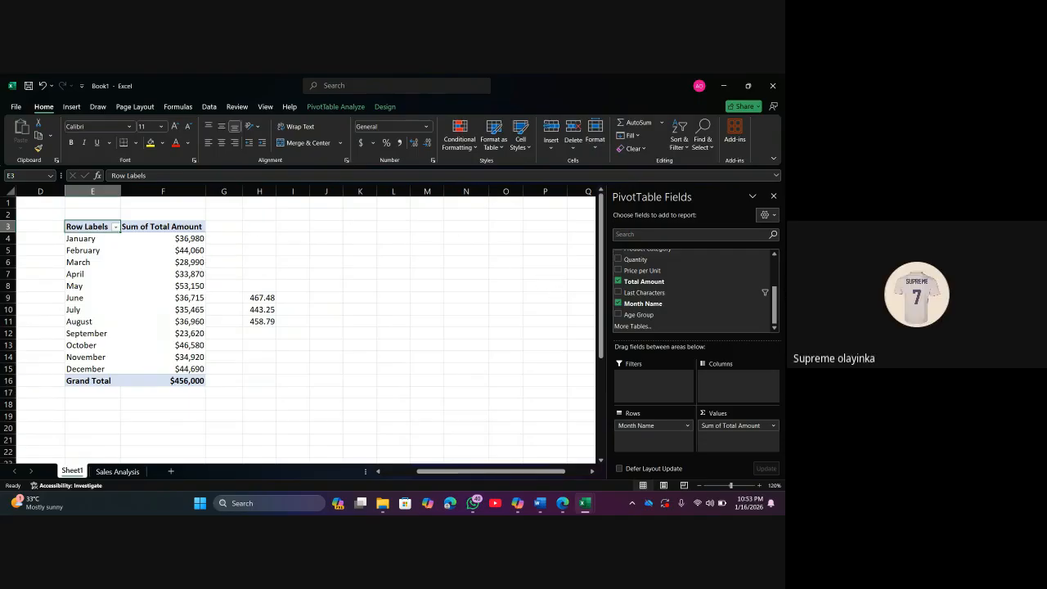
{"action": "scroll", "coordinate": [770, 295], "scroll_direction": "up", "scroll_amount": 3}
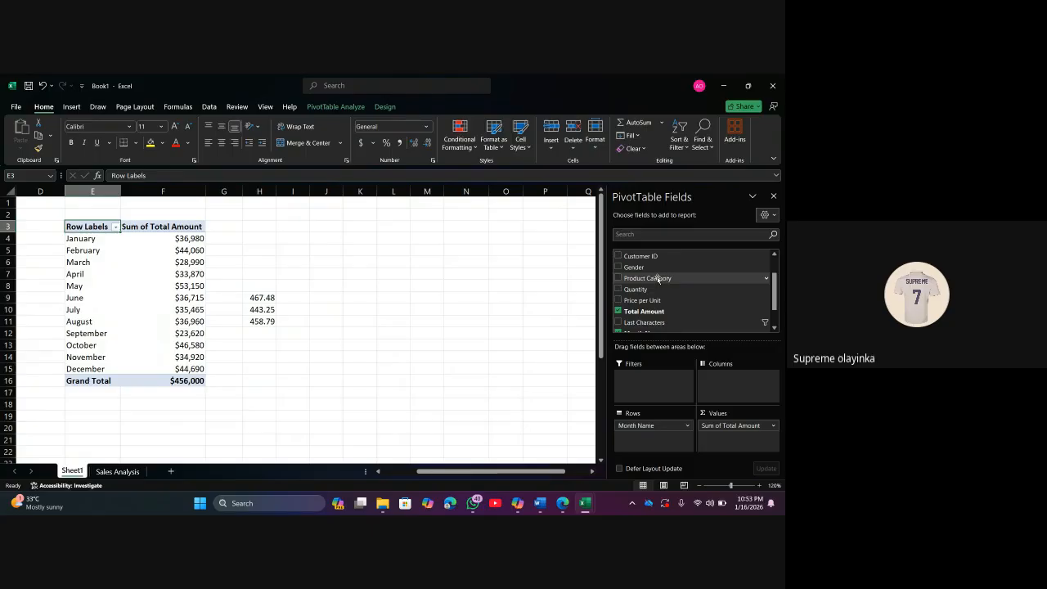
{"action": "left_click_drag", "start_coordinate": [659, 279], "coordinate": [656, 381]}
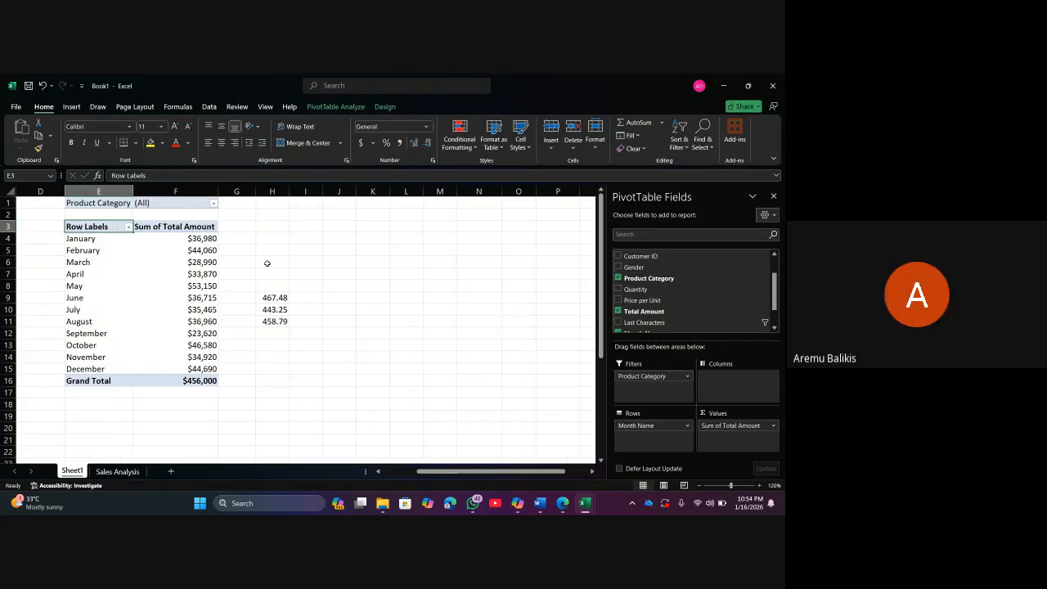
Allow multiple items in the Product Category filter, keep only Beauty selected, and review its monthly totals
{"action": "left_click", "coordinate": [214, 204]}
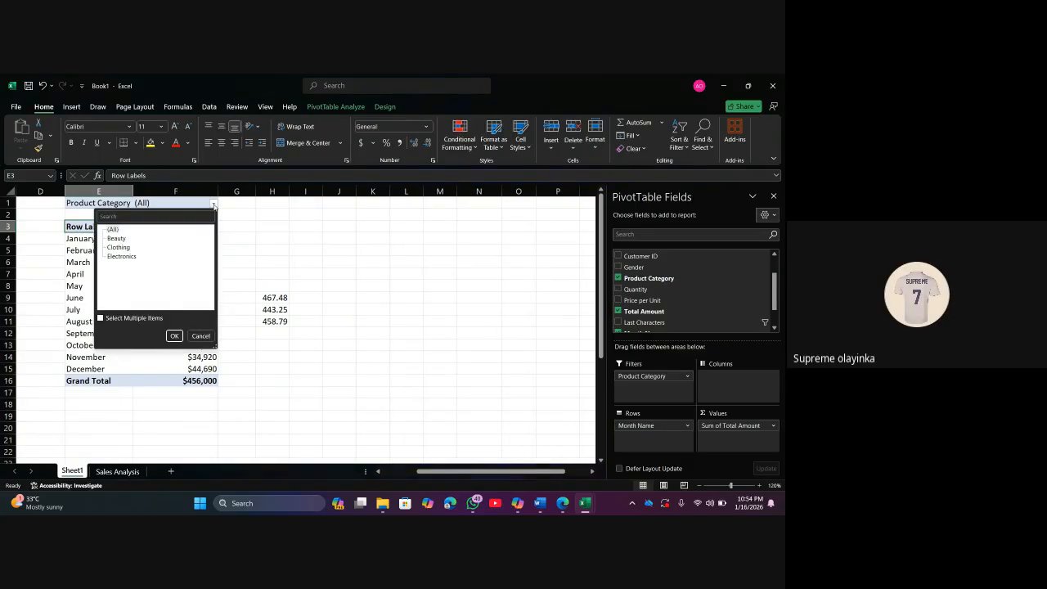
{"action": "left_click", "coordinate": [100, 319]}
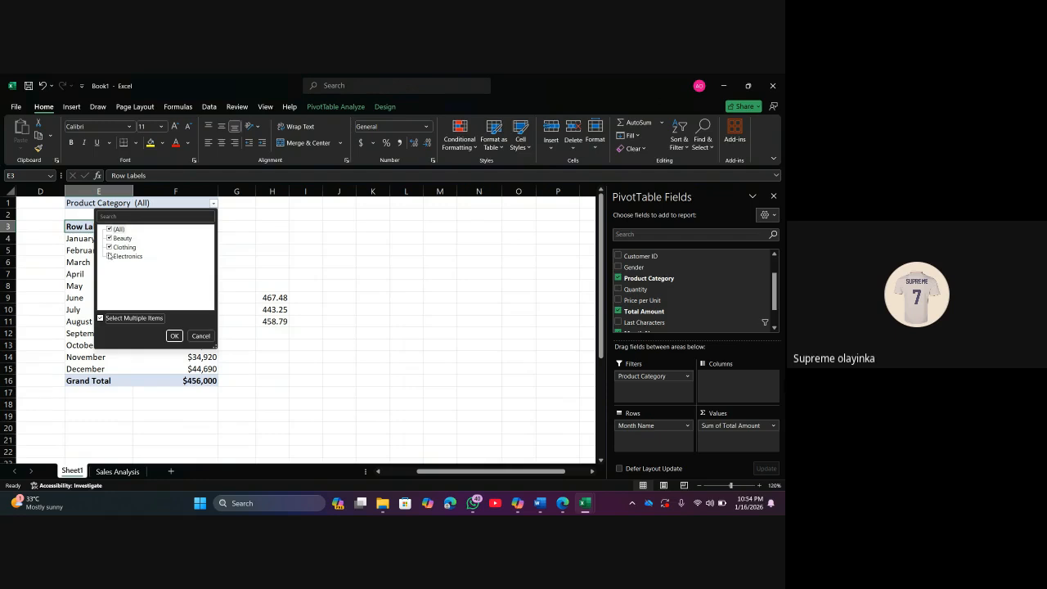
{"action": "left_click", "coordinate": [109, 247]}
{"action": "left_click", "coordinate": [109, 256]}
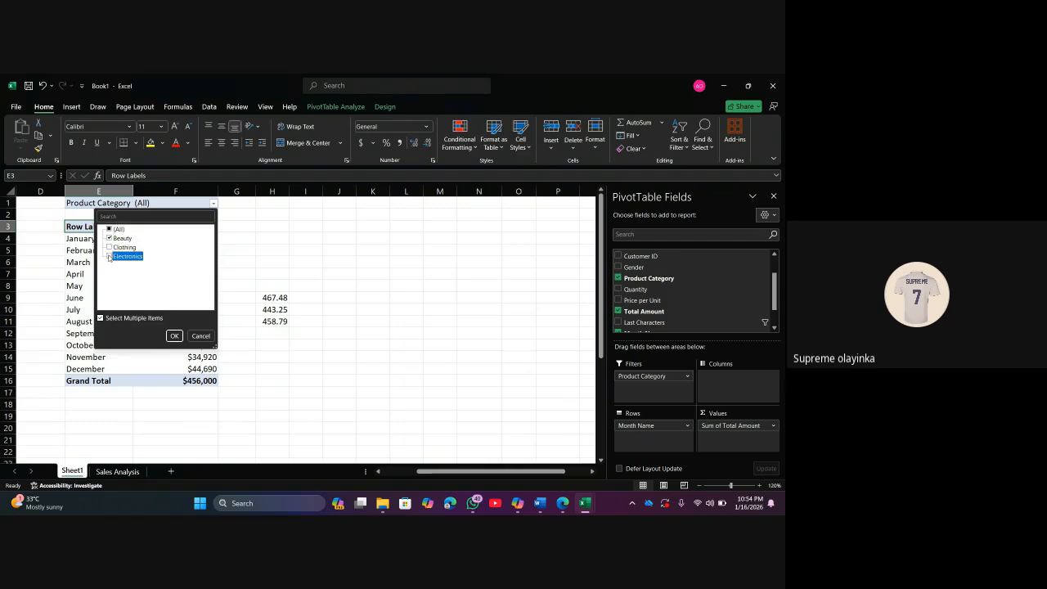
{"action": "left_click", "coordinate": [174, 336]}
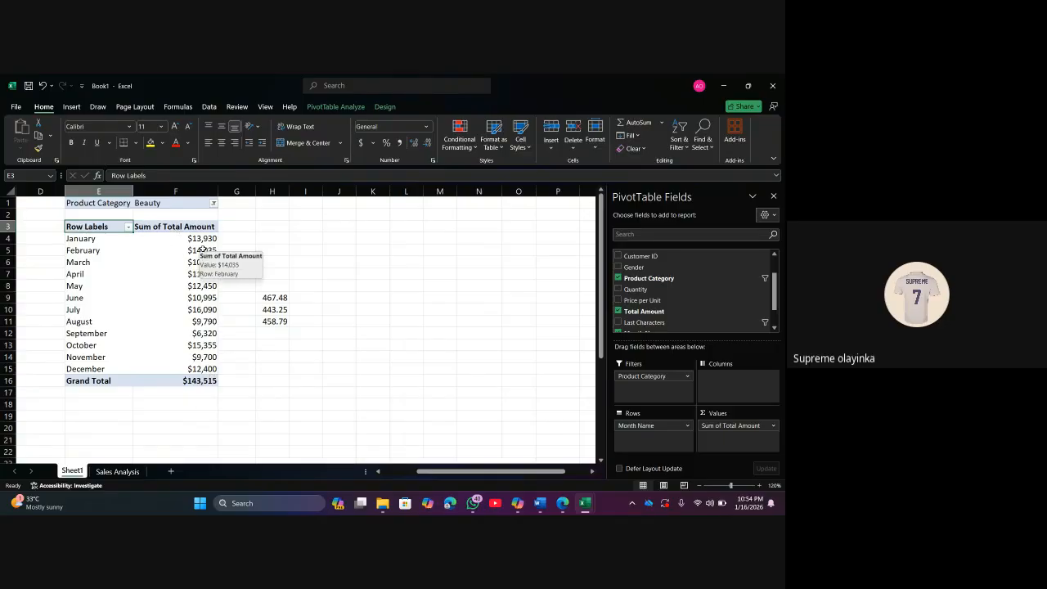
{"action": "left_click", "coordinate": [204, 311]}
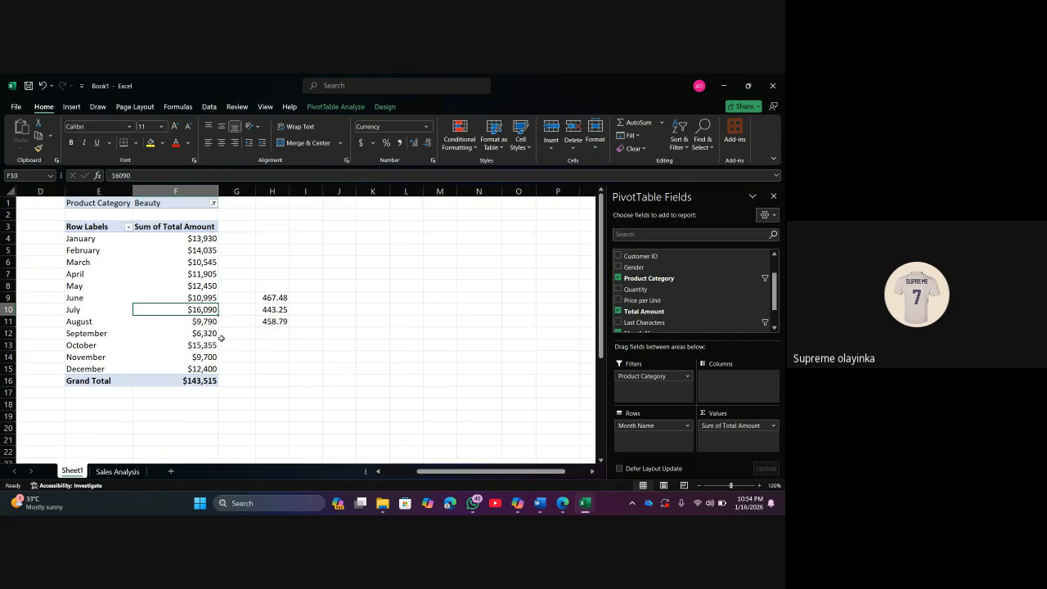
{"action": "mouse_move", "coordinate": [217, 326]}
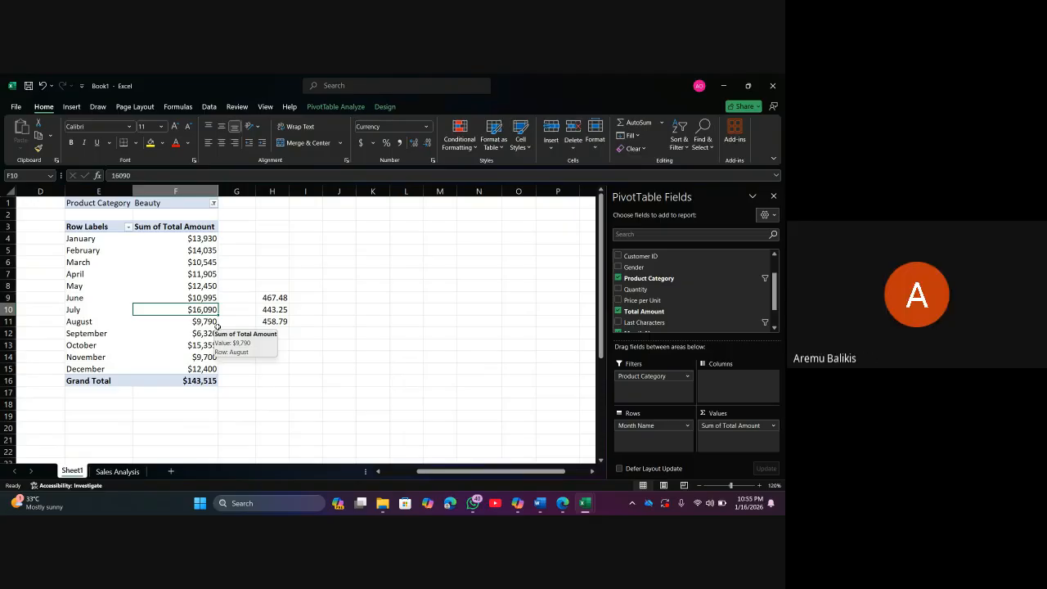
Change the Product Category filter of the month PivotTable to only Clothing
{"action": "left_click", "coordinate": [212, 203]}
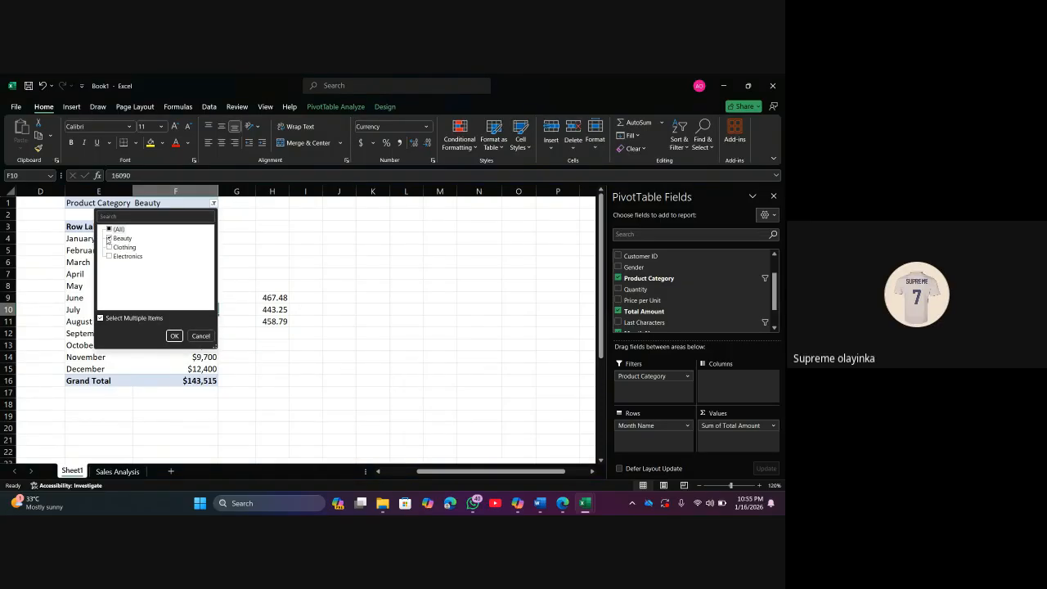
{"action": "left_click", "coordinate": [109, 247]}
{"action": "left_click", "coordinate": [113, 240]}
{"action": "left_click", "coordinate": [109, 238]}
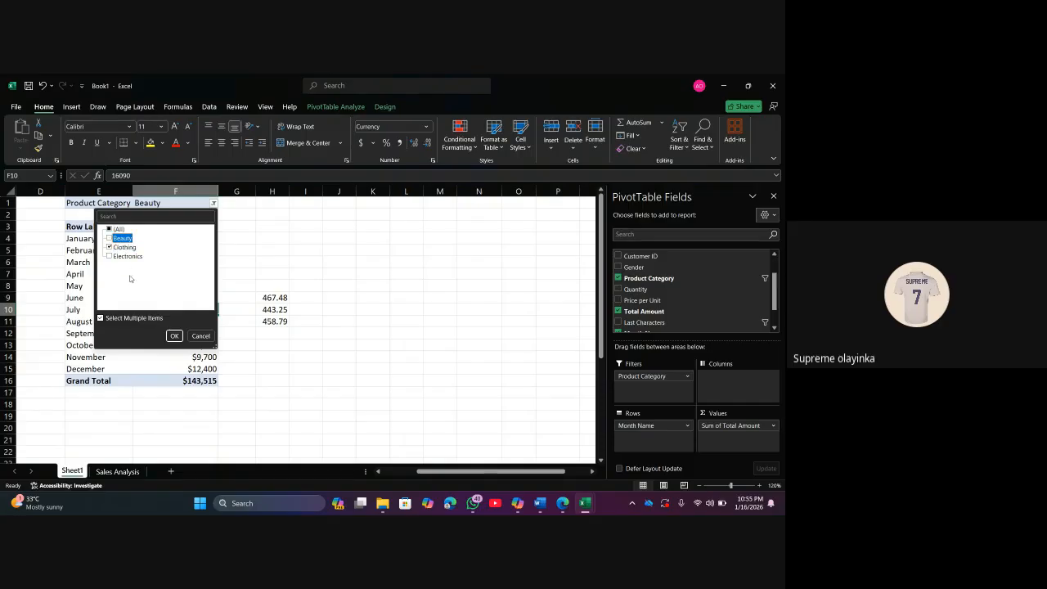
{"action": "left_click", "coordinate": [175, 336]}
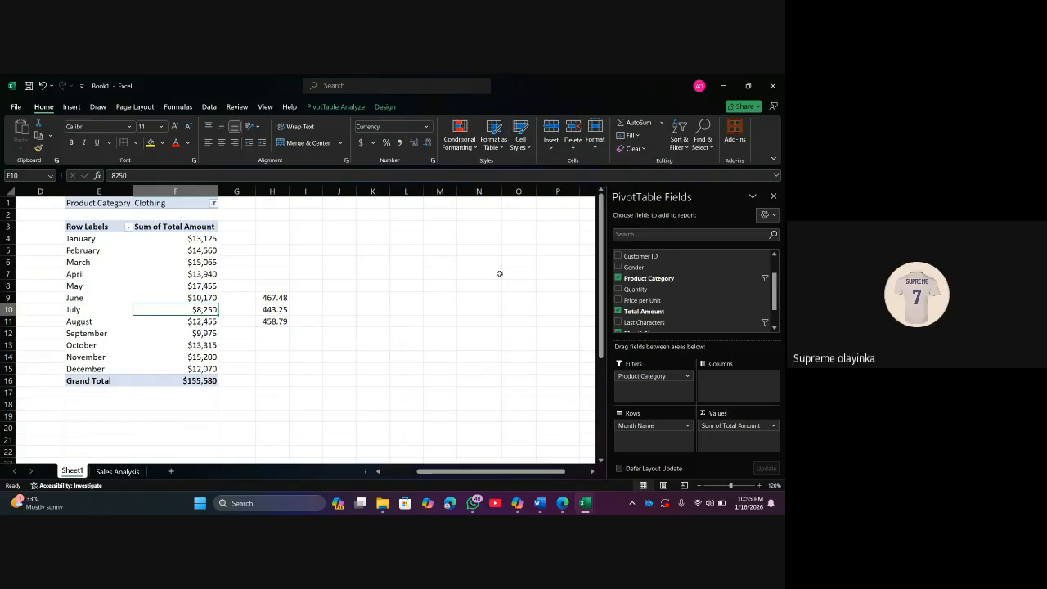
Insert a Line PivotChart from the month PivotTable filtered to Clothing
{"action": "scroll", "coordinate": [499, 274], "scroll_direction": "left", "scroll_amount": 3}
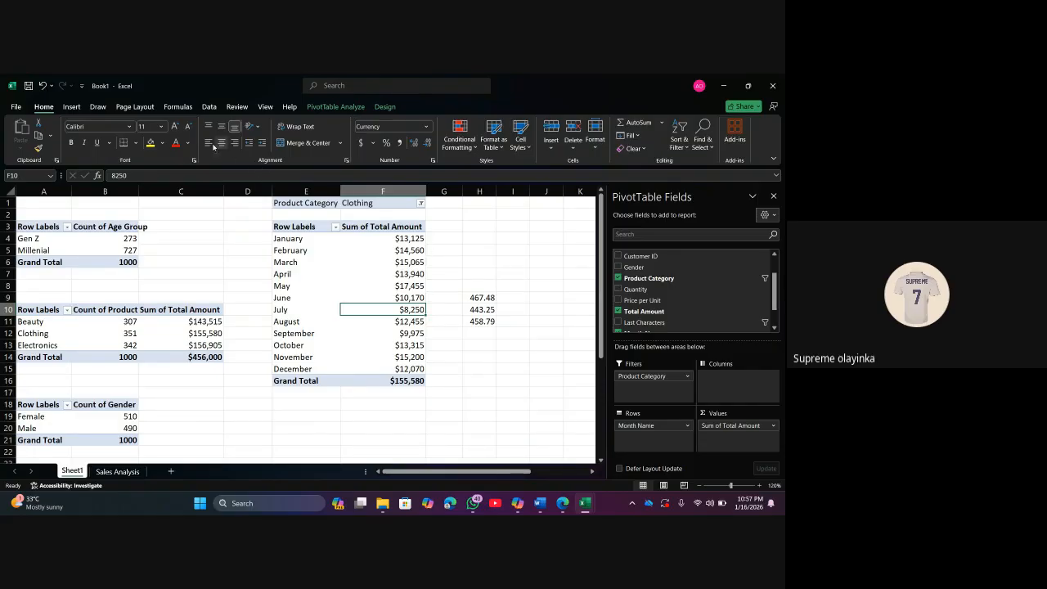
{"action": "left_click", "coordinate": [71, 108]}
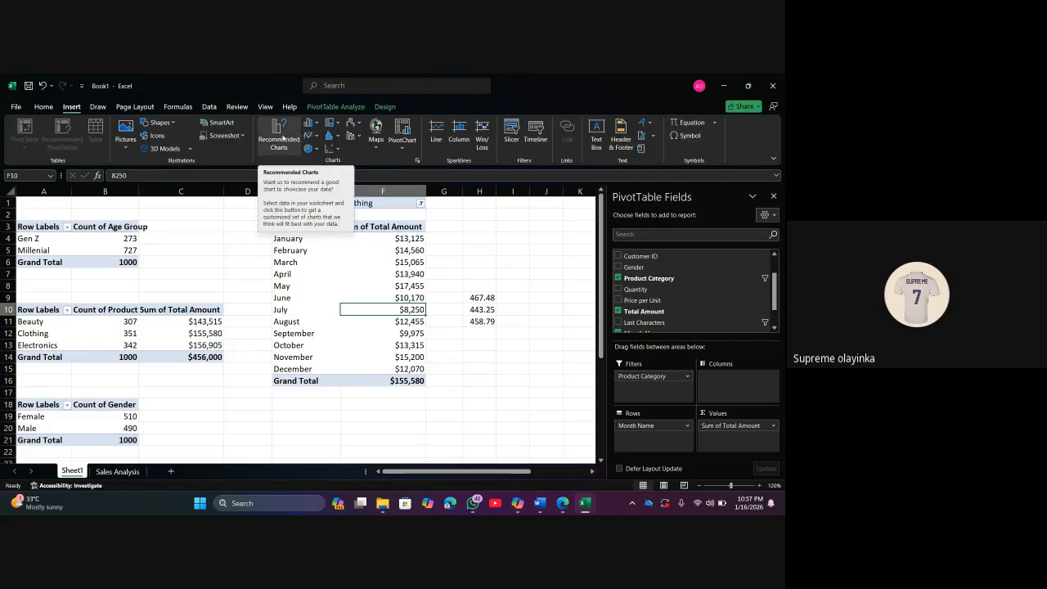
{"action": "left_click", "coordinate": [279, 138]}
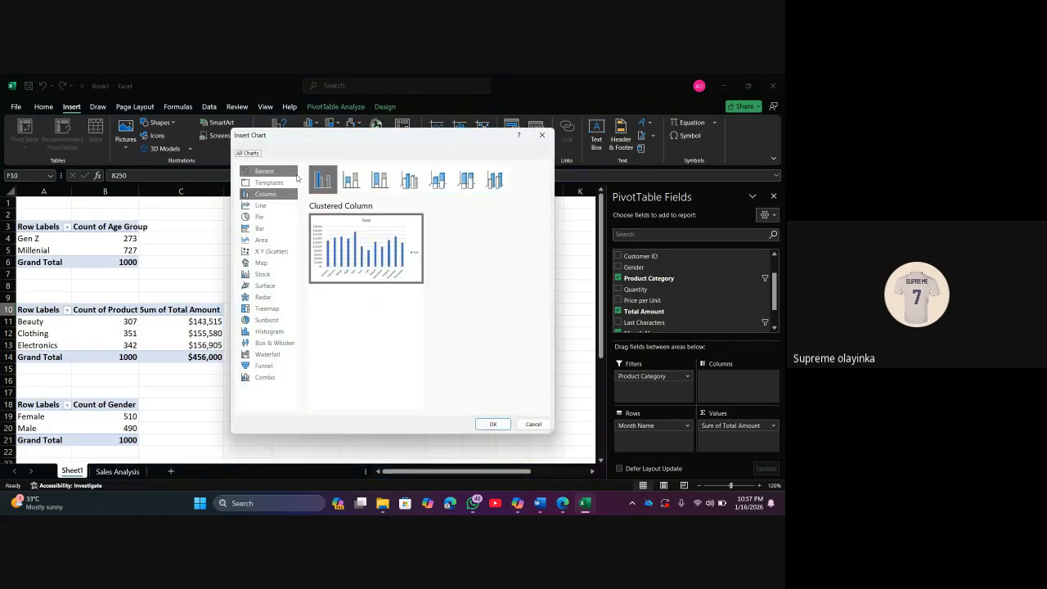
{"action": "left_click", "coordinate": [270, 210]}
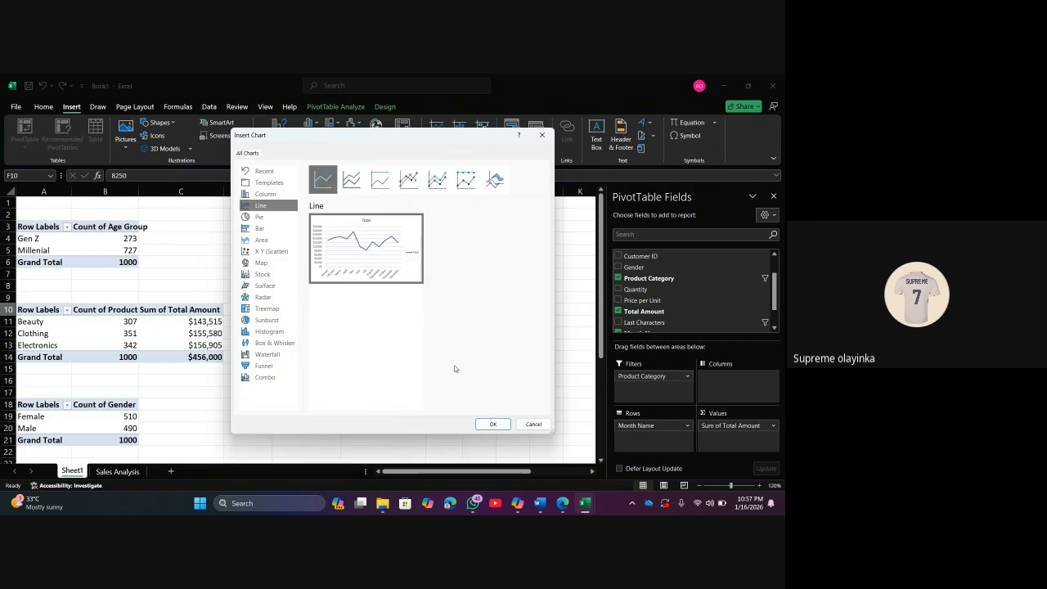
{"action": "left_click", "coordinate": [494, 424]}
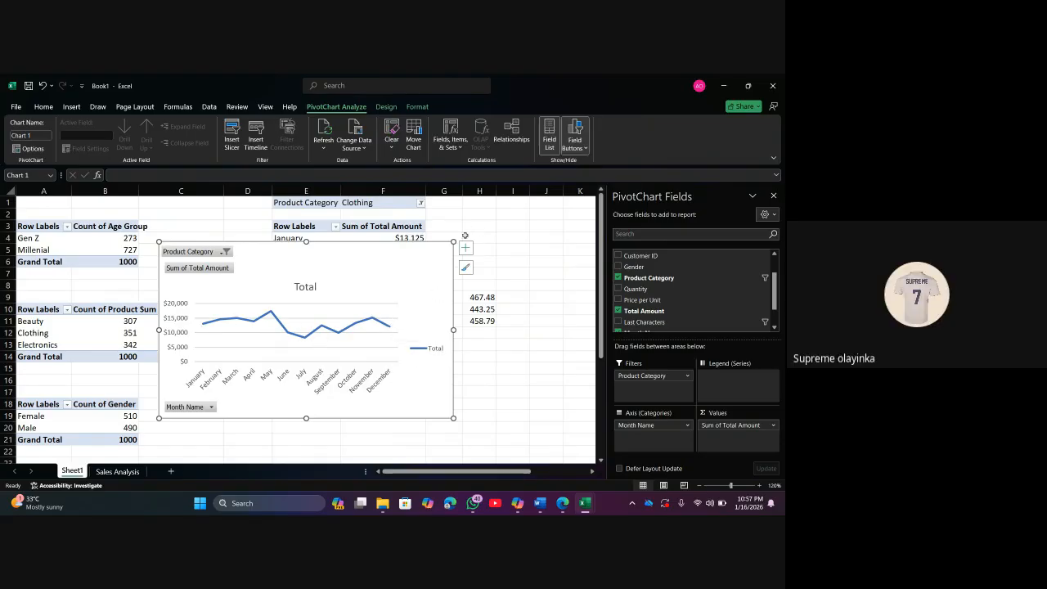
Shrink the line PivotChart, place it over the lower part of the month PivotTable, and delete it
{"action": "mouse_move", "coordinate": [455, 241]}
{"action": "left_mouse_down"}
{"action": "mouse_move", "coordinate": [302, 305]}
{"action": "mouse_move", "coordinate": [473, 284]}
{"action": "left_mouse_up"}
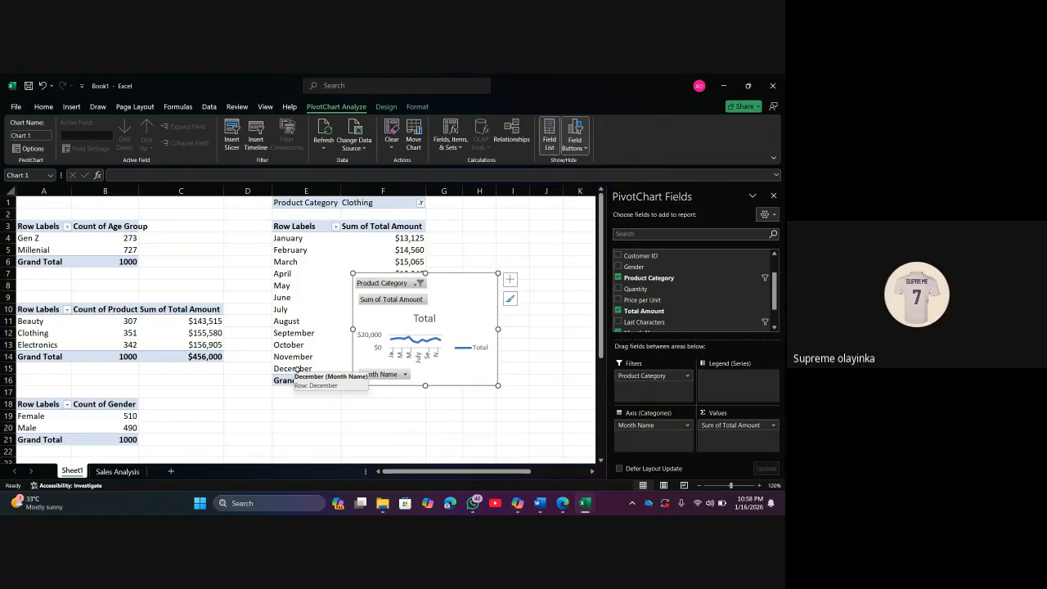
{"action": "key", "text": "Escape"}
{"action": "key", "text": "Delete"}
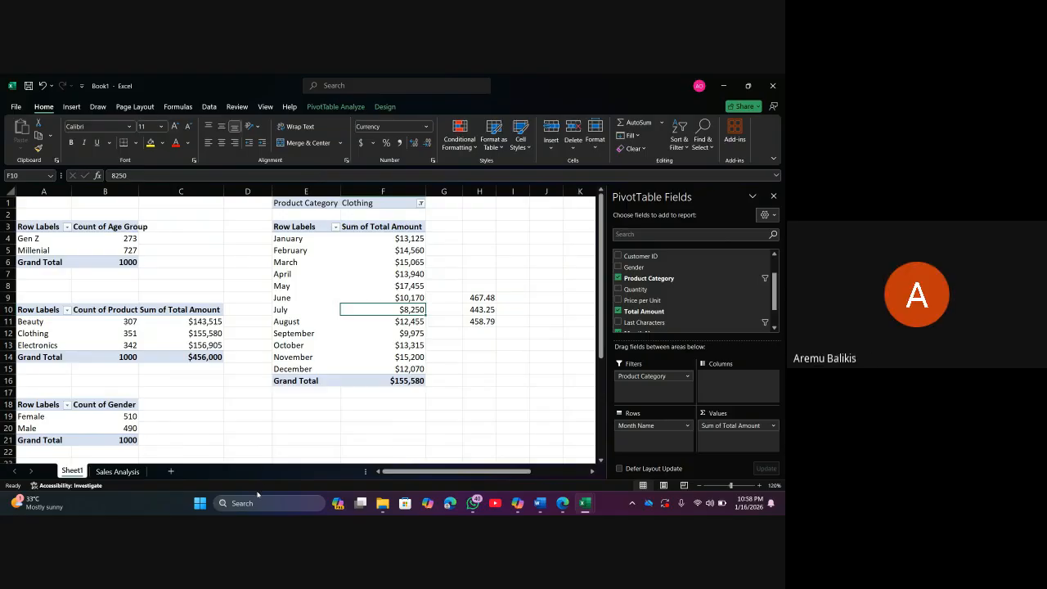
Switch to the Google Meet call, open its recording controls, and stop the call recording
{"action": "mouse_move", "coordinate": [565, 505]}
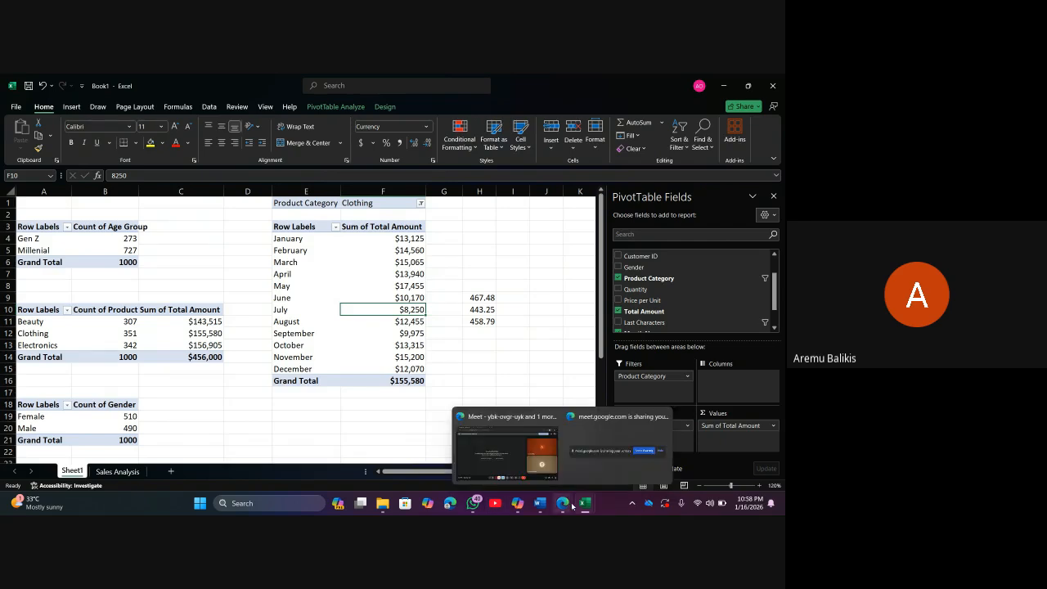
{"action": "left_click", "coordinate": [530, 455]}
{"action": "left_click", "coordinate": [488, 468]}
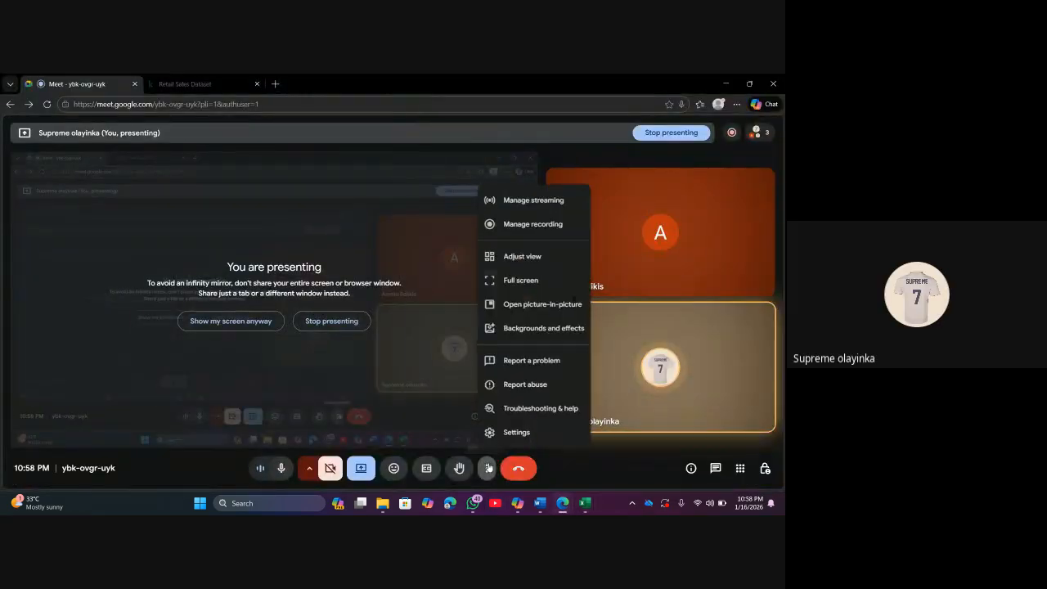
{"action": "left_click", "coordinate": [542, 224]}
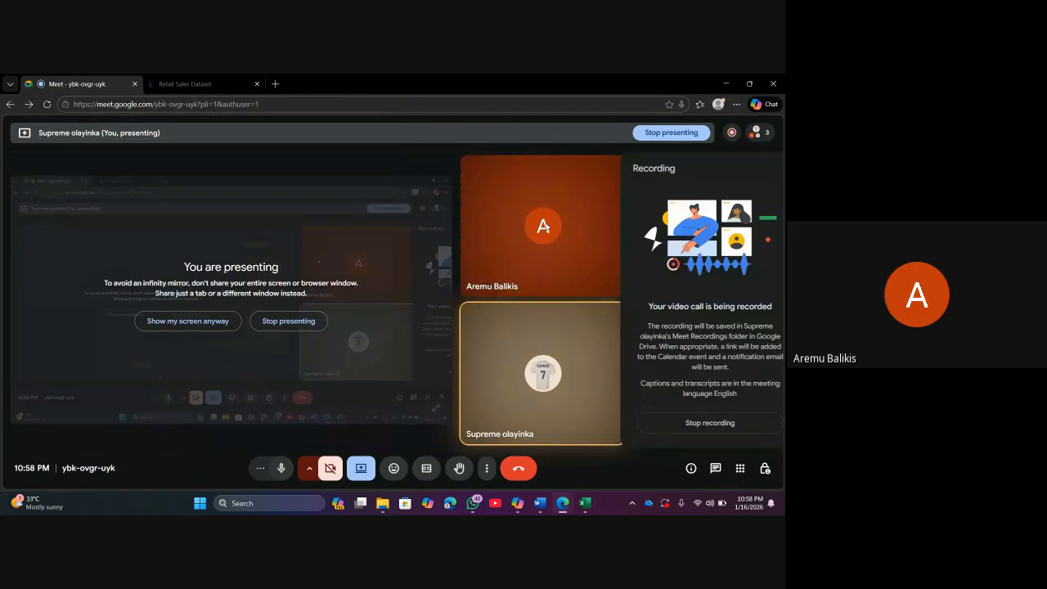
{"action": "left_click", "coordinate": [731, 132]}
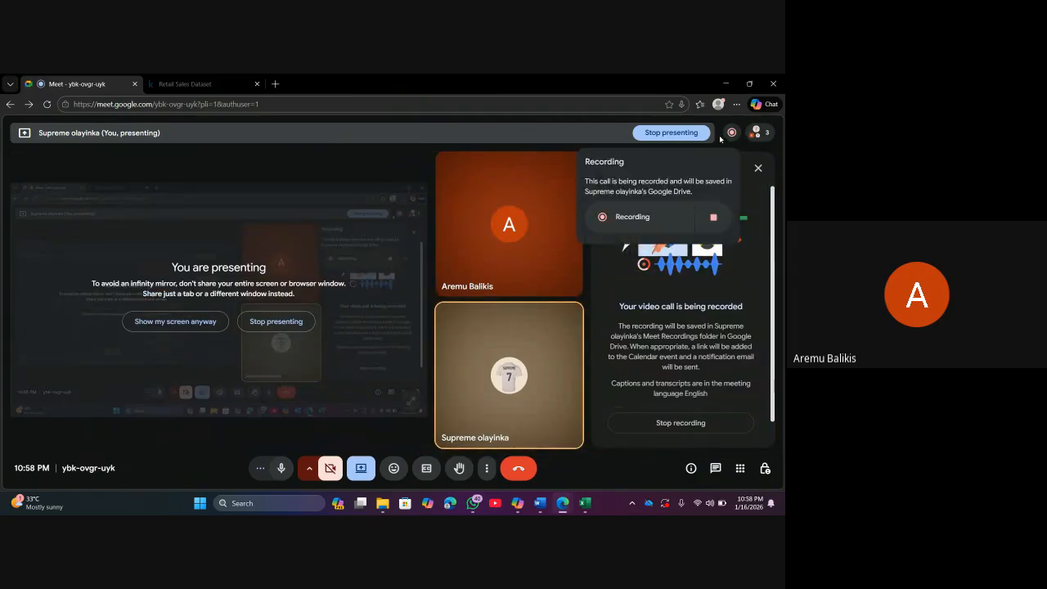
{"action": "left_click", "coordinate": [731, 133]}
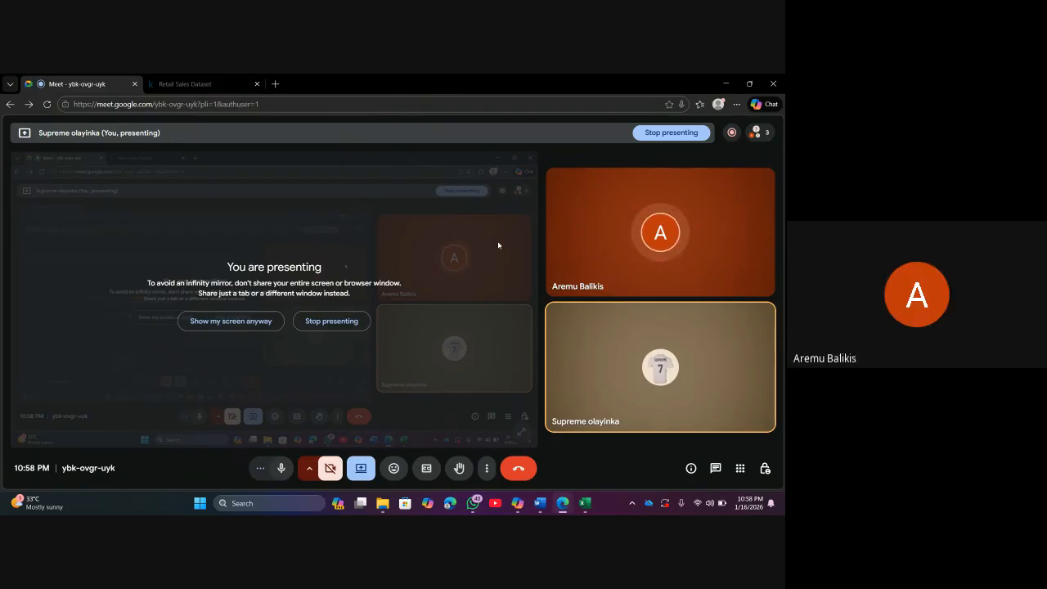
{"action": "left_click", "coordinate": [731, 131]}
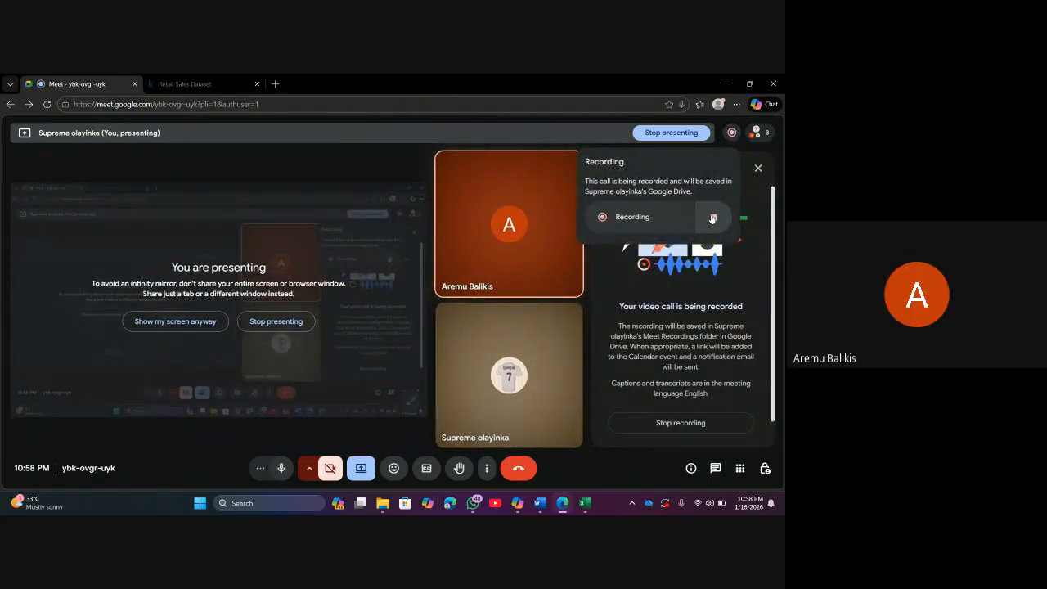
{"action": "left_click", "coordinate": [712, 217]}
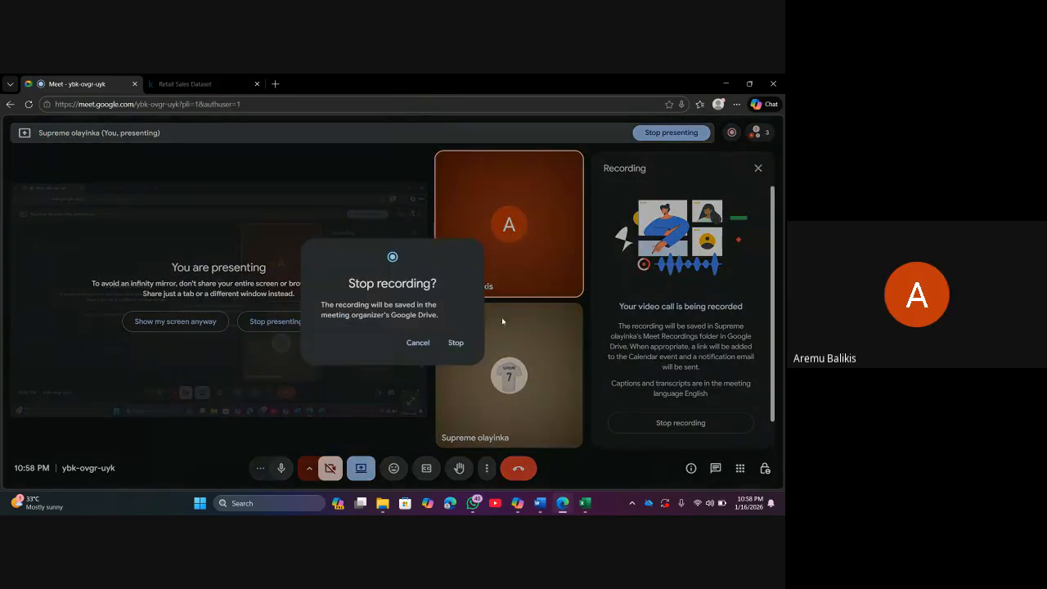